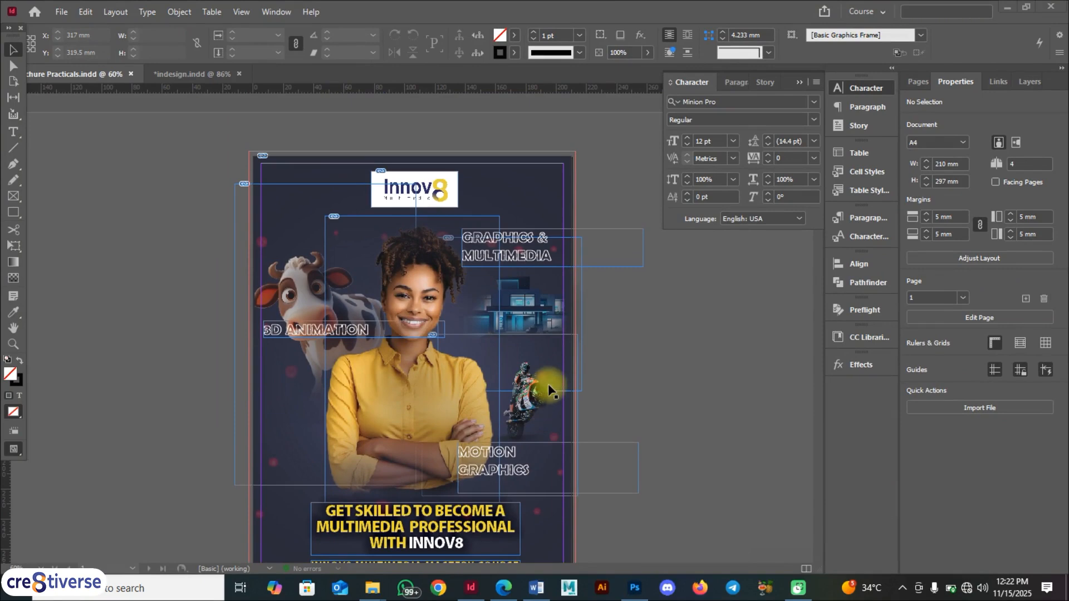
# - Switch to the Brochure Practical.pdf reference in the browser and review all three of its pages
pyautogui.scroll(-1, 556, 355)
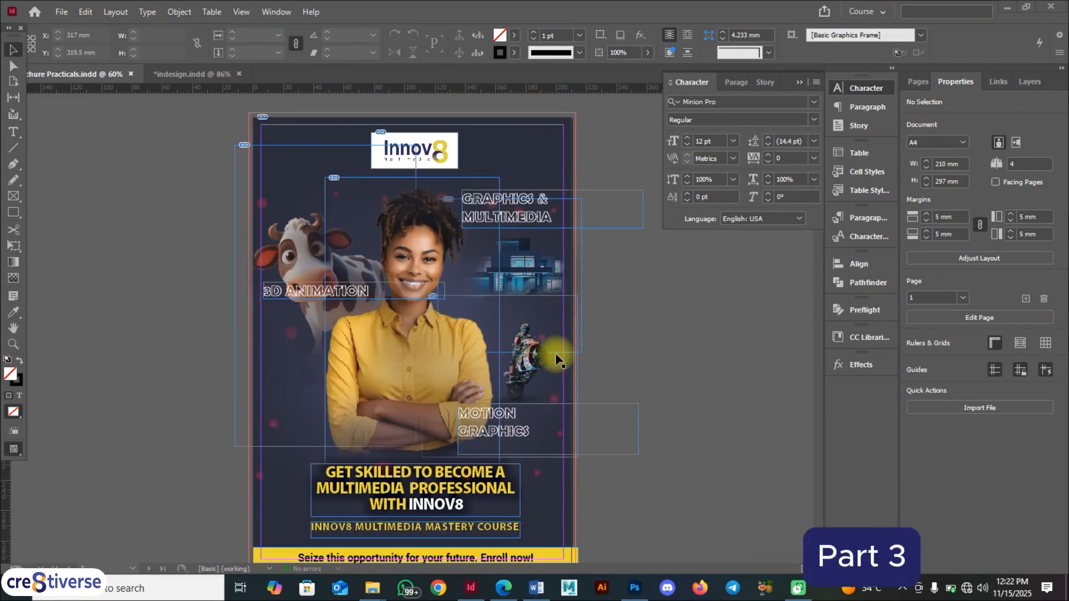
pyautogui.click(509, 591)
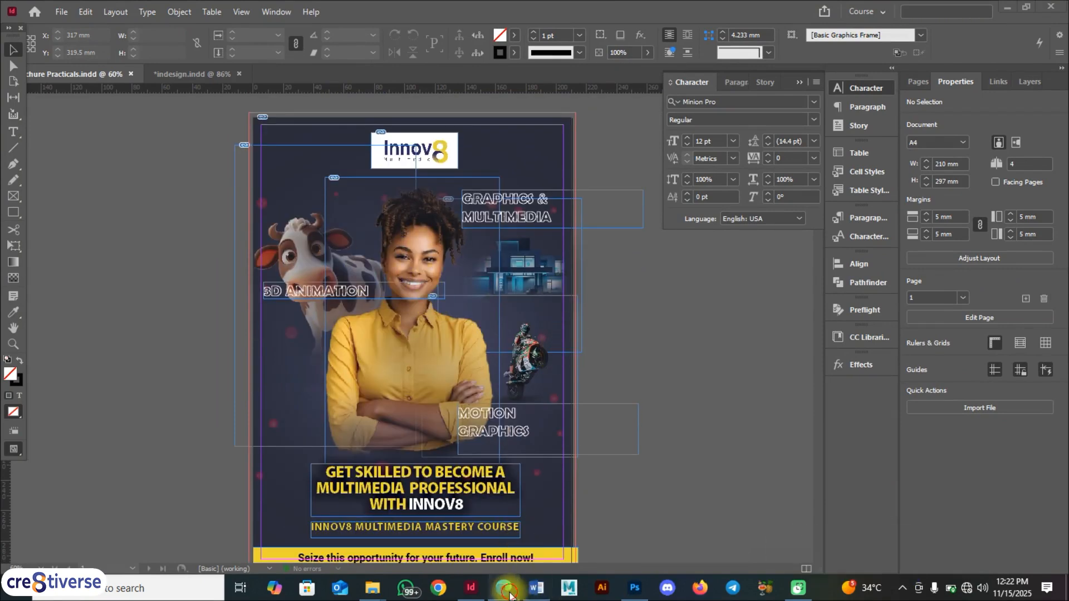
pyautogui.scroll(-8, 521, 377)
pyautogui.scroll(4, 523, 380)
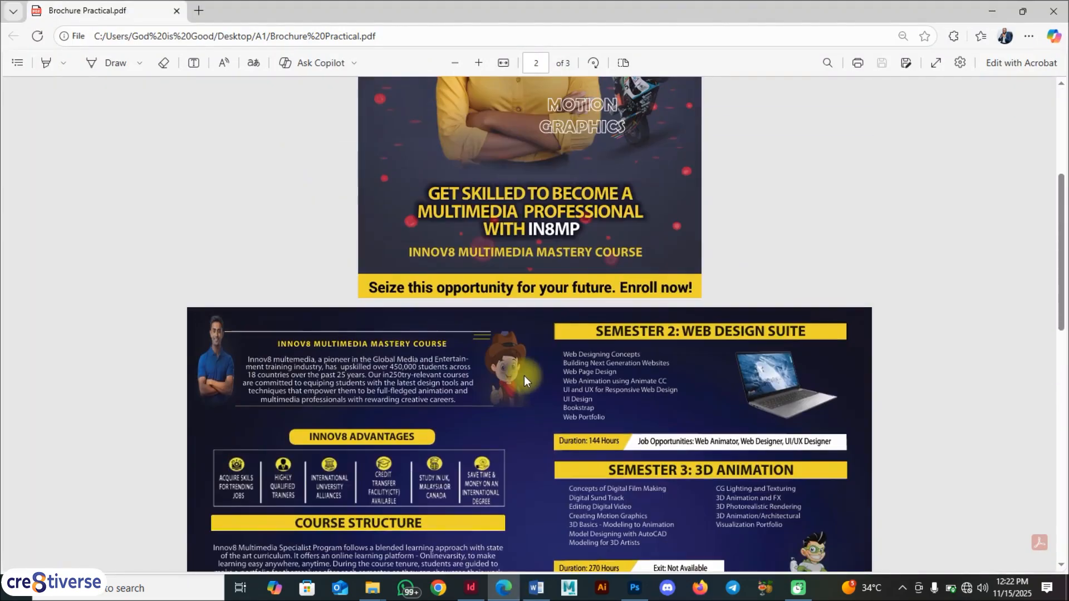
pyautogui.scroll(4, 524, 376)
pyautogui.scroll(-14, 526, 370)
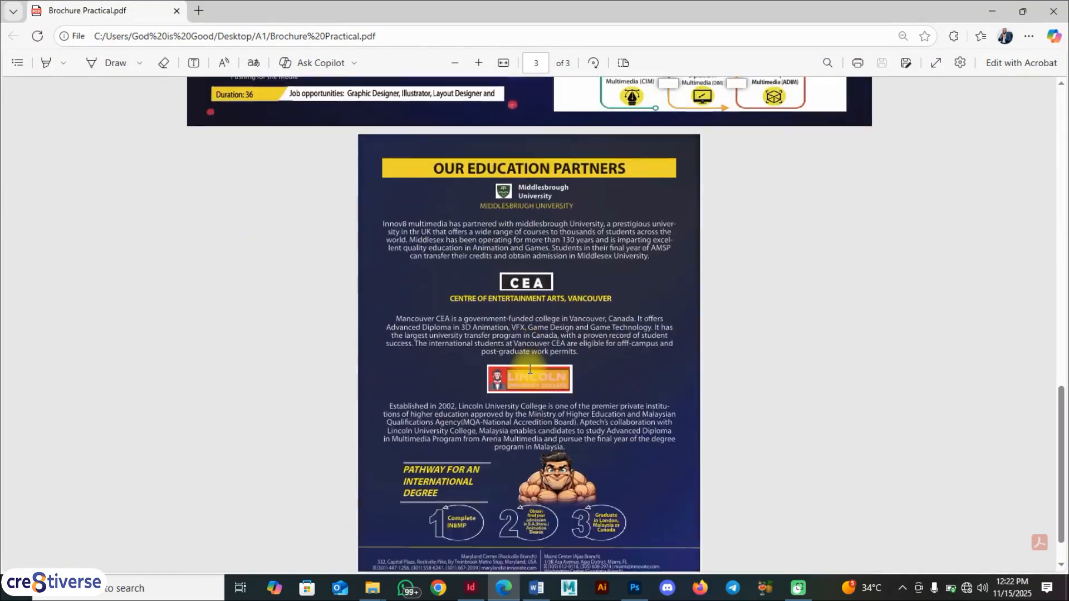
pyautogui.scroll(-1, 529, 369)
pyautogui.scroll(14, 529, 369)
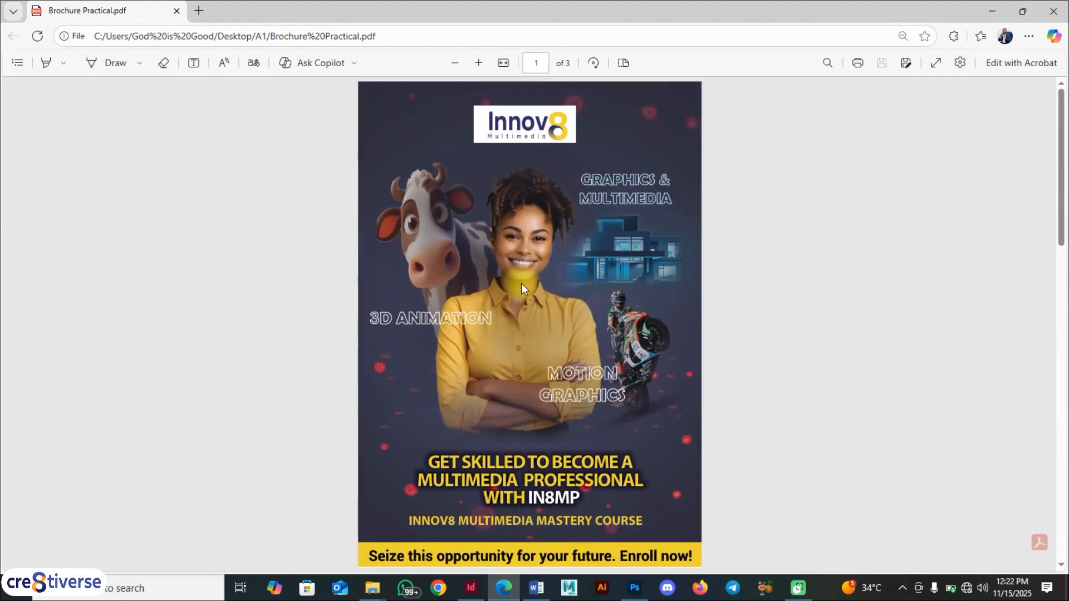
# - Switch back to InDesign, show the blank two-page spread after the cover and collapse the Character panel
pyautogui.click(471, 588)
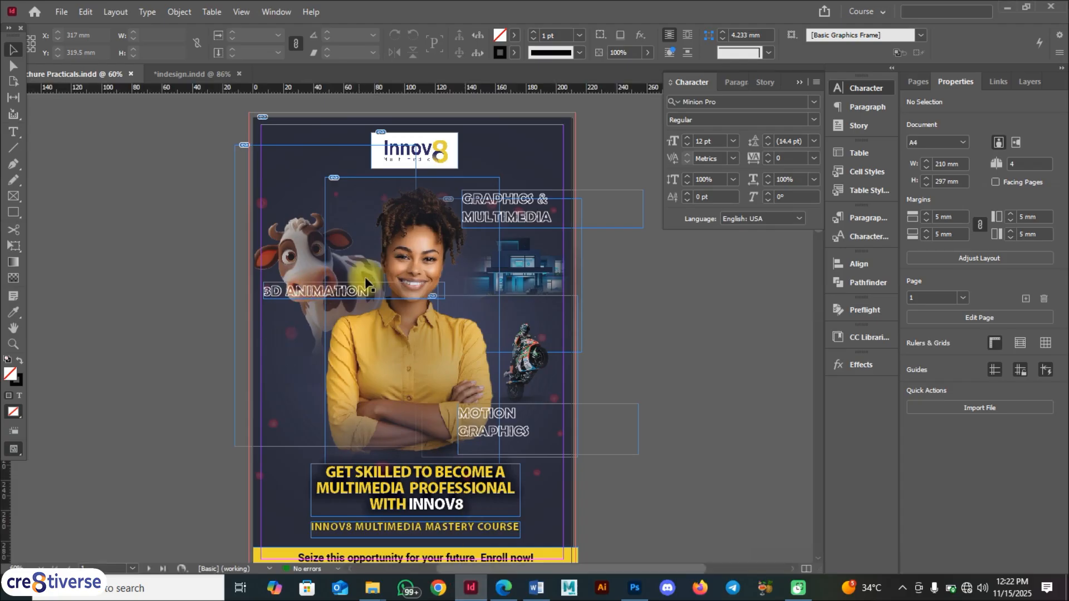
pyautogui.scroll(-10, 369, 292)
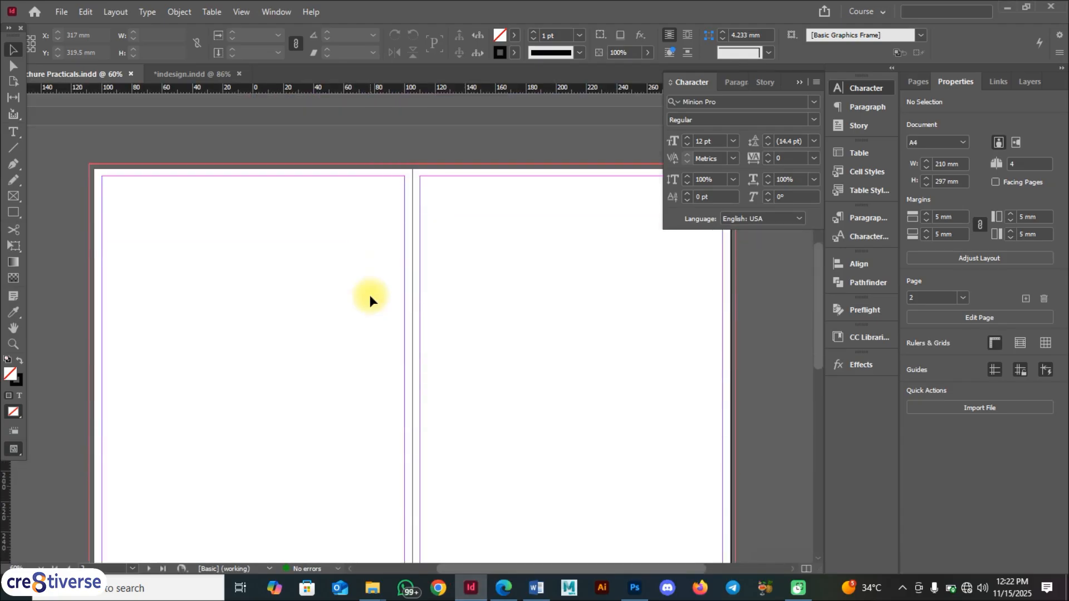
pyautogui.scroll(1, 370, 300)
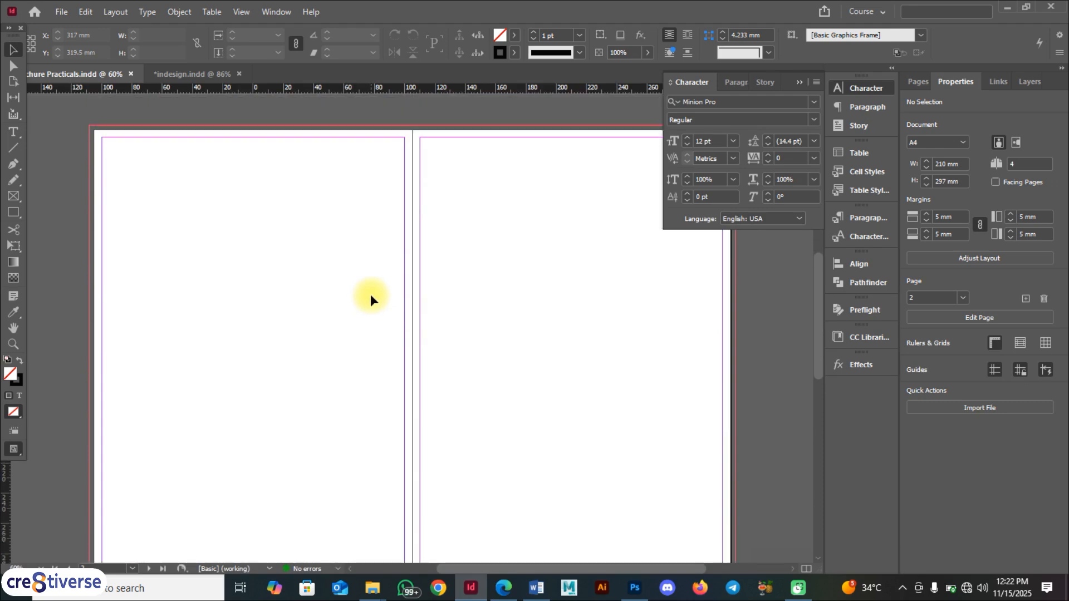
pyautogui.click(799, 82)
# - Examine the inside spread on page 2 of the reference PDF and compare it with the blank spread in InDesign
pyautogui.click(506, 580)
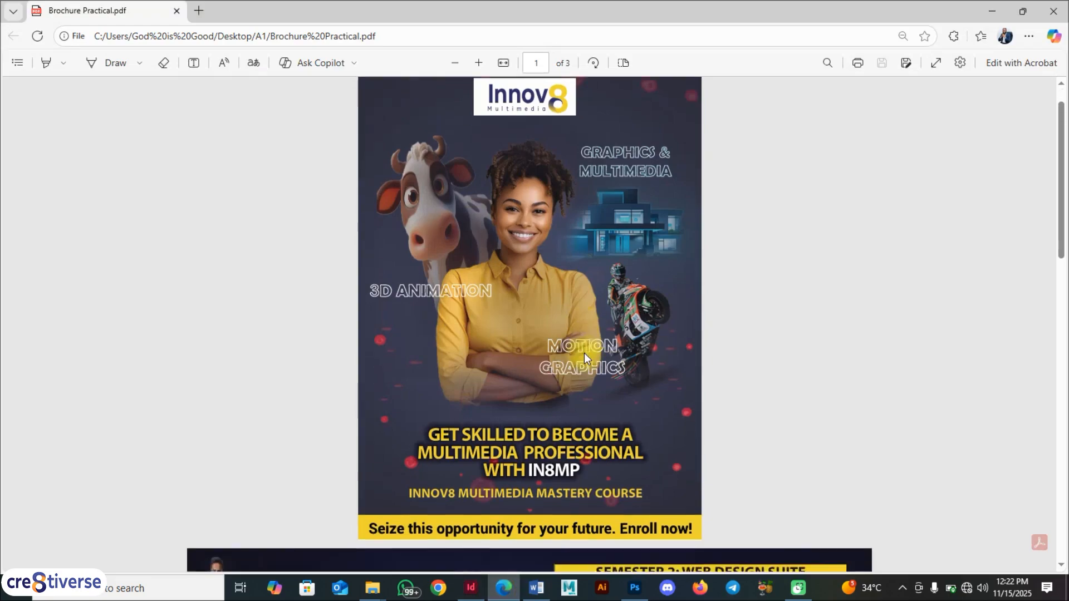
pyautogui.scroll(-6, 584, 353)
pyautogui.scroll(-1, 401, 322)
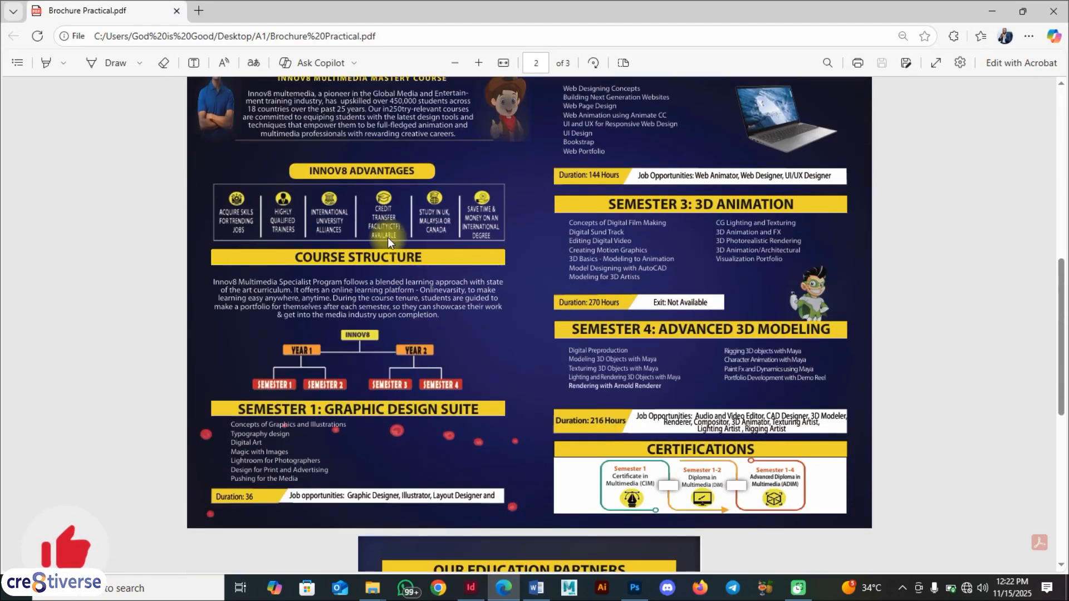
pyautogui.scroll(1, 417, 264)
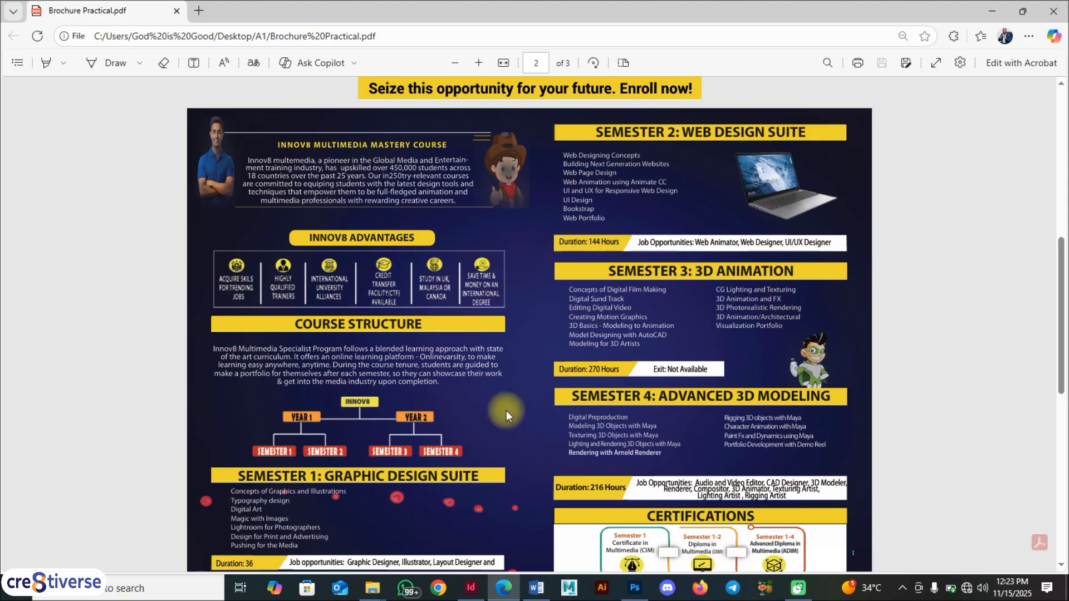
pyautogui.click(471, 587)
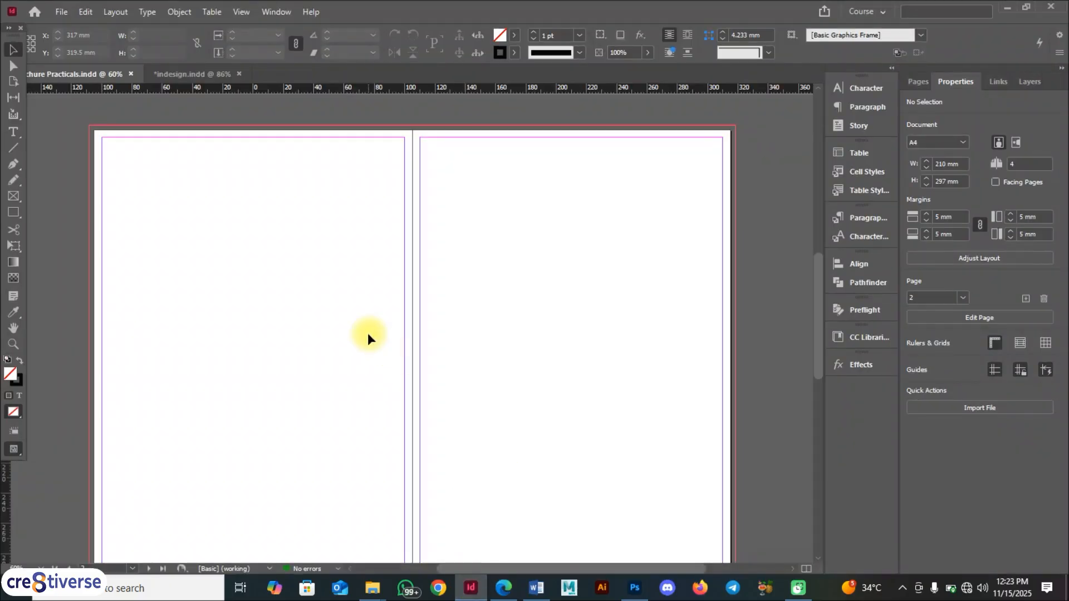
pyautogui.scroll(-1, 367, 333)
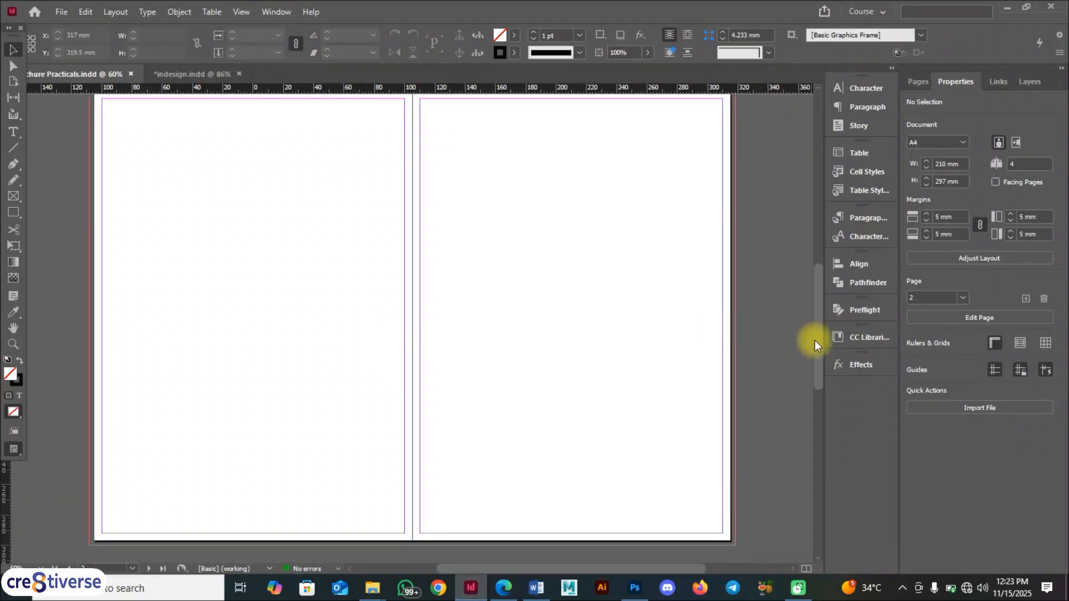
pyautogui.scroll(1, 815, 337)
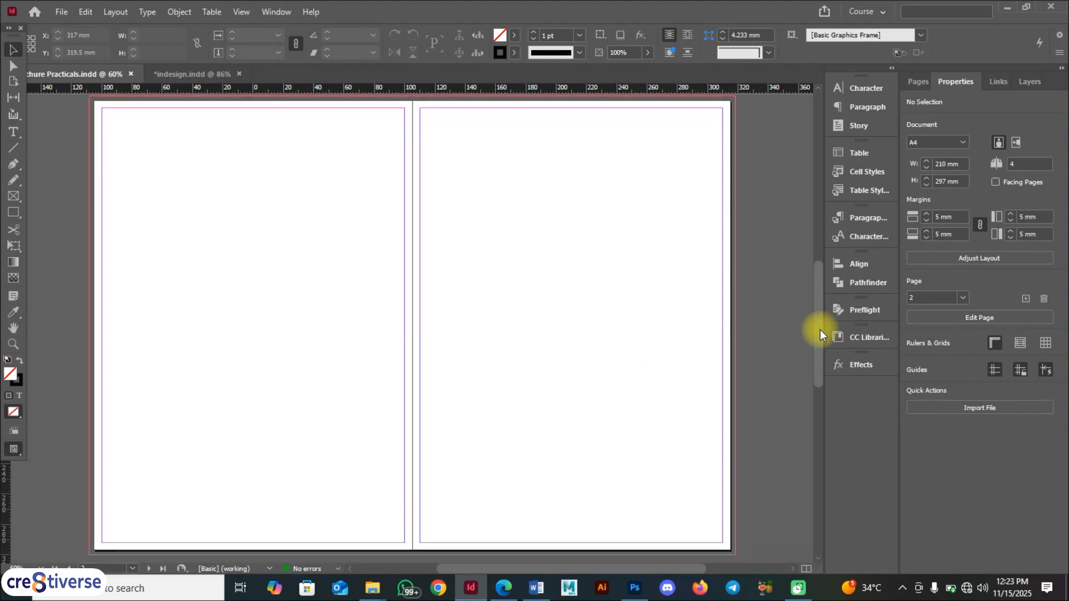
pyautogui.click(504, 587)
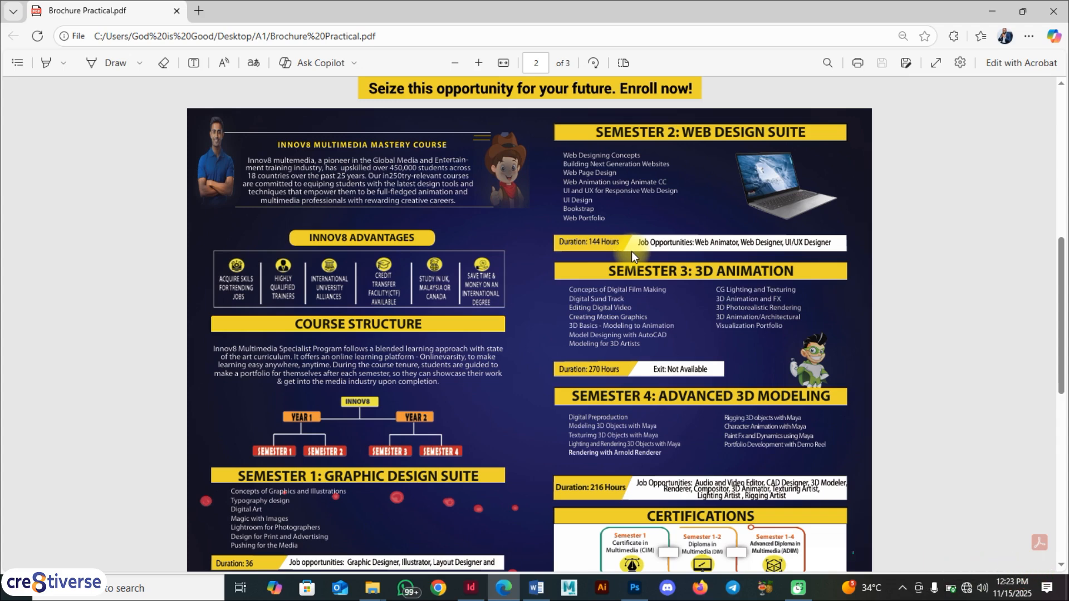
pyautogui.click(470, 588)
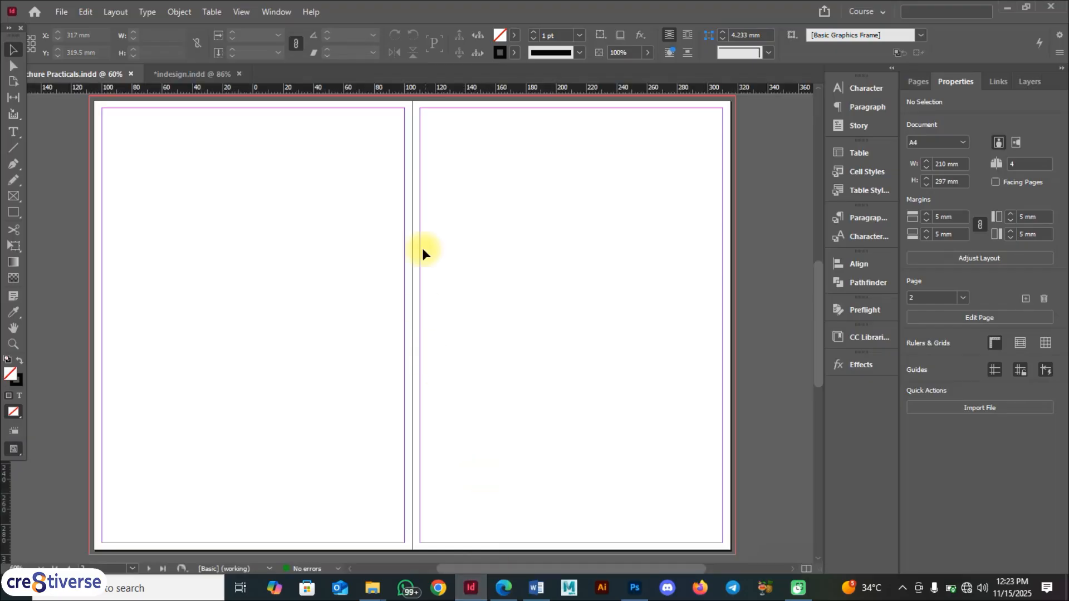
# - Review the finished cover and blank spread in InDesign, and examine the course introduction and advantages section in the reference PDF
pyautogui.scroll(10, 422, 249)
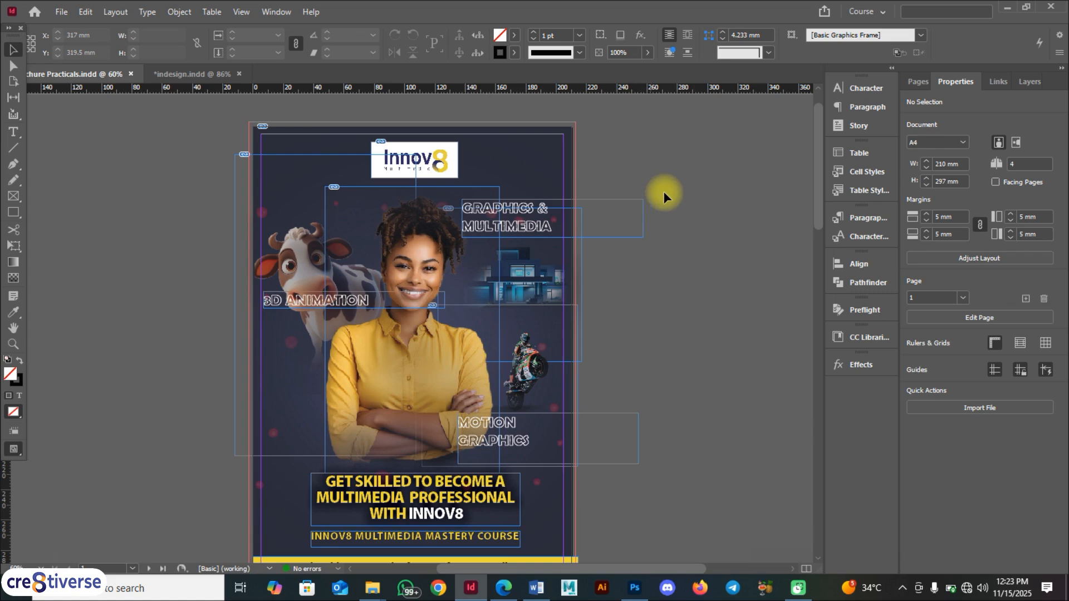
pyautogui.click(861, 88)
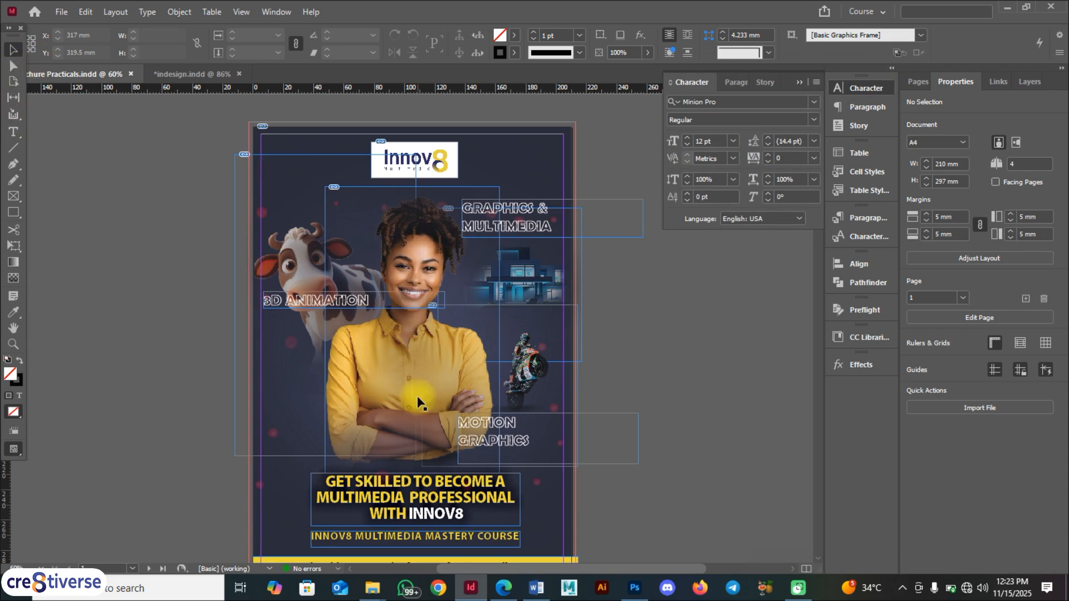
pyautogui.scroll(-3, 443, 479)
pyautogui.scroll(-10, 415, 409)
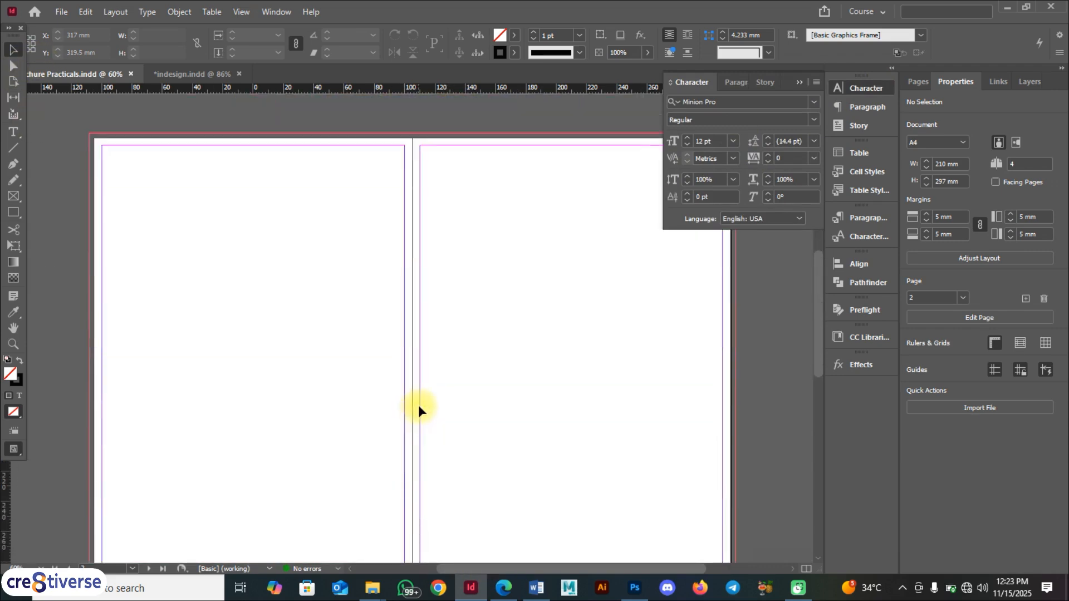
pyautogui.click(502, 589)
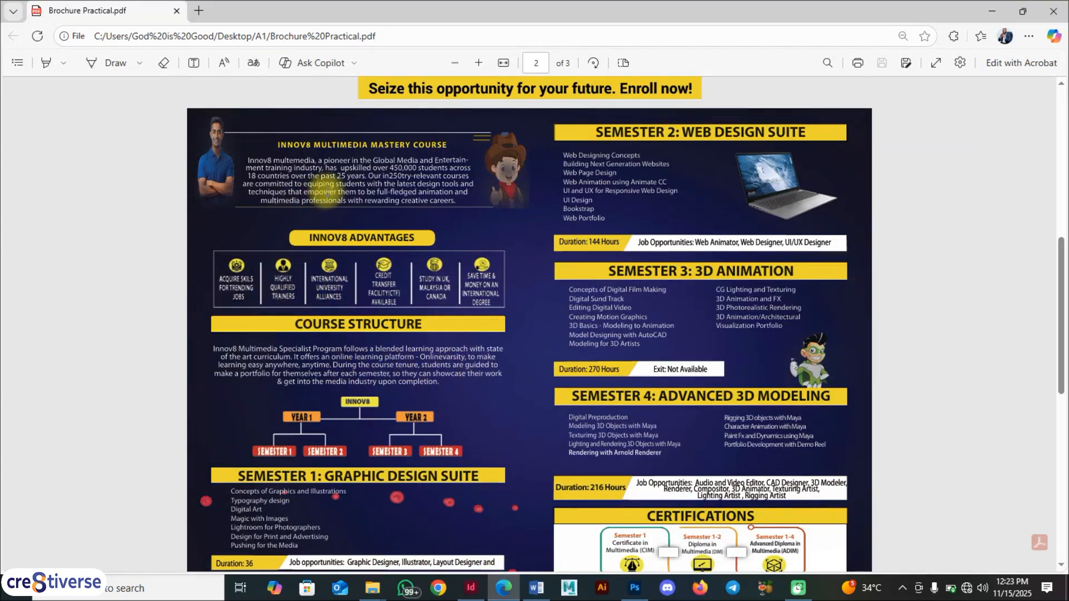
pyautogui.click(342, 187)
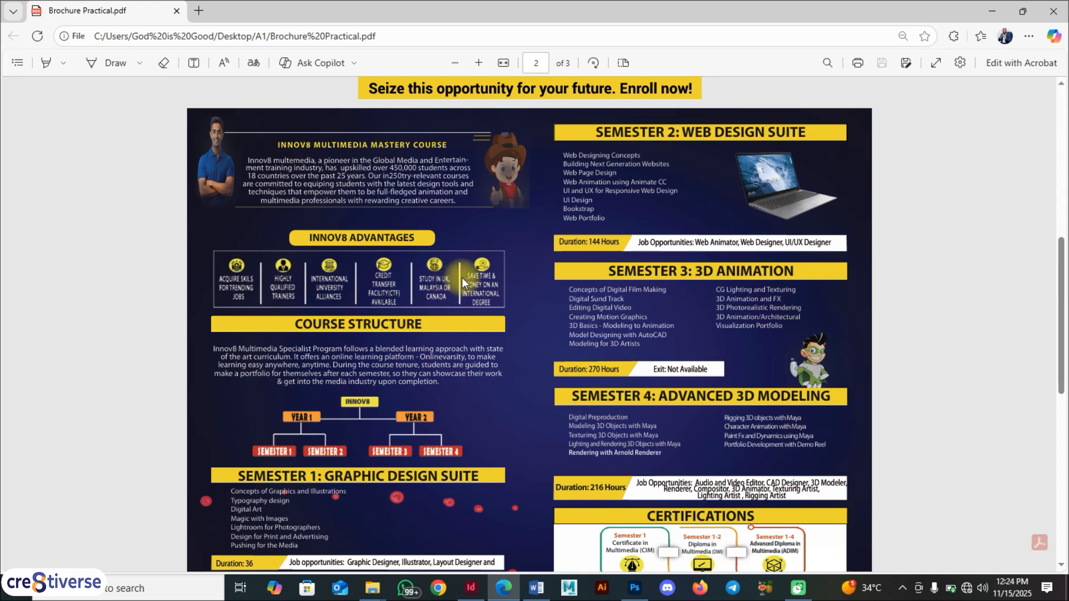
# - Switch to InDesign, collapse the Character panel and show the blank two-page spread
pyautogui.click(470, 588)
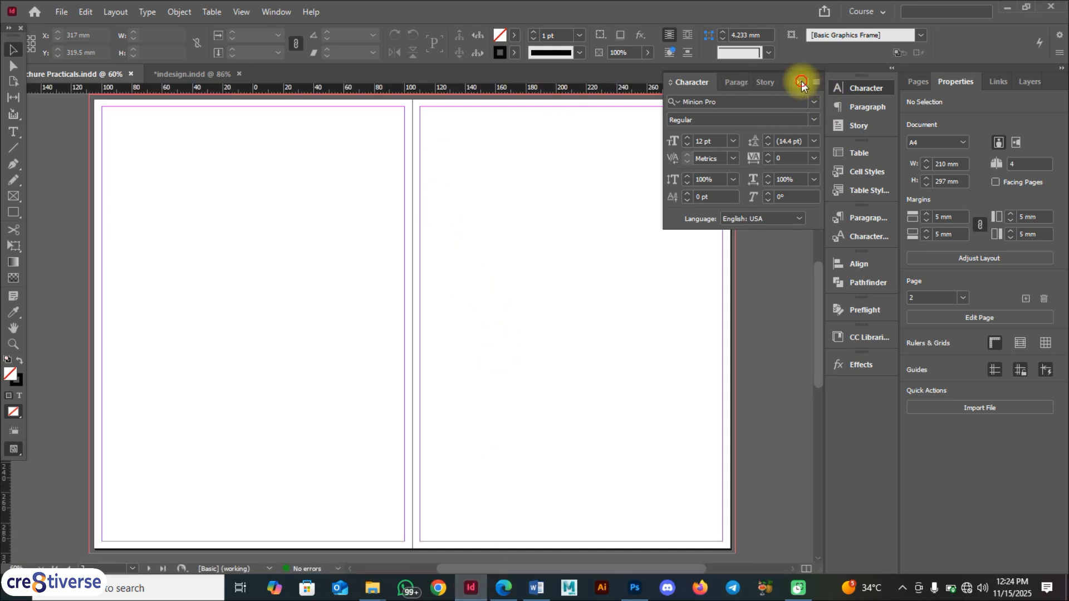
pyautogui.click(801, 82)
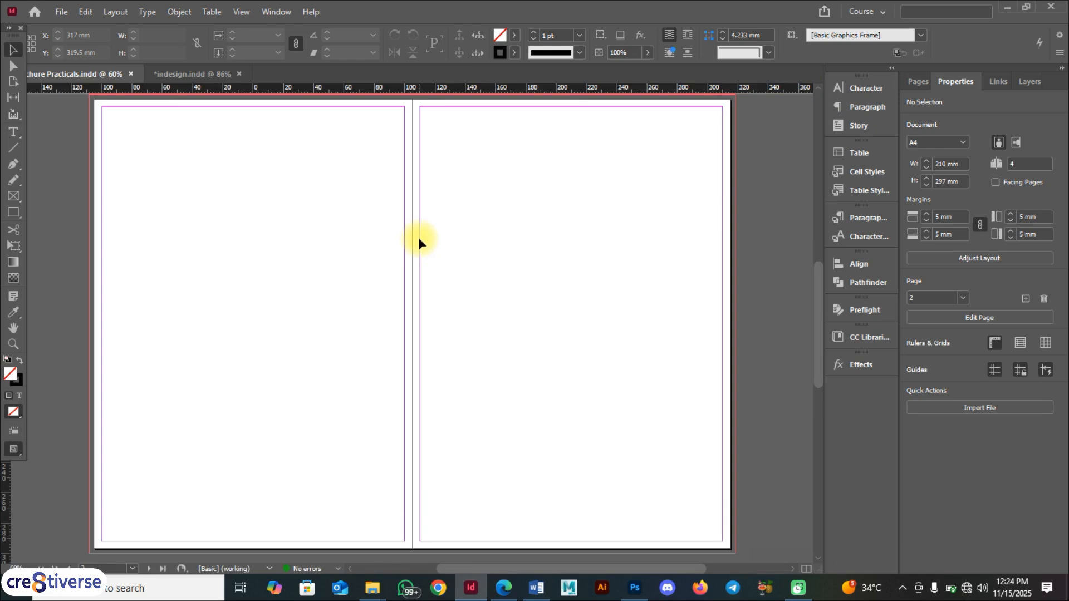
pyautogui.scroll(10, 417, 237)
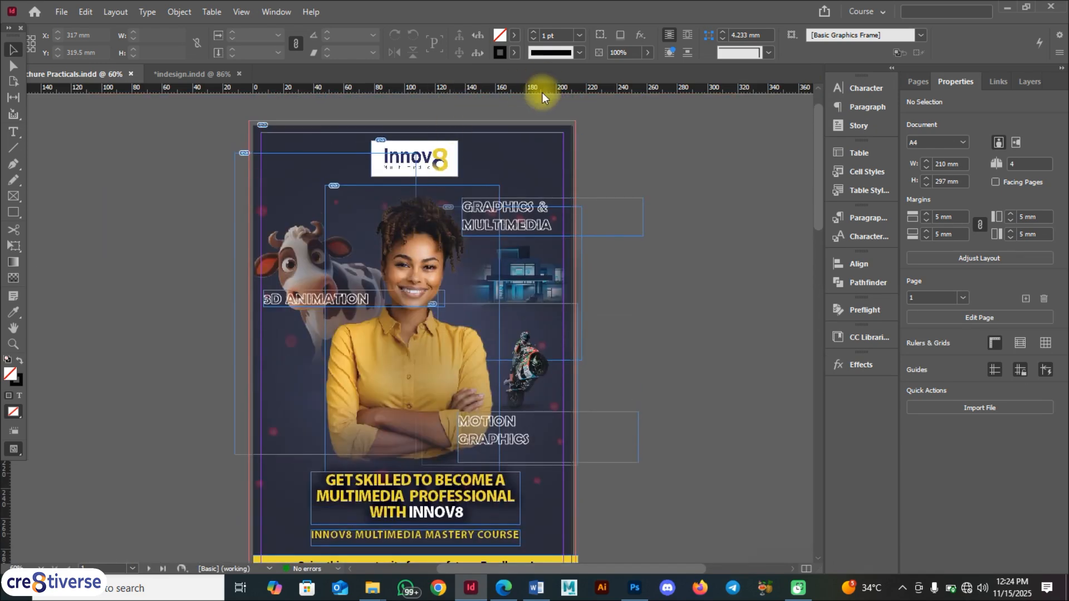
pyautogui.scroll(-10, 536, 173)
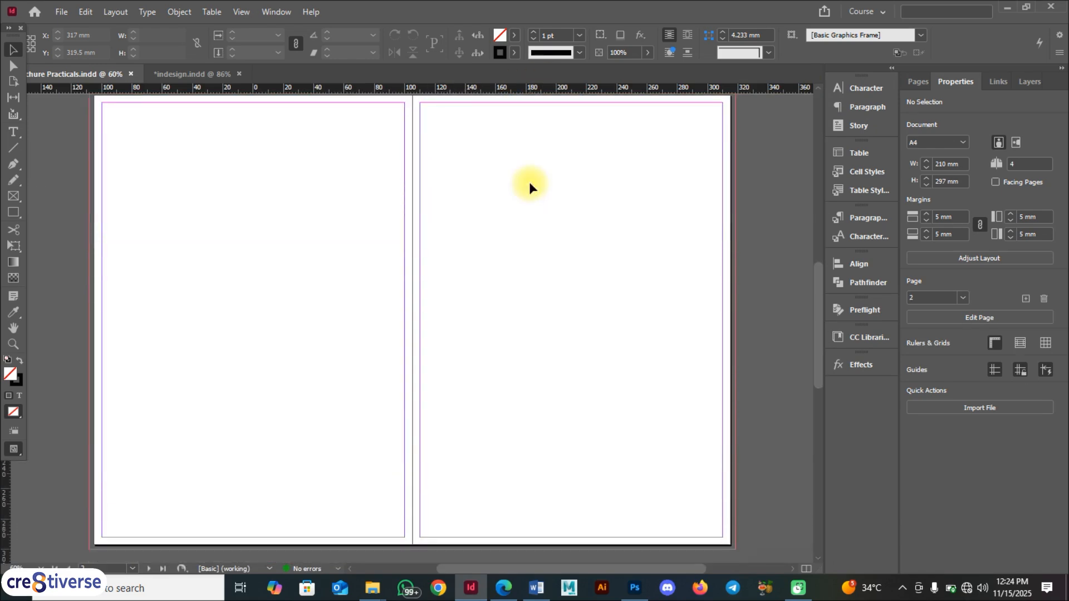
pyautogui.scroll(1, 529, 182)
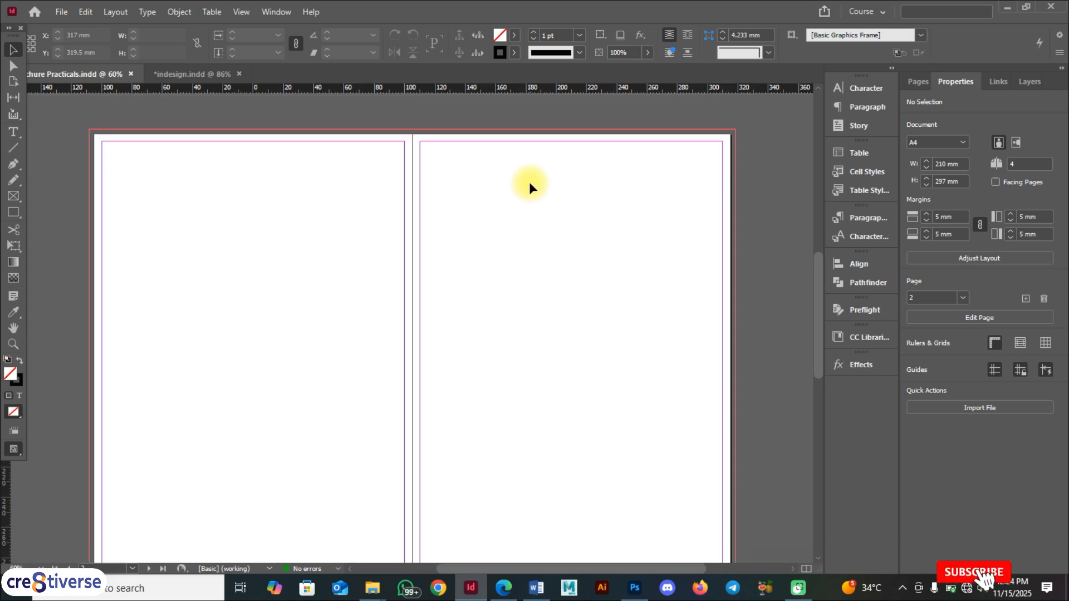
pyautogui.scroll(-1, 819, 265)
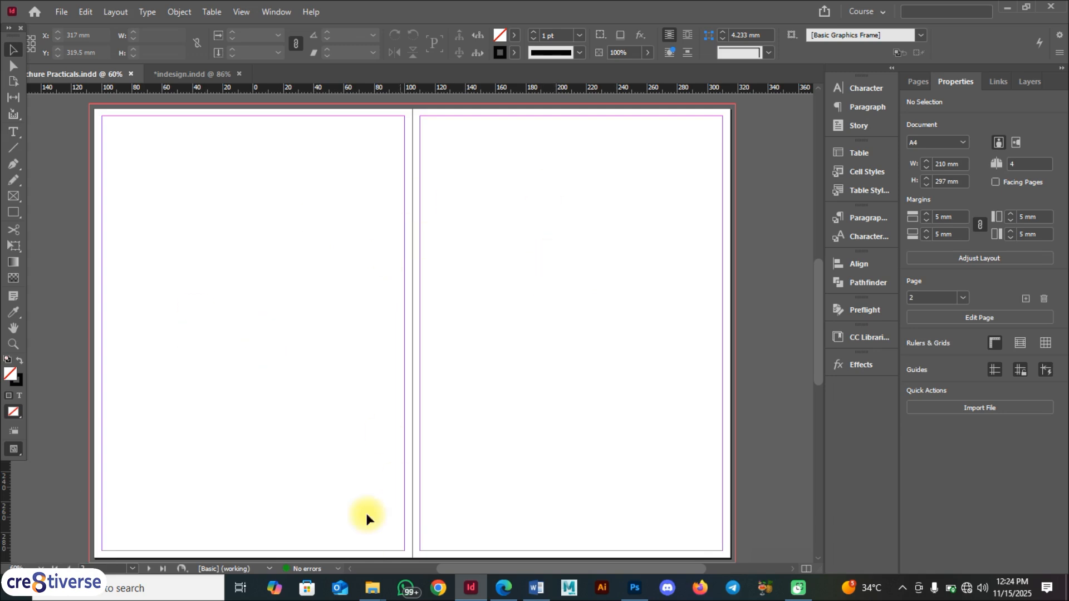
# - Draw a 420 × 297 mm rectangle frame with no stroke covering both pages of the blank spread
pyautogui.click(15, 198)
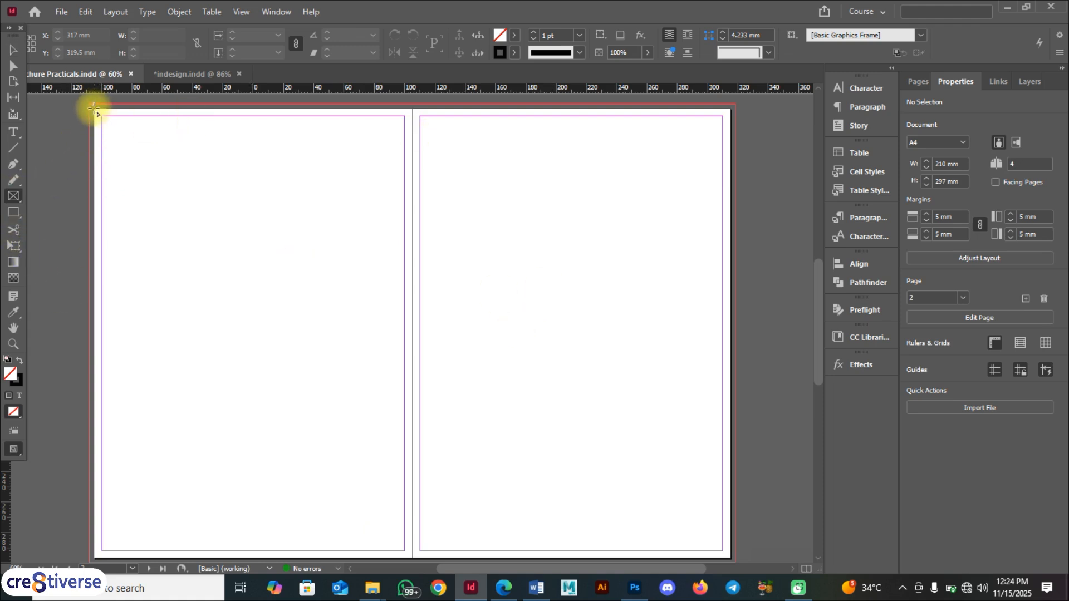
pyautogui.moveTo(94, 108); pyautogui.dragTo(730, 558)
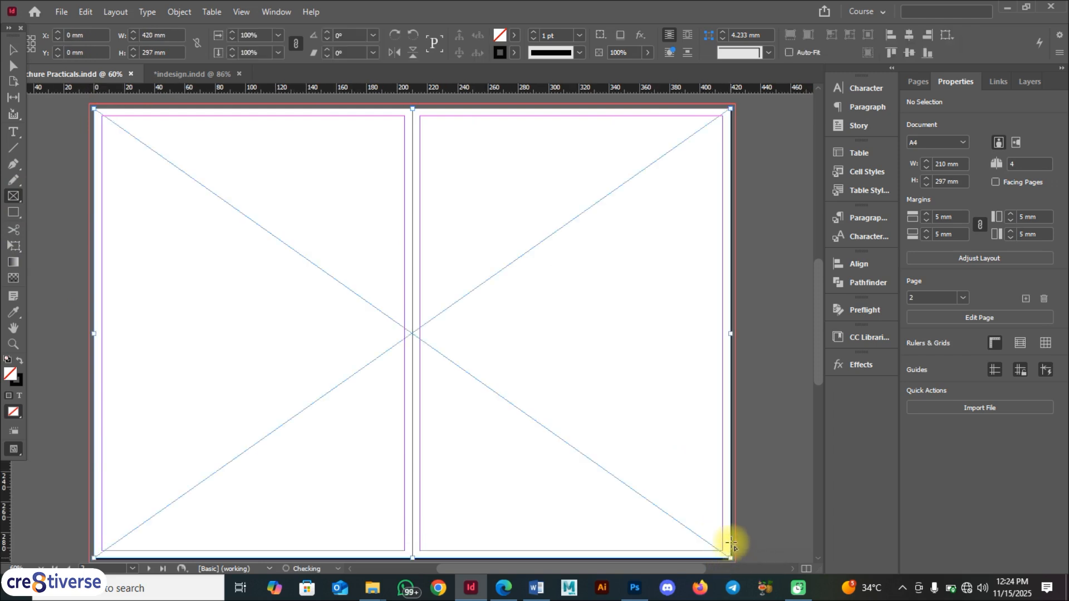
pyautogui.press('F9')
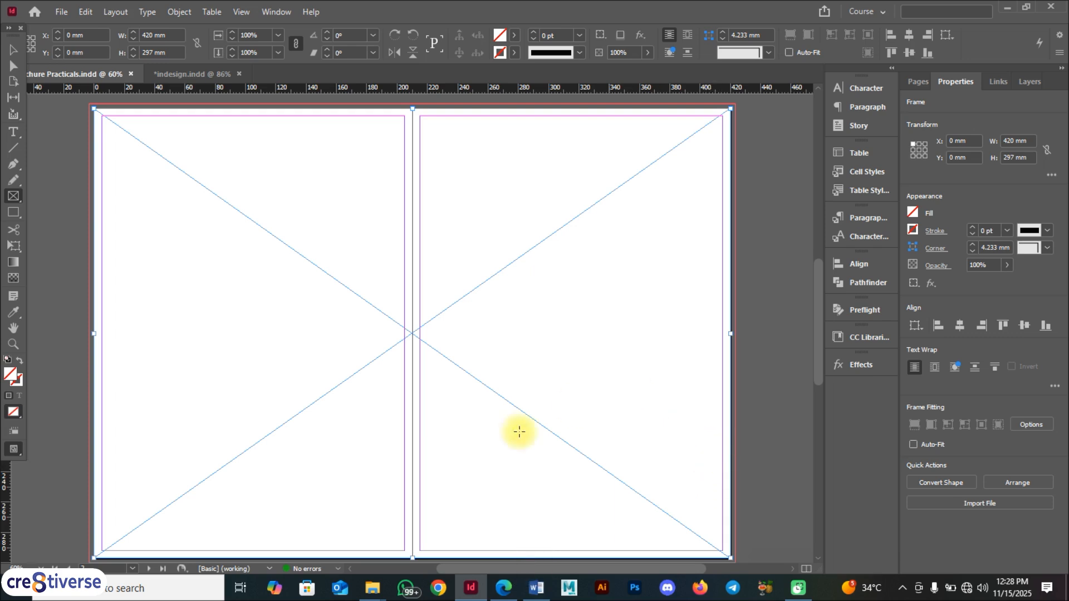
# - Switch to File Explorer and open the P2 Background file from the brochure's Photoshop folder in Photoshop
pyautogui.moveTo(390, 584)
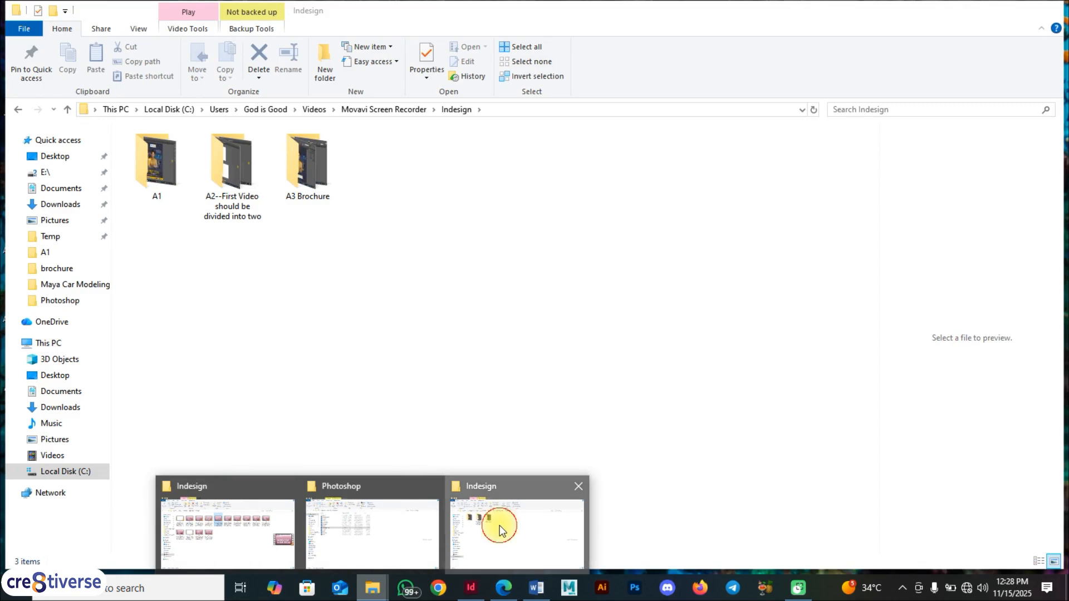
pyautogui.click(501, 530)
pyautogui.click(372, 589)
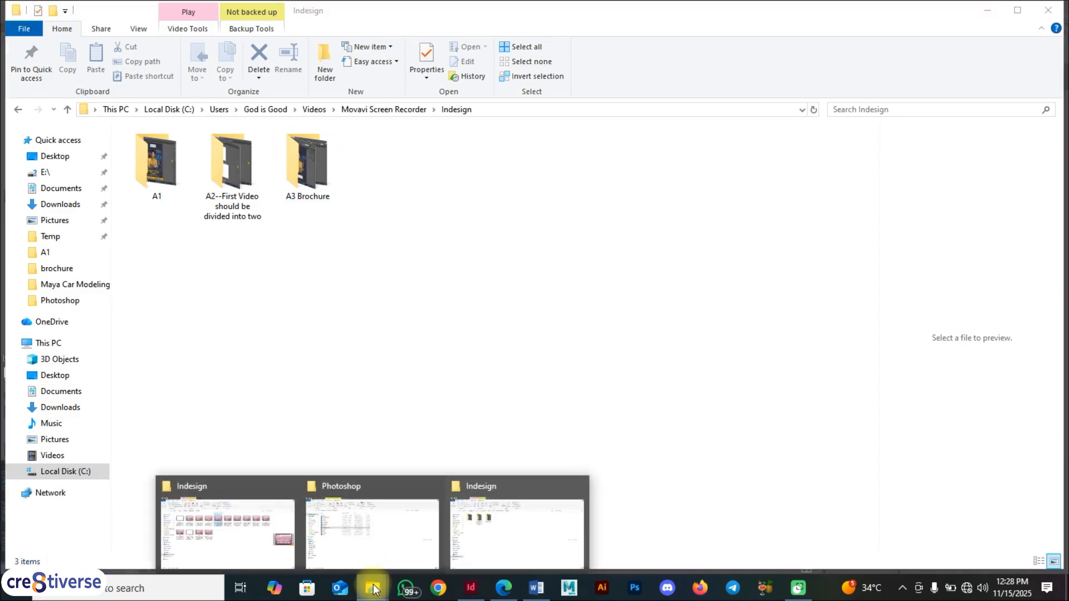
pyautogui.click(353, 520)
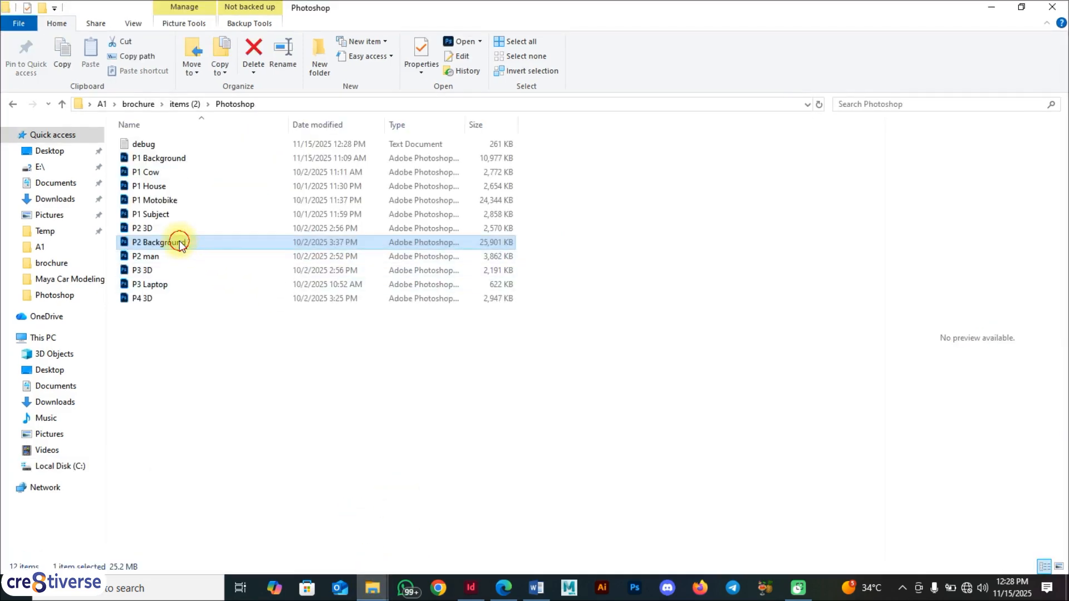
pyautogui.press('Return')
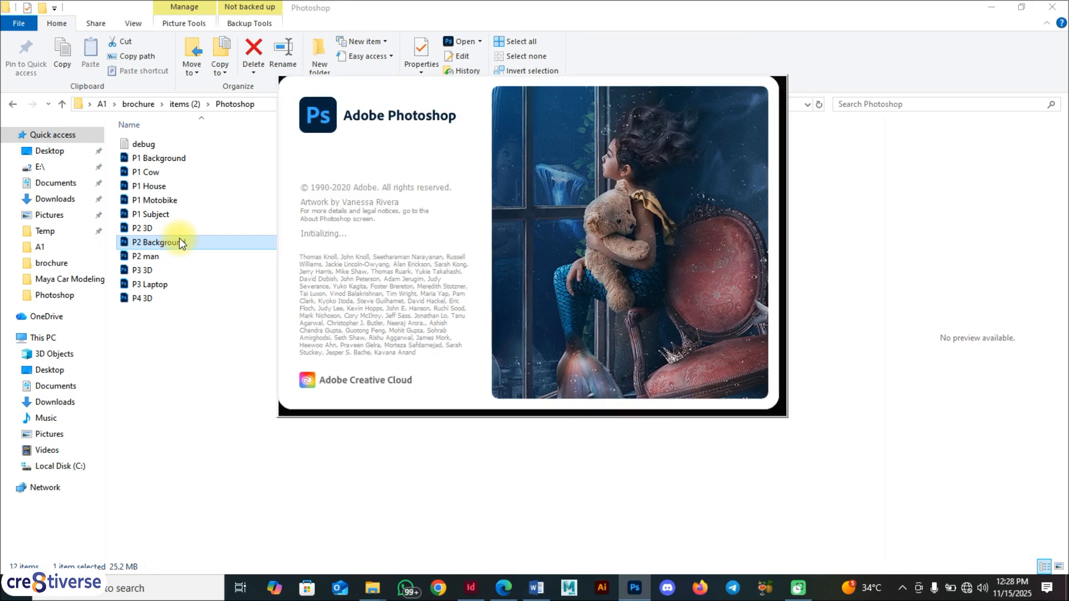
pyautogui.press('space')
pyautogui.press('F9')
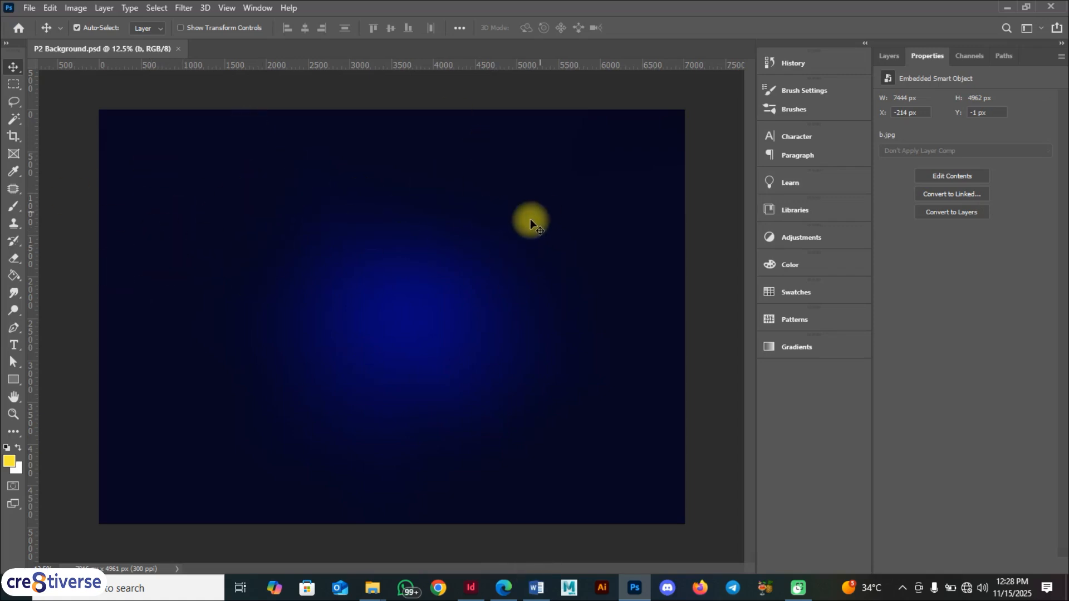
# - Switch to InDesign and place the P2 Background file in the spread-wide frame, leaving the frame deselected
pyautogui.click(474, 592)
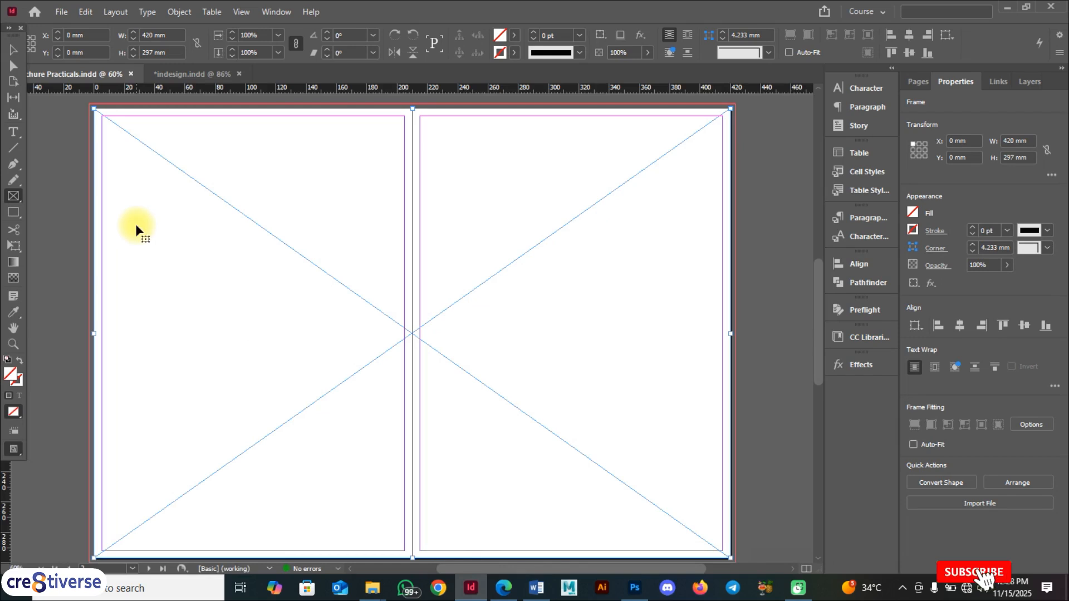
pyautogui.hotkey('ctrl', 'd')
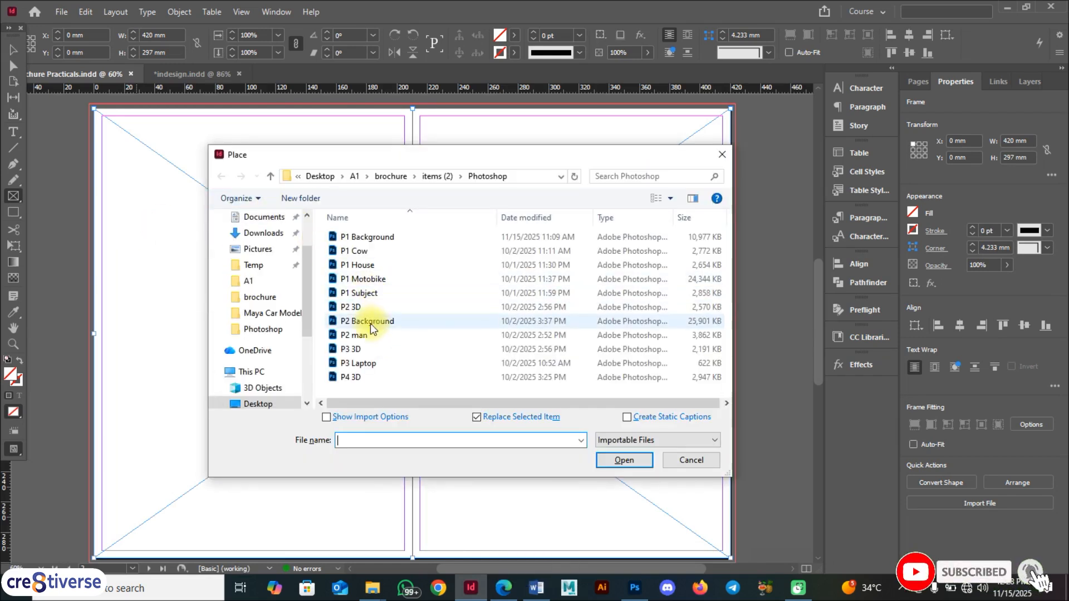
pyautogui.click(369, 322)
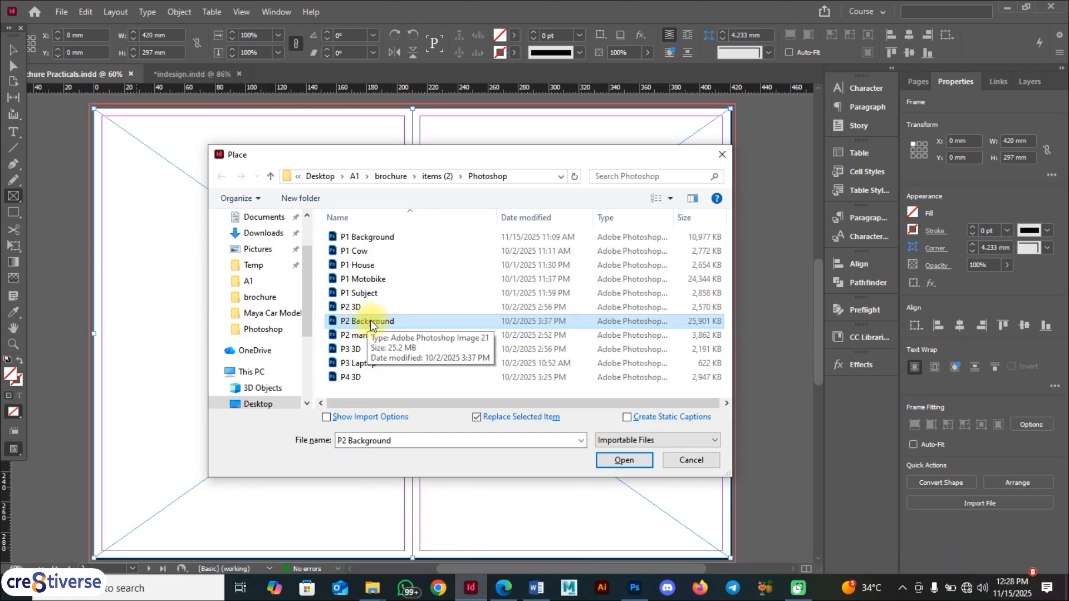
pyautogui.click(607, 459)
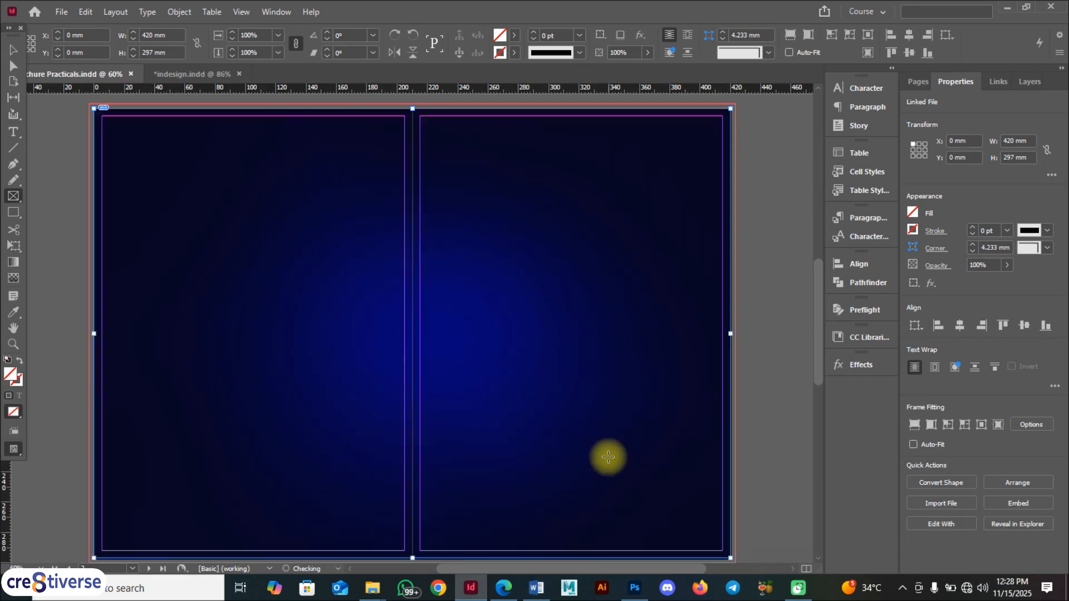
pyautogui.click(13, 50)
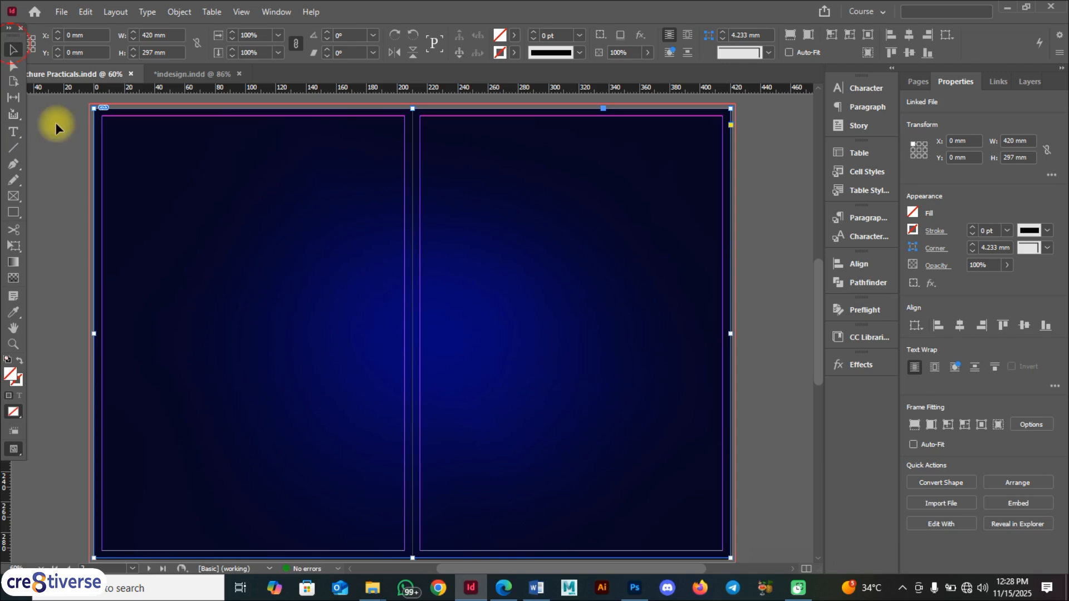
pyautogui.click(49, 142)
# - Check the filled spread against the cover page, close Photoshop with its P2 Background file, and return to InDesign
pyautogui.scroll(10, 507, 347)
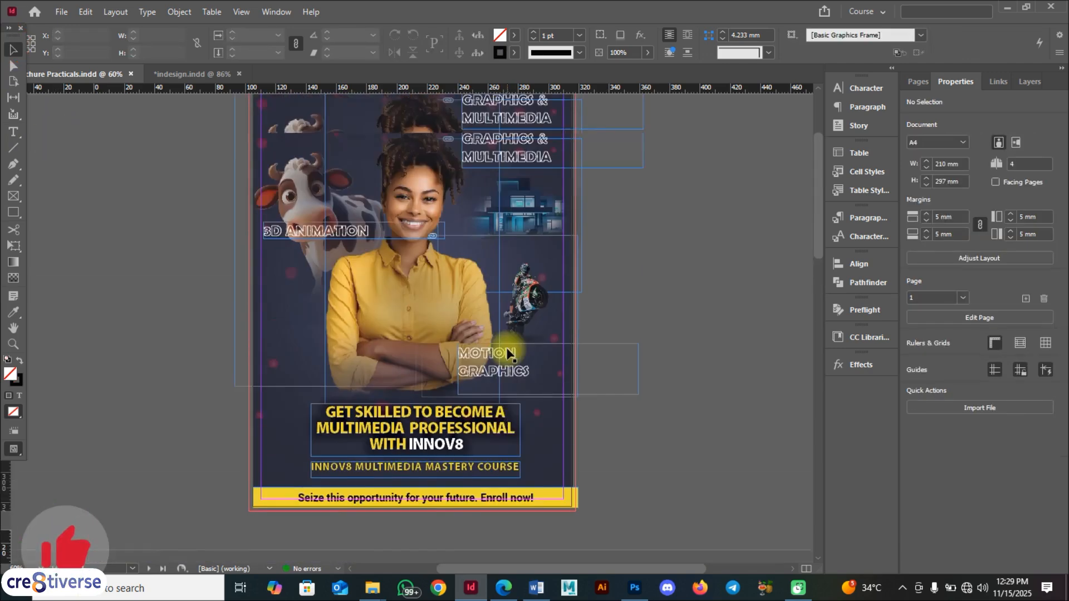
pyautogui.scroll(-10, 332, 240)
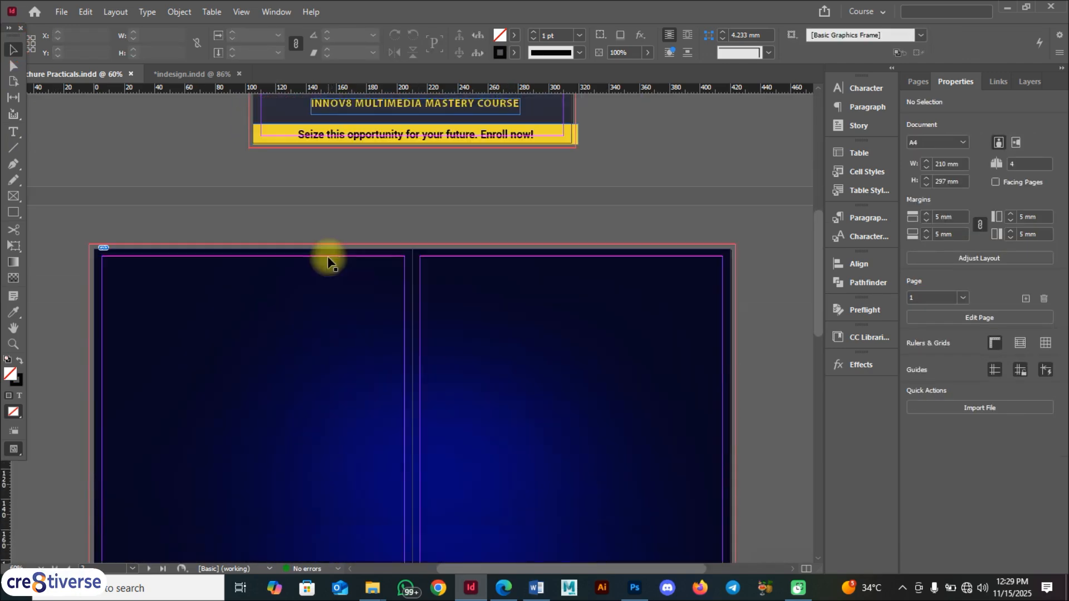
pyautogui.scroll(3, 328, 268)
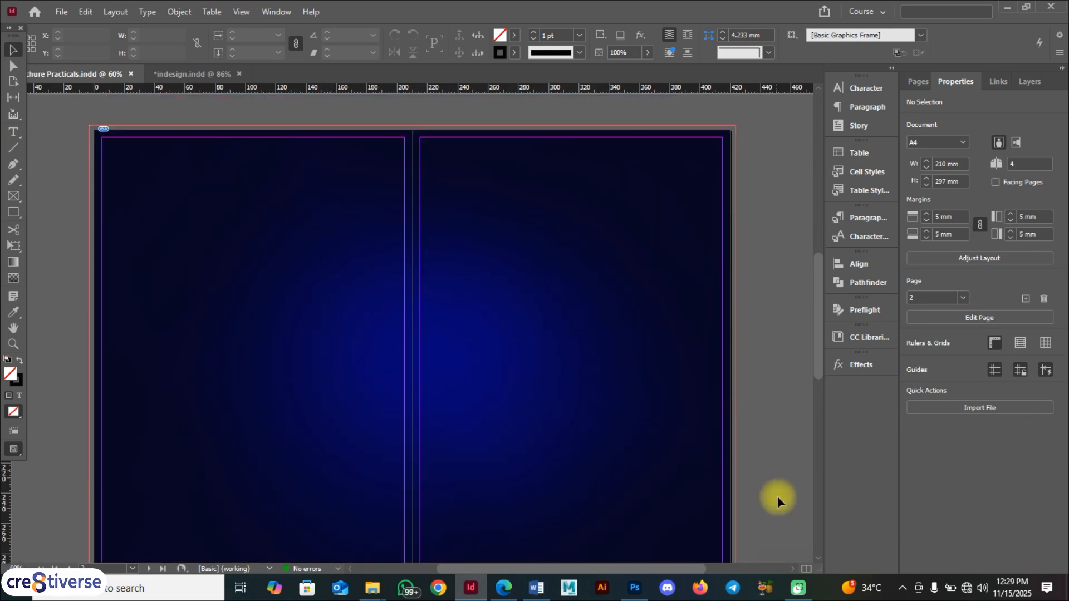
pyautogui.click(643, 589)
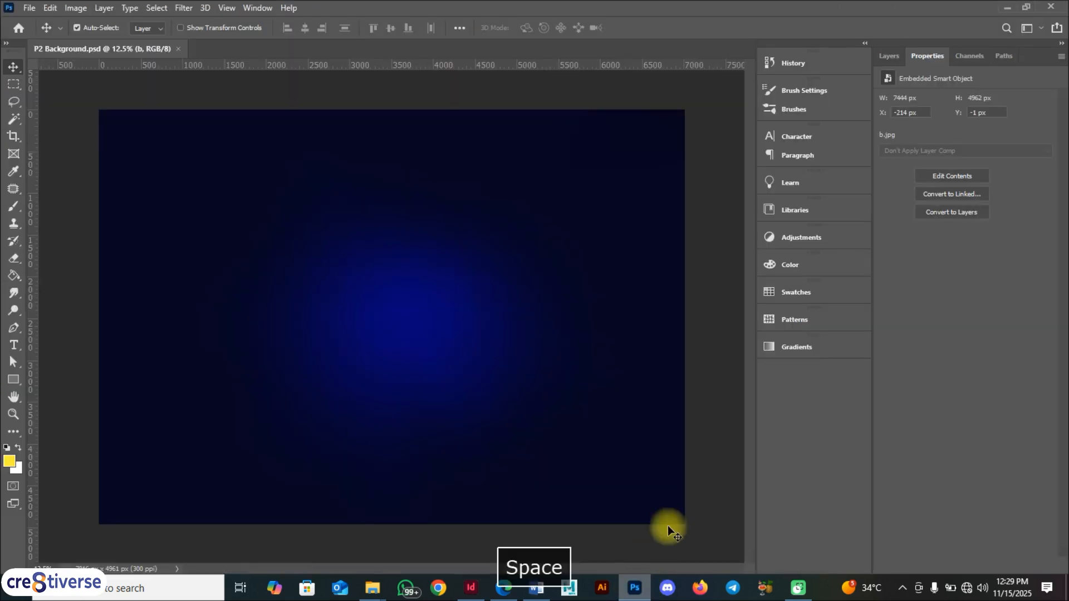
pyautogui.click(1051, 7)
pyautogui.click(1051, 7)
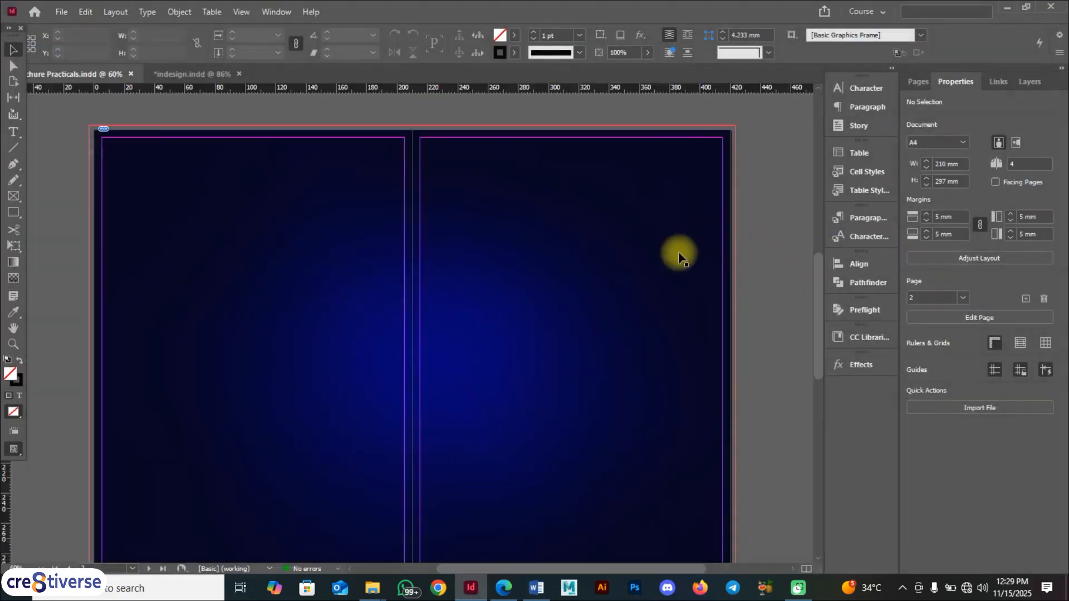
pyautogui.click(471, 588)
pyautogui.click(471, 588)
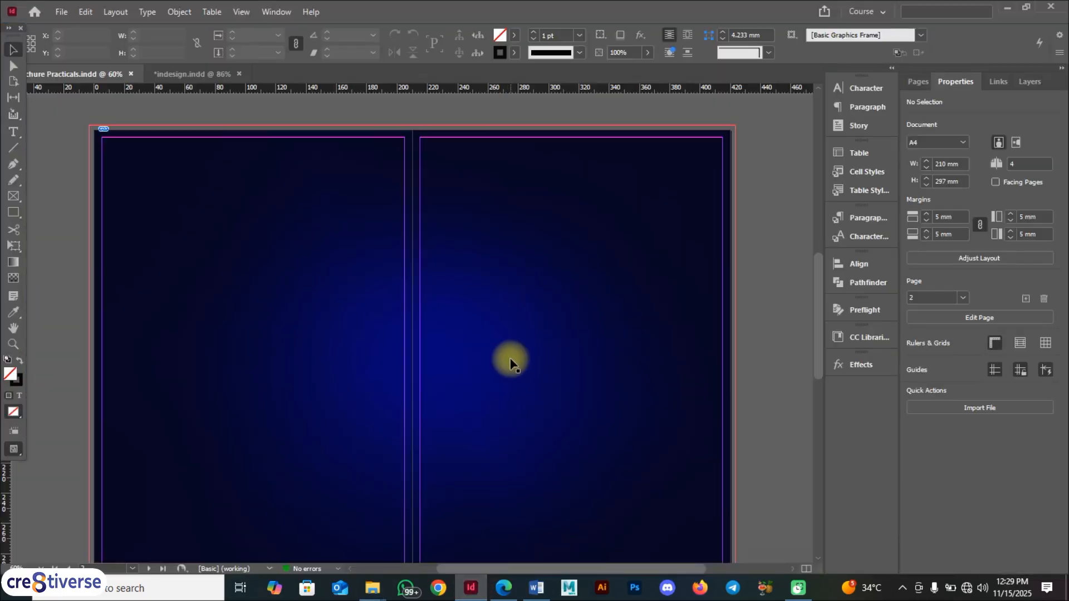
# - Check the heading layout in the reference PDF and draw a frame about 134 × 9 mm near the top of the spread's first page
pyautogui.scroll(-1, 390, 312)
pyautogui.press('F9')
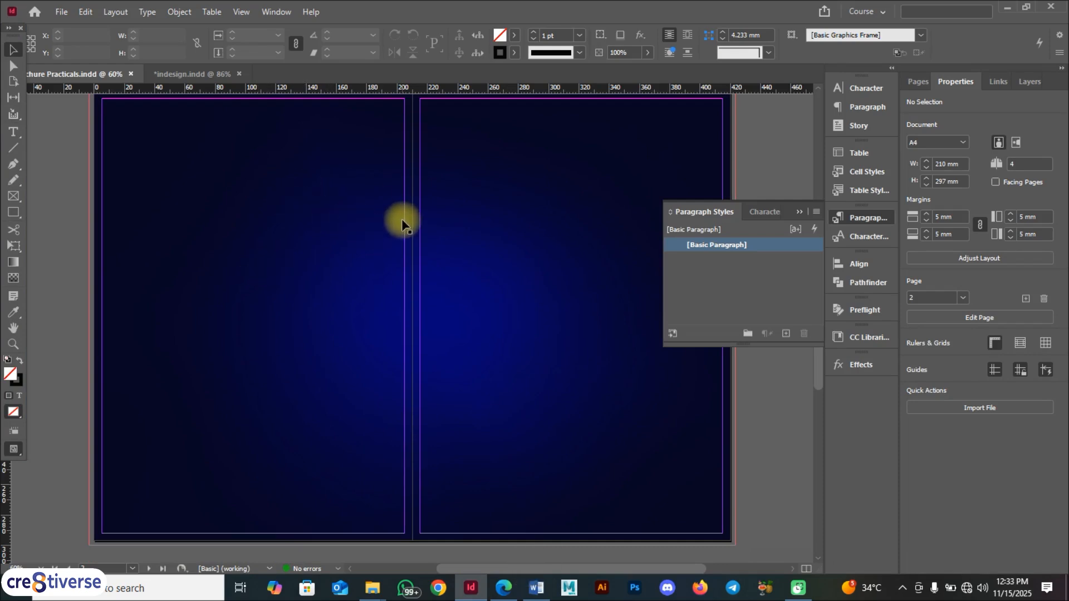
pyautogui.click(504, 589)
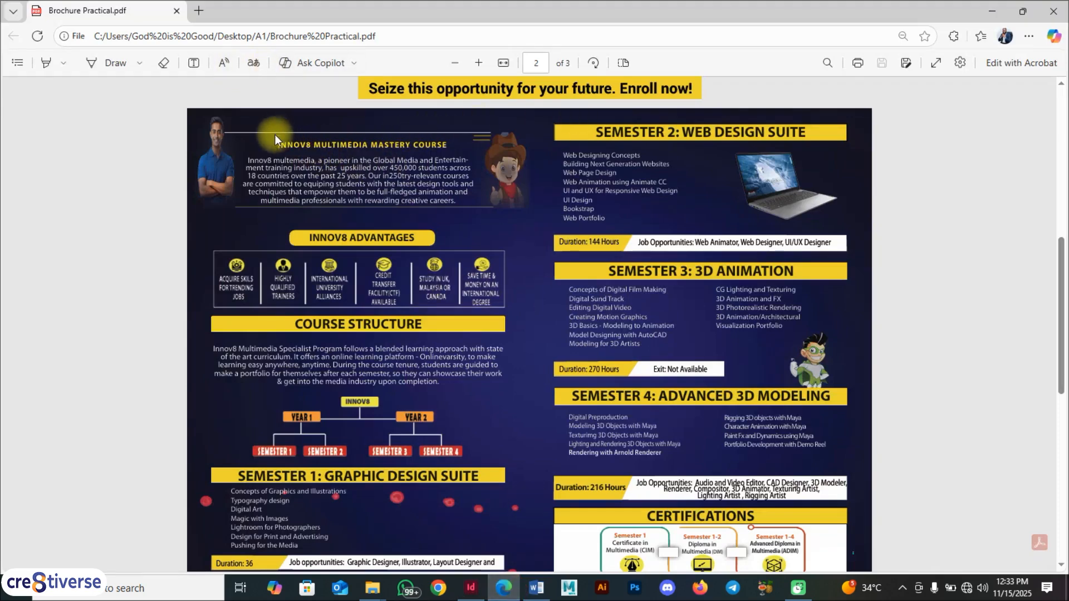
pyautogui.hotkey('alt', 'Tab')
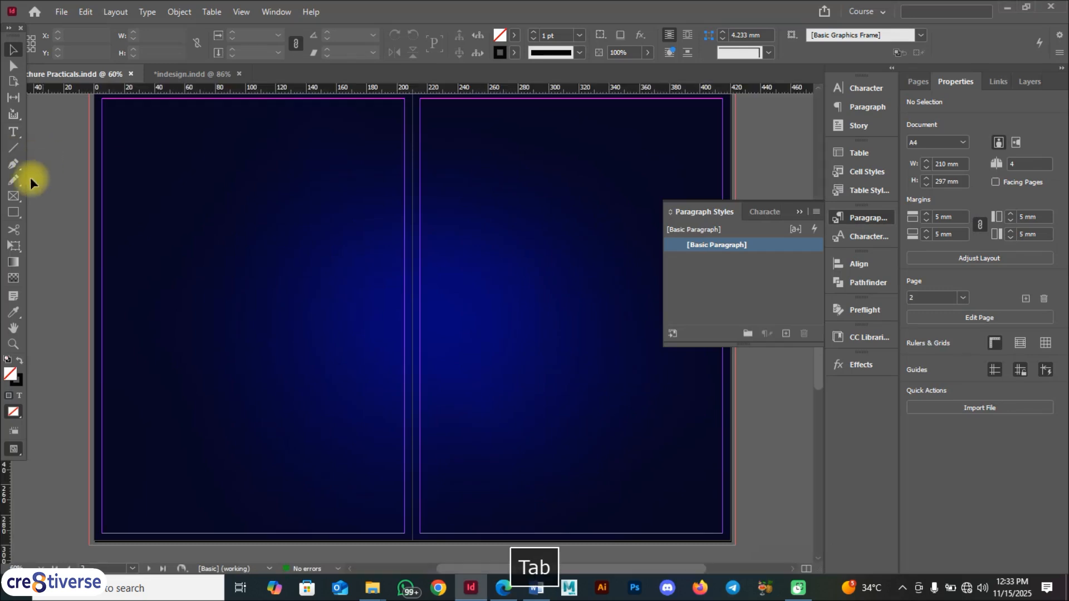
pyautogui.click(15, 197)
pyautogui.moveTo(156, 115); pyautogui.dragTo(361, 134)
pyautogui.moveTo(358, 132); pyautogui.dragTo(358, 132)
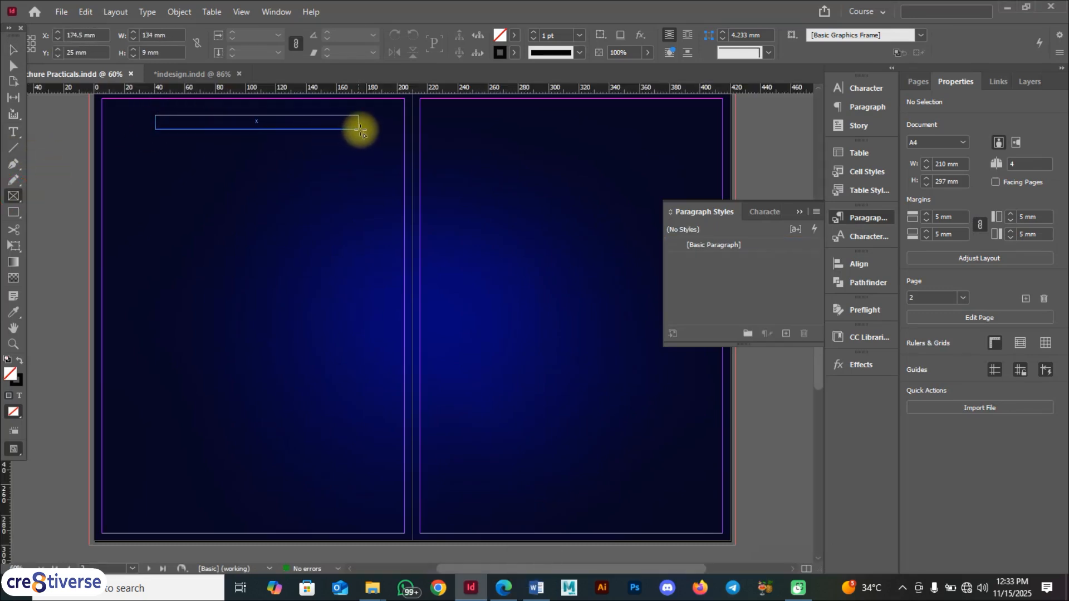
# - Check the introduction paragraph in the reference PDF and draw a frame about 161.5 × 40 mm beneath the heading frame
pyautogui.hotkey('alt', 'Tab')
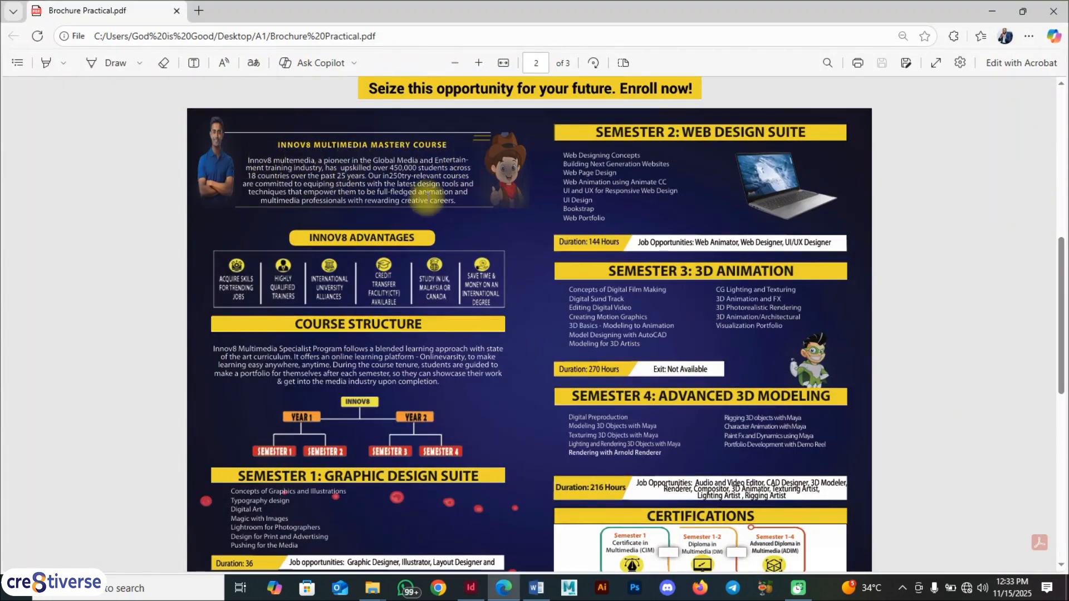
pyautogui.hotkey('alt', 'Tab')
pyautogui.click(14, 196)
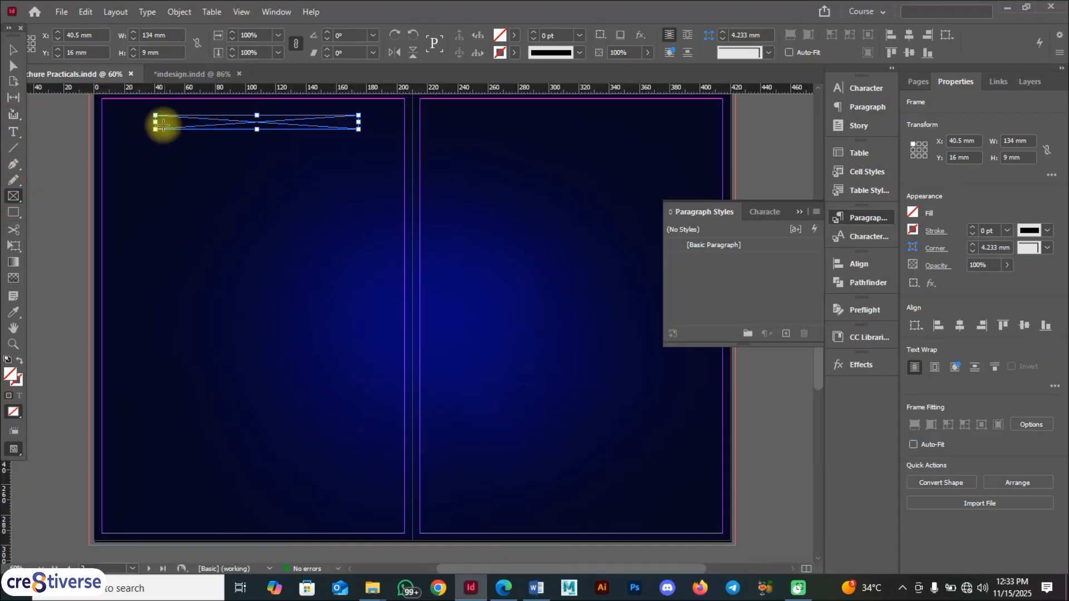
pyautogui.moveTo(140, 141); pyautogui.dragTo(383, 201)
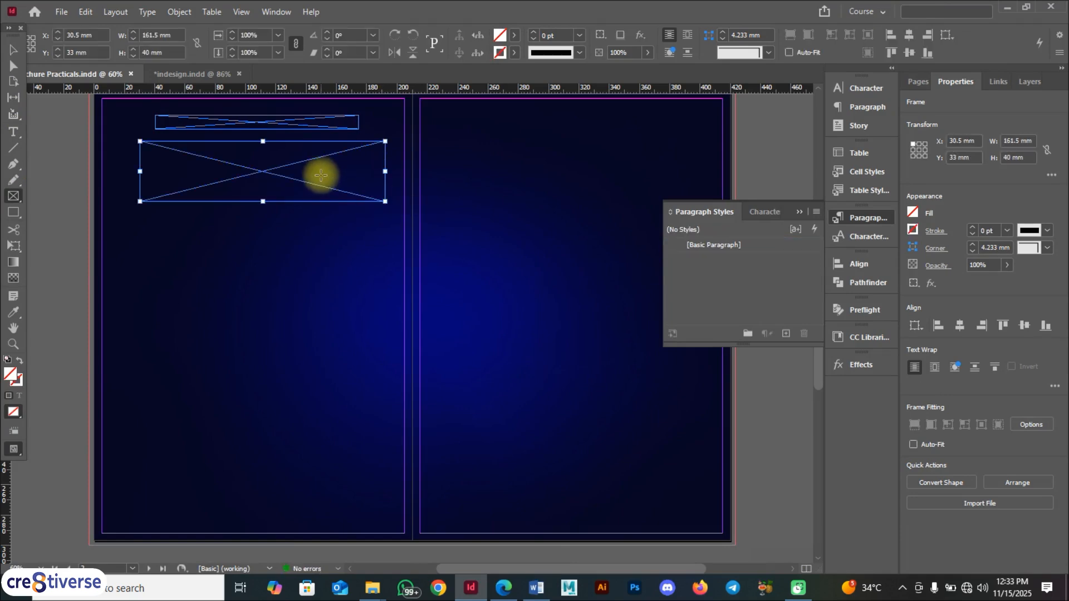
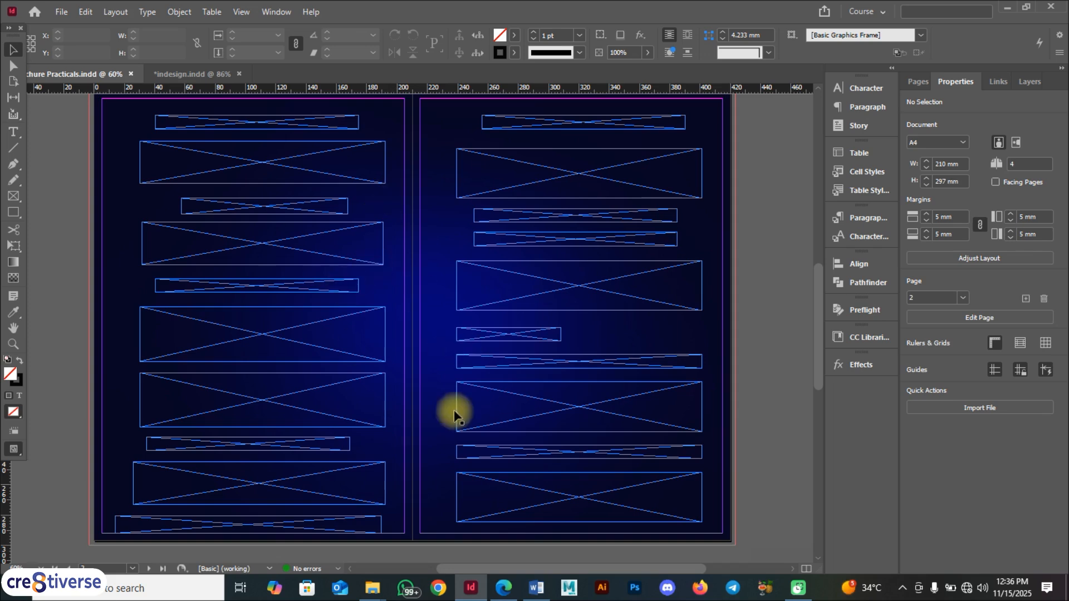
# - Switch to the Content document in Word and review the brochure text from page 2 through the location details
pyautogui.click(536, 588)
pyautogui.scroll(-20, 399, 319)
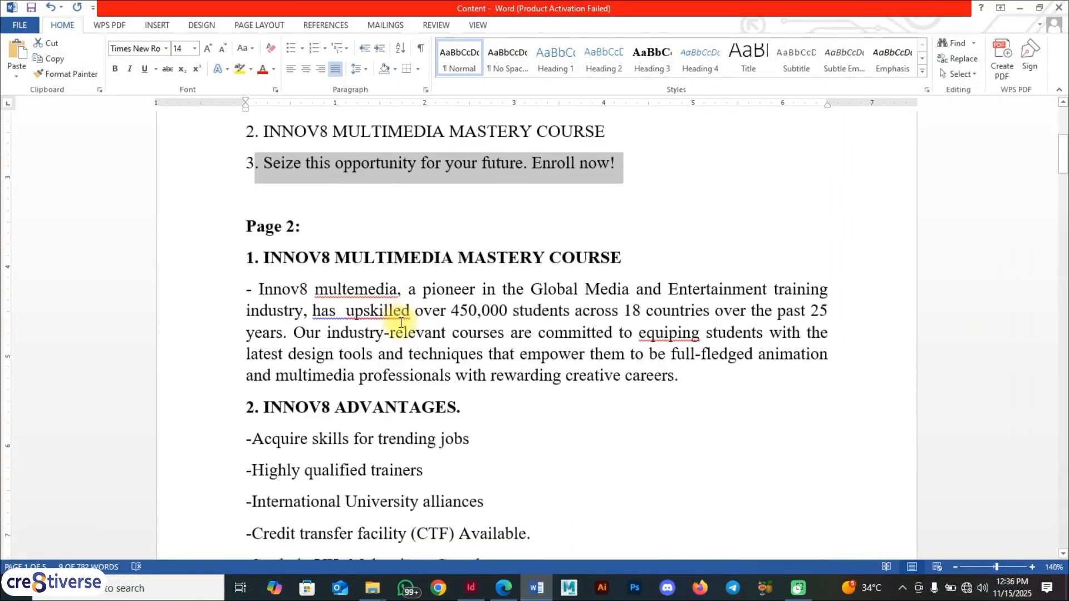
pyautogui.scroll(-20, 402, 318)
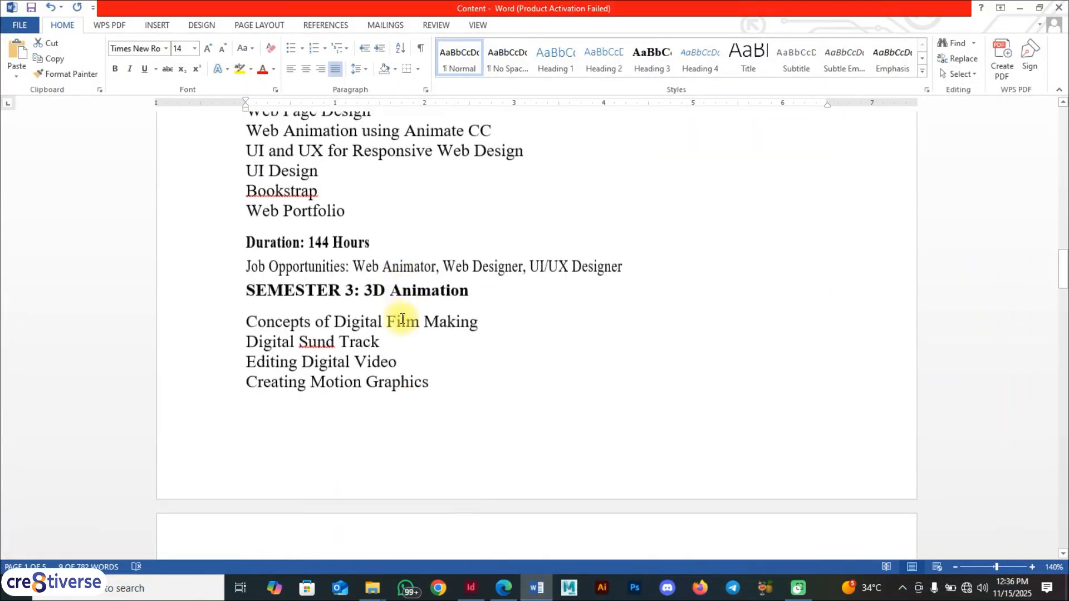
pyautogui.scroll(-20, 402, 319)
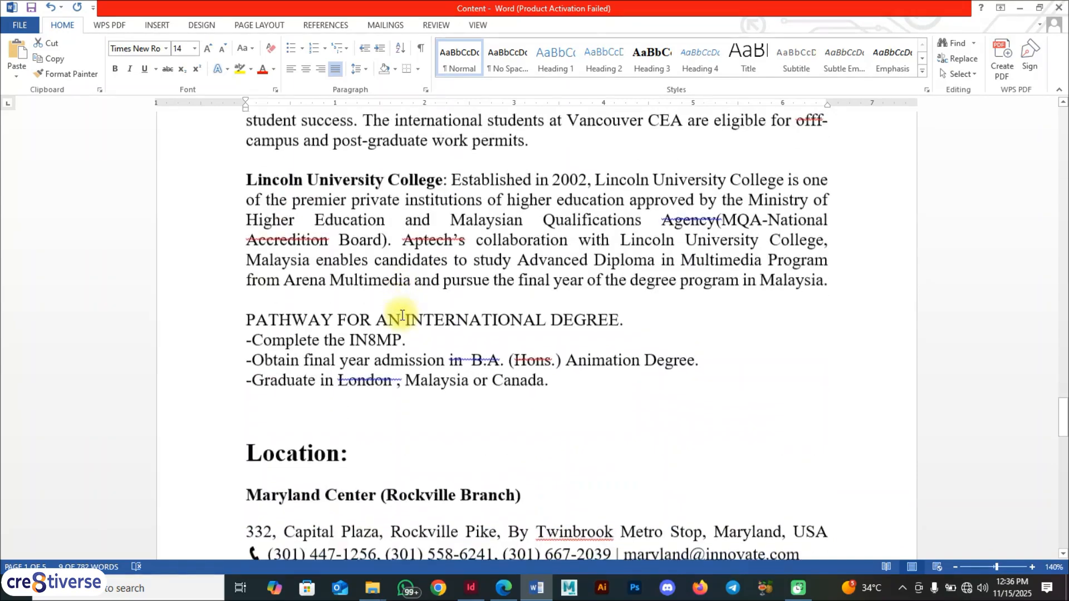
pyautogui.scroll(-12, 403, 315)
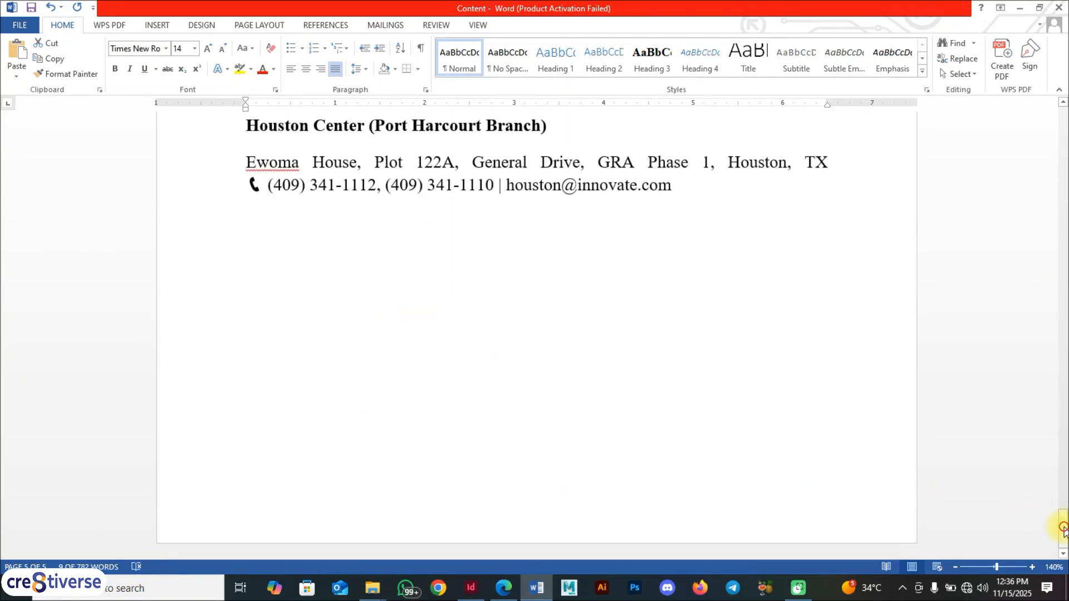
pyautogui.moveTo(1063, 528); pyautogui.dragTo(1046, 139)
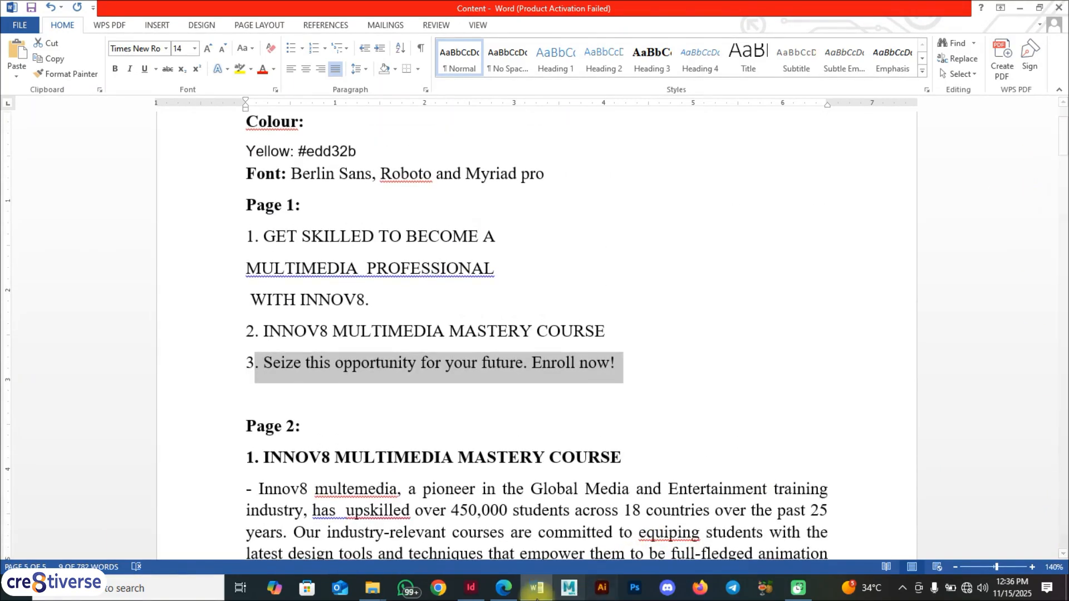
# - Review the InDesign pages and their empty frames, and examine the matching two-page spread in the reference PDF
pyautogui.click(468, 588)
pyautogui.scroll(5, 364, 257)
pyautogui.scroll(-1, 389, 141)
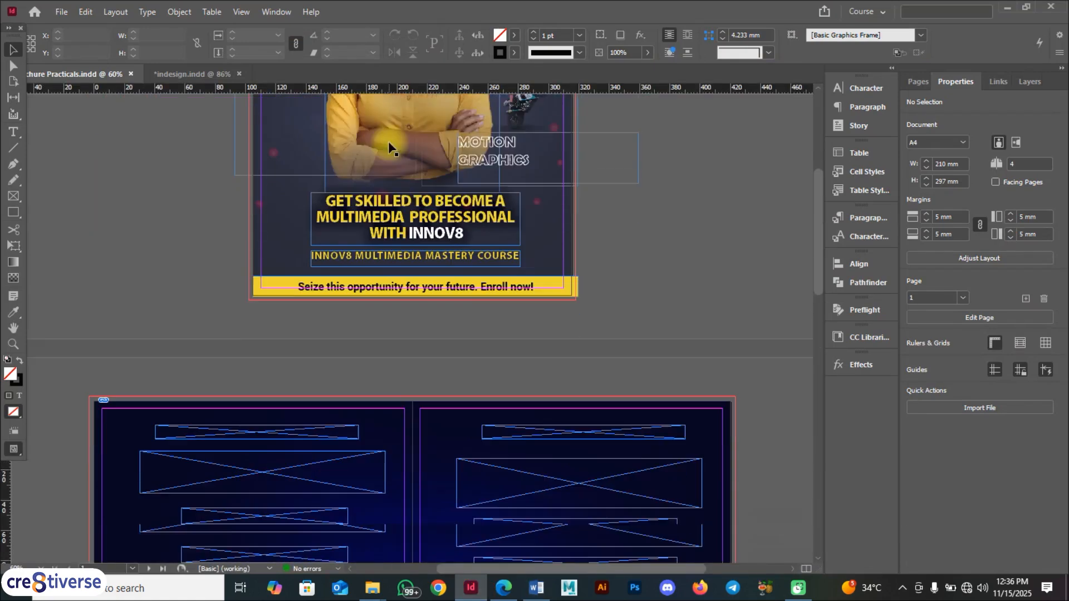
pyautogui.scroll(-15, 392, 311)
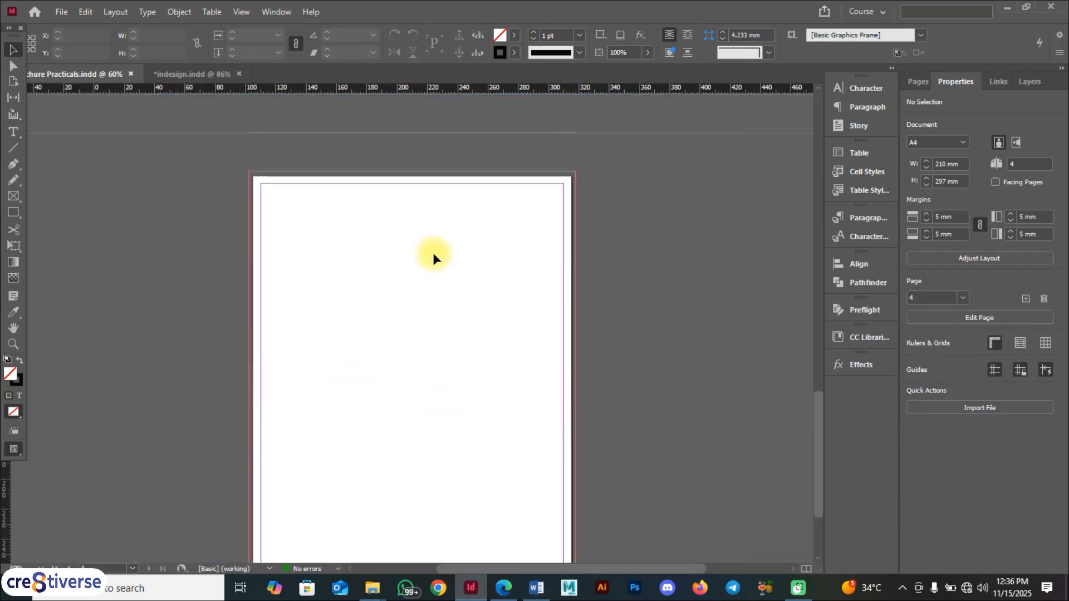
pyautogui.scroll(8, 434, 253)
pyautogui.scroll(-2, 437, 255)
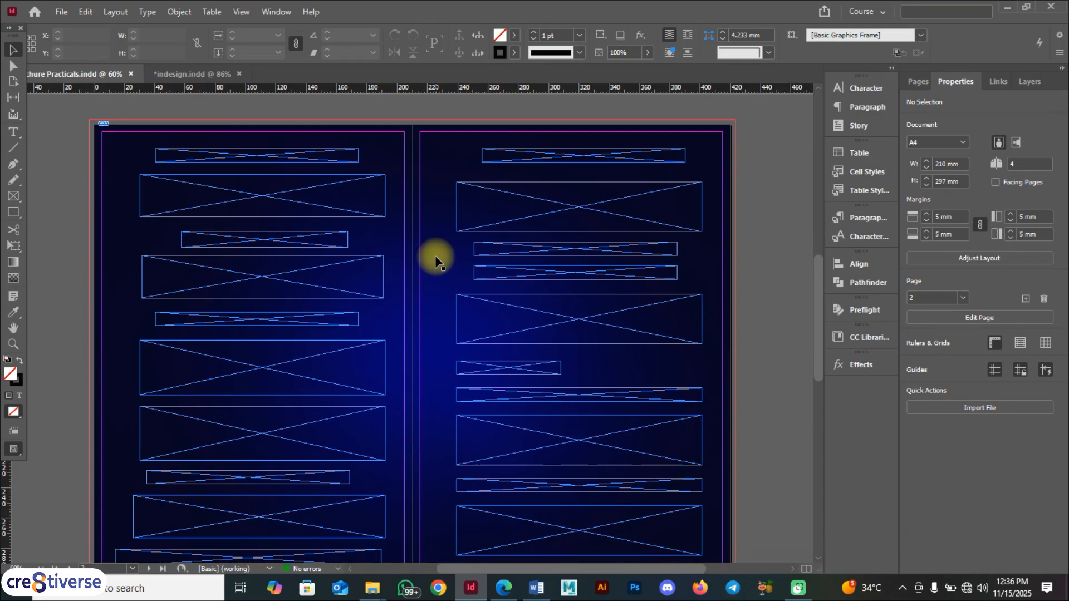
pyautogui.click(503, 588)
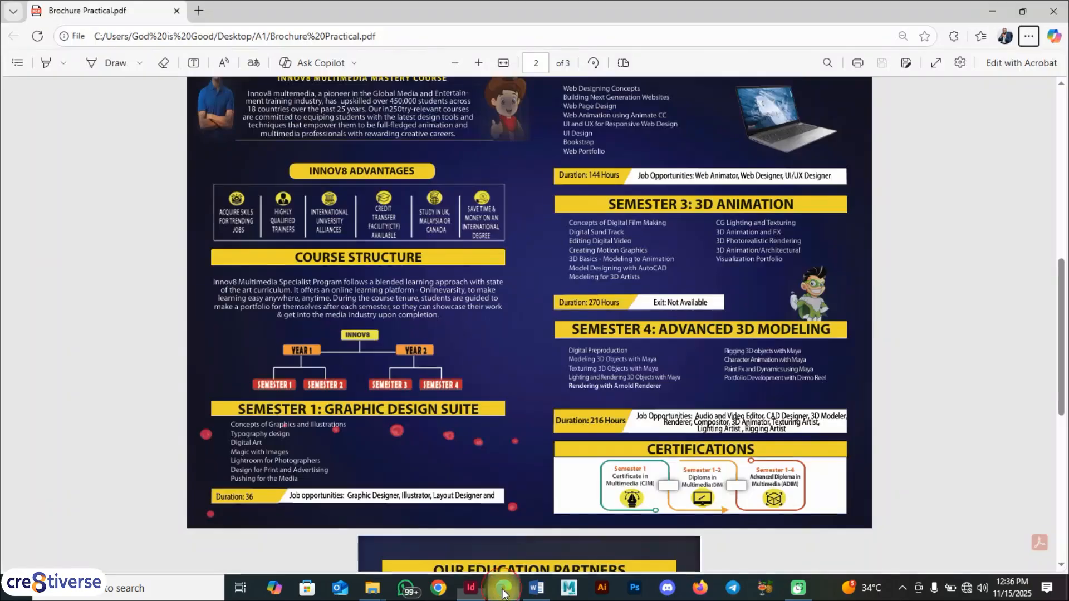
pyautogui.scroll(5, 320, 186)
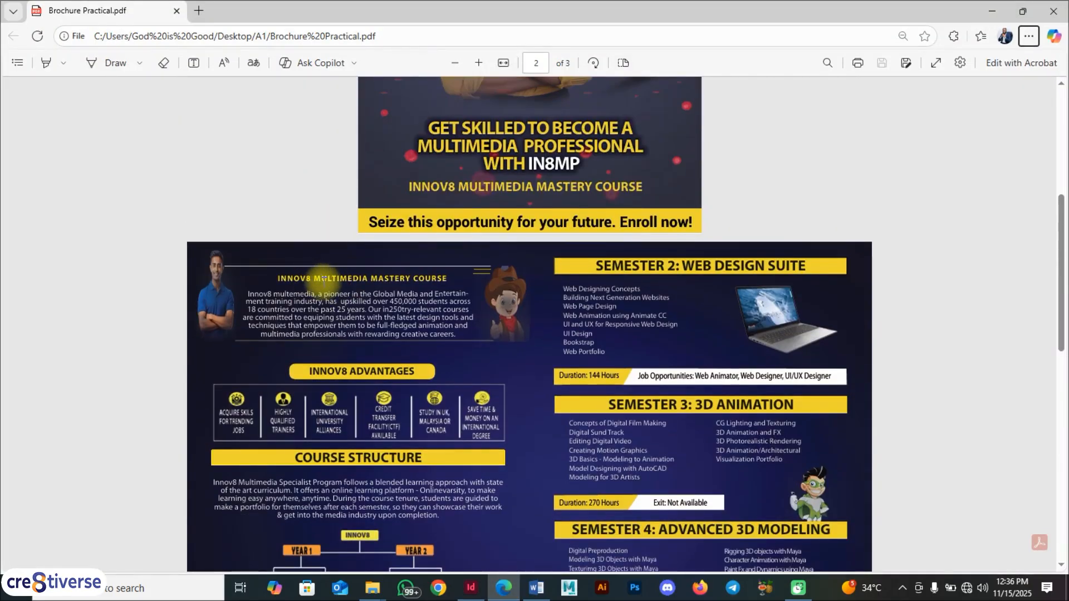
# - Switch to Word and copy the page 2 heading "INNOV8 MULTIMEDIA MASTERY COURSE" without its number
pyautogui.click(534, 596)
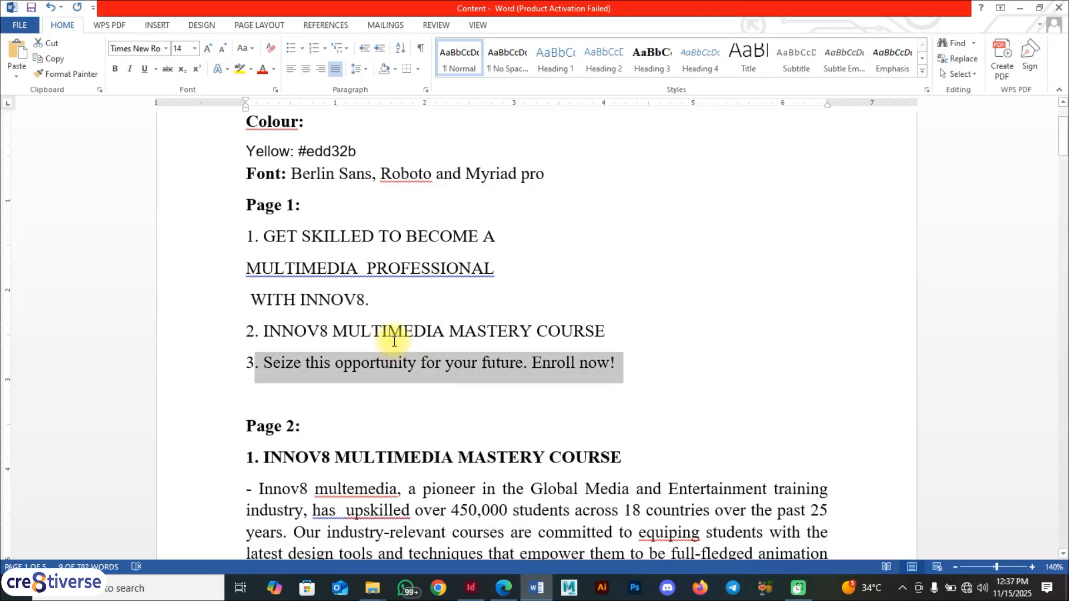
pyautogui.scroll(-4, 394, 341)
pyautogui.moveTo(624, 239); pyautogui.dragTo(275, 236)
pyautogui.hotkey('ctrl', 'c')
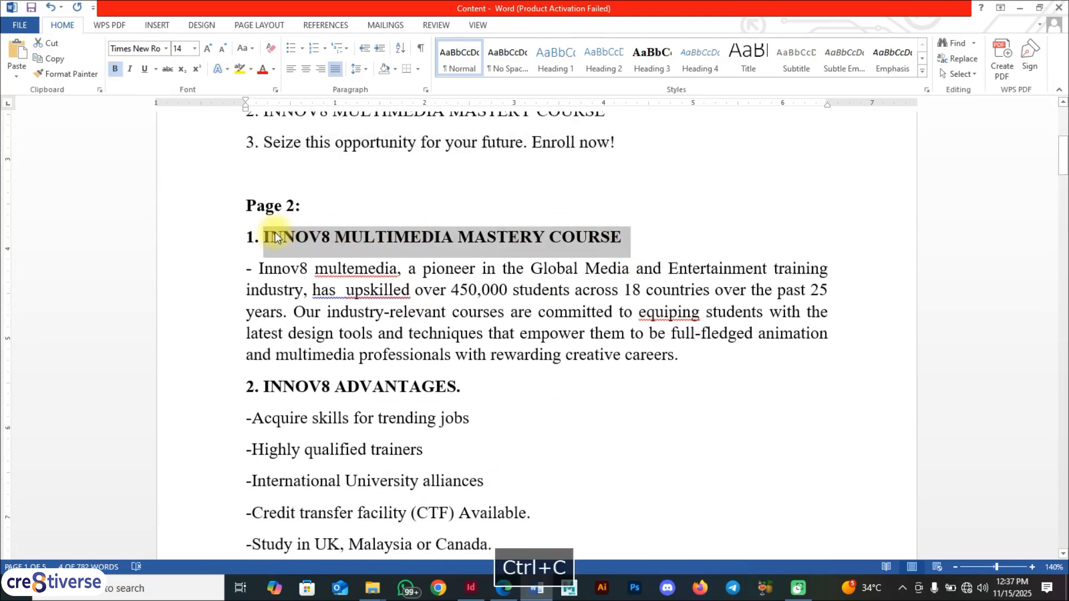
# - Switch to InDesign, paste the copied heading into the top frame of the spread's first page, and select all its text
pyautogui.hotkey('alt', 'Tab')
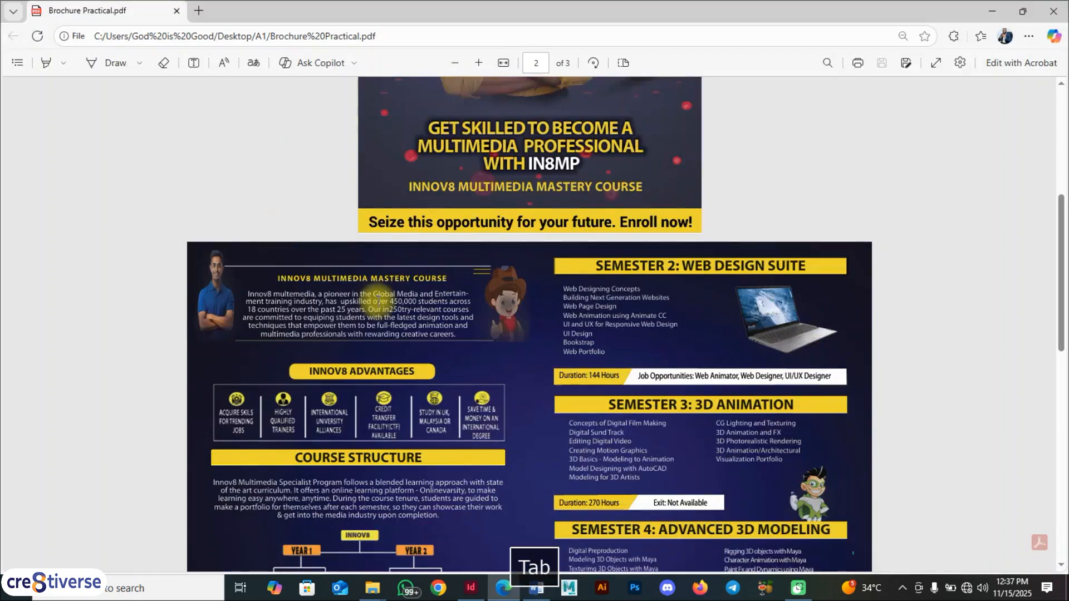
pyautogui.click(471, 587)
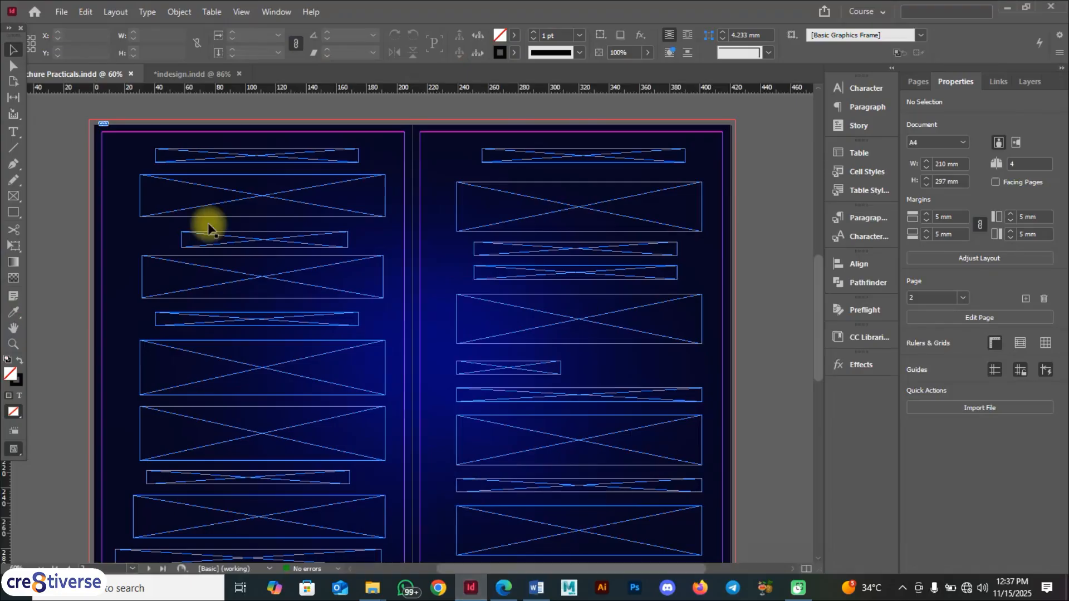
pyautogui.click(14, 132)
pyautogui.click(184, 154)
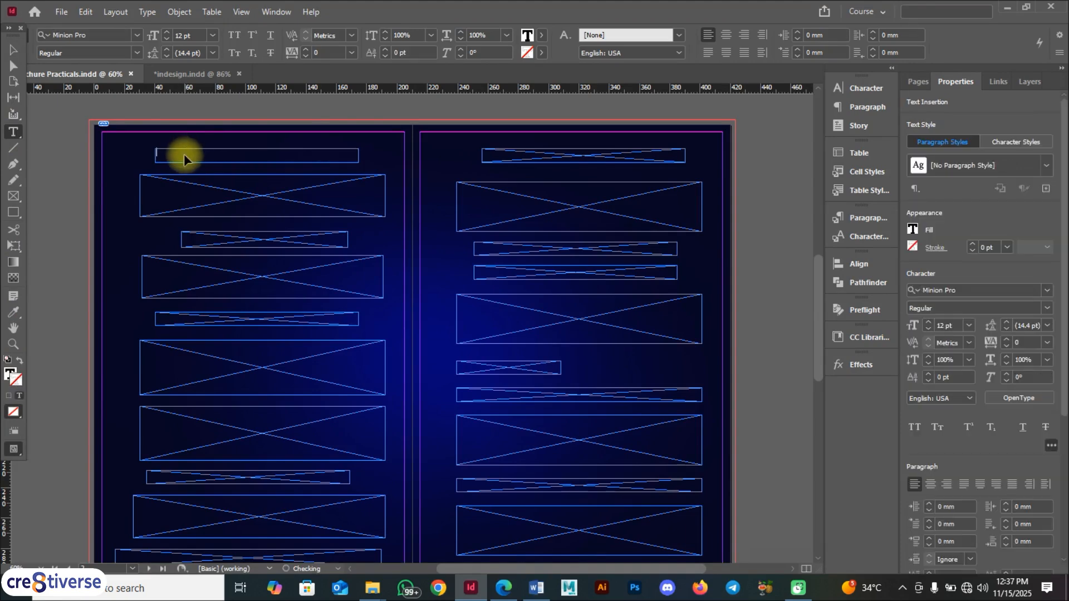
pyautogui.hotkey('ctrl', 'v')
pyautogui.hotkey('ctrl', 'a')
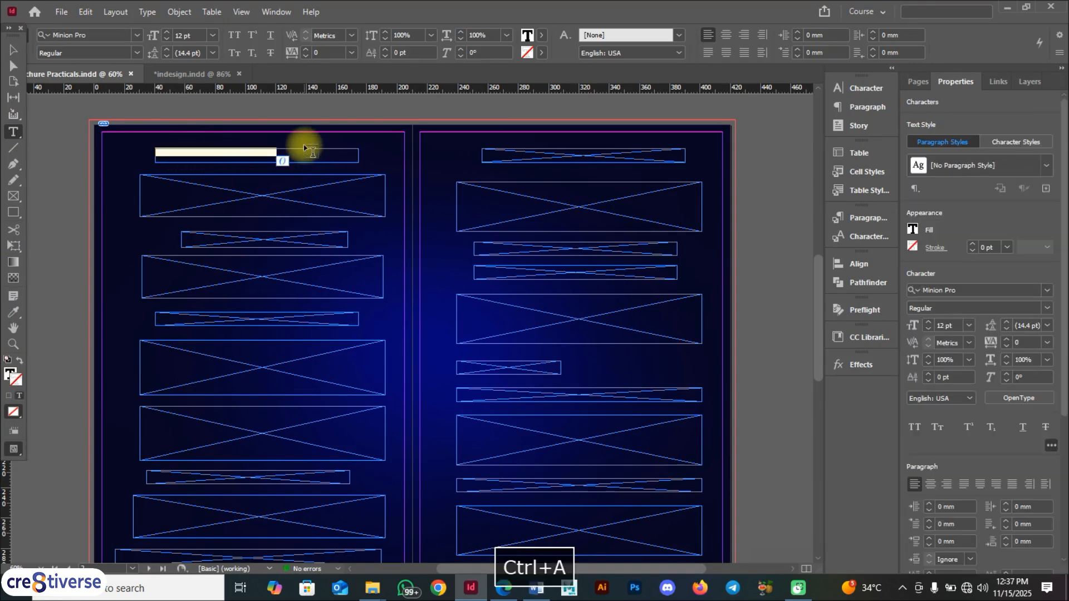
# - Format the selected heading text as Myriad Pro Bold at 10 pt with tracking set to 90
pyautogui.press('F9')
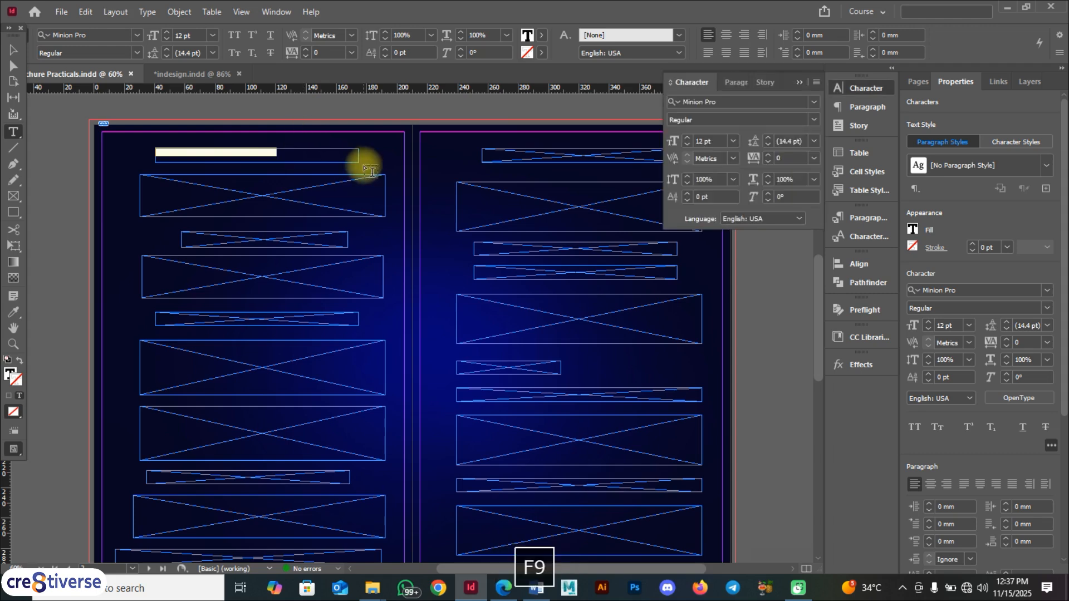
pyautogui.click(716, 141)
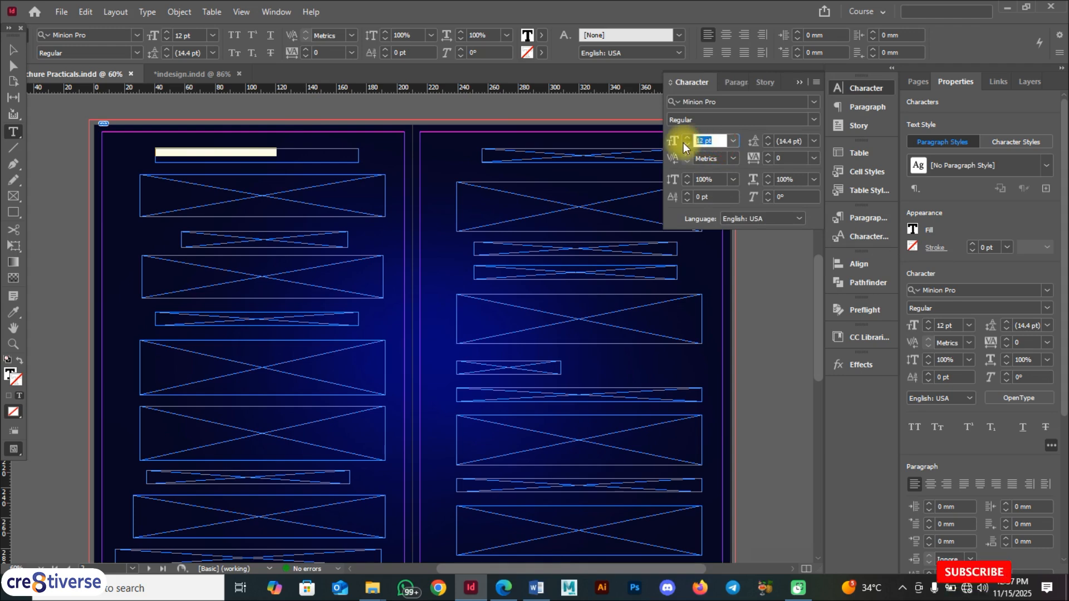
pyautogui.write('10')
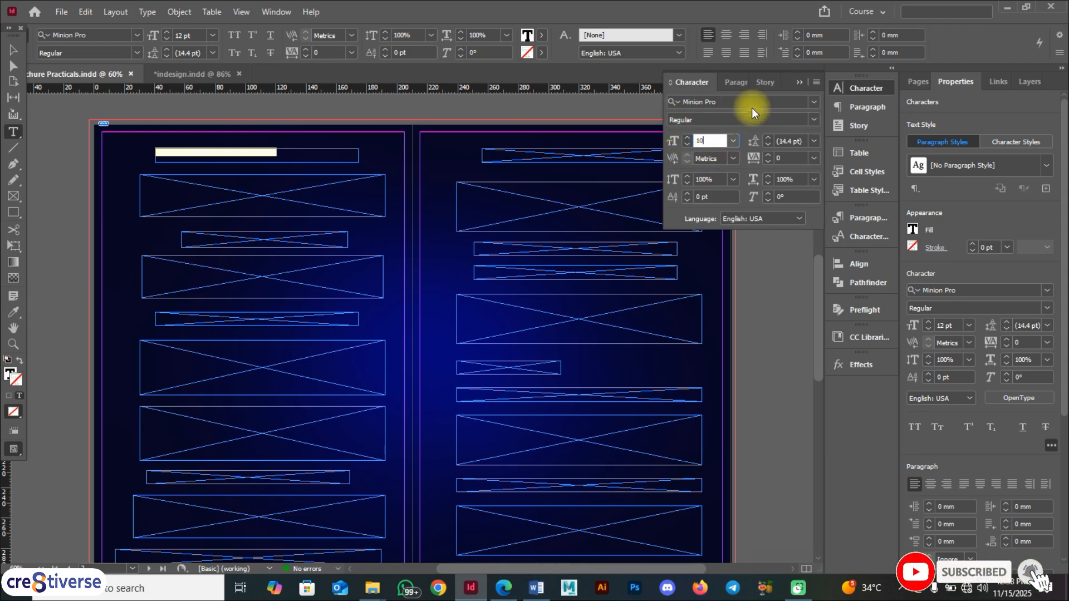
pyautogui.click(739, 100)
pyautogui.write('MYRIAD')
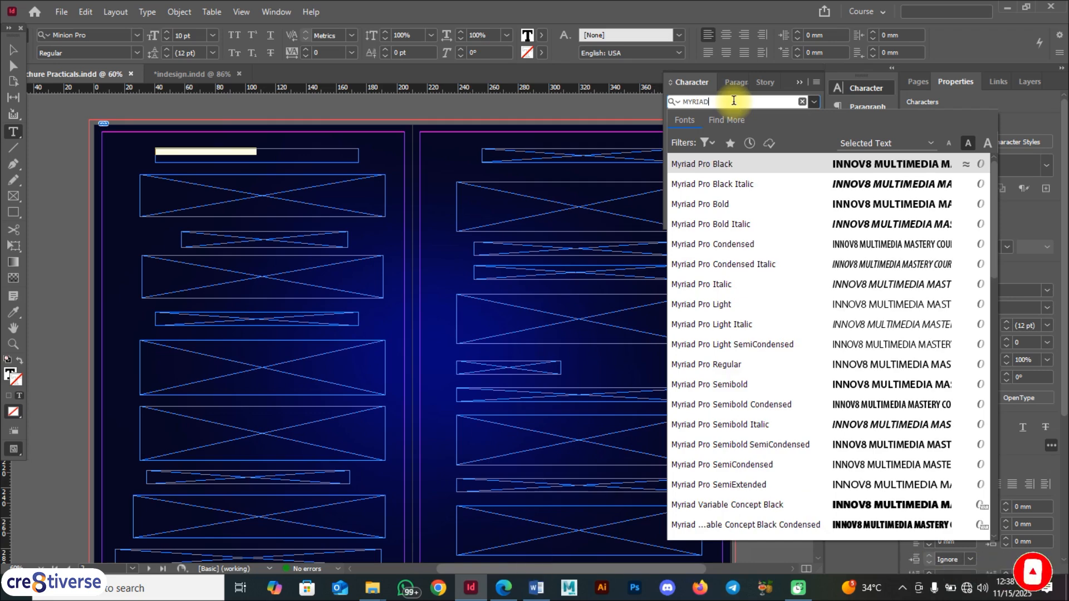
pyautogui.click(731, 205)
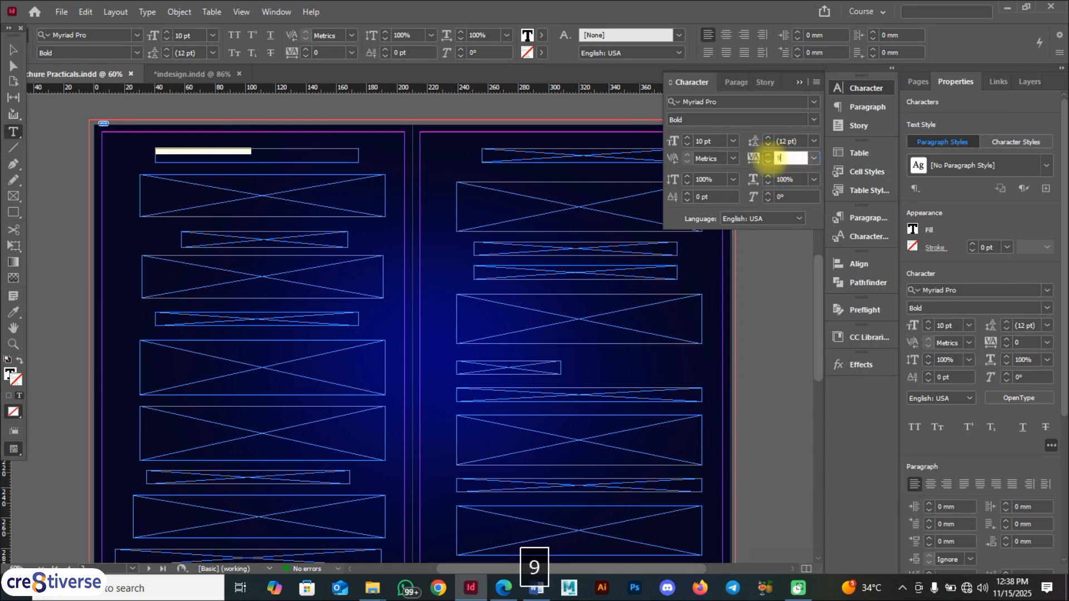
pyautogui.press('Return')
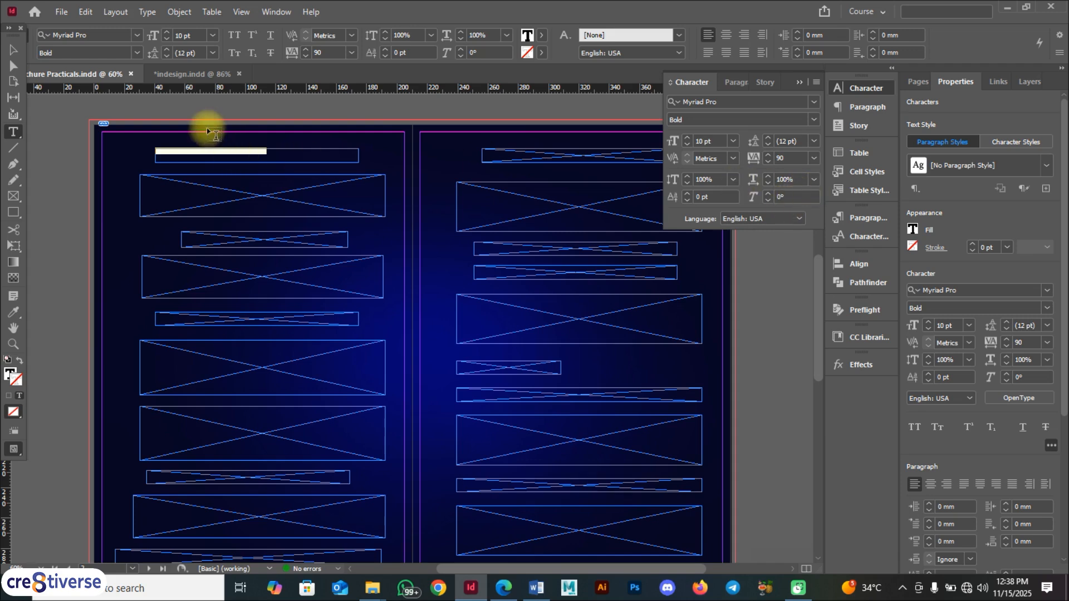
# - Fill the heading text with the yellow swatch C=0 M=0 Y=100 K=0 and leave text editing
pyautogui.click(540, 36)
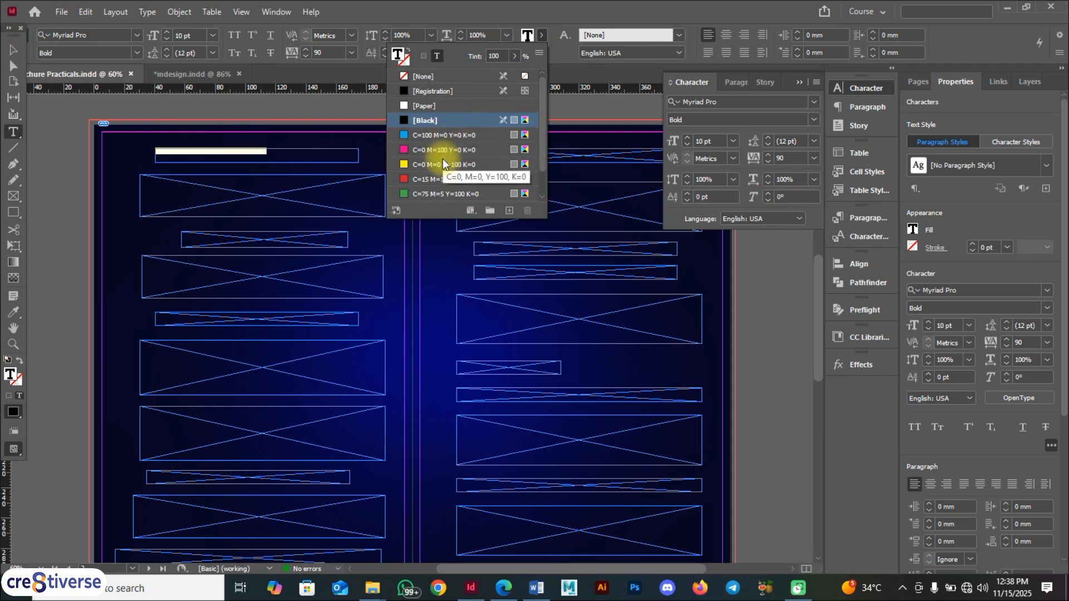
pyautogui.click(443, 162)
pyautogui.click(13, 50)
pyautogui.click(85, 129)
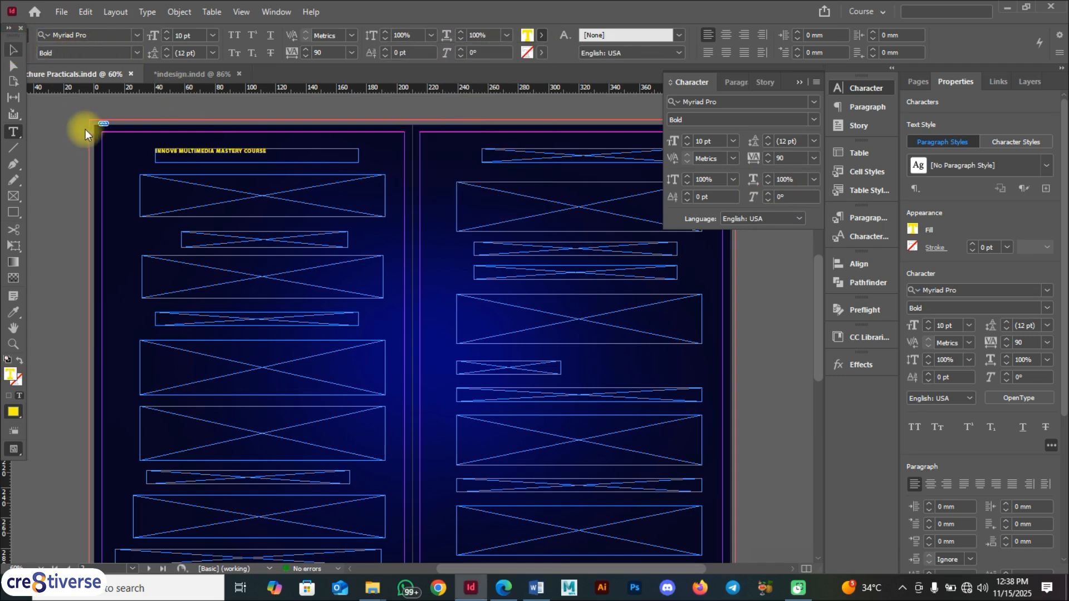
pyautogui.click(358, 164)
pyautogui.click(359, 158)
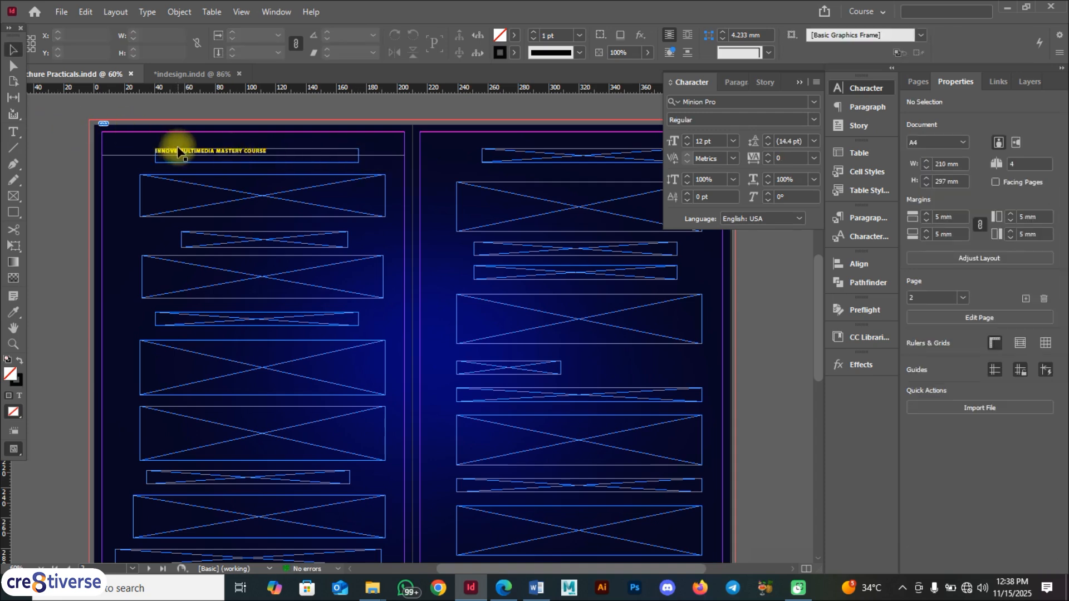
pyautogui.hotkey('ctrl', 'z')
pyautogui.hotkey('ctrl', 'z')
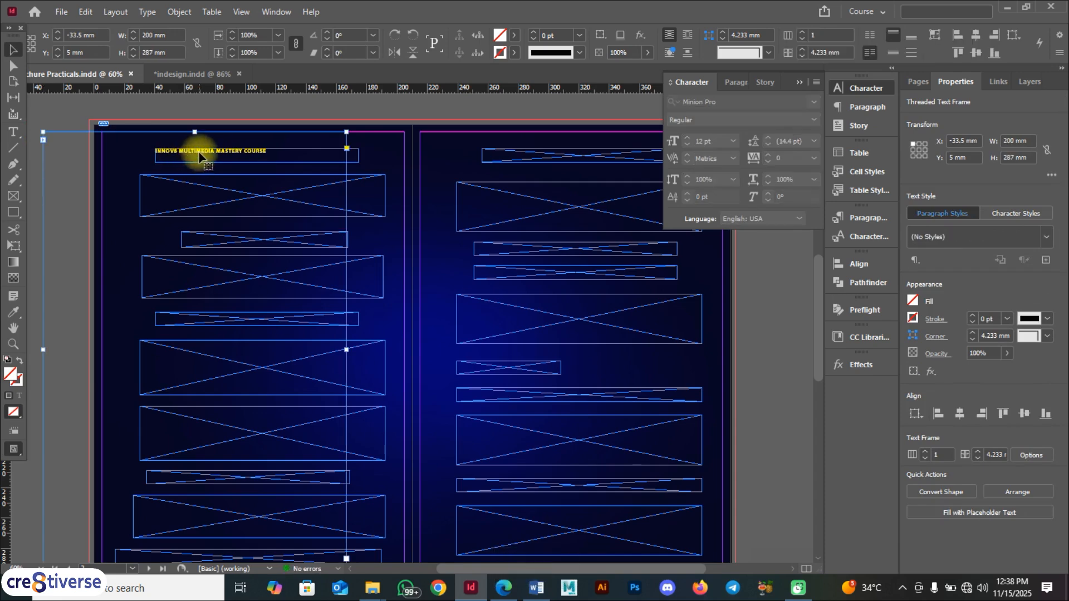
pyautogui.hotkey('ctrl', 'z')
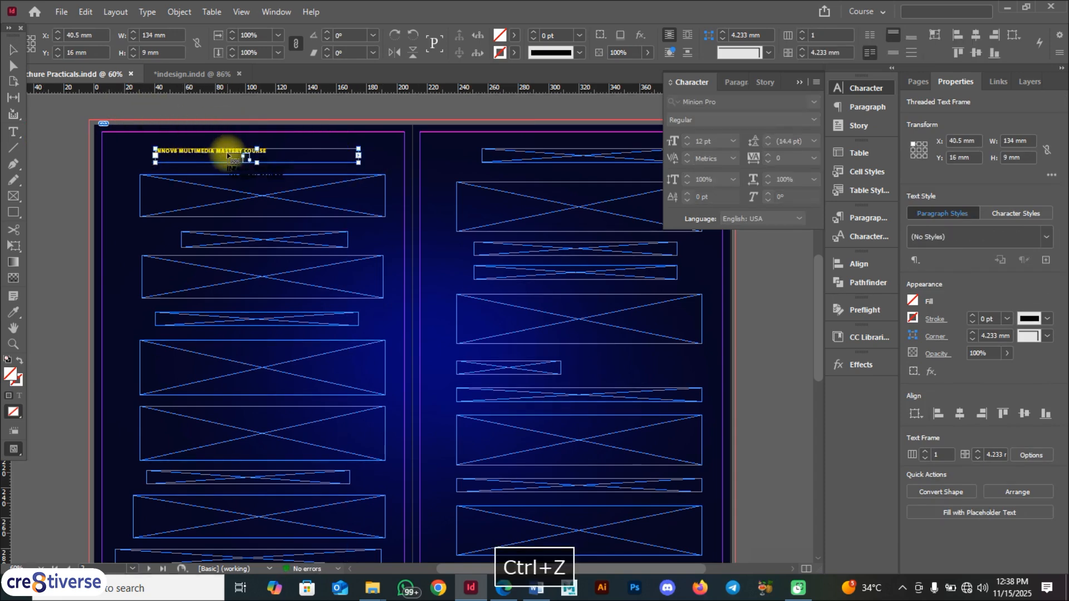
# - Move the heading frame closer to the page's centre at about X 58 mm, and resize it to about 96 mm wide after checking the reference PDF
pyautogui.click(13, 49)
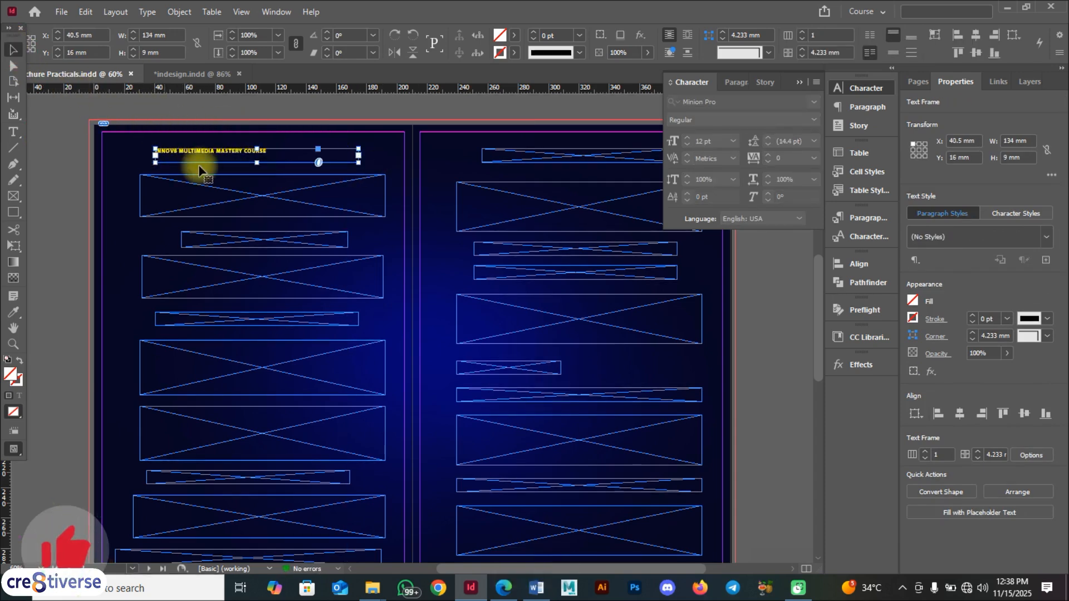
pyautogui.moveTo(213, 153); pyautogui.dragTo(232, 153)
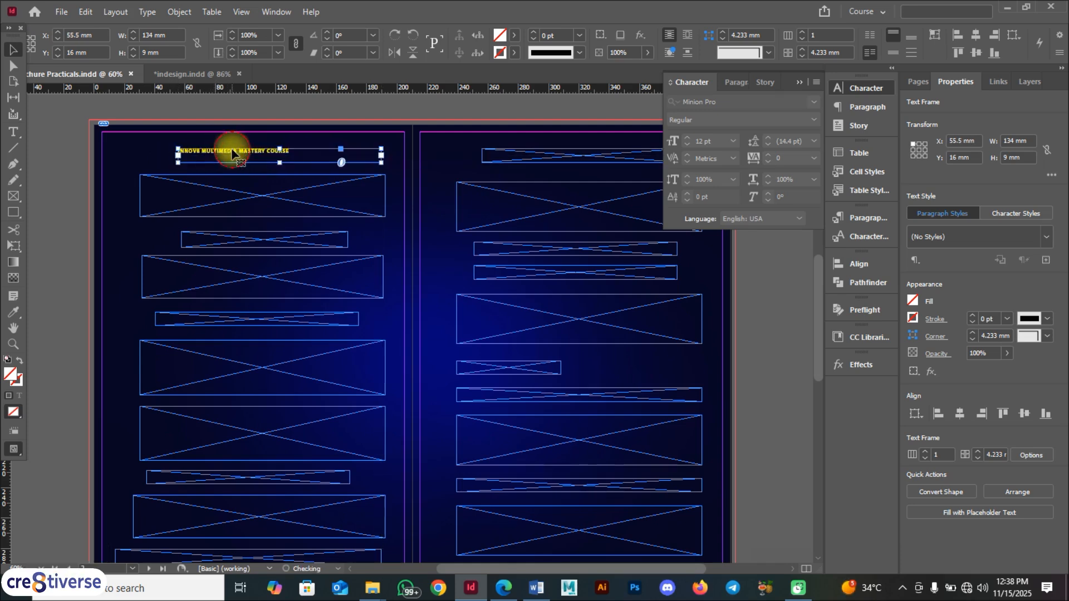
pyautogui.press('F9')
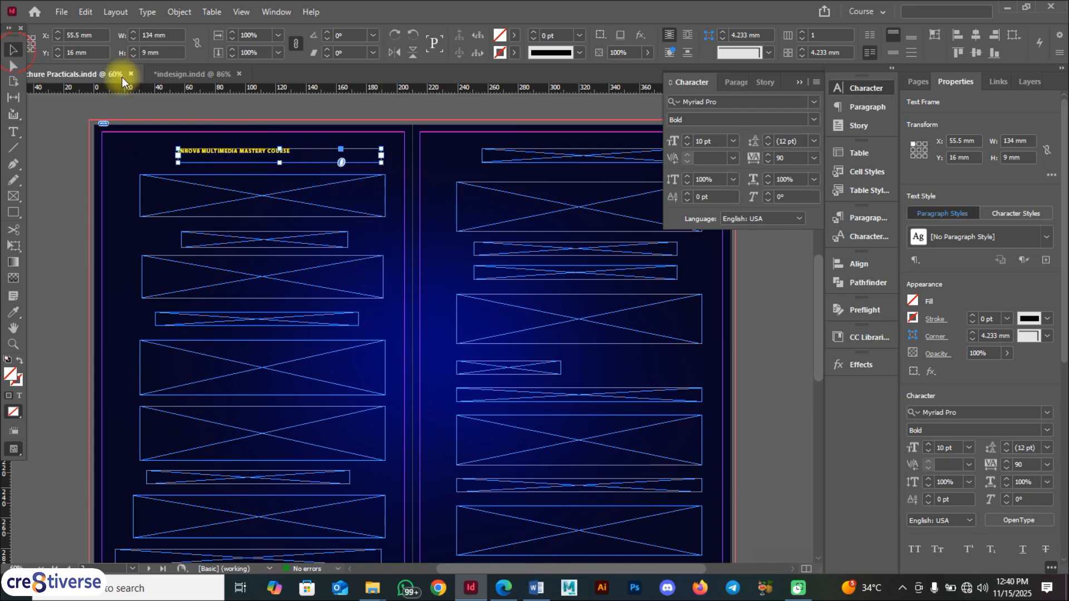
pyautogui.moveTo(381, 161); pyautogui.dragTo(259, 157)
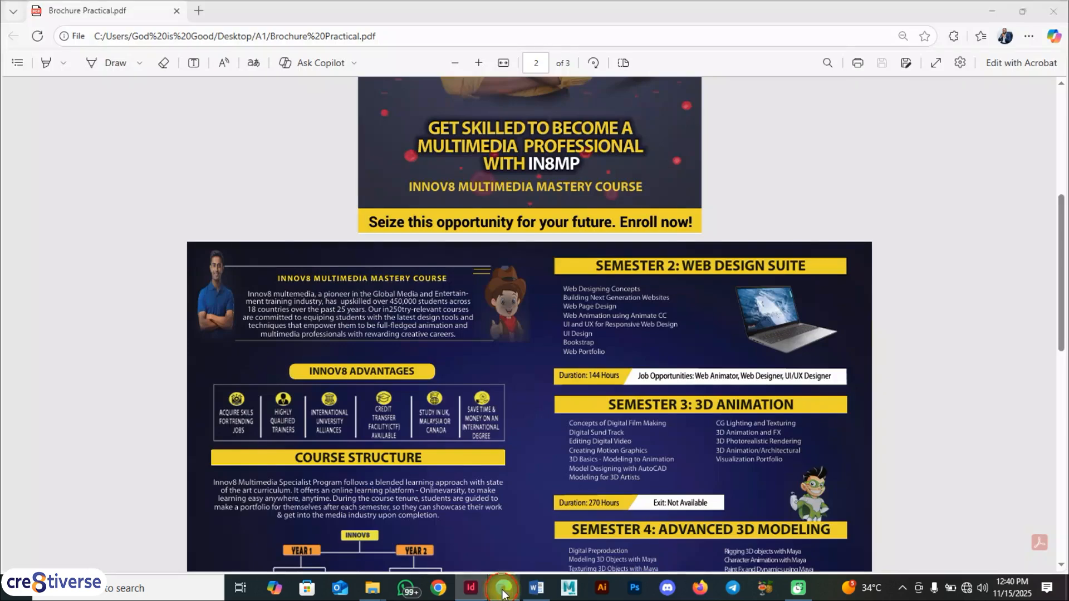
pyautogui.click(503, 588)
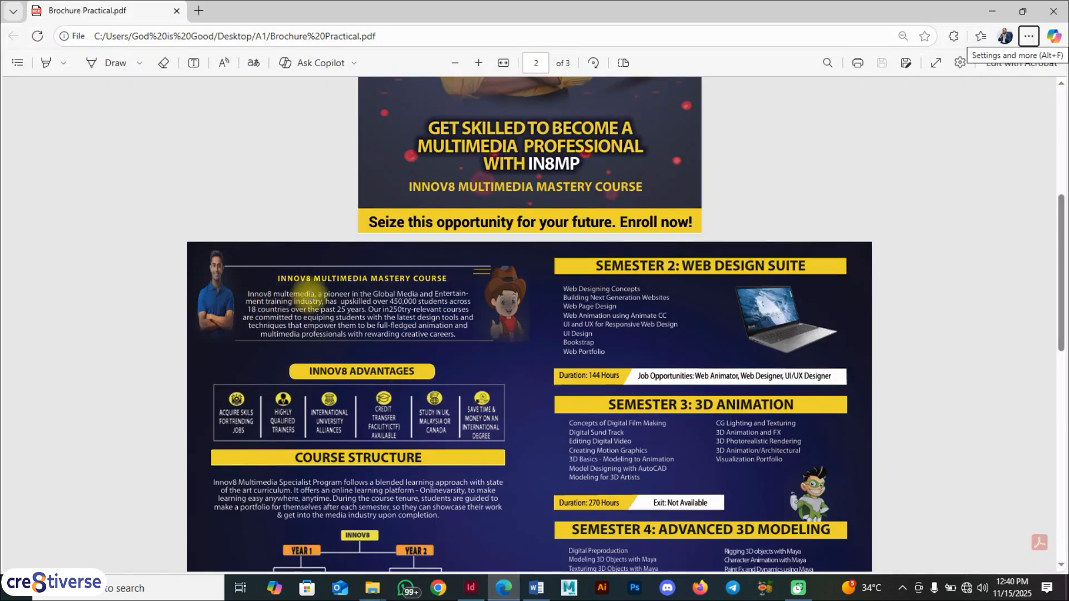
pyautogui.hotkey('alt', 'Tab')
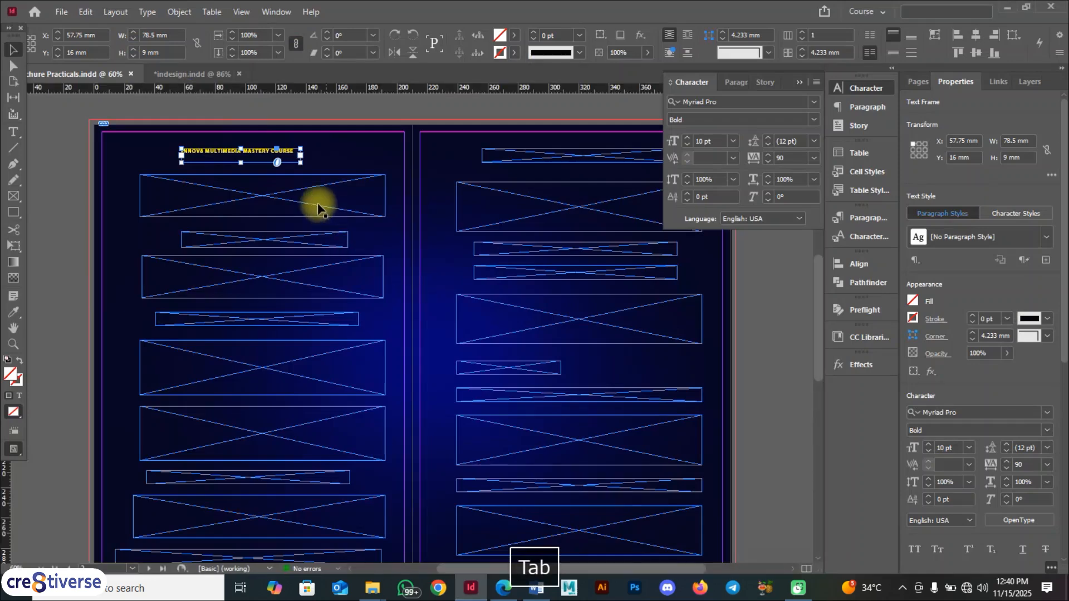
pyautogui.moveTo(301, 159); pyautogui.dragTo(326, 156)
# - Select all the heading text and set its tracking to 130
pyautogui.doubleClick(289, 150)
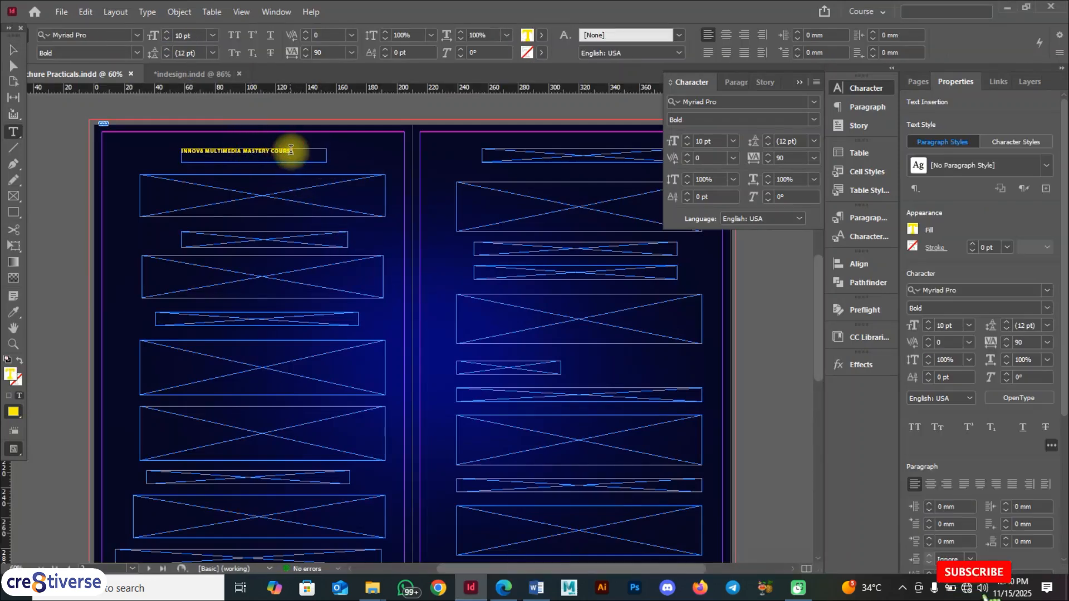
pyautogui.hotkey('ctrl', 'a')
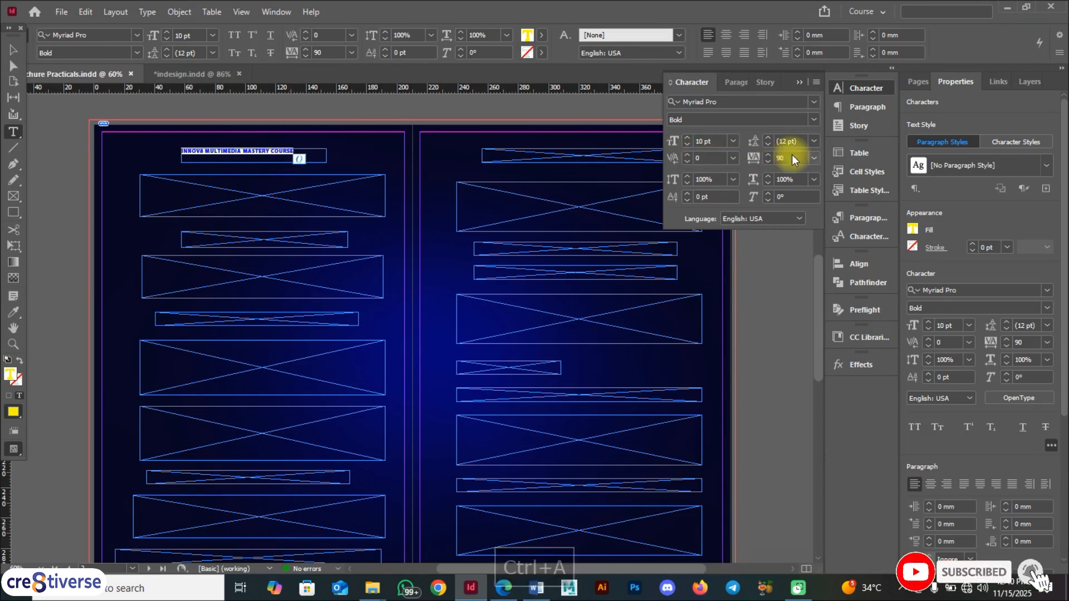
pyautogui.click(791, 157)
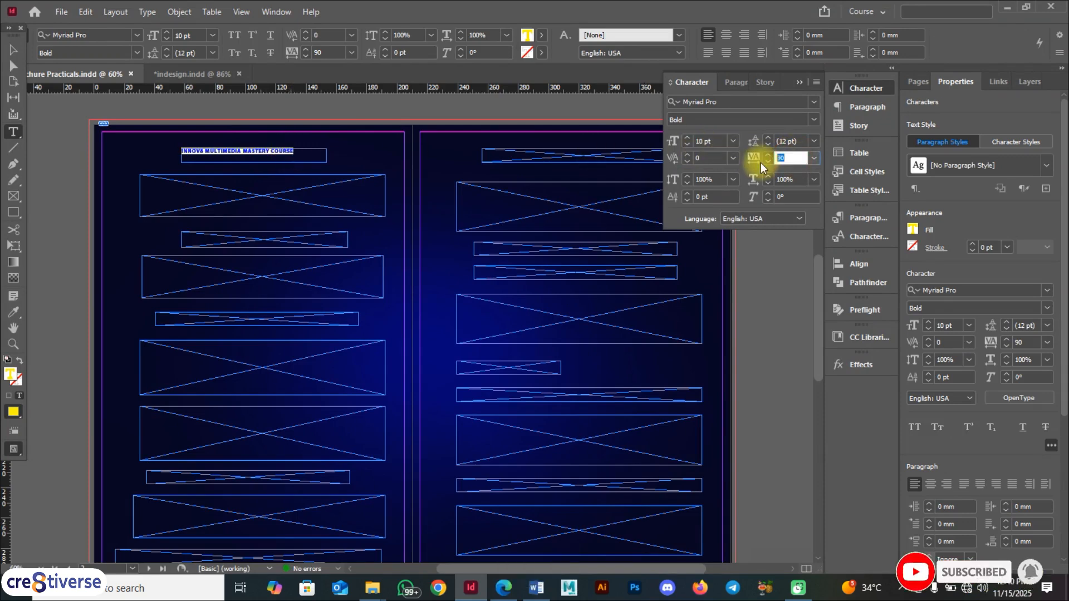
pyautogui.write('13')
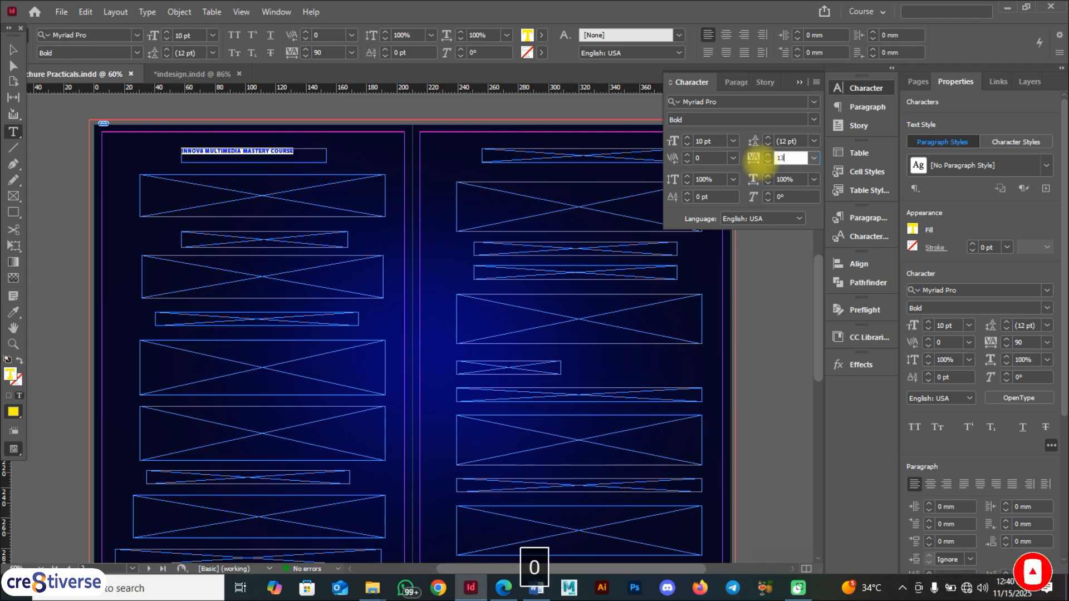
pyautogui.press('Return')
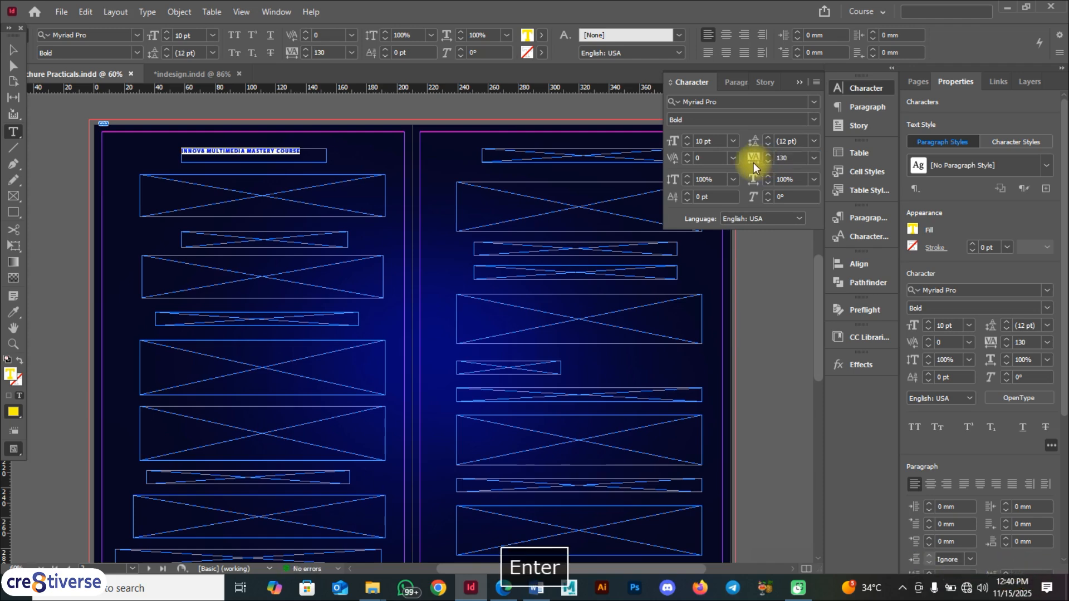
# - Adjust the heading frame to about X 61 mm and 93 mm wide, and compare its placement with the reference PDF
pyautogui.click(13, 50)
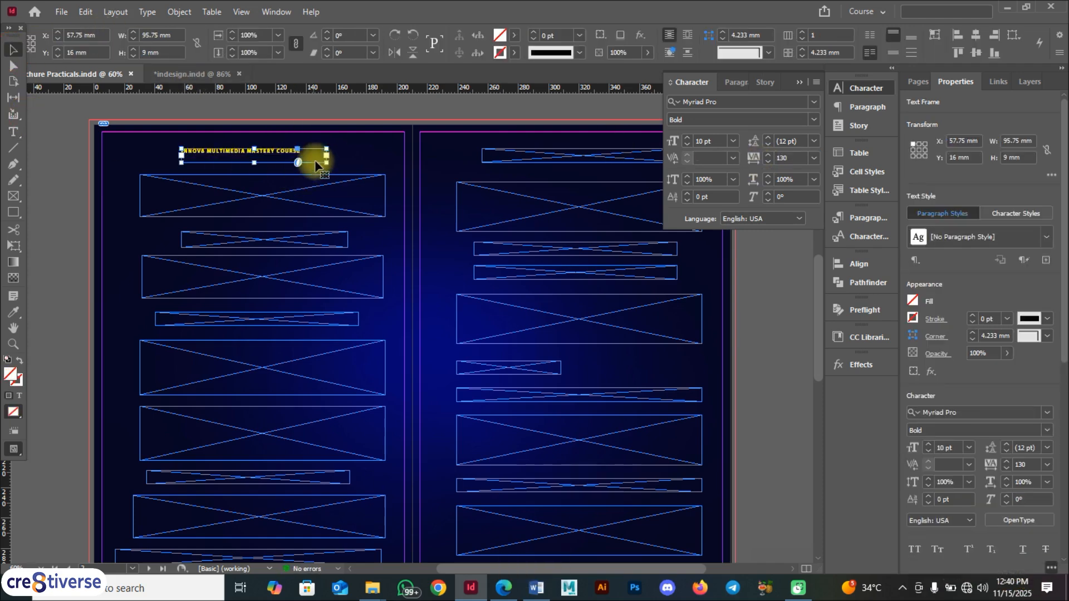
pyautogui.moveTo(327, 155); pyautogui.dragTo(278, 156)
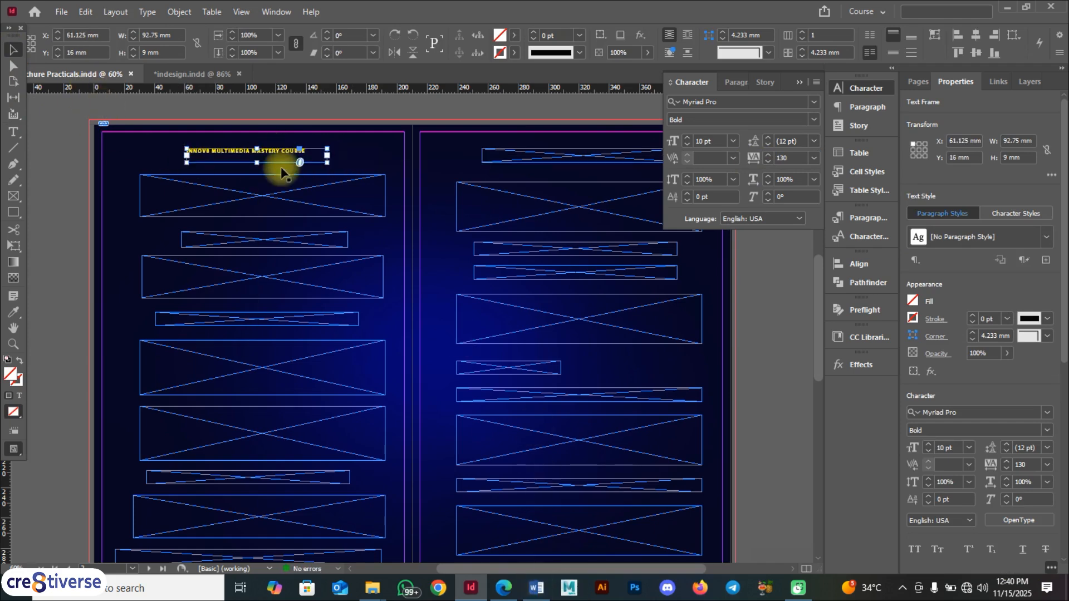
pyautogui.click(504, 588)
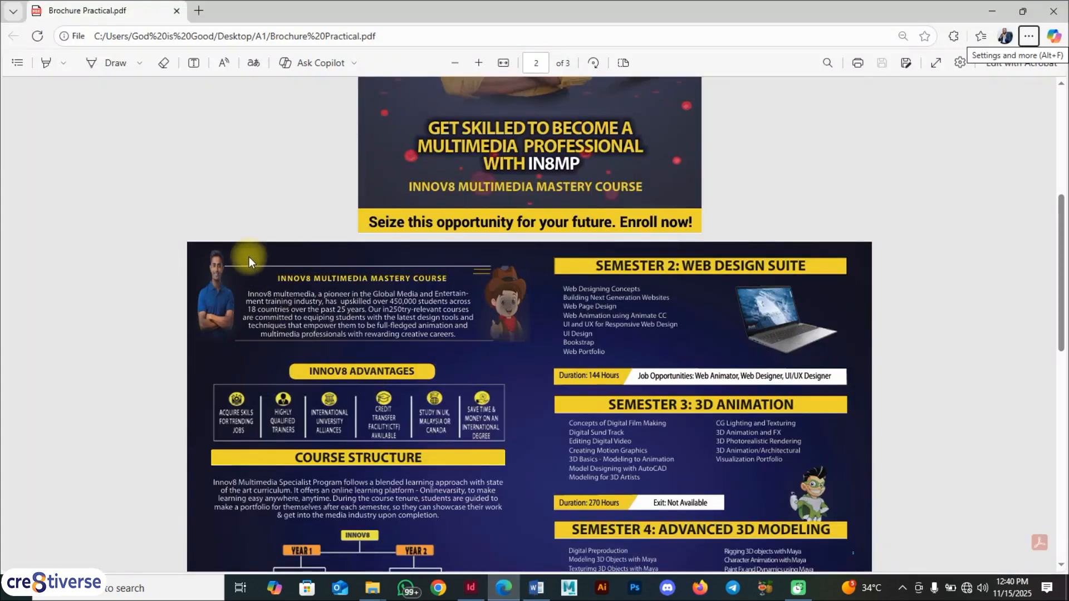
pyautogui.hotkey('alt', 'Tab')
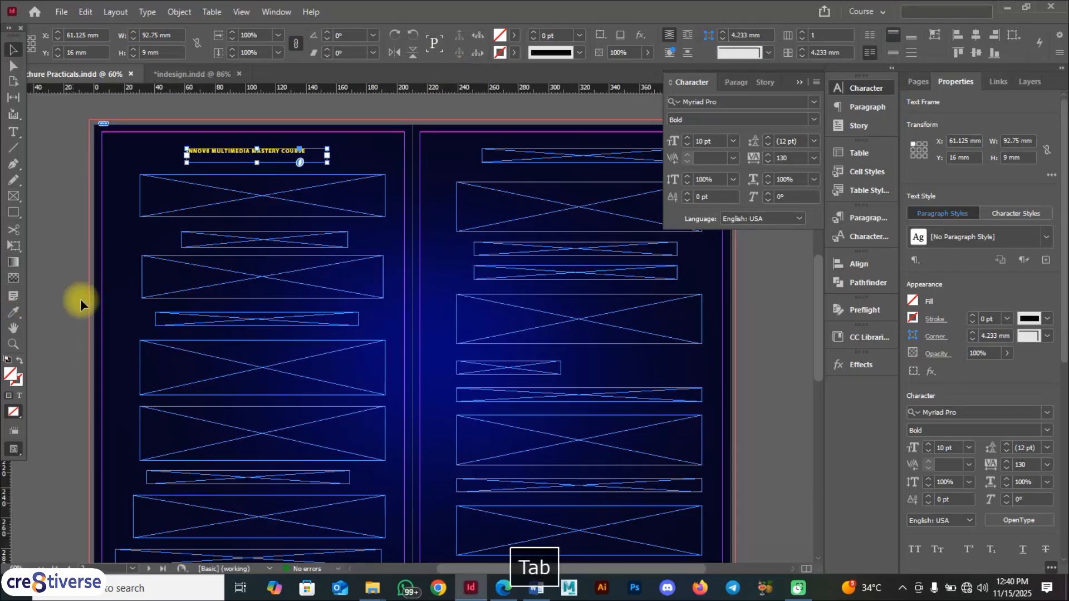
# - Check the thin line above the heading in the PDF, and draw a rectangle about 195 mm by 1 mm across the InDesign heading at Y 16 mm
pyautogui.click(13, 212)
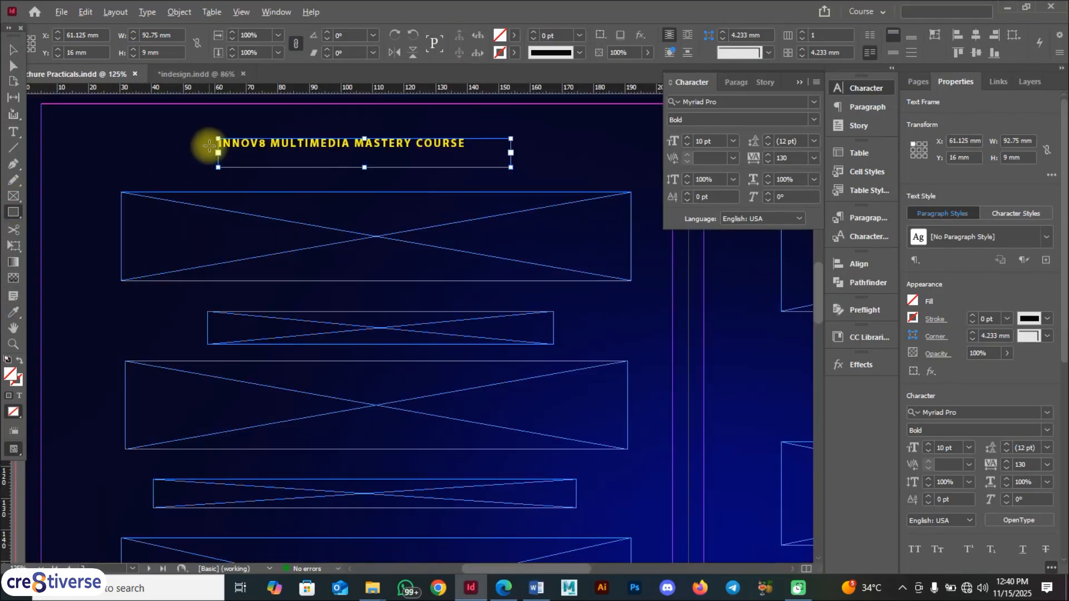
pyautogui.hotkey('alt', 'Tab')
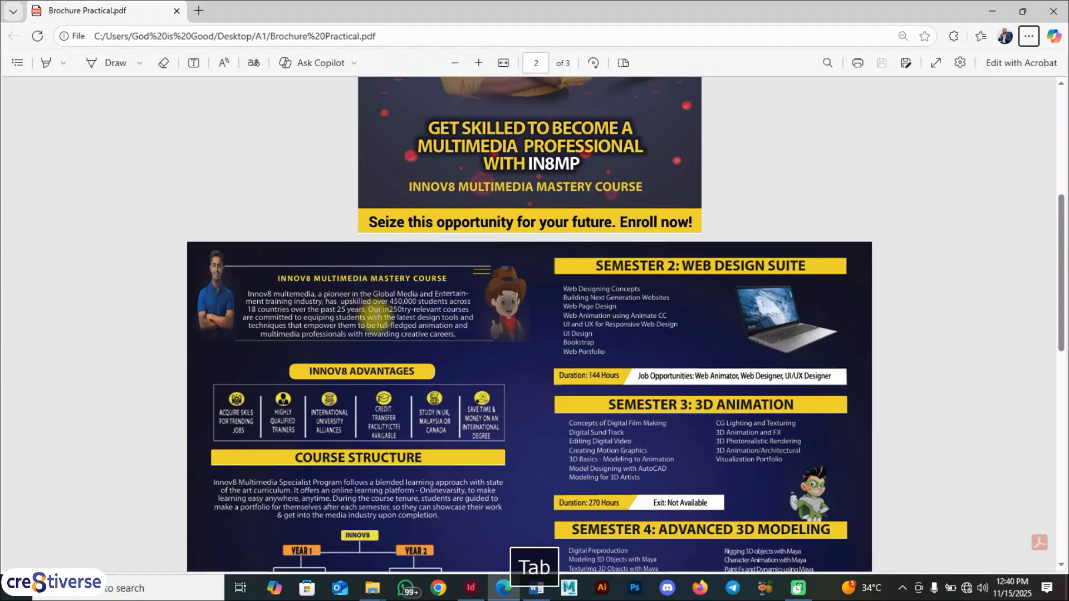
pyautogui.scroll(2, 526, 270)
pyautogui.scroll(-2, 526, 269)
pyautogui.hotkey('alt', 'Tab')
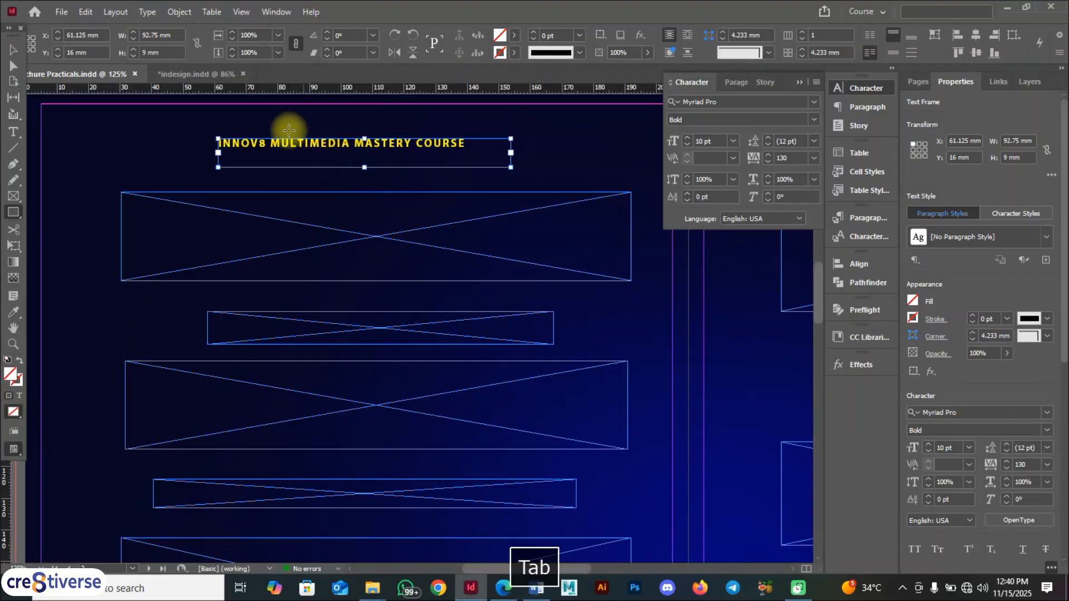
pyautogui.hotkey('alt', 'Tab')
pyautogui.hotkey('alt', 'Tab')
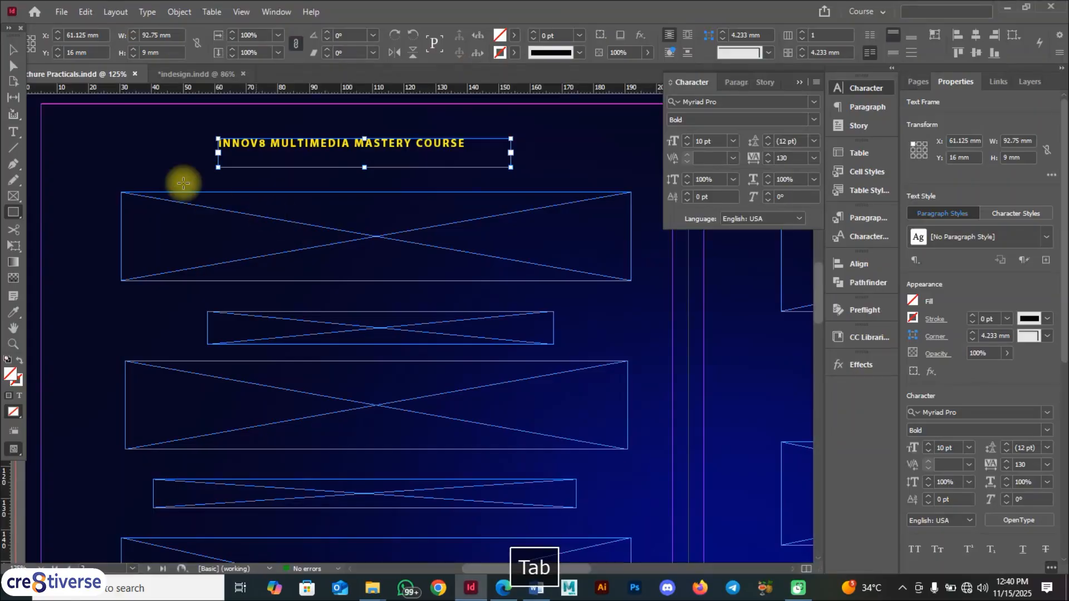
pyautogui.moveTo(72, 138); pyautogui.dragTo(689, 141)
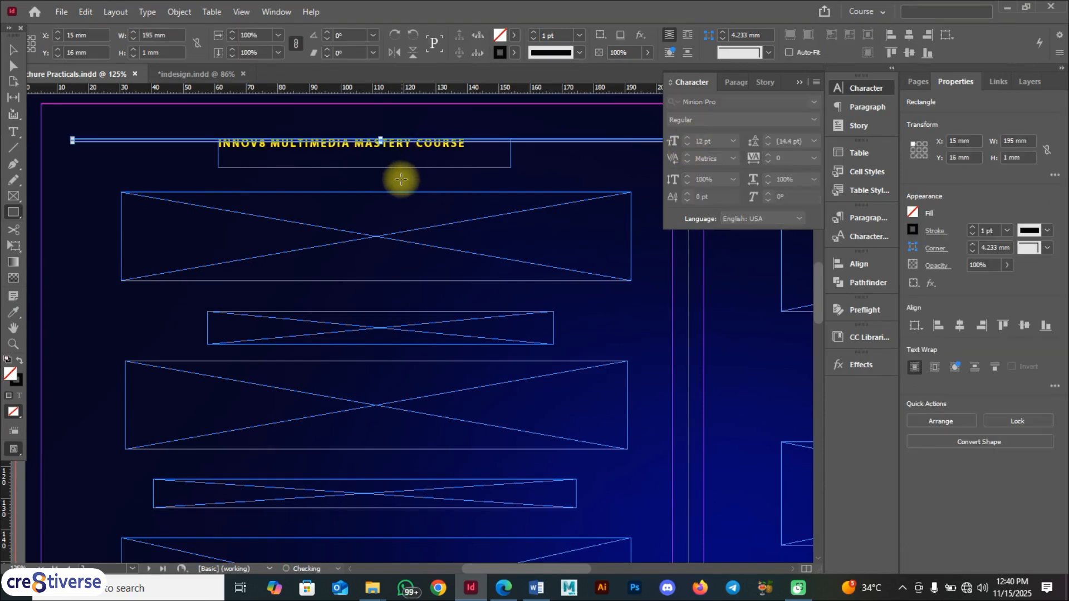
# - Fill the thin rectangle with the golden yellow swatch and deselect everything
pyautogui.click(517, 41)
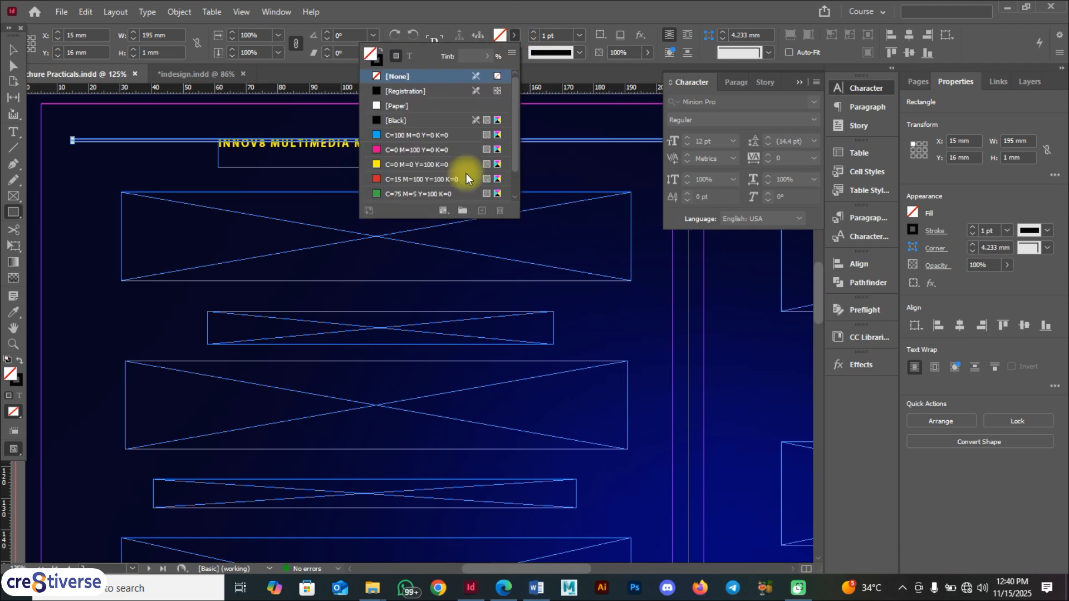
pyautogui.scroll(-2, 414, 192)
pyautogui.click(420, 194)
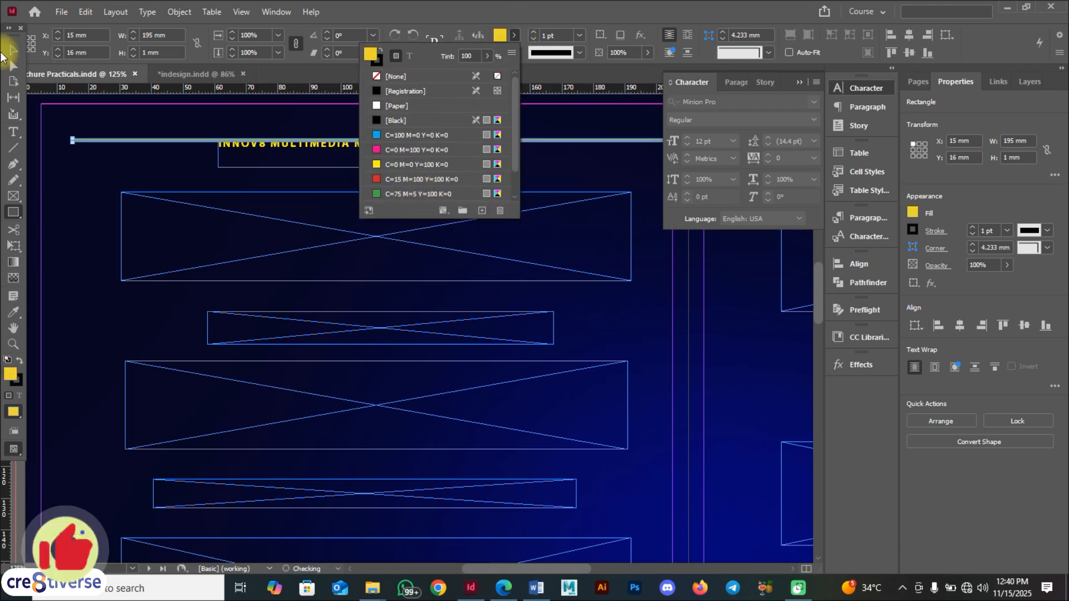
pyautogui.click(13, 49)
pyautogui.click(74, 203)
pyautogui.scroll(-1, 191, 197)
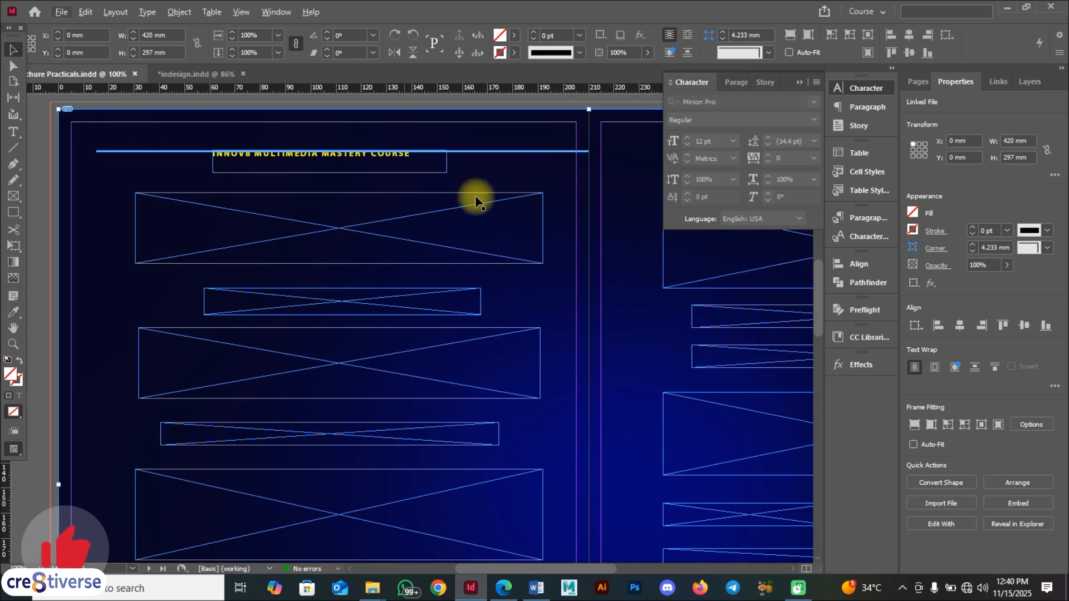
pyautogui.click(34, 130)
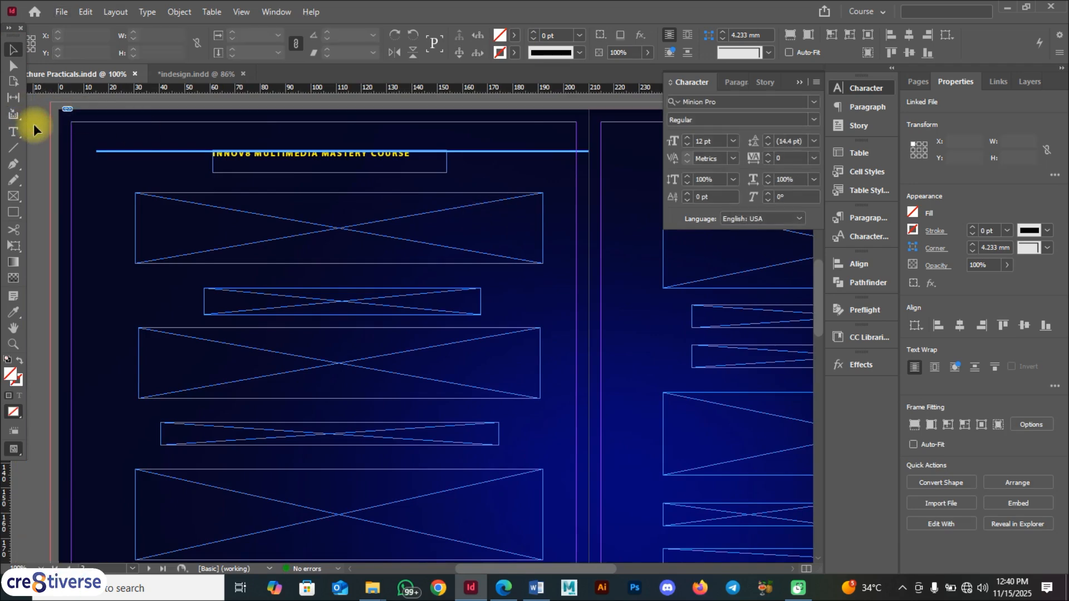
# - Remove the stroke from the thin golden rectangle across the heading by setting it to None, and click away from it
pyautogui.click(195, 152)
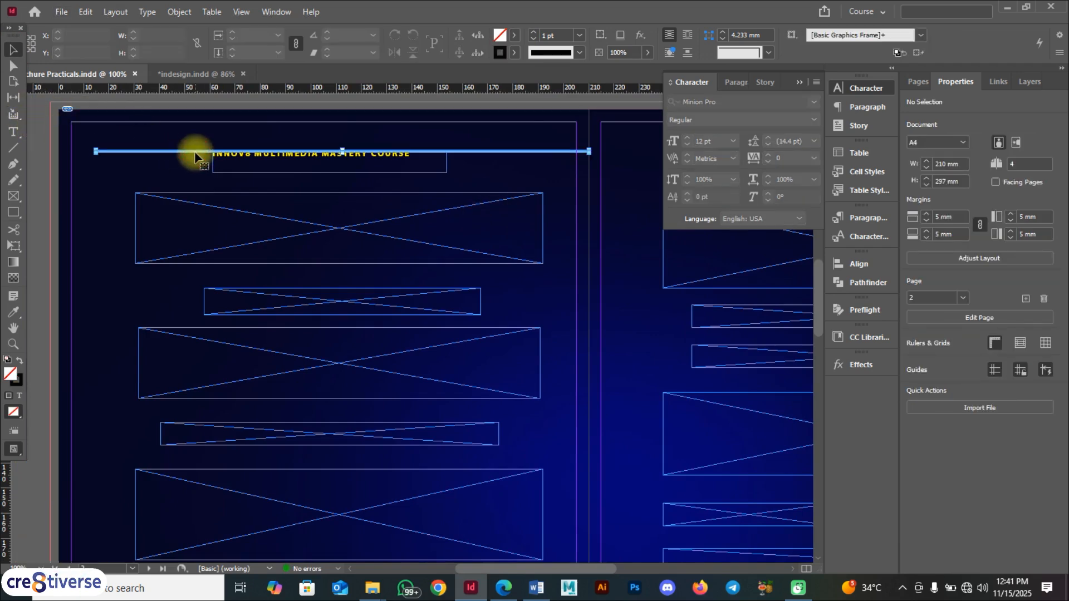
pyautogui.click(513, 49)
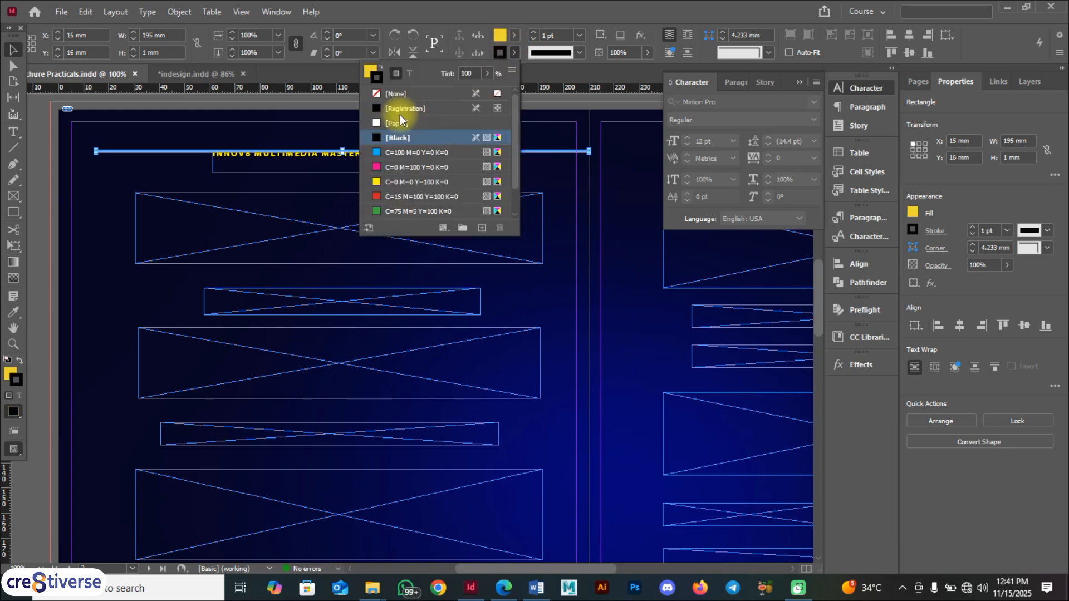
pyautogui.click(399, 93)
pyautogui.click(36, 120)
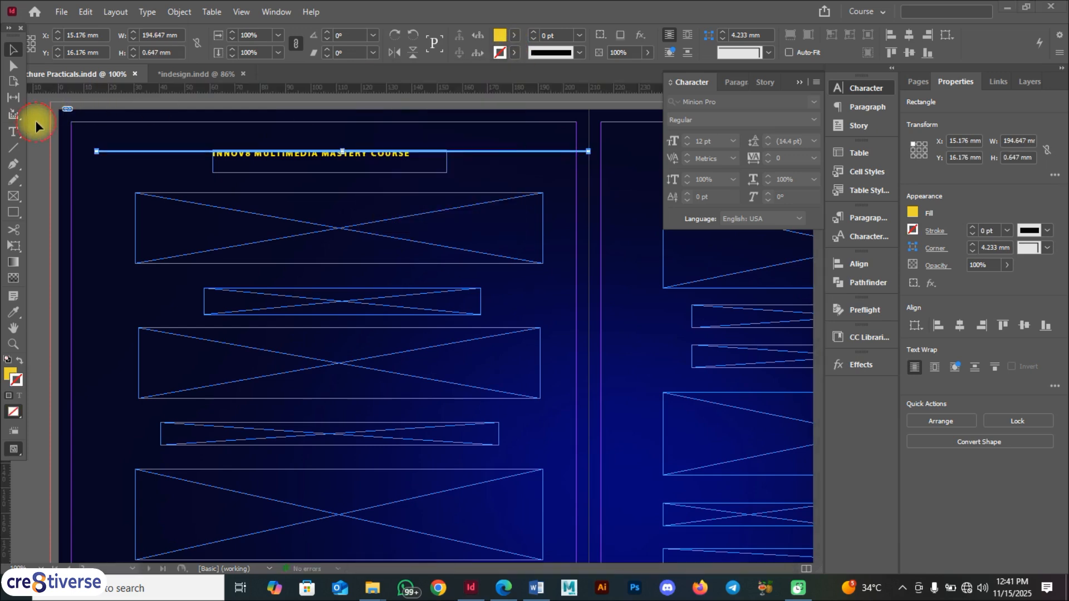
pyautogui.click(98, 208)
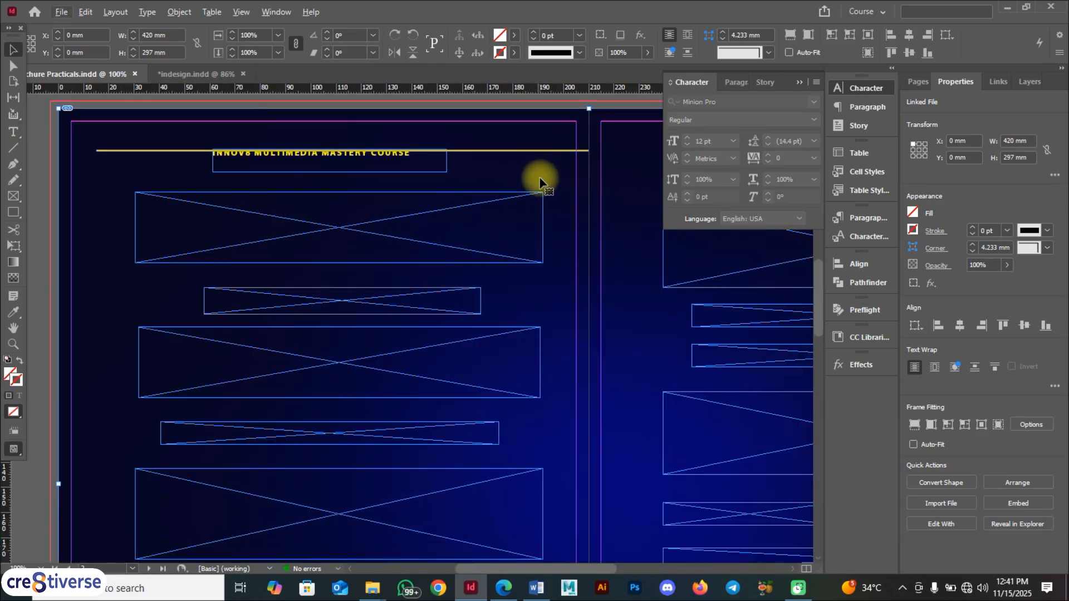
pyautogui.press('F9')
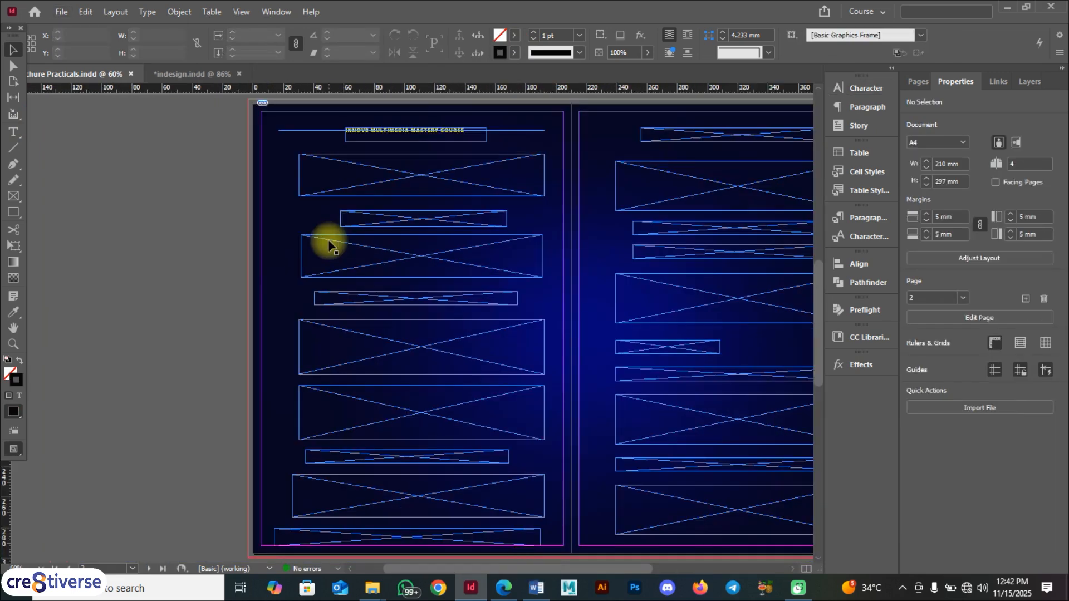
# - Move the INNOV8 MULTIMEDIA MASTERY COURSE heading frame down just below the golden line, and preview the spread without guides and frame edges
pyautogui.click(422, 140)
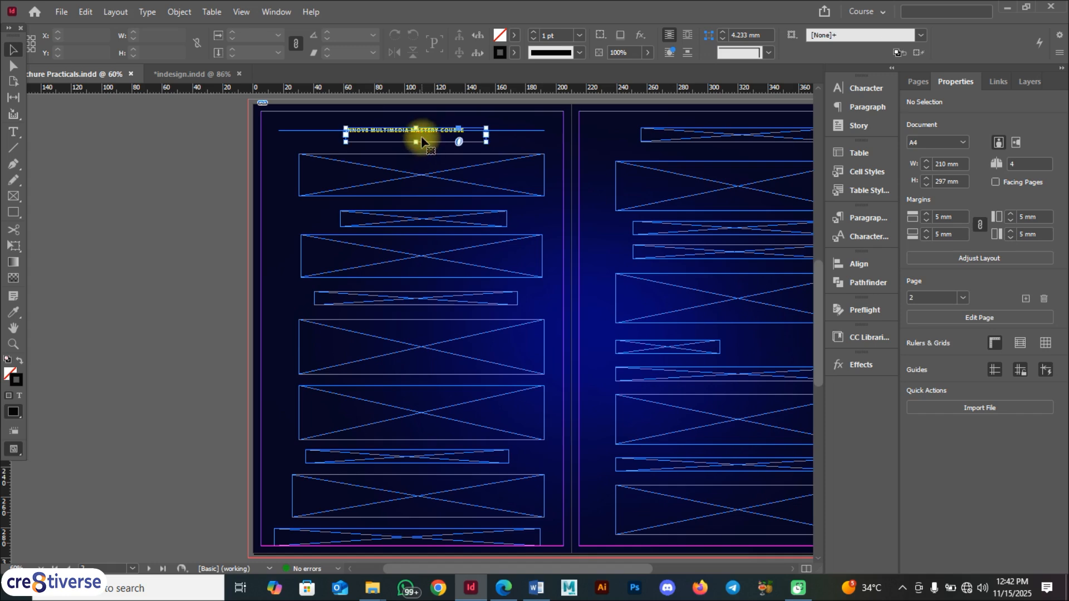
pyautogui.moveTo(421, 140); pyautogui.dragTo(421, 149)
pyautogui.click(136, 189)
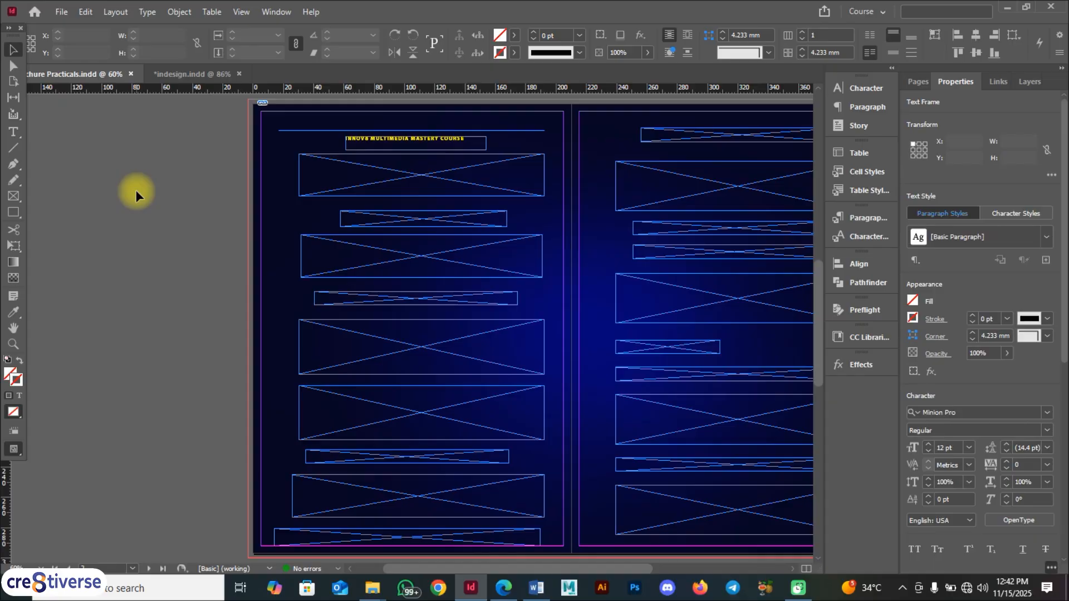
pyautogui.hotkey('shift', 'w')
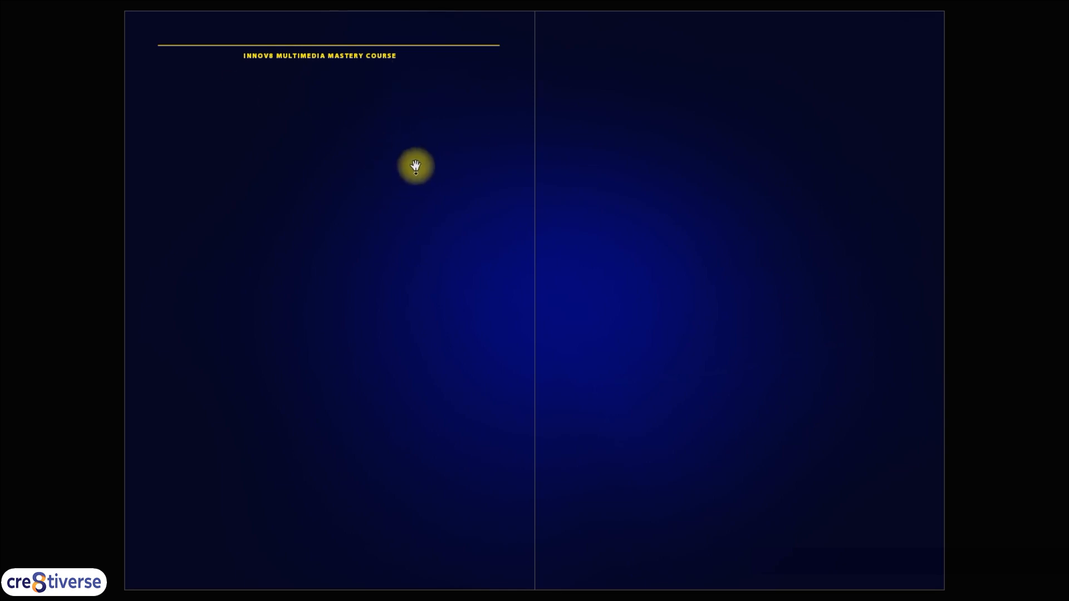
pyautogui.hotkey('shift', 'w')
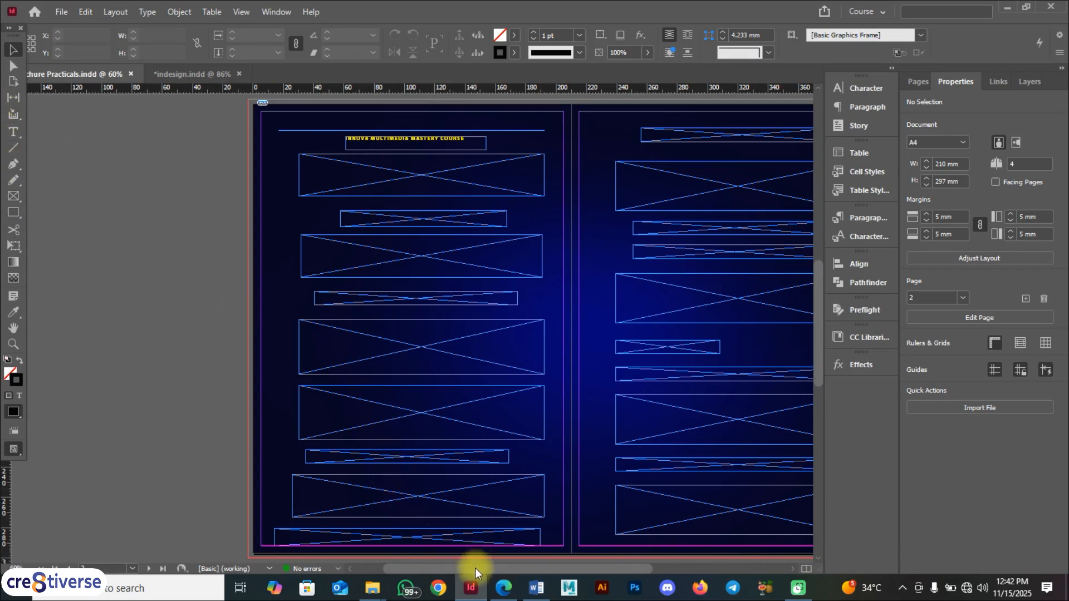
# - Check the intro paragraph in the reference PDF, and copy the full "Innov8 multemedia, a pioneer..." paragraph under Page 2 in the Word document
pyautogui.moveTo(475, 568); pyautogui.dragTo(536, 569)
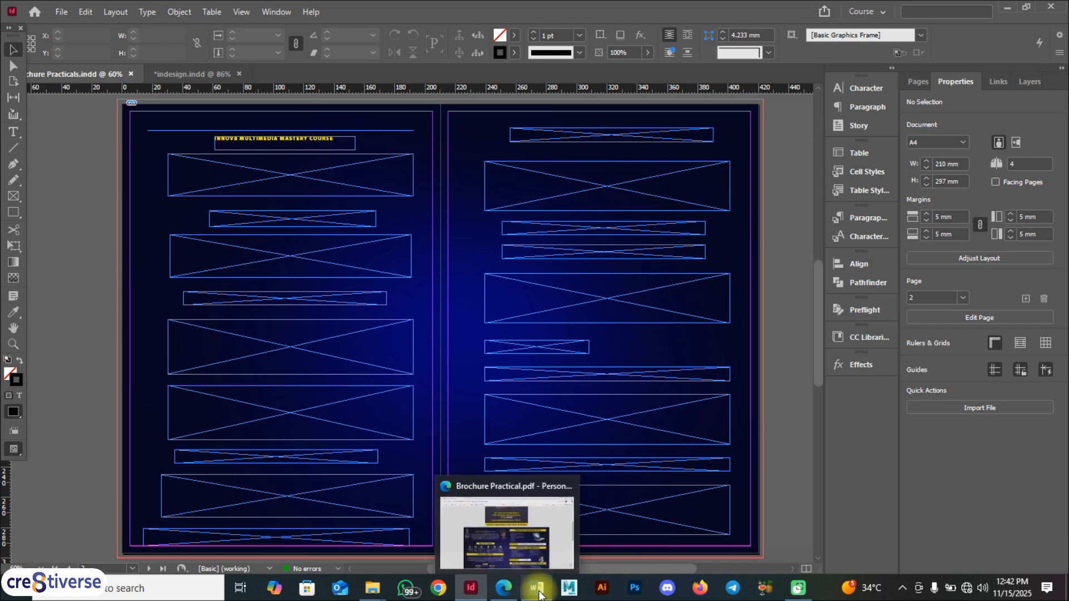
pyautogui.click(503, 588)
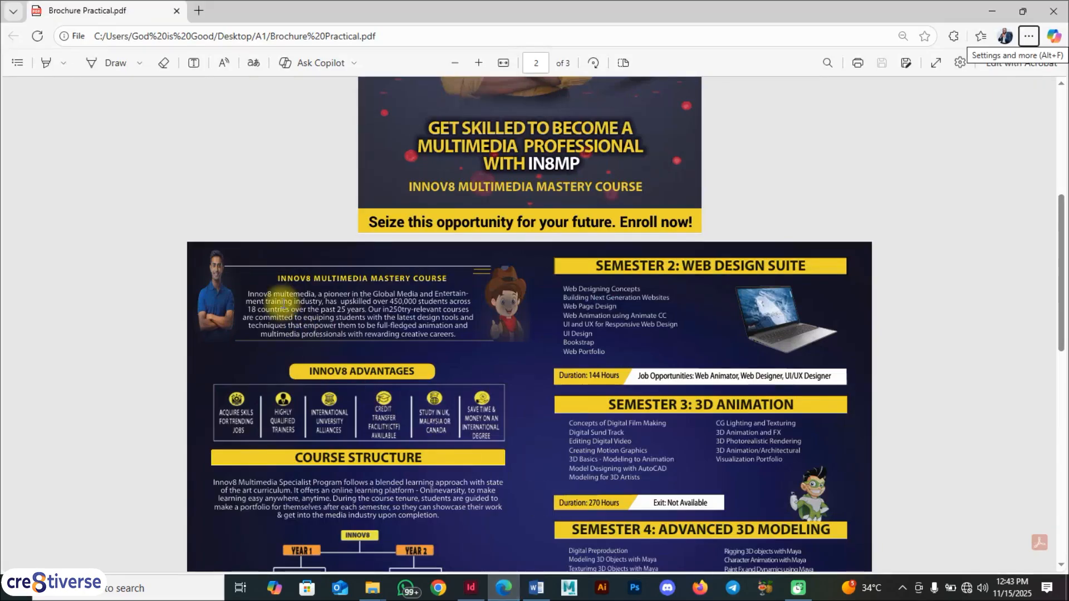
pyautogui.click(536, 588)
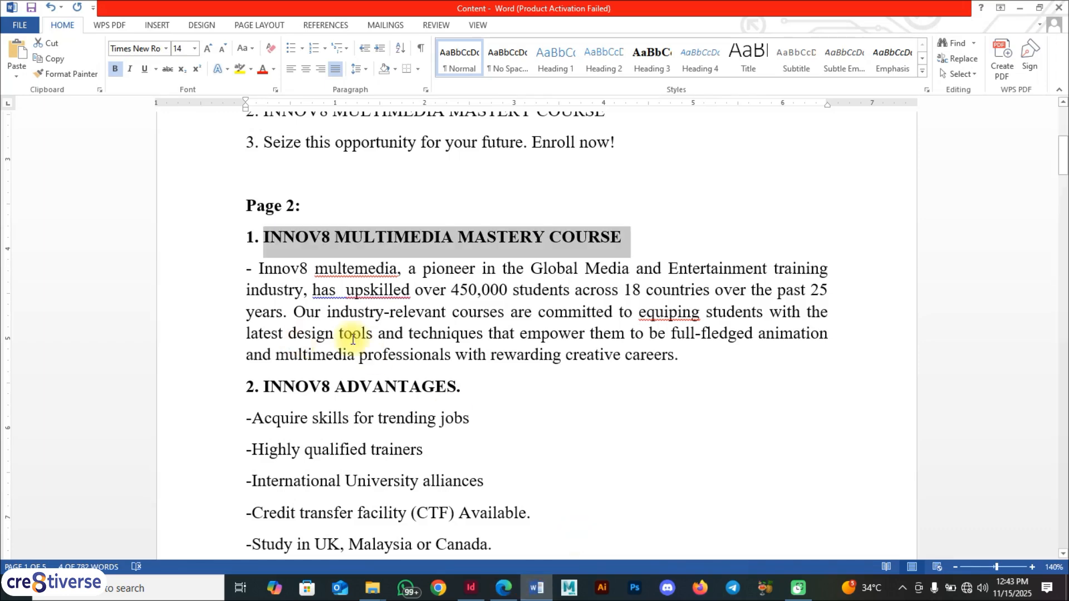
pyautogui.moveTo(682, 352); pyautogui.dragTo(264, 271)
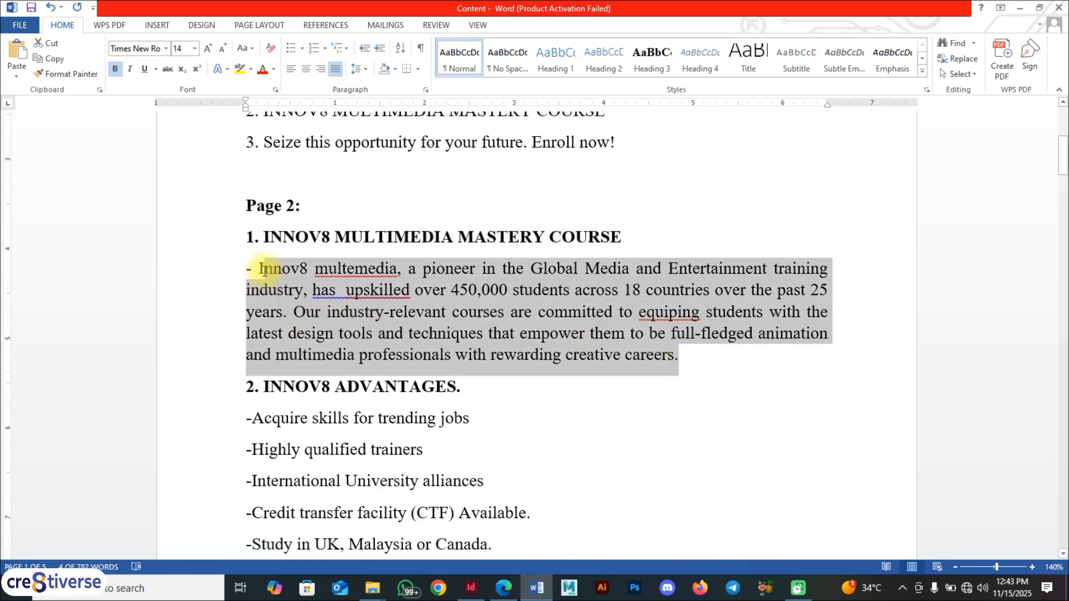
pyautogui.rightClick(339, 319)
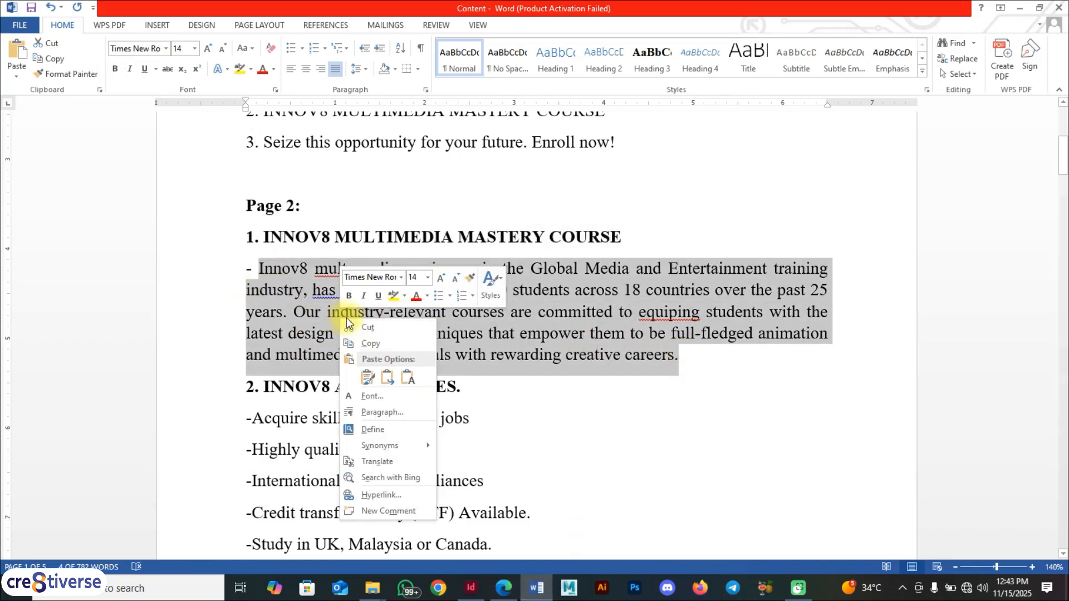
pyautogui.click(383, 343)
# - Switch back to InDesign and paste the copied intro paragraph into the empty frame directly below the heading
pyautogui.hotkey('alt', 'Tab')
pyautogui.hotkey('alt', 'Tab')
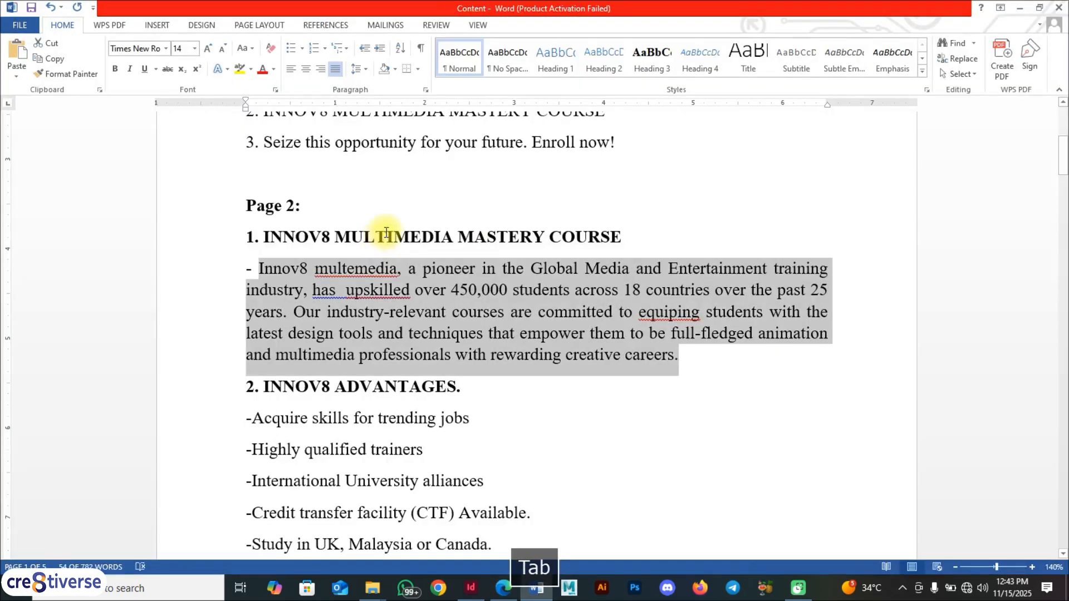
pyautogui.hotkey('alt', 'Tab')
pyautogui.hotkey('alt', 'Tab')
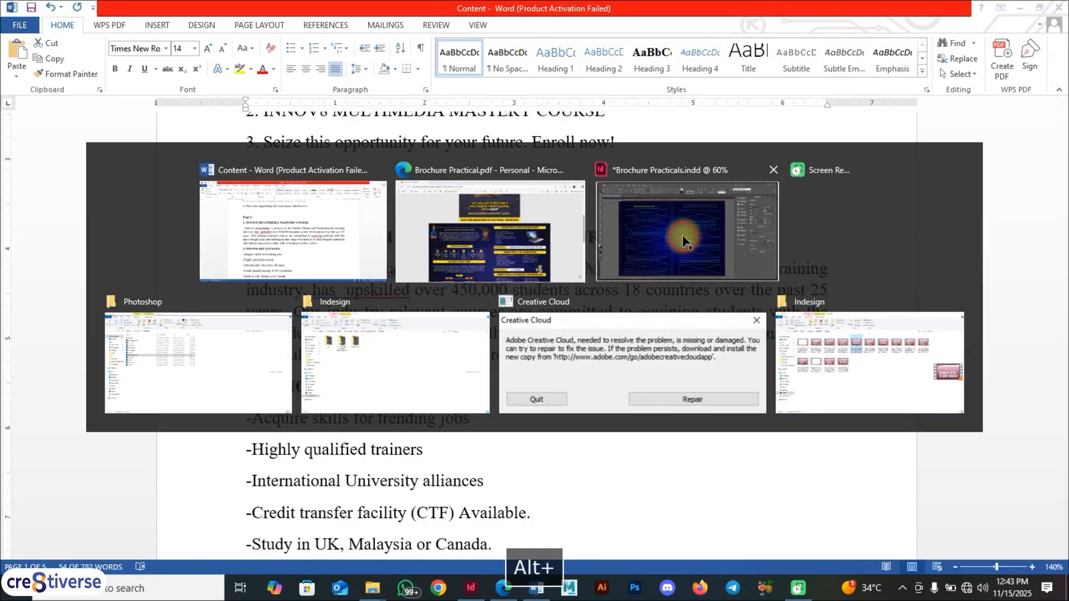
pyautogui.click(277, 172)
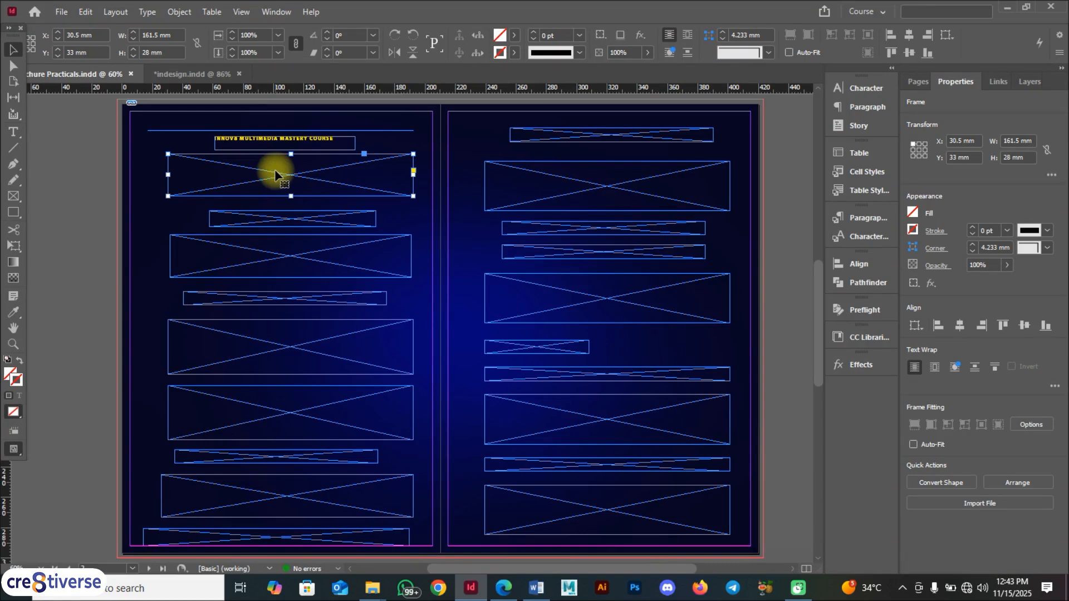
pyautogui.click(9, 133)
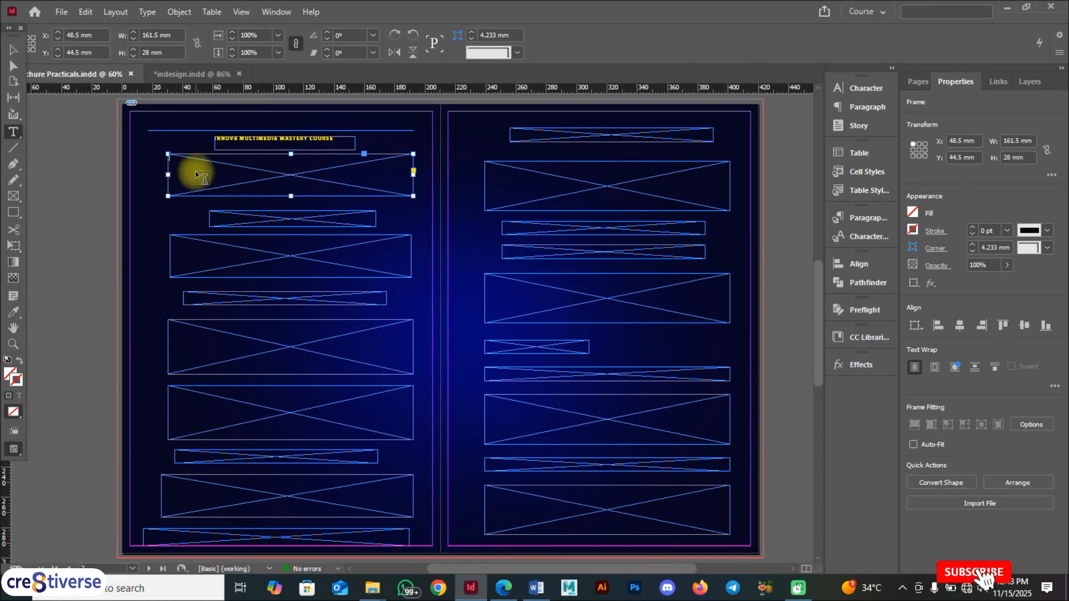
pyautogui.click(192, 173)
pyautogui.hotkey('ctrl', 'v')
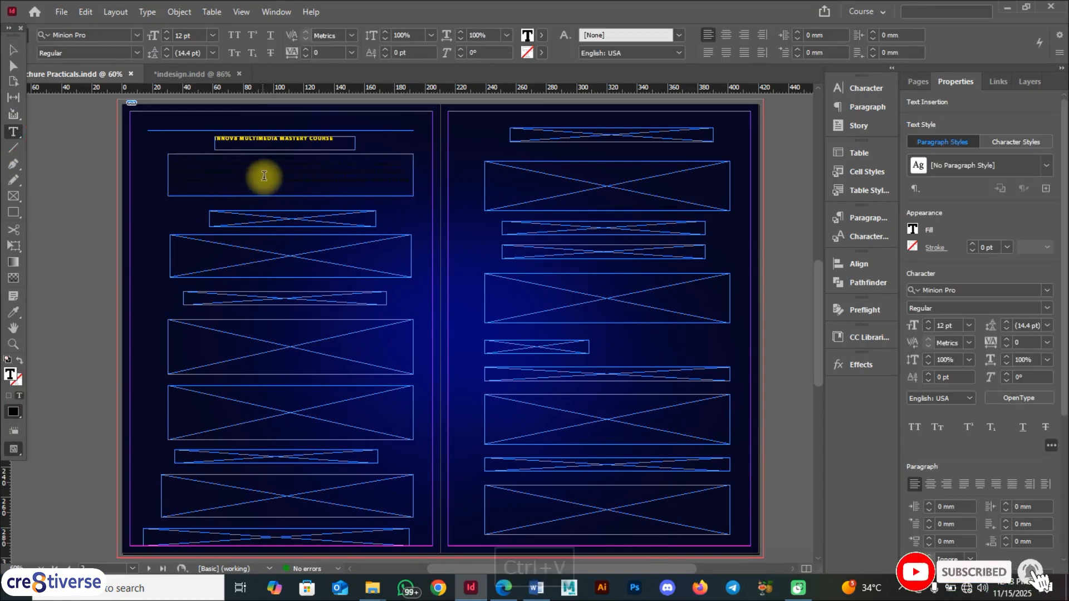
pyautogui.hotkey('ctrl', 'a')
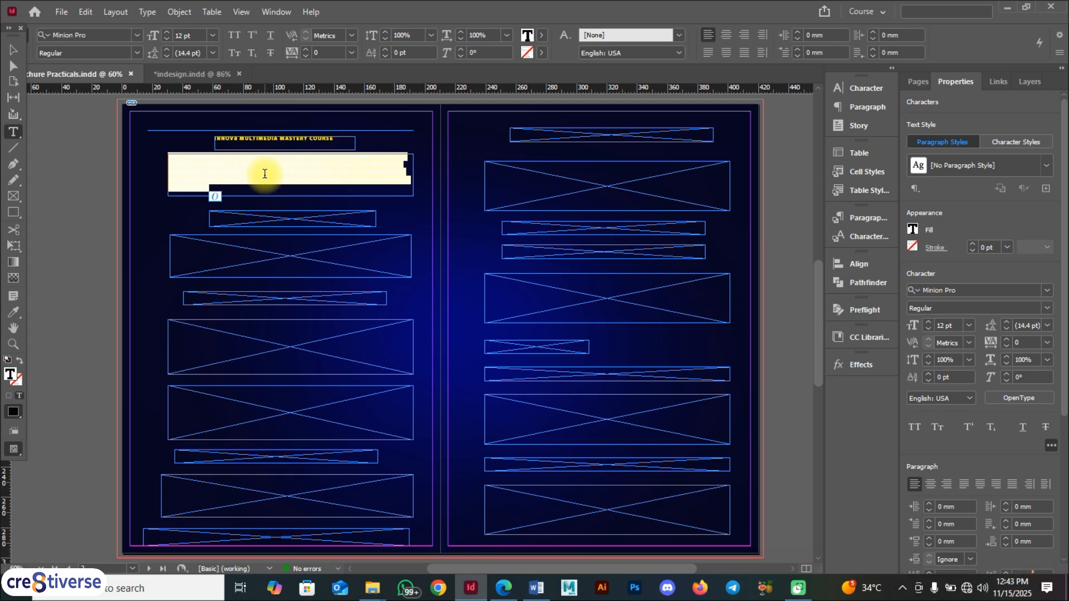
pyautogui.click(251, 165)
pyautogui.press('F9')
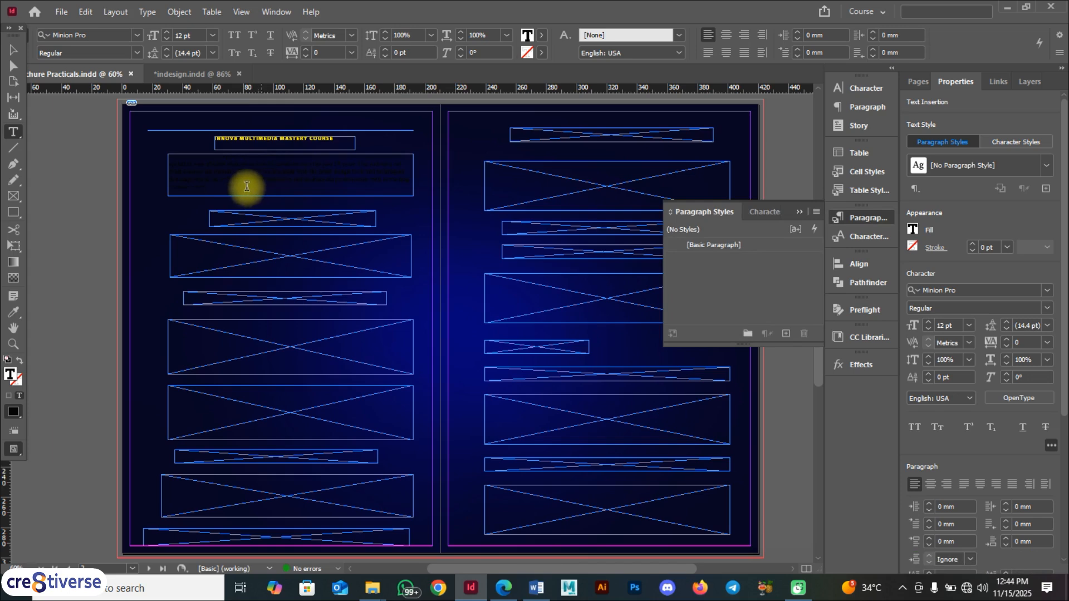
# - Select the whole pasted intro paragraph and start a new paragraph style named Body
pyautogui.moveTo(223, 188); pyautogui.dragTo(163, 152)
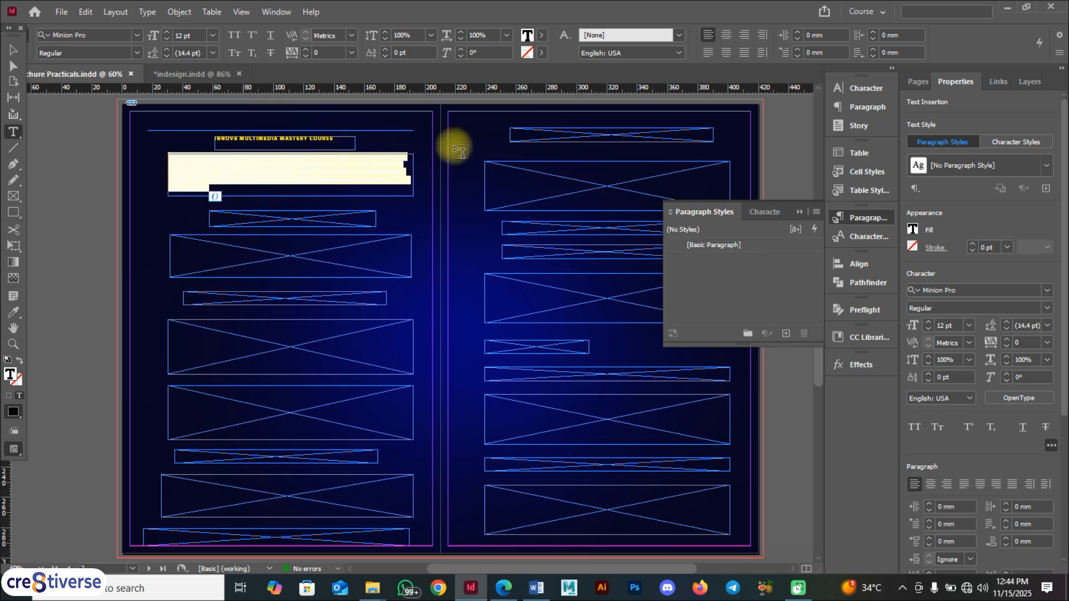
pyautogui.click(796, 214)
pyautogui.click(846, 219)
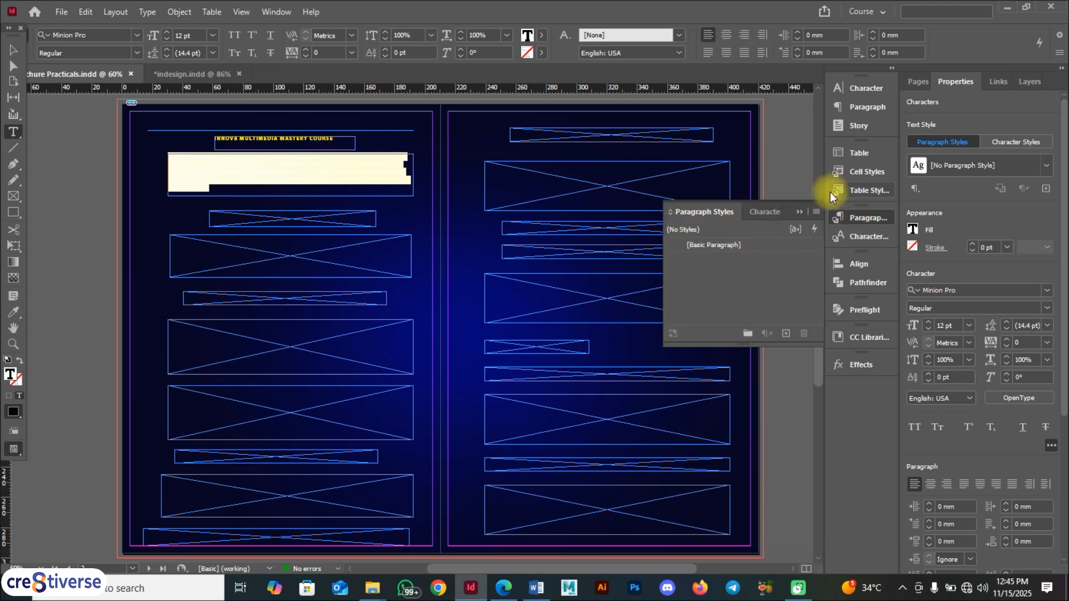
pyautogui.click(816, 214)
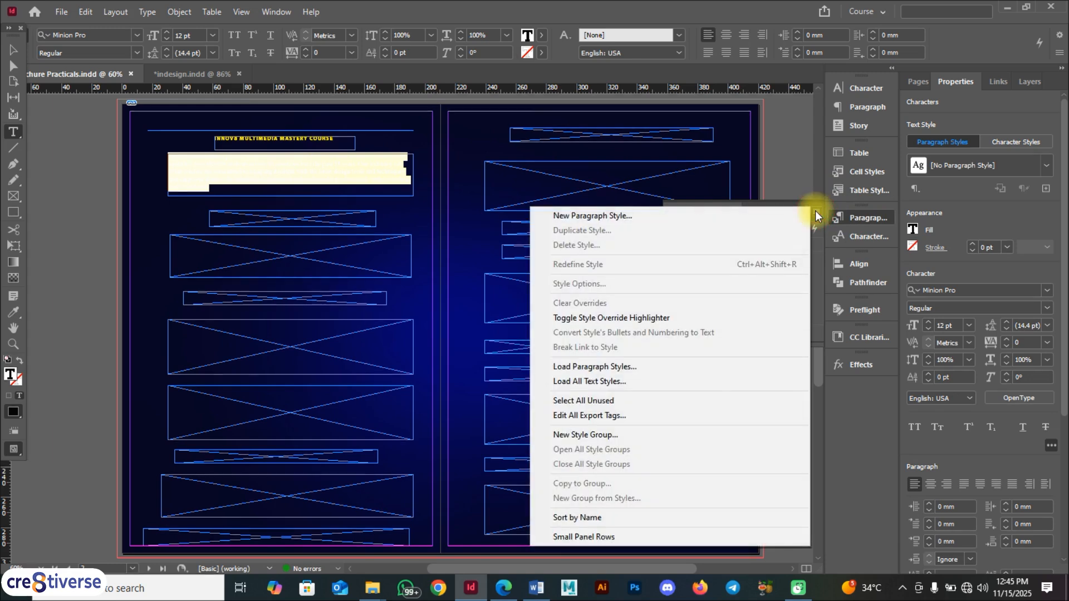
pyautogui.click(635, 217)
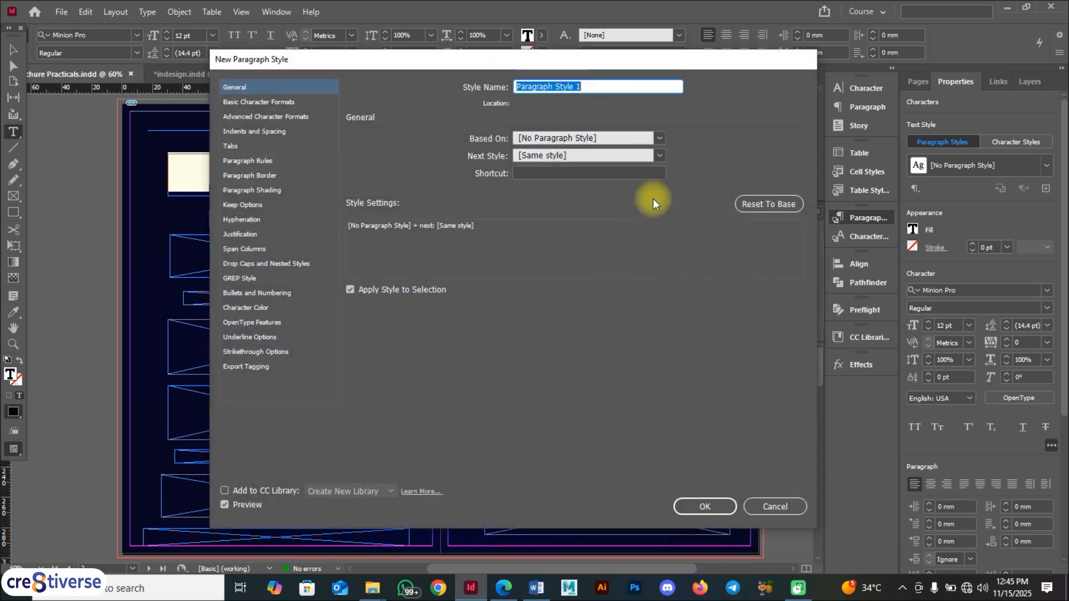
pyautogui.moveTo(505, 61); pyautogui.dragTo(663, 105)
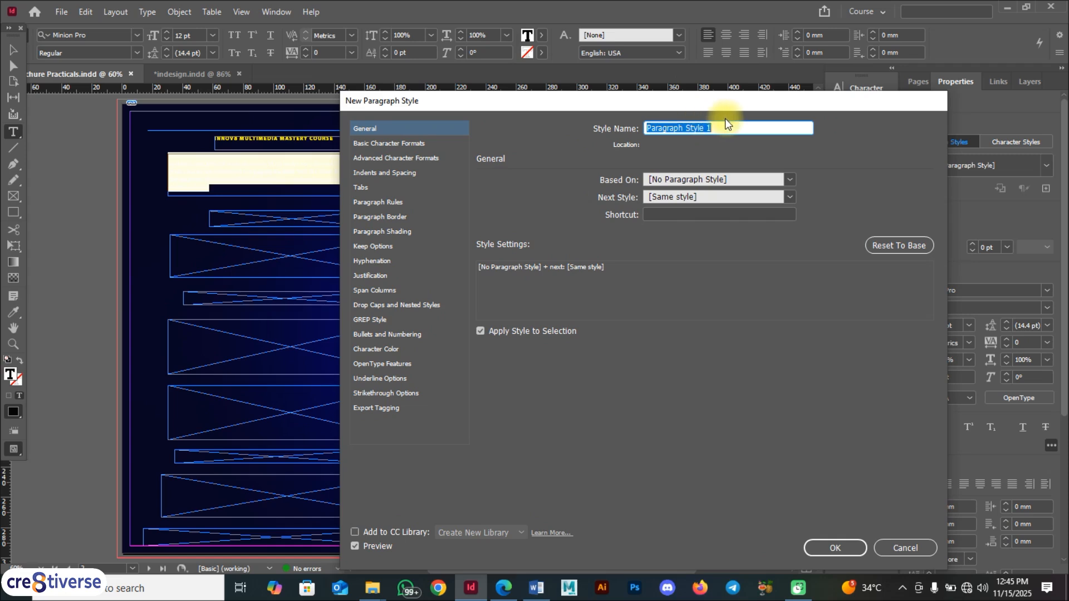
pyautogui.write('BO')
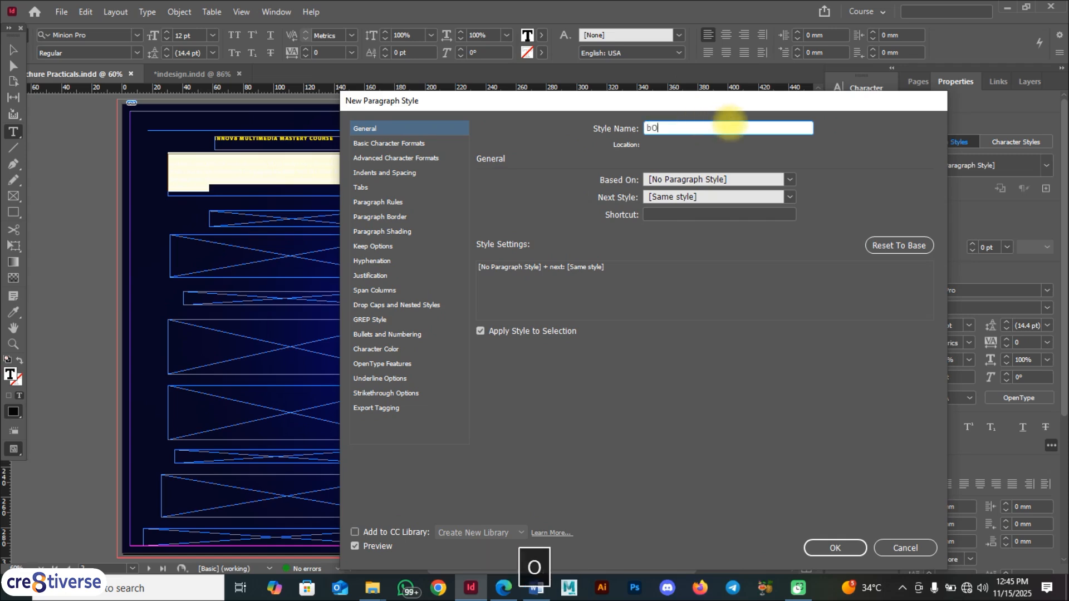
pyautogui.press('BackSpace')
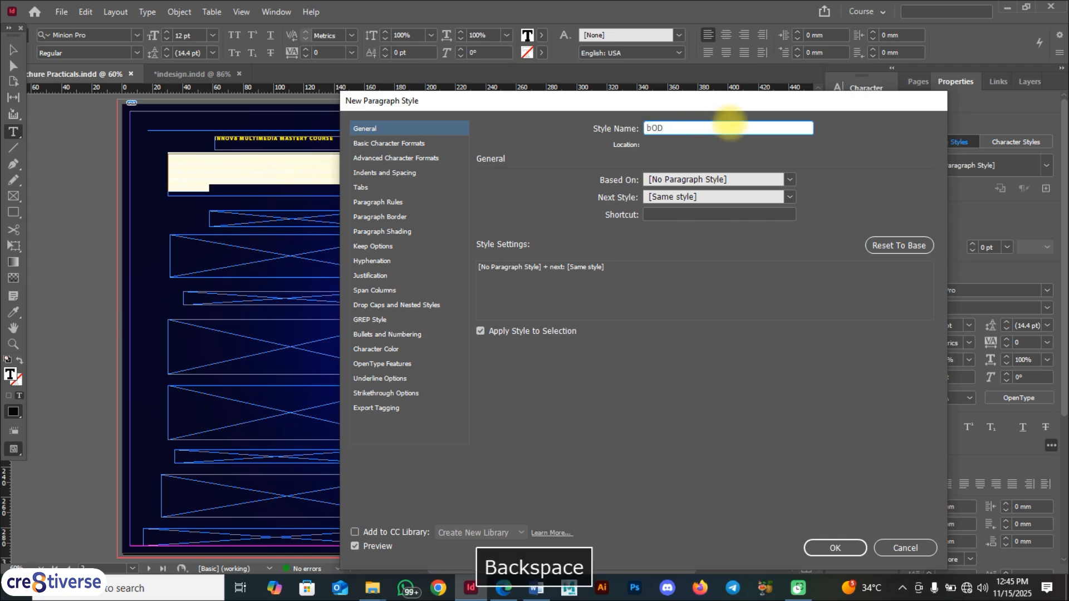
pyautogui.press('BackSpace')
pyautogui.press('BackSpace')
pyautogui.press('BackSpace')
pyautogui.press('capslock')
pyautogui.write('B')
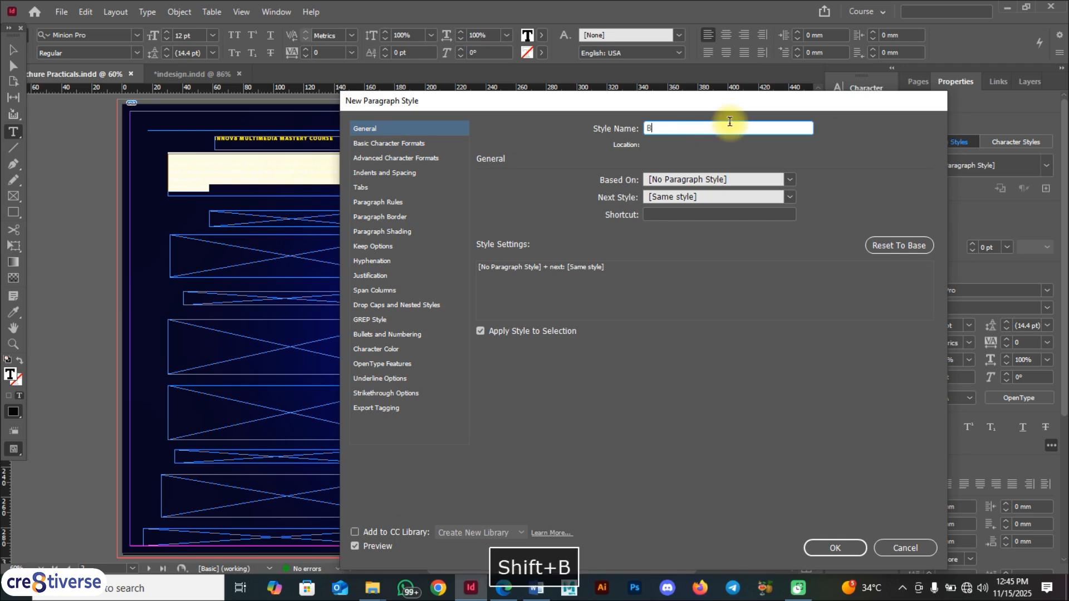
pyautogui.write('ody')
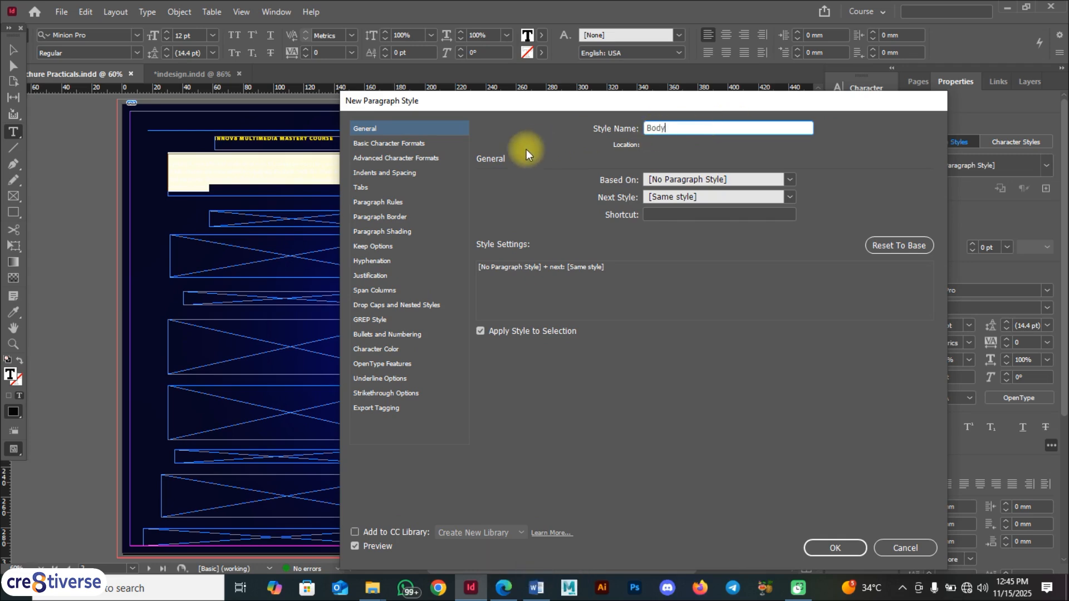
# - Set the Body style's basic character formats to the Myriad Pro font family and size 10
pyautogui.click(407, 143)
pyautogui.moveTo(612, 108); pyautogui.dragTo(681, 111)
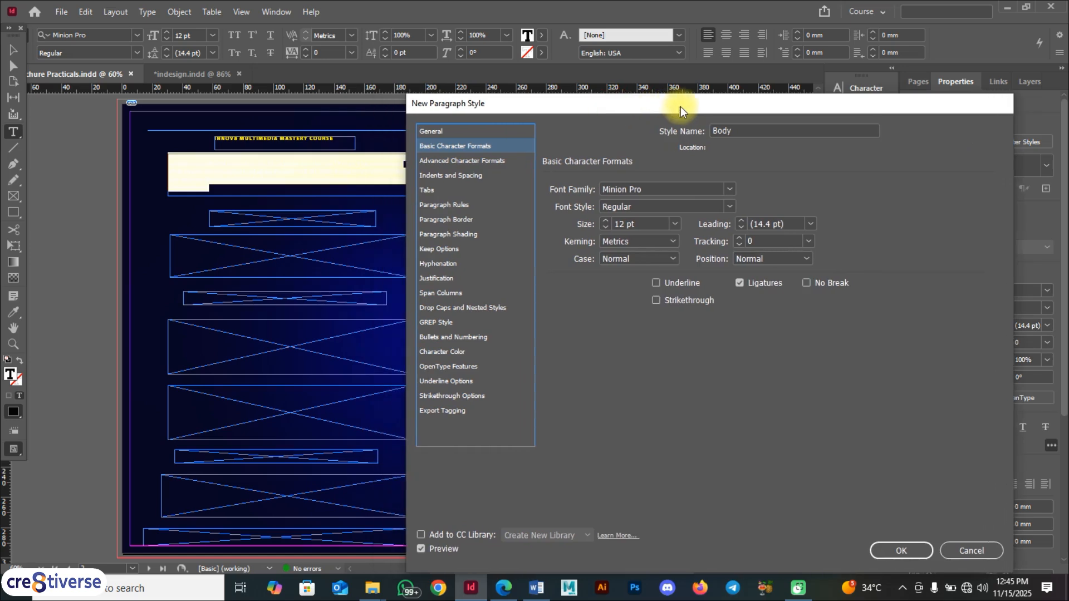
pyautogui.click(658, 190)
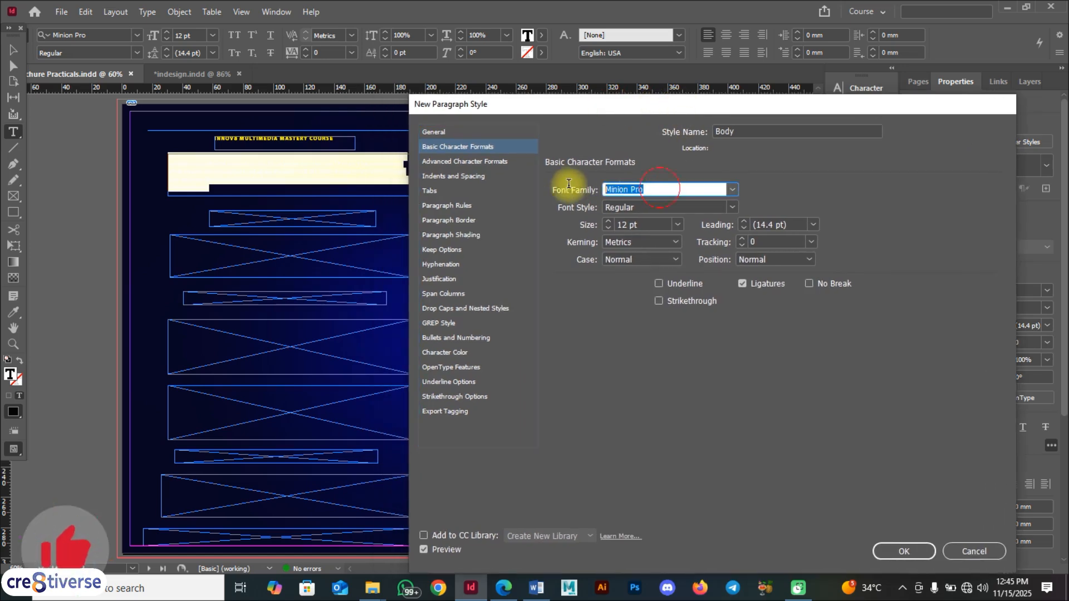
pyautogui.write('Myriad')
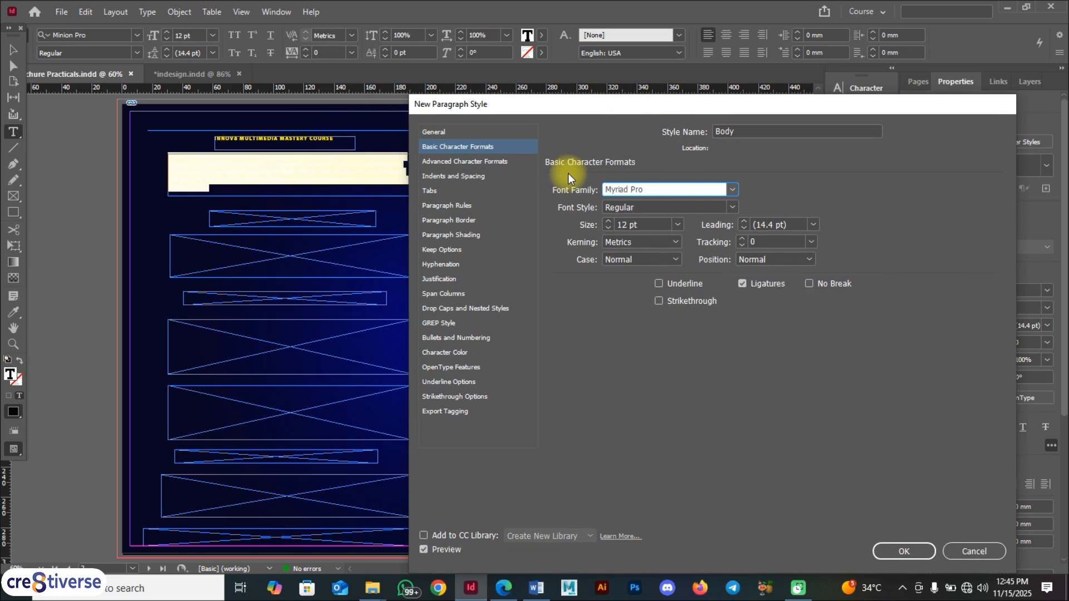
pyautogui.click(645, 224)
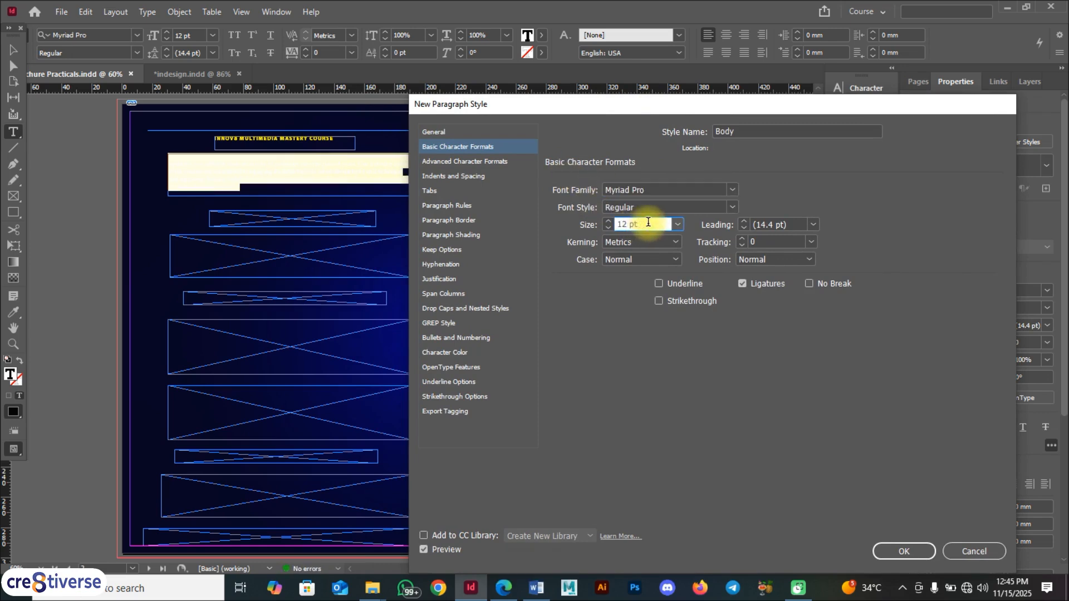
pyautogui.moveTo(648, 222); pyautogui.dragTo(610, 225)
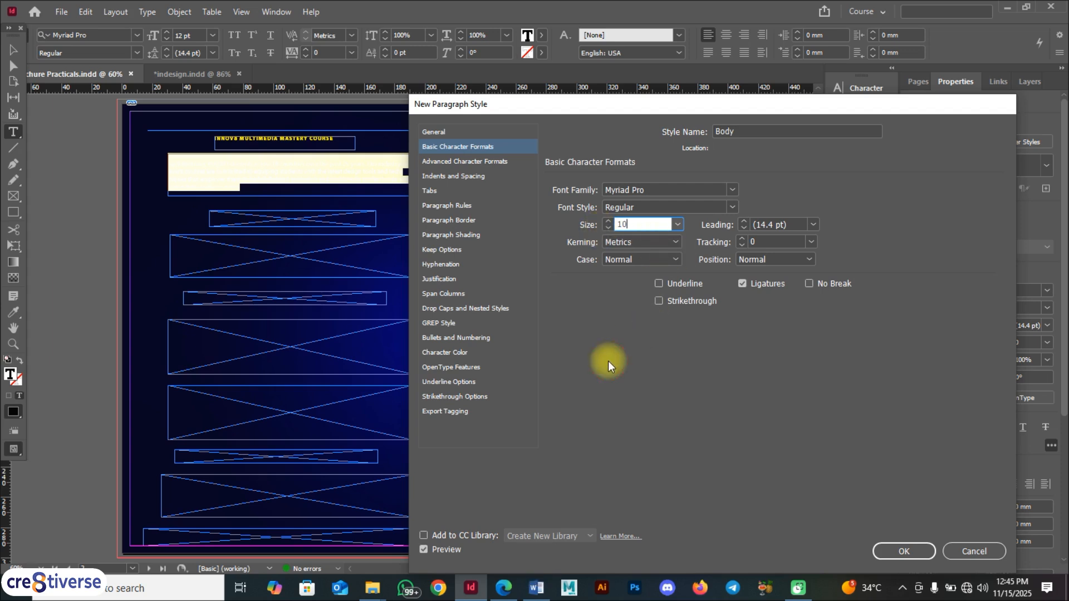
# - Set the Body paragraph style's leading to Auto
pyautogui.click(813, 225)
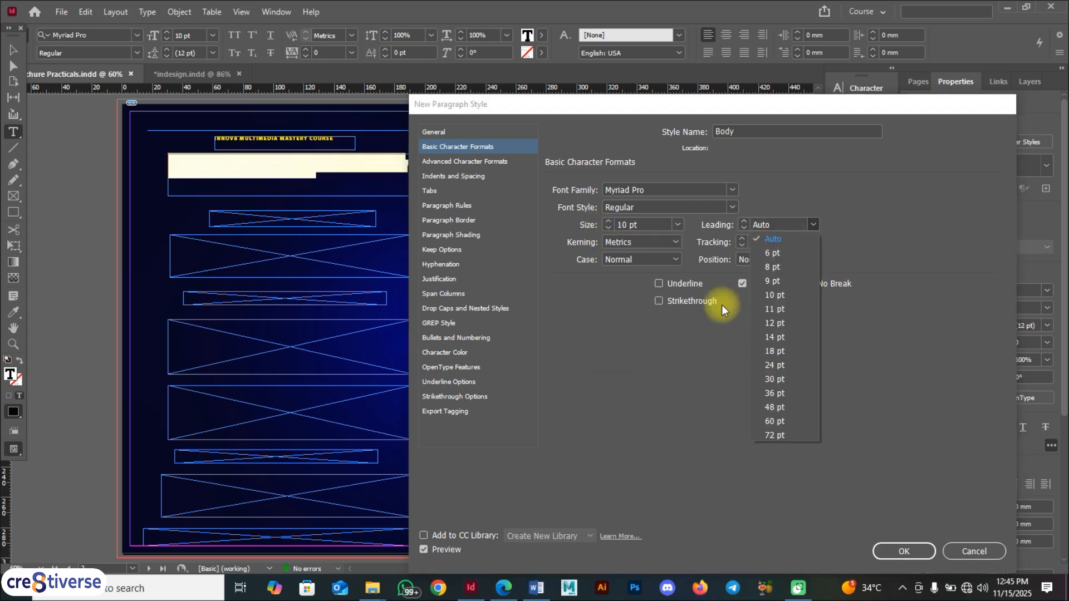
pyautogui.click(699, 359)
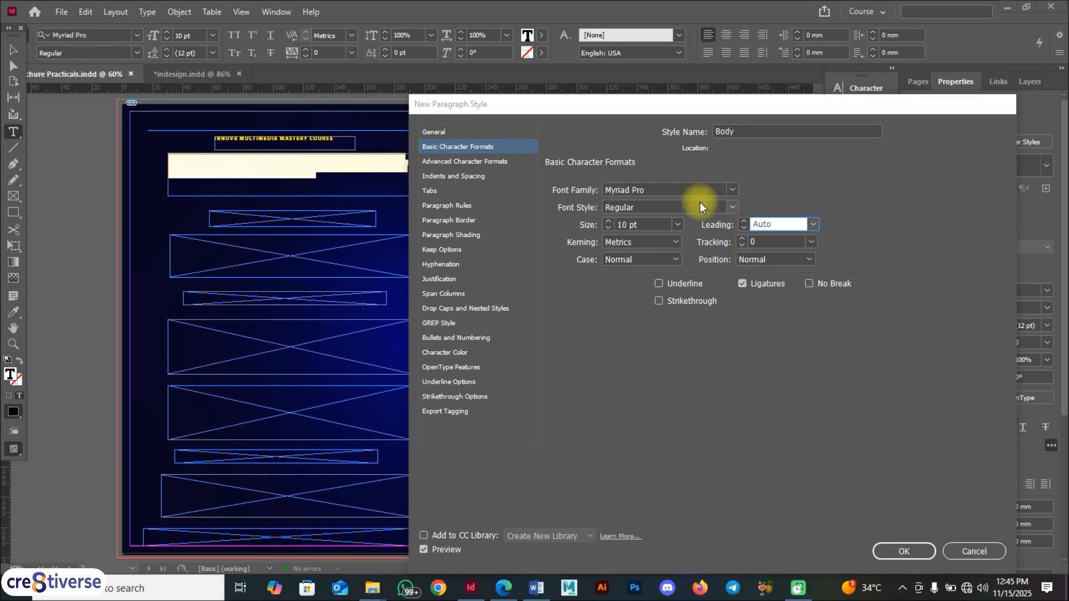
pyautogui.moveTo(724, 105); pyautogui.dragTo(552, 47)
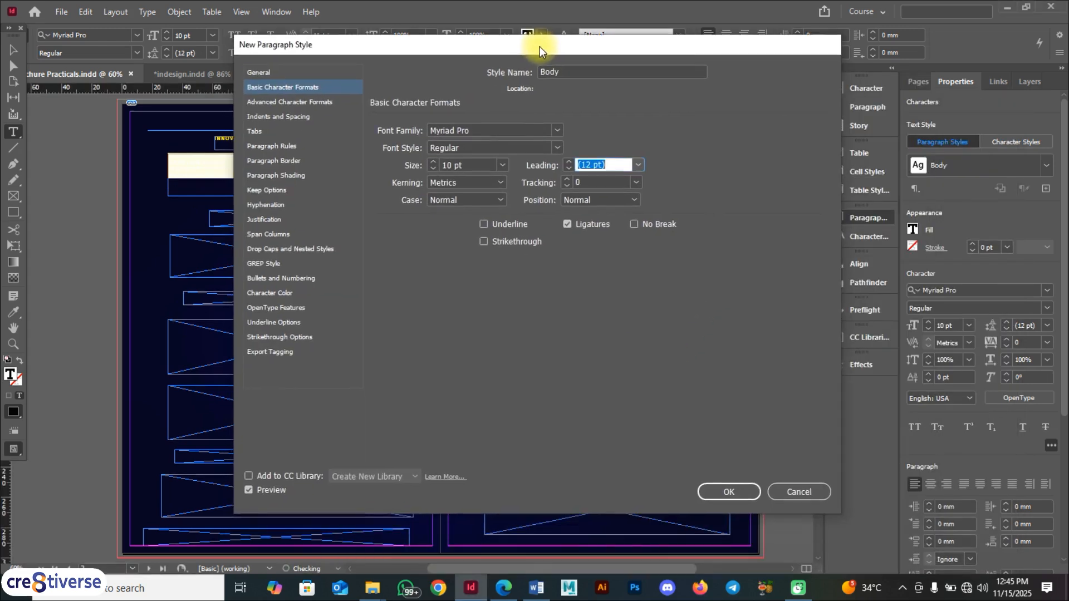
pyautogui.click(727, 493)
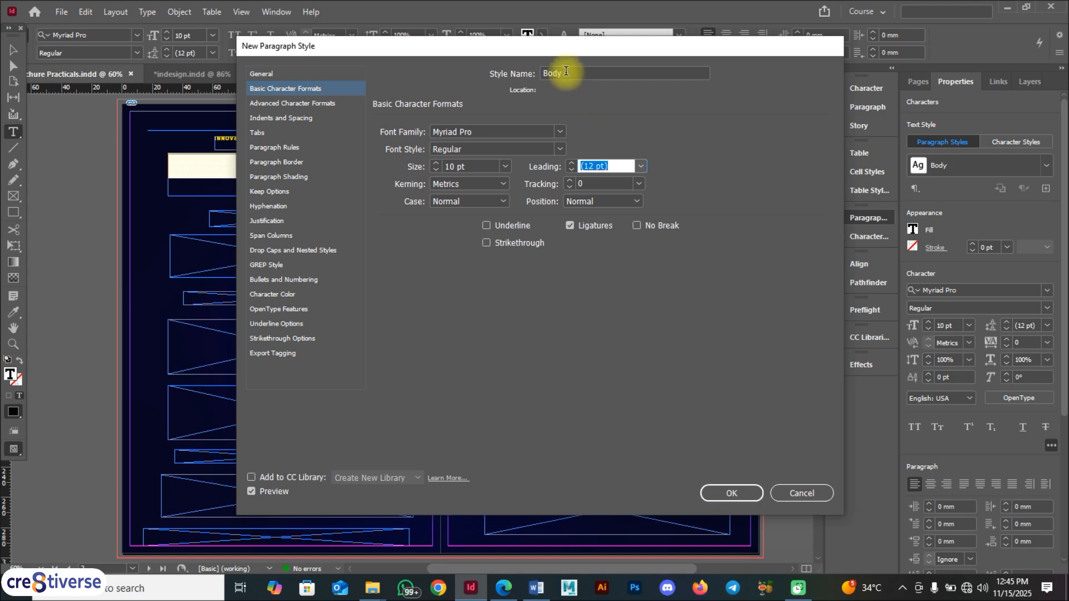
pyautogui.moveTo(562, 49); pyautogui.dragTo(726, 72)
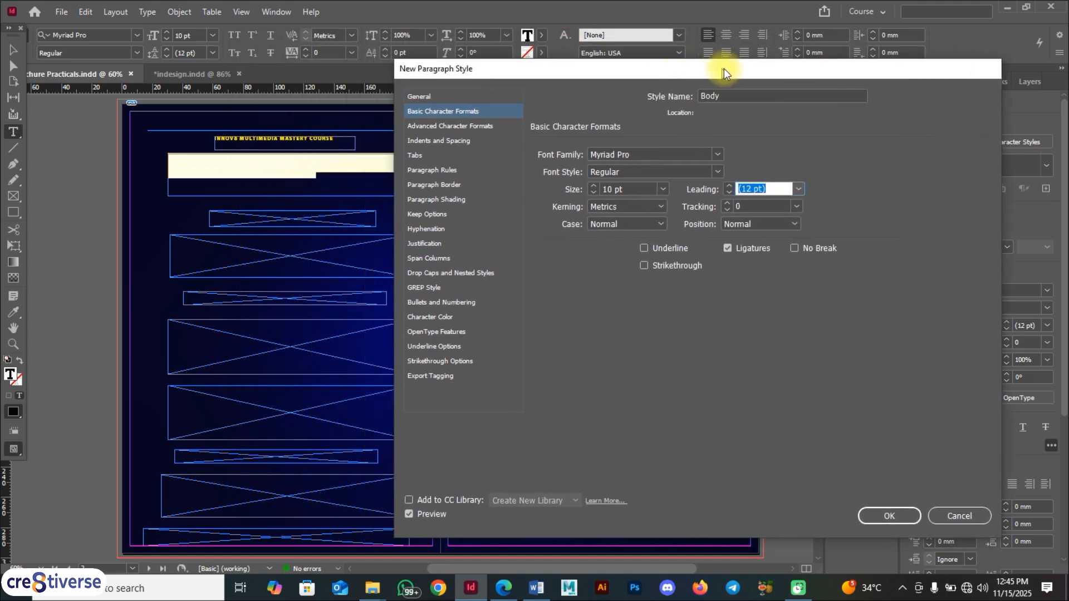
# - Set the Body style's character color to [Paper] and save the new style
pyautogui.click(451, 149)
pyautogui.press('F9')
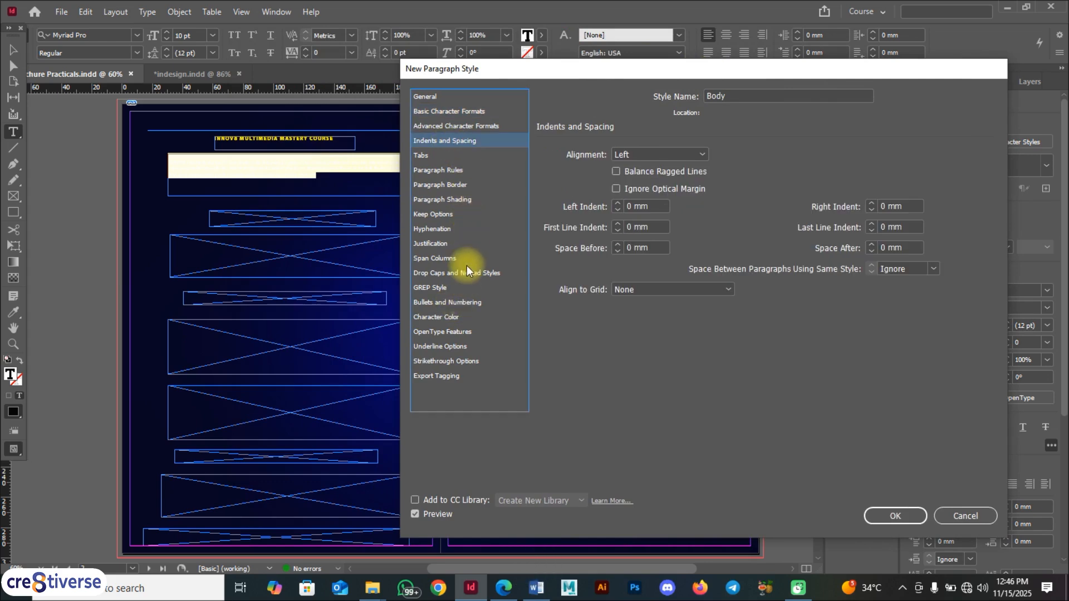
pyautogui.click(436, 317)
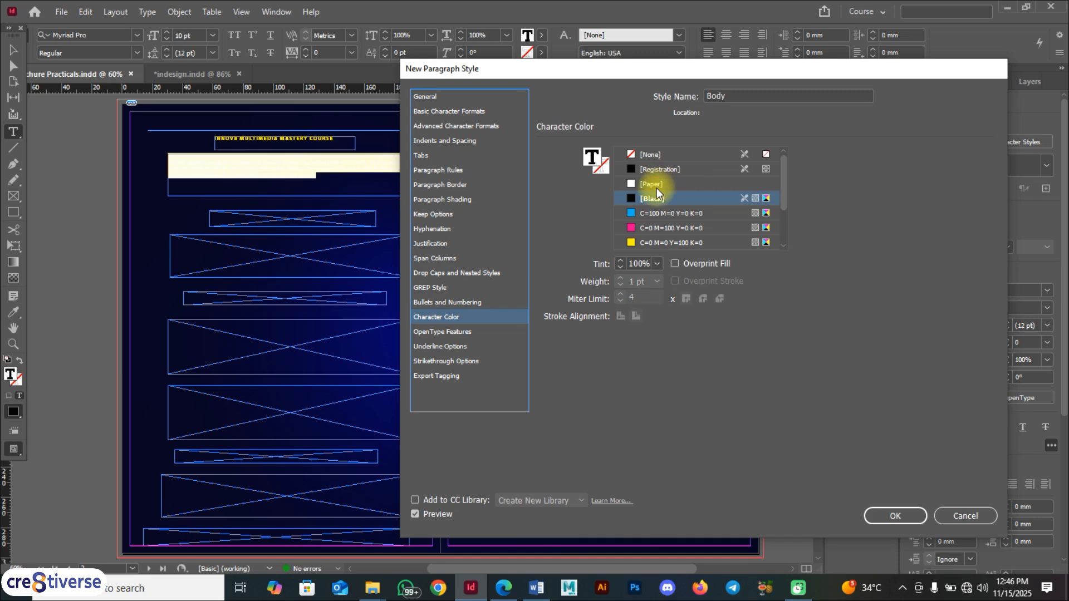
pyautogui.click(656, 186)
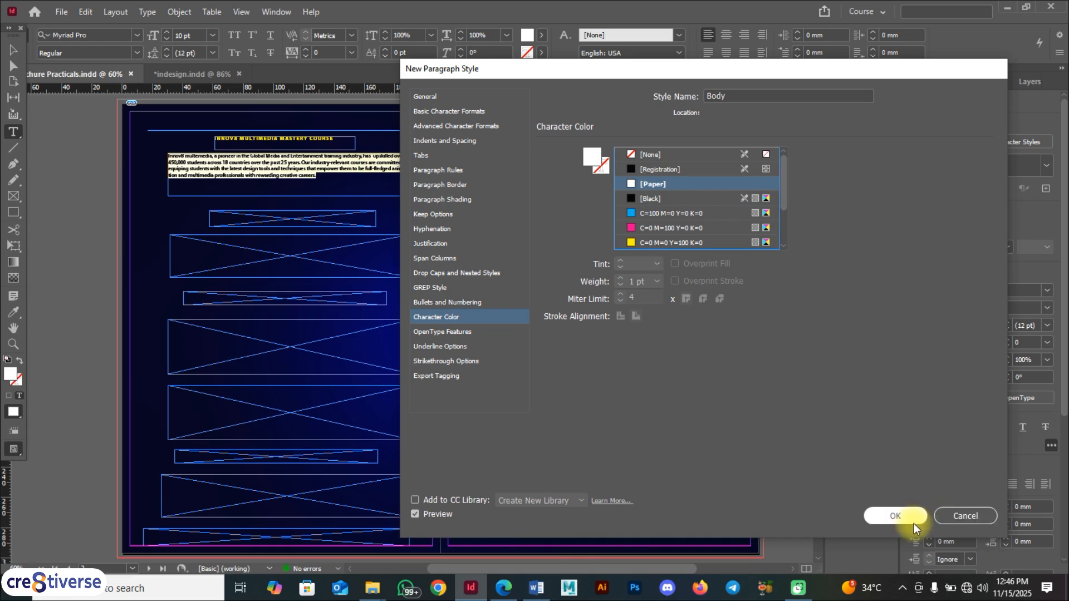
pyautogui.click(899, 516)
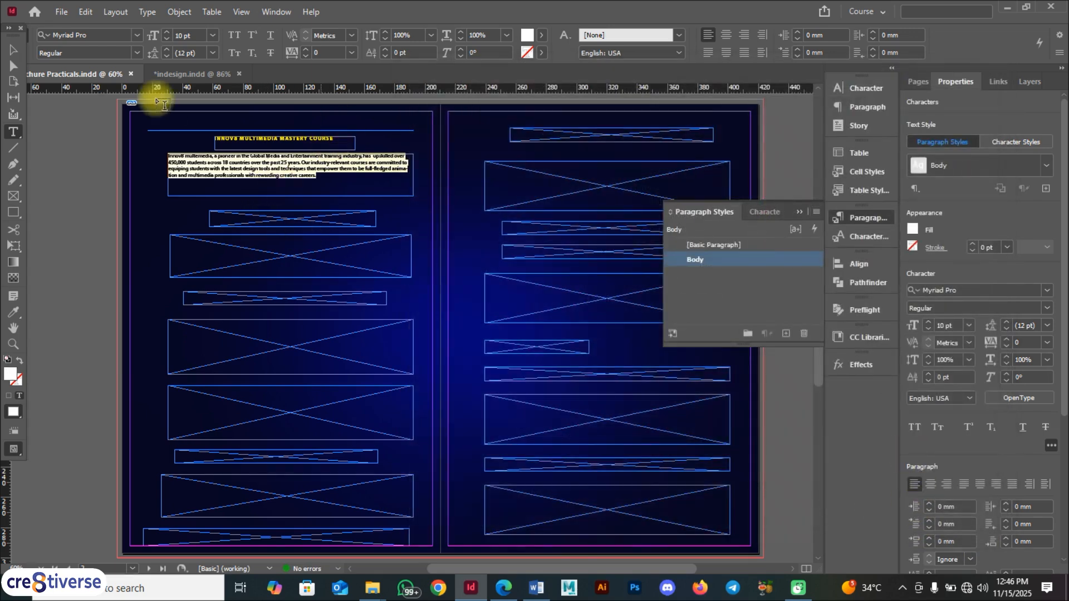
# - Inspect the styled intro paragraph up close and compare it with the intro block and its flanking pictures in the reference PDF
pyautogui.click(13, 49)
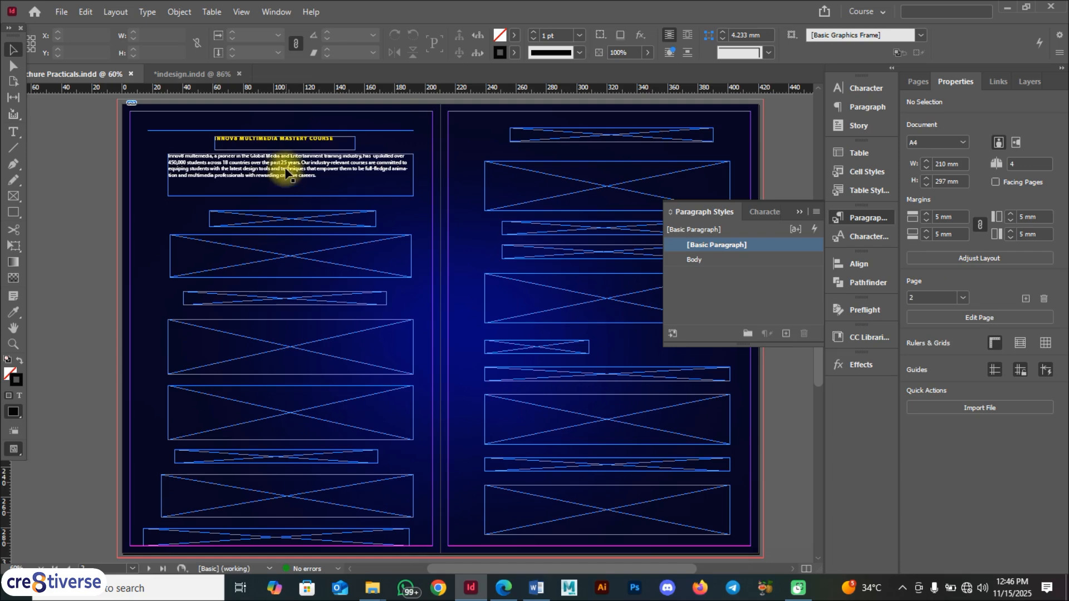
pyautogui.keyDown('alt'); pyautogui.scroll(4, 267, 177); pyautogui.keyUp('alt')
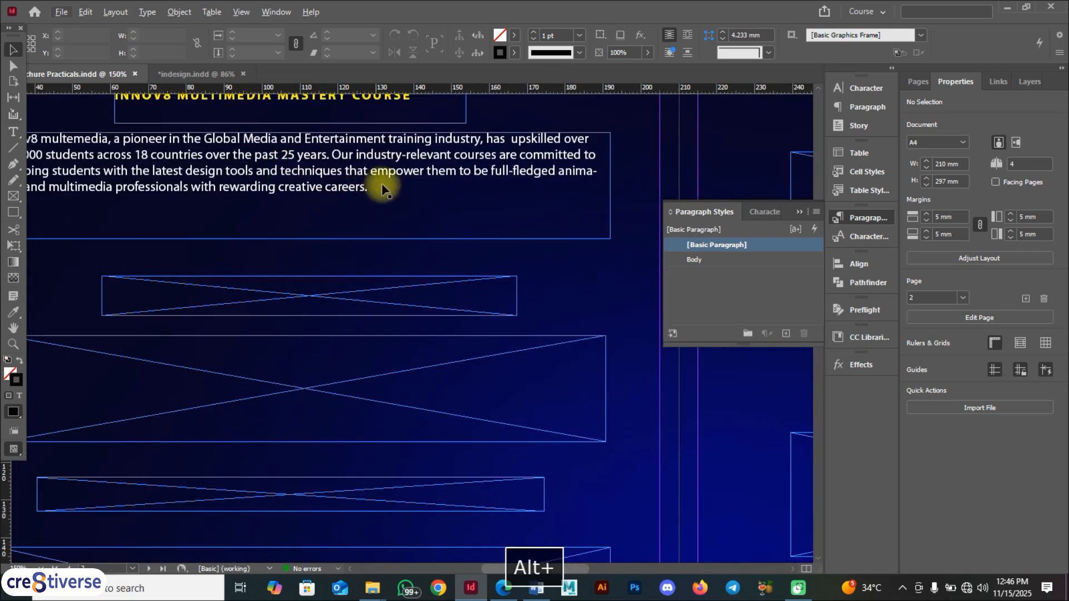
pyautogui.moveTo(557, 569); pyautogui.dragTo(546, 570)
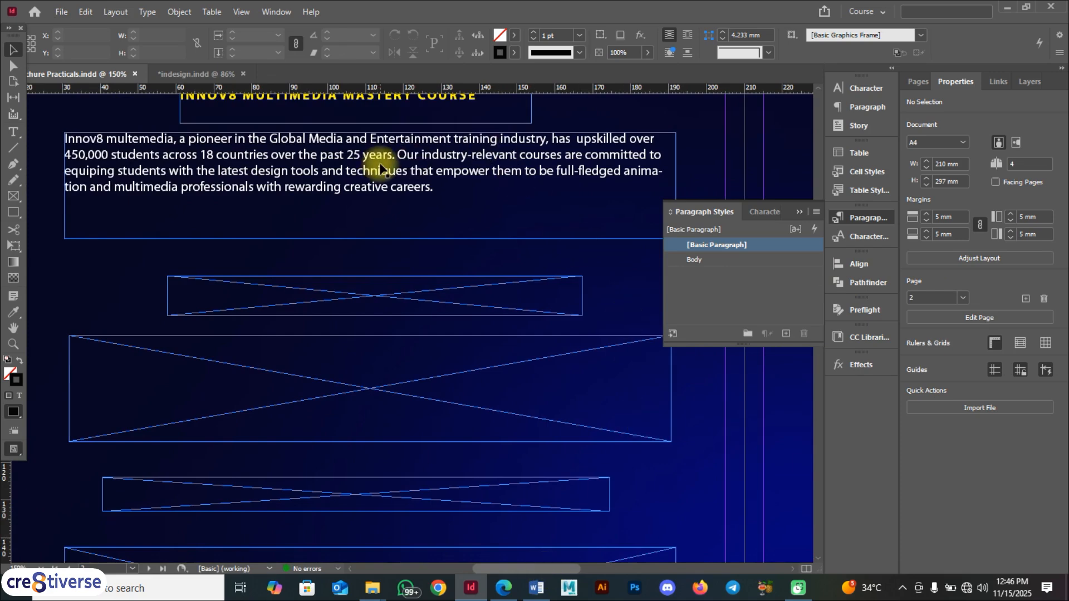
pyautogui.scroll(3, 382, 165)
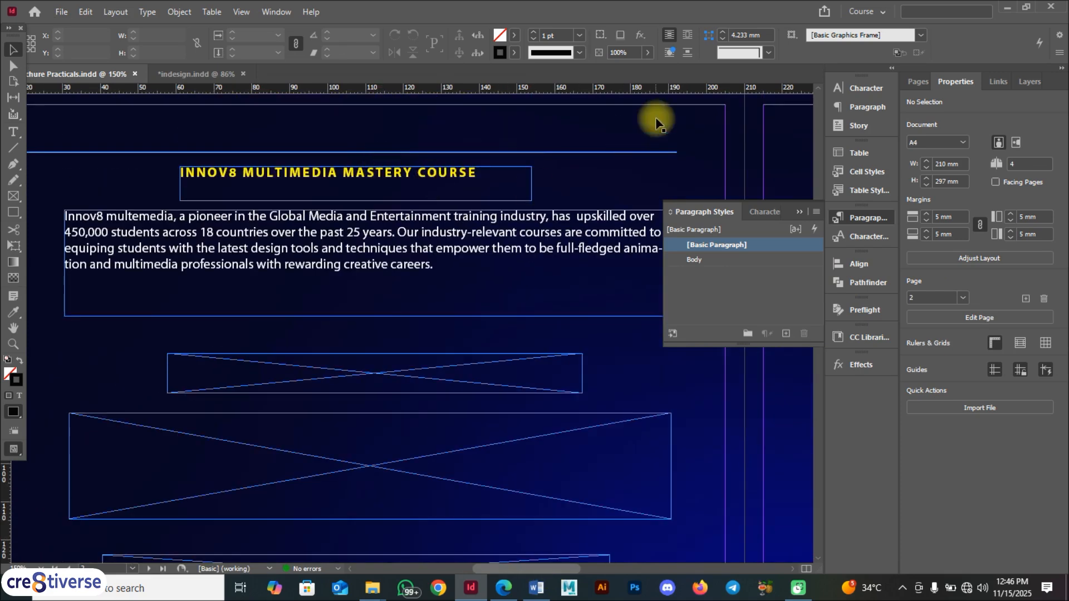
pyautogui.doubleClick(436, 265)
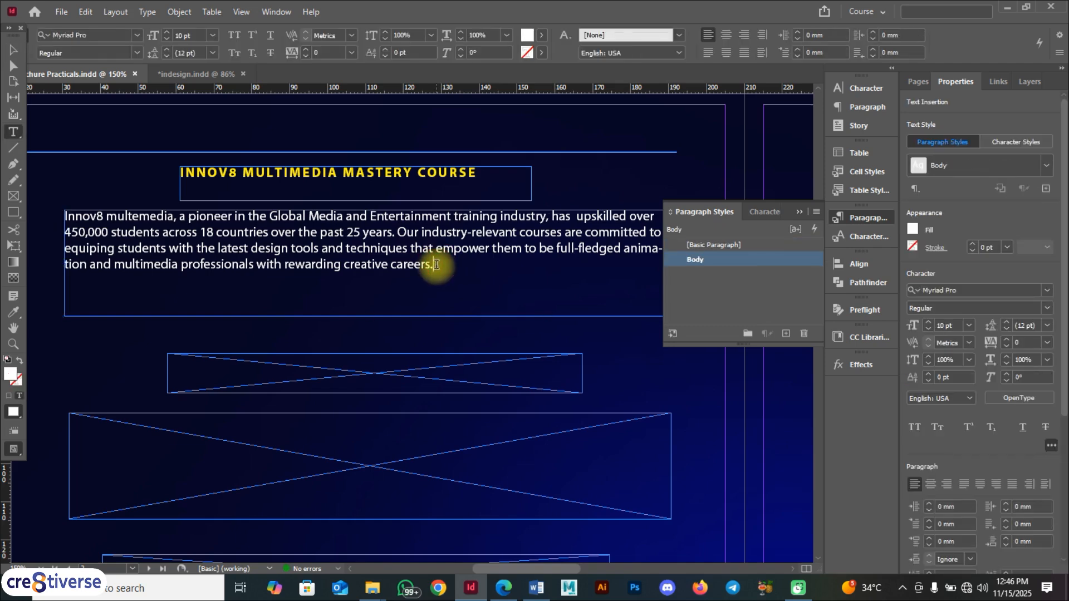
pyautogui.press('F9')
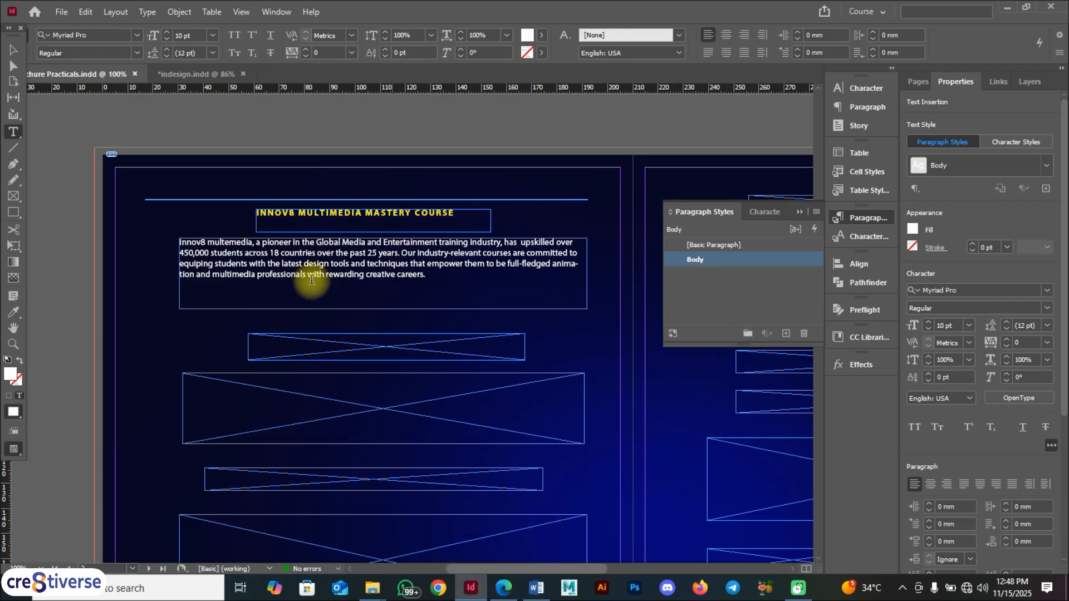
pyautogui.click(536, 587)
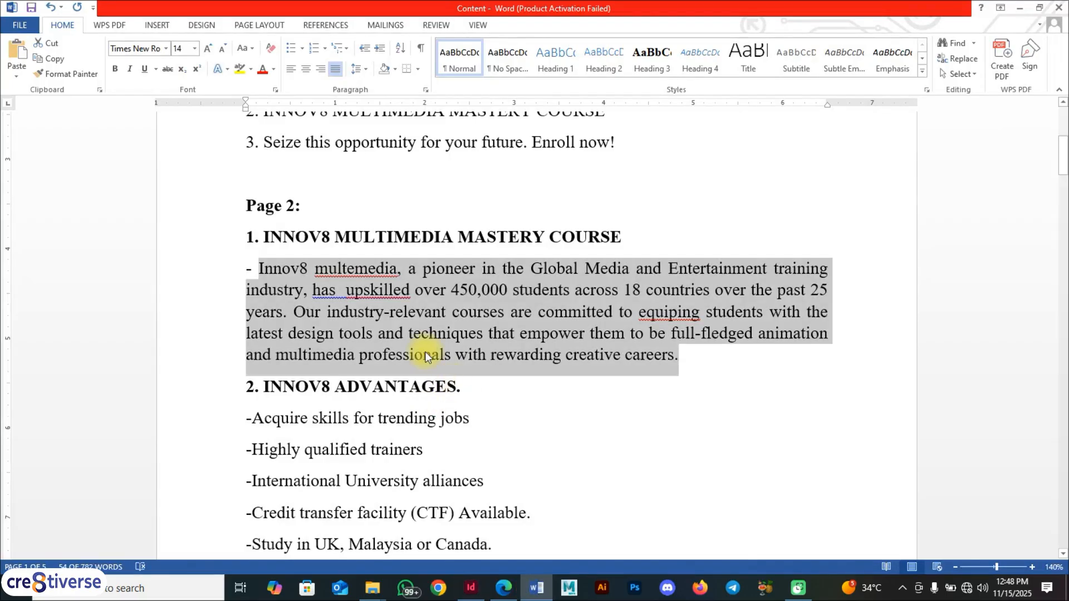
pyautogui.click(503, 587)
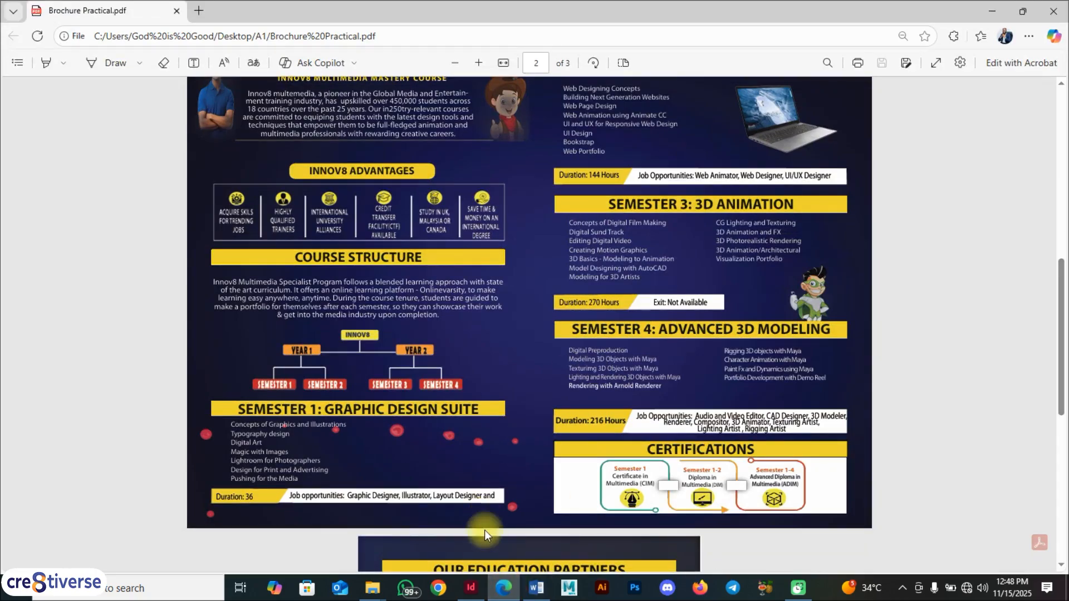
pyautogui.click(473, 588)
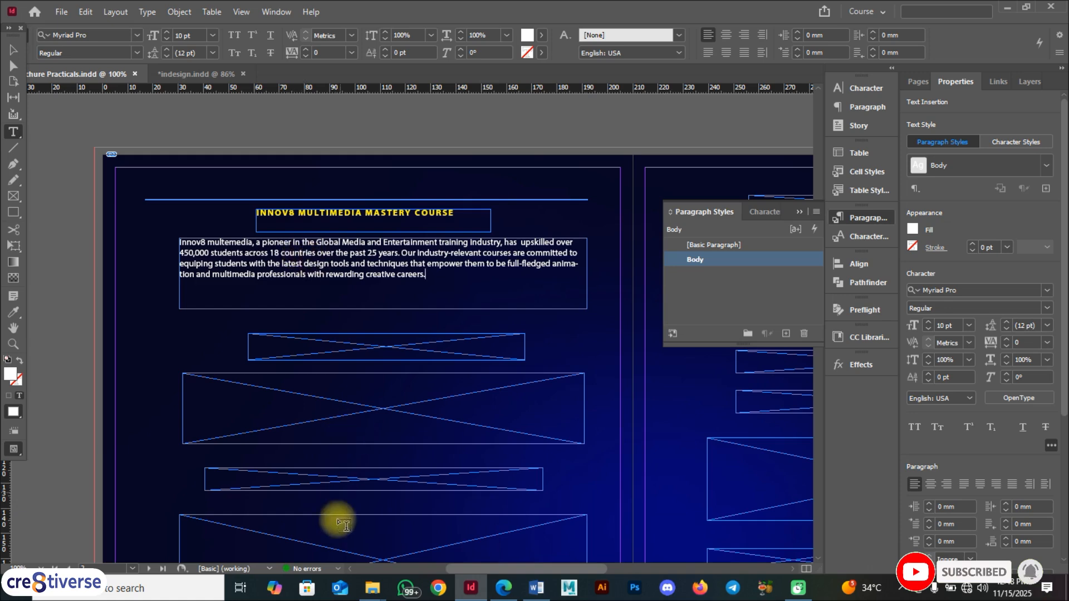
pyautogui.click(503, 587)
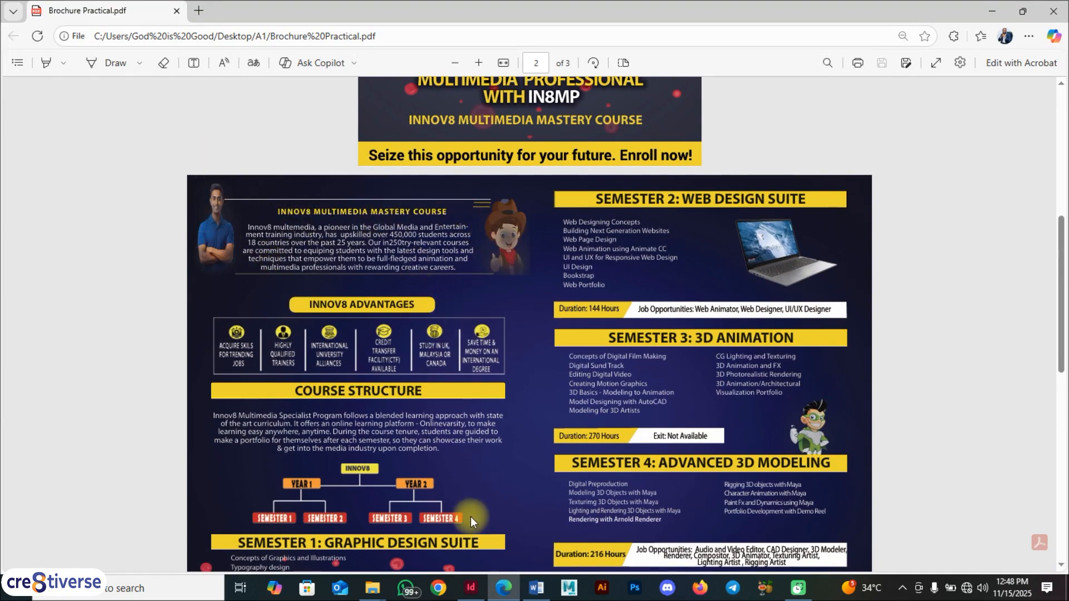
pyautogui.click(473, 590)
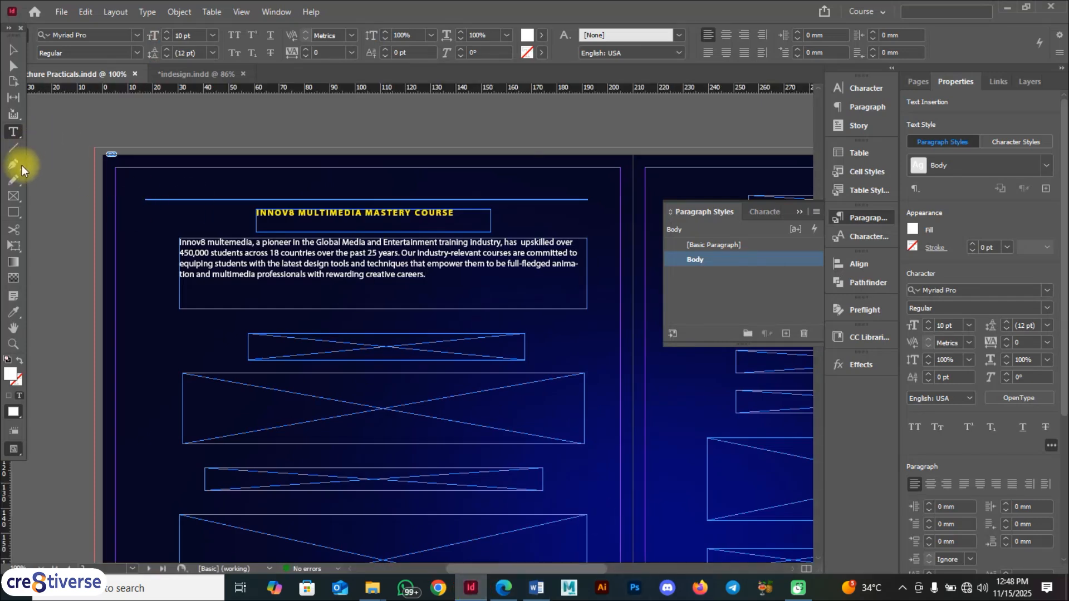
# - Draw two rectangular picture frames over the intro text's ends, about 30.5 × 53 mm on the left and 36 × 53 mm on the right
pyautogui.click(13, 198)
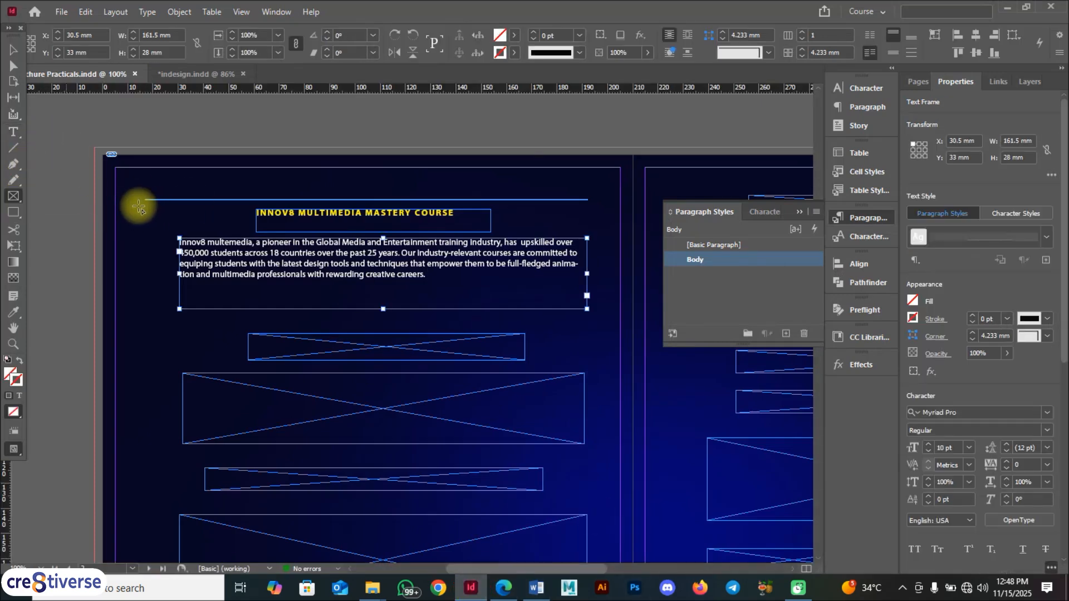
pyautogui.moveTo(128, 198); pyautogui.dragTo(205, 333)
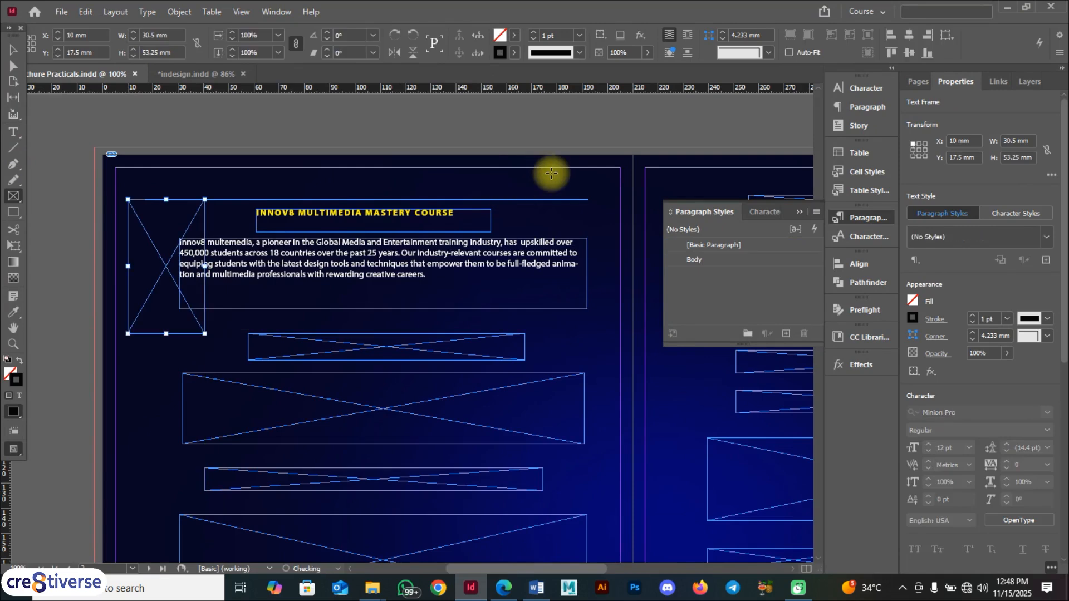
pyautogui.moveTo(604, 199); pyautogui.dragTo(514, 333)
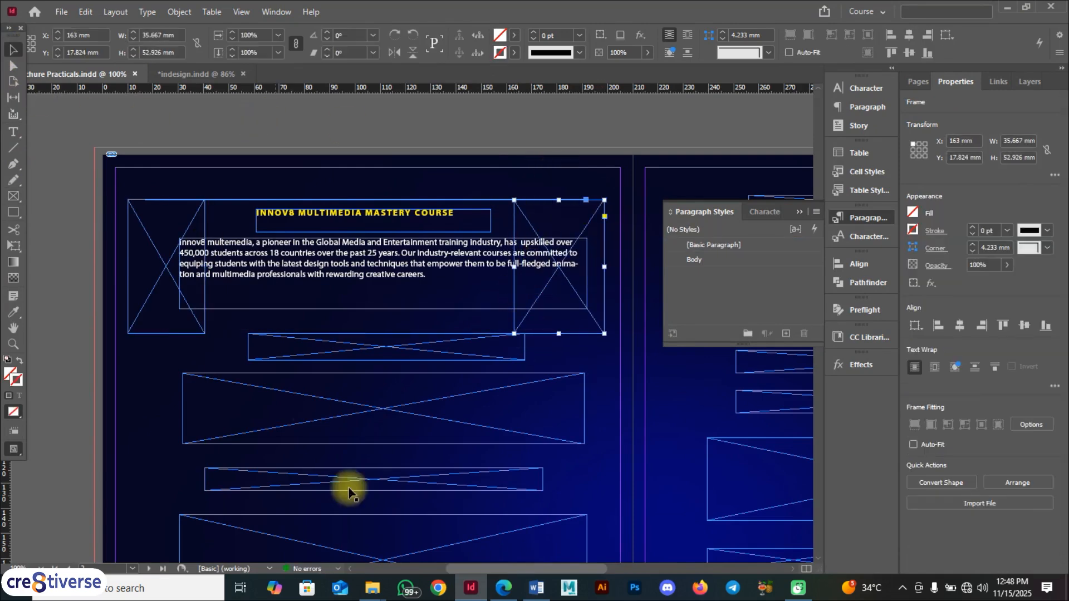
# - Check the man's picture in the reference PDF, and place the P2 man Photoshop file into the frame left of the intro text
pyautogui.click(504, 587)
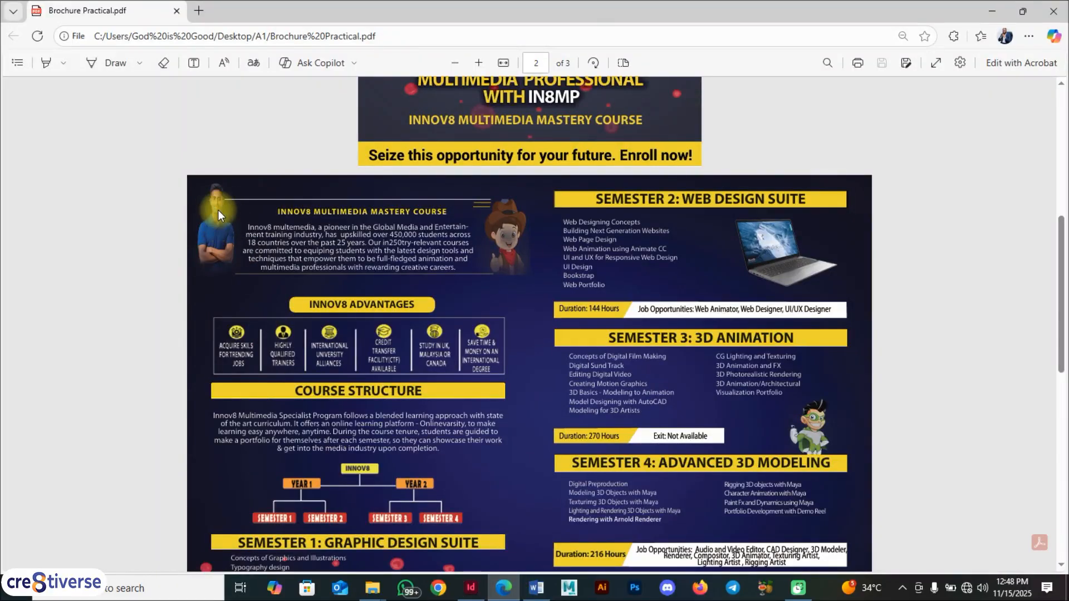
pyautogui.click(470, 588)
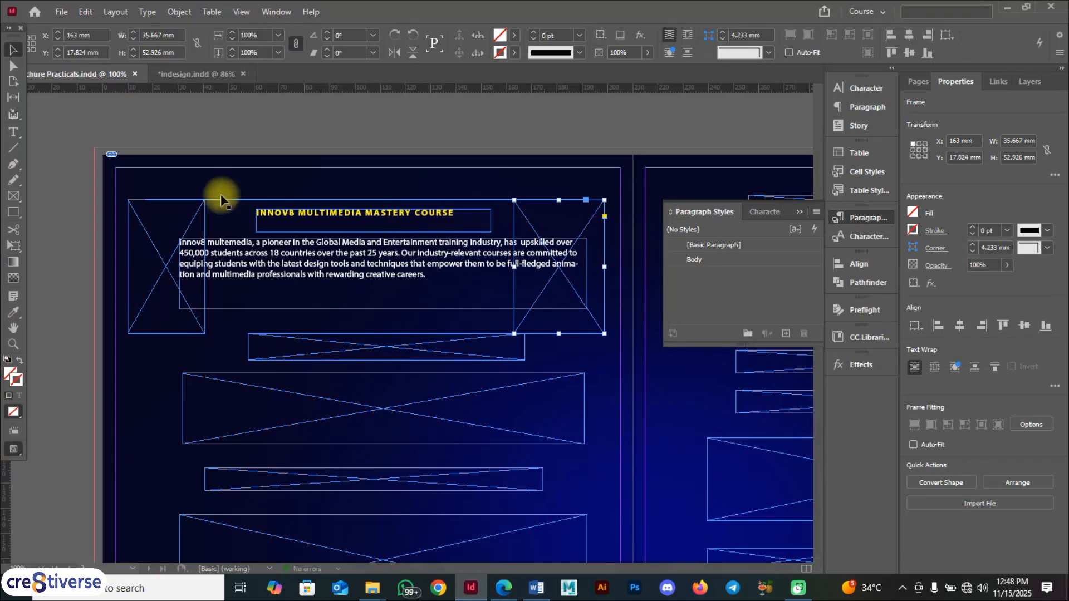
pyautogui.click(164, 268)
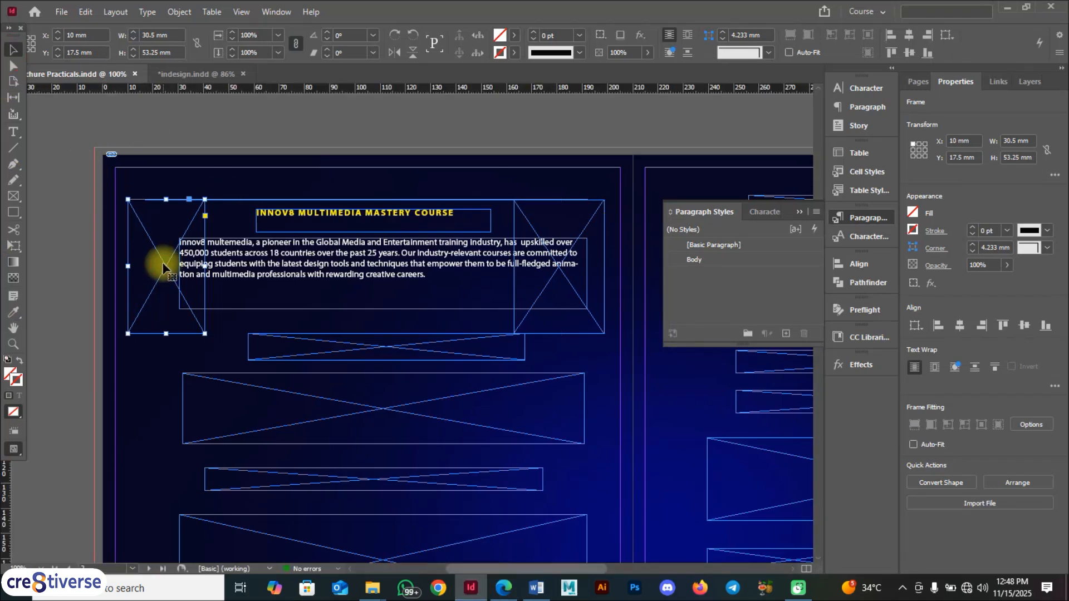
pyautogui.hotkey('ctrl', 'd')
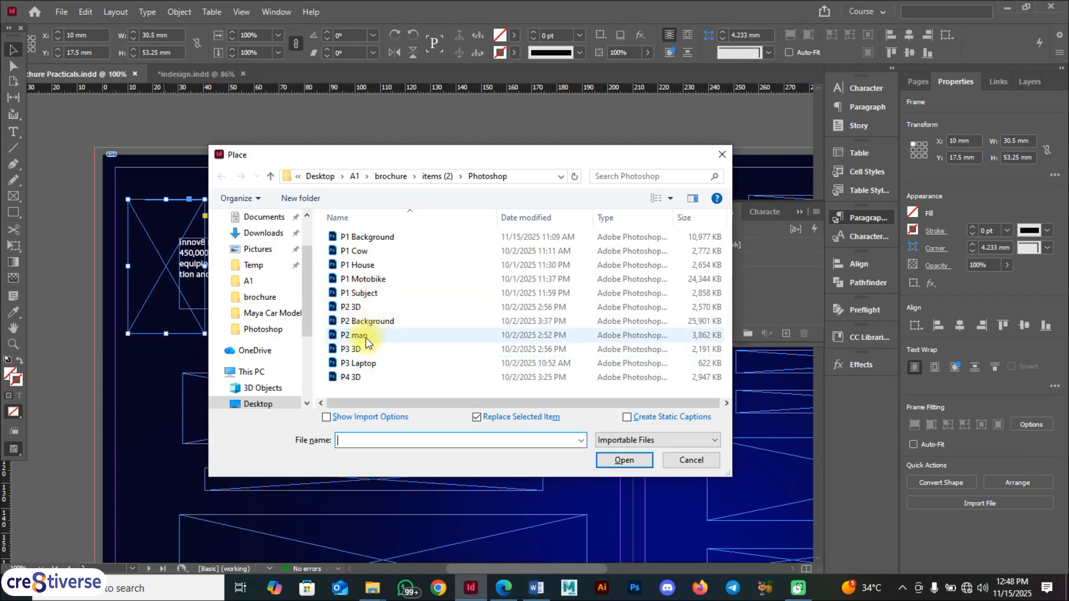
pyautogui.click(369, 337)
pyautogui.click(642, 461)
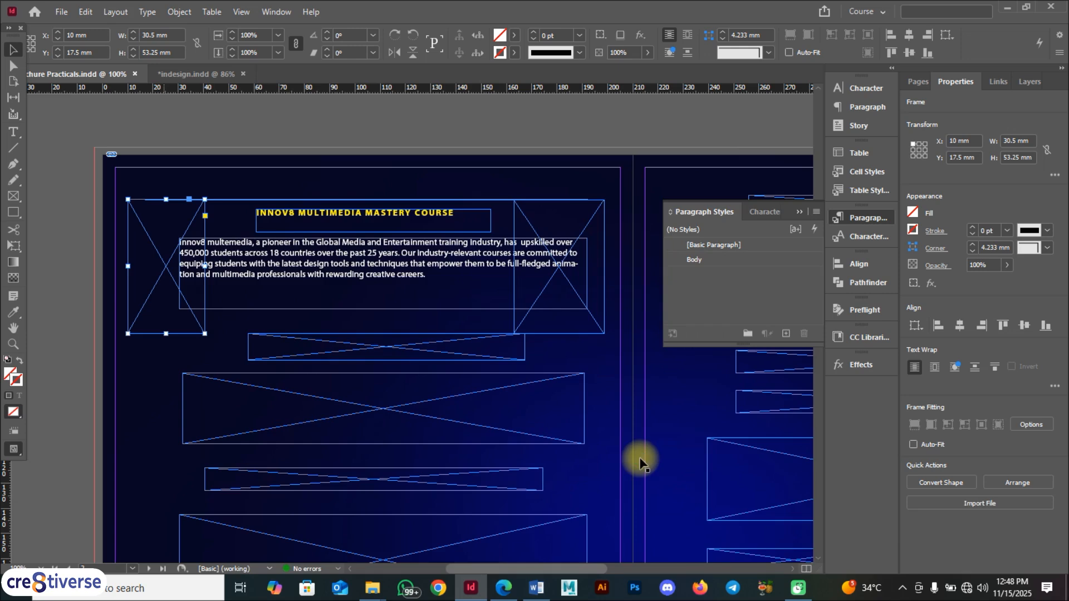
# - Scale the man image inside its frame down to about 67 mm square so his upper body fits beside the intro text
pyautogui.scroll(-2, 189, 272)
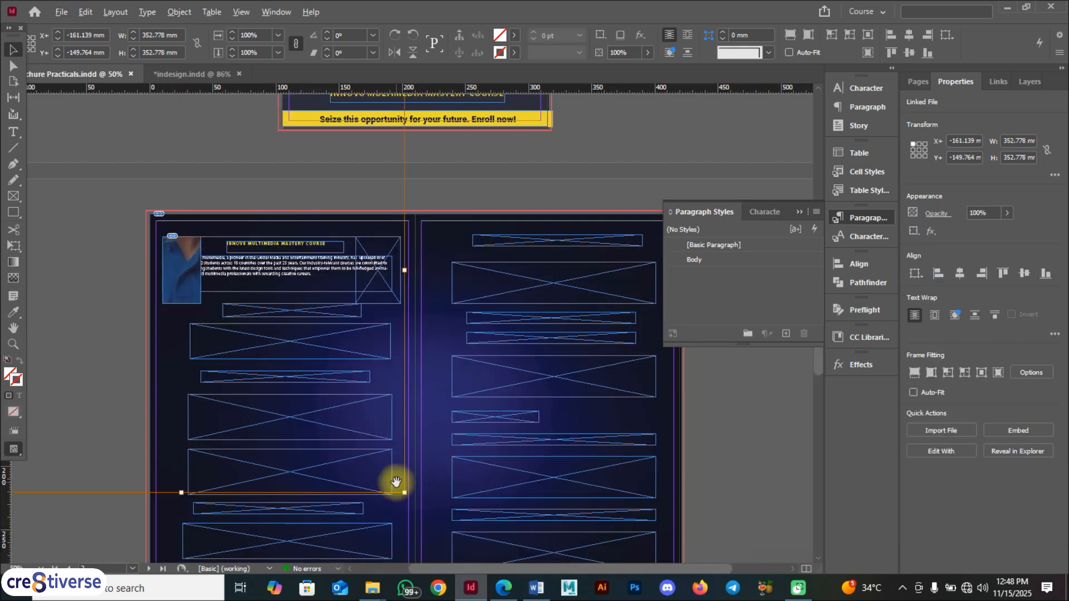
pyautogui.scroll(-2, 396, 484)
pyautogui.moveTo(408, 351); pyautogui.dragTo(375, 315)
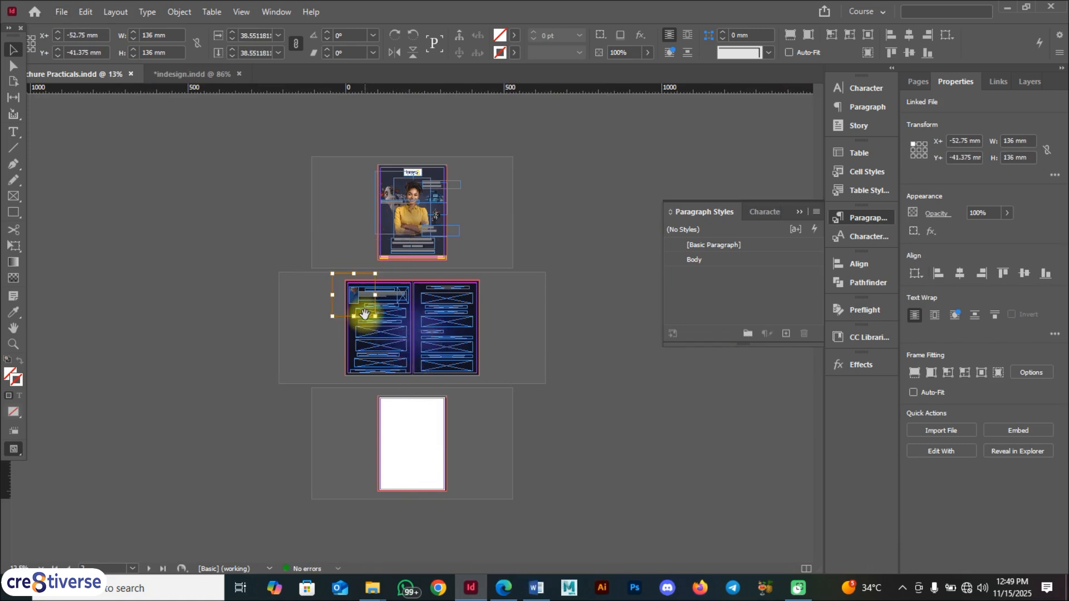
pyautogui.hotkey('ctrl', '0')
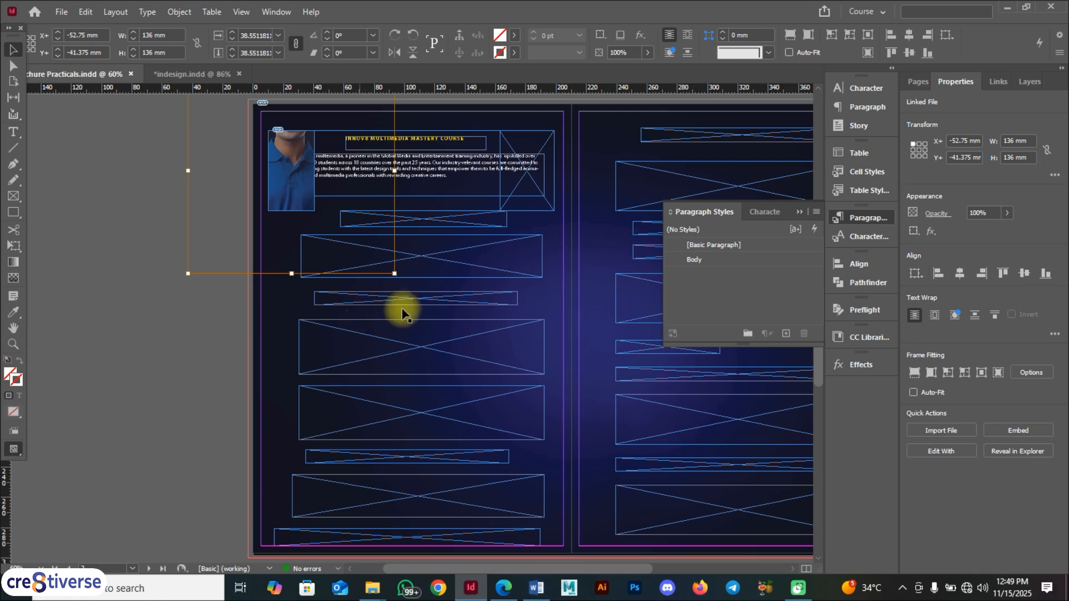
pyautogui.moveTo(396, 273); pyautogui.dragTo(341, 221)
pyautogui.click(197, 203)
# - Enlarge the man's picture frame from its center to about 48.5 × 84.7 mm so the whole figure fits, and deselect it
pyautogui.click(295, 178)
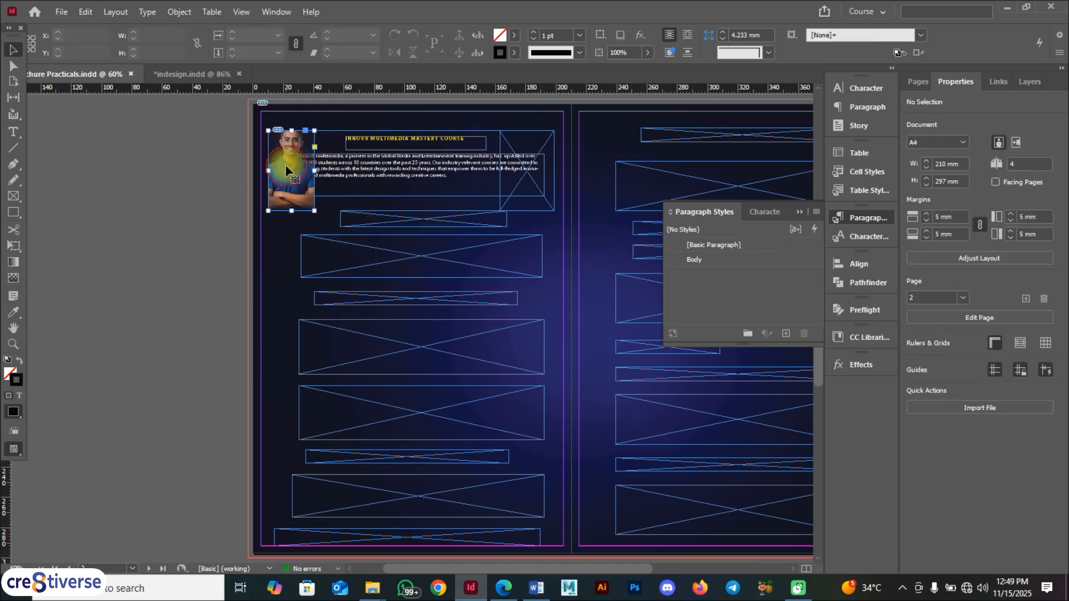
pyautogui.moveTo(315, 212); pyautogui.dragTo(329, 235)
pyautogui.hotkey('ctrl', 'z')
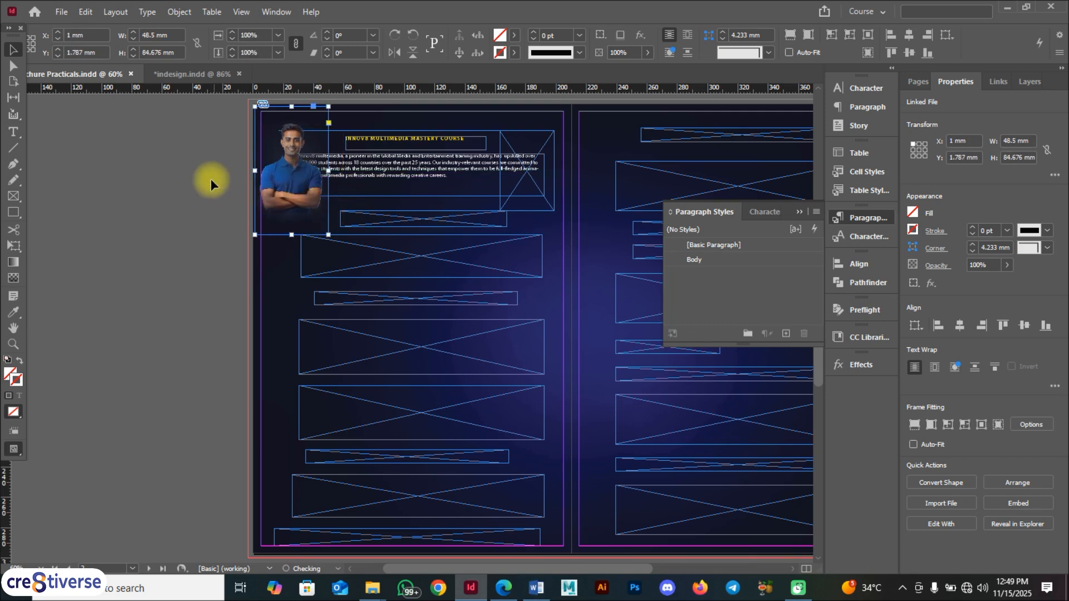
pyautogui.click(210, 178)
pyautogui.click(310, 188)
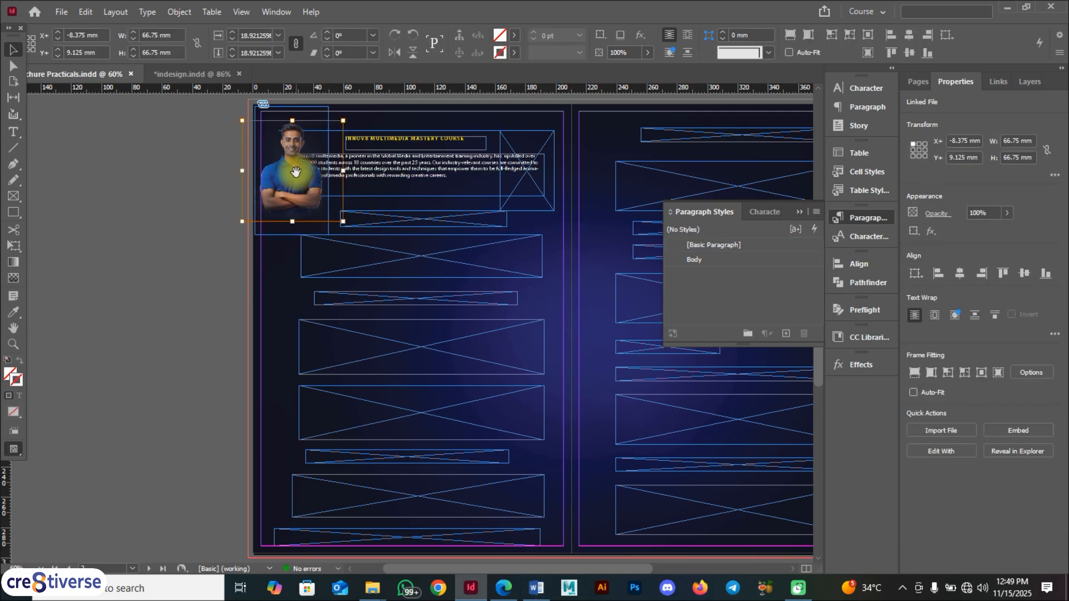
pyautogui.click(138, 199)
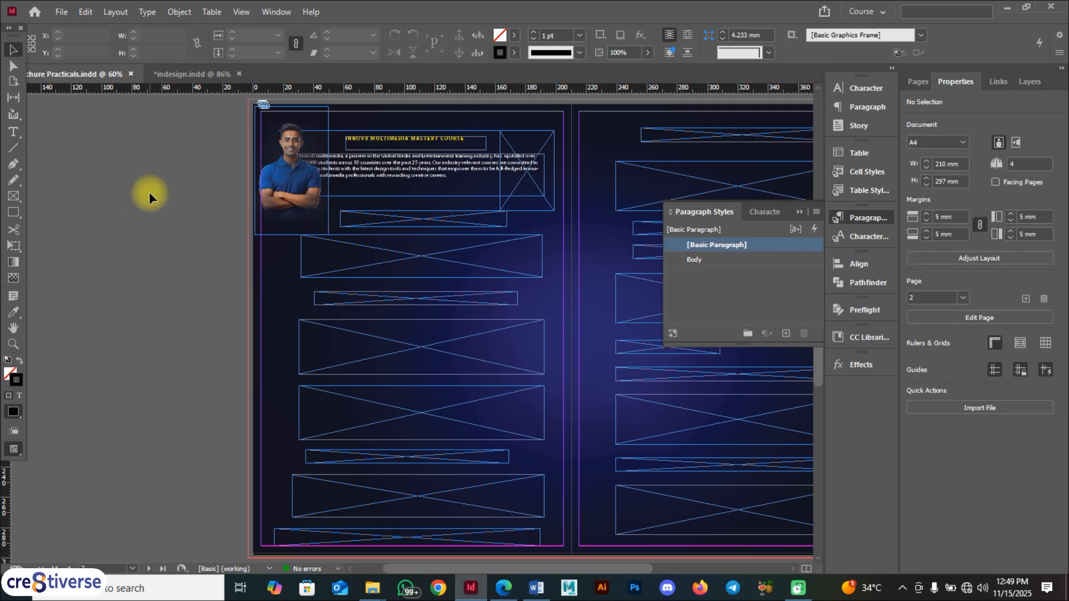
# - Place the P2 3D Photoshop file into the empty picture frame at the right end of the intro text
pyautogui.click(534, 166)
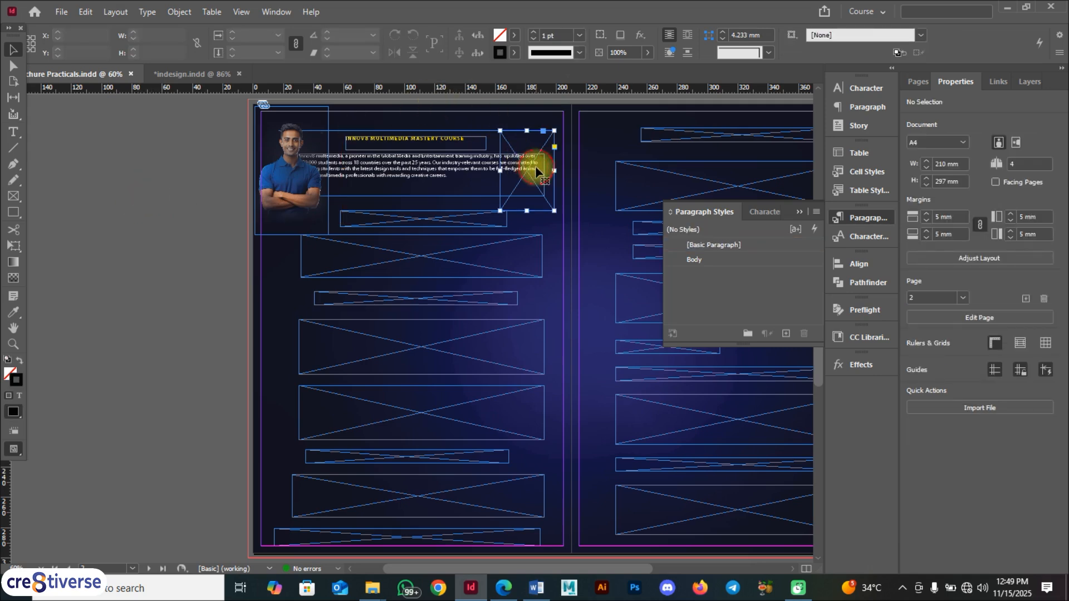
pyautogui.hotkey('ctrl', 'd')
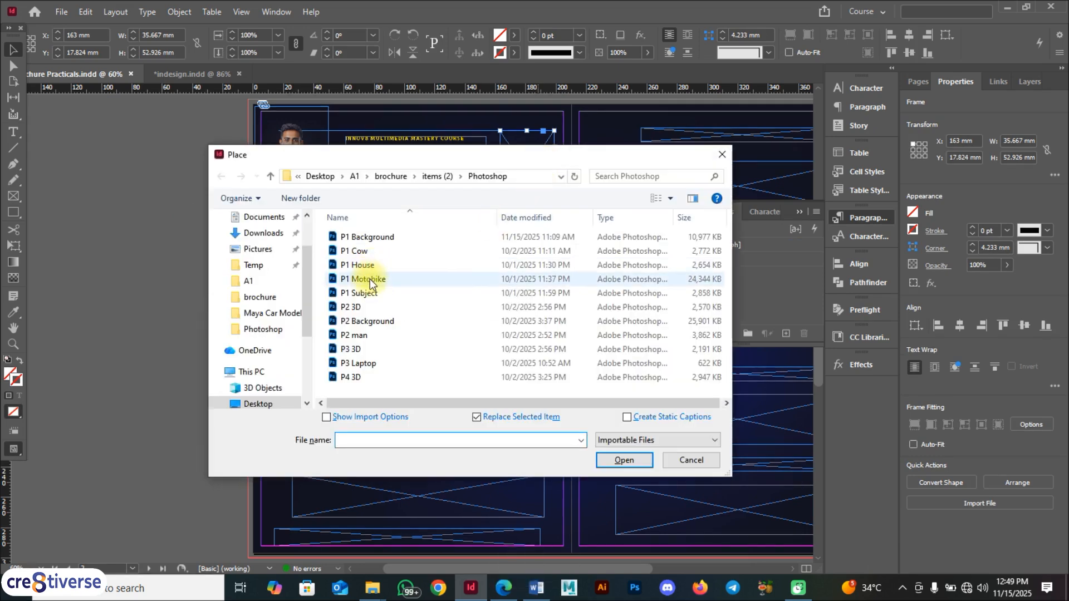
pyautogui.click(363, 306)
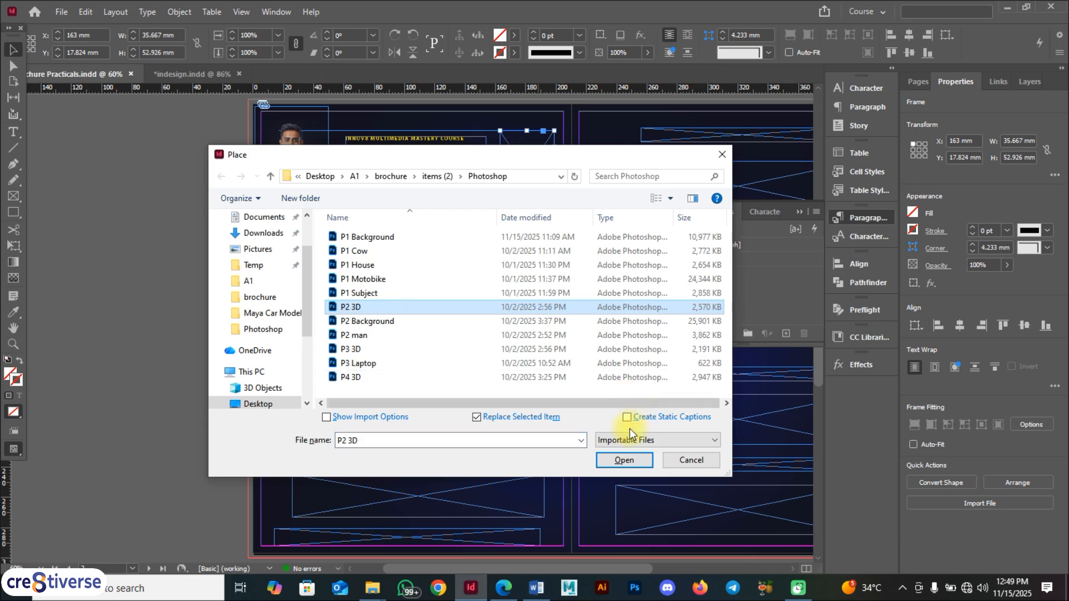
pyautogui.click(624, 460)
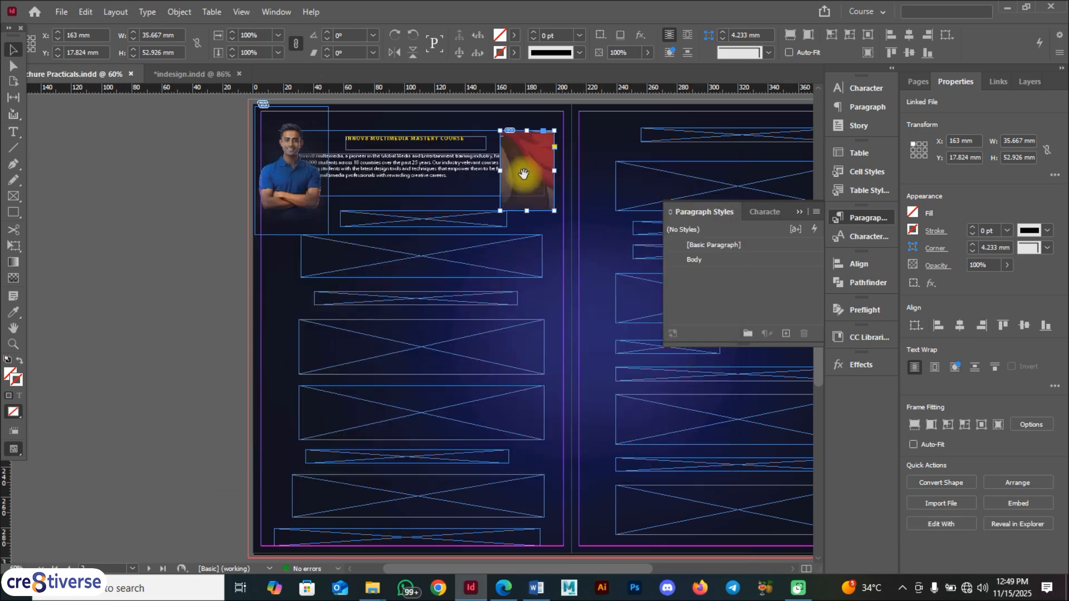
# - Scale the cowboy image inside its frame down to about 63.4 mm square so the character fits beside the intro text
pyautogui.scroll(-2, 529, 170)
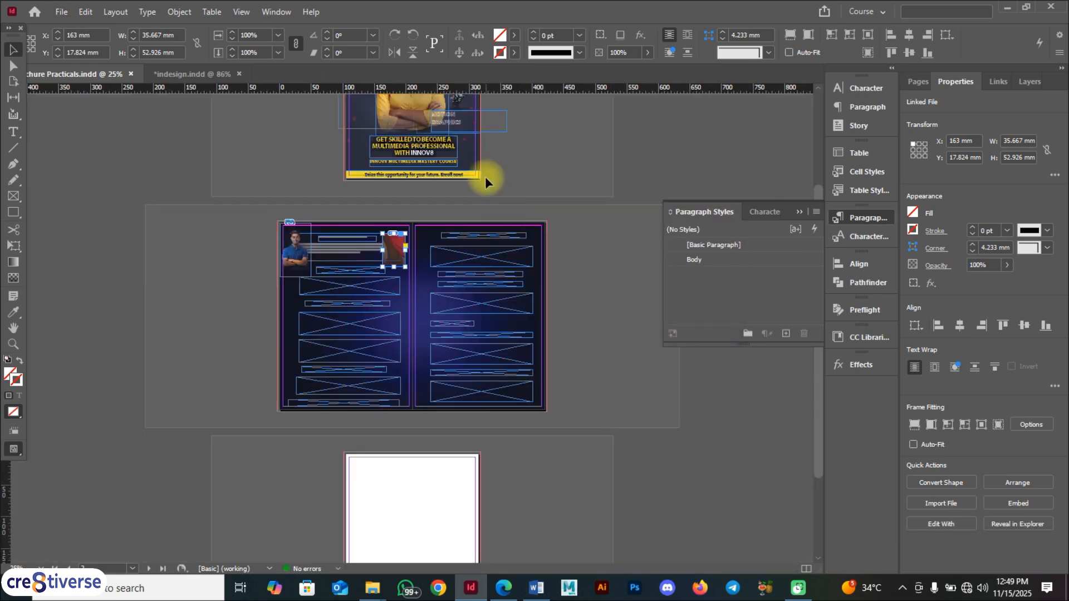
pyautogui.scroll(3, 485, 177)
pyautogui.scroll(-1, 500, 309)
pyautogui.scroll(-2, 505, 336)
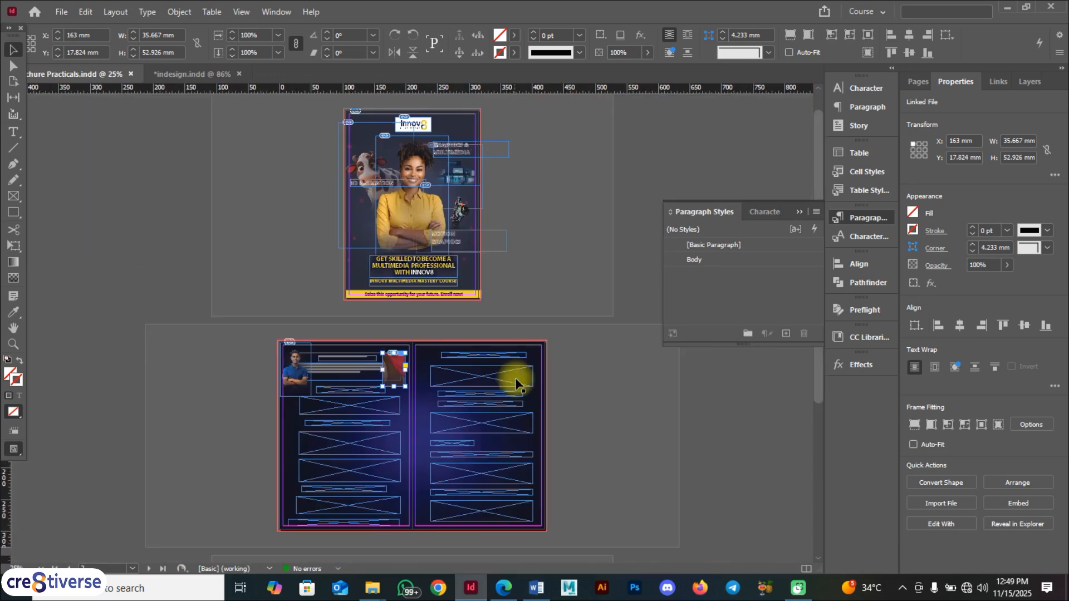
pyautogui.click(392, 370)
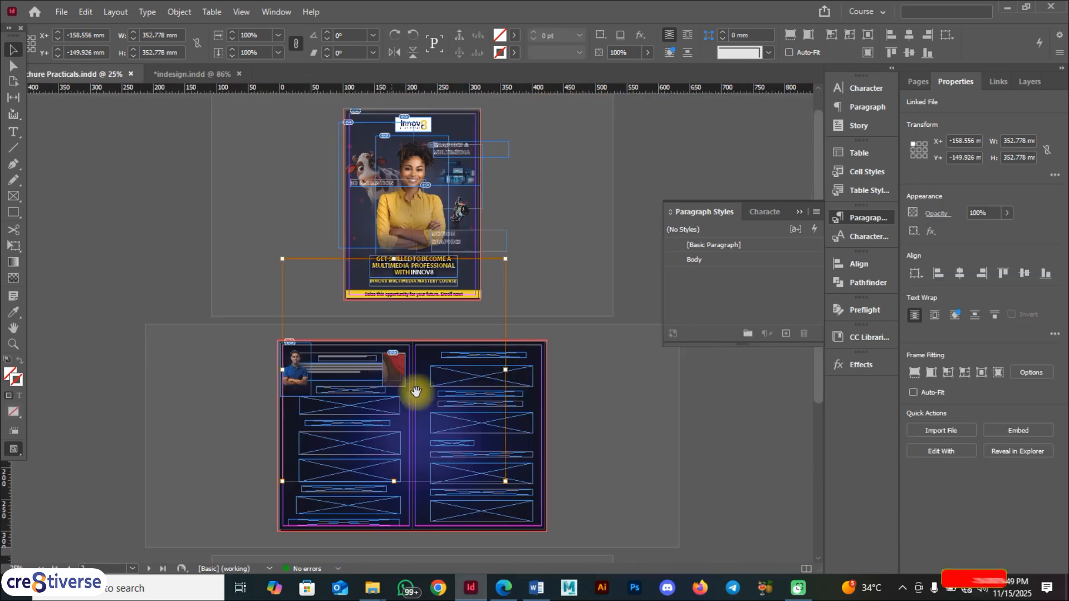
pyautogui.moveTo(504, 481); pyautogui.dragTo(374, 390)
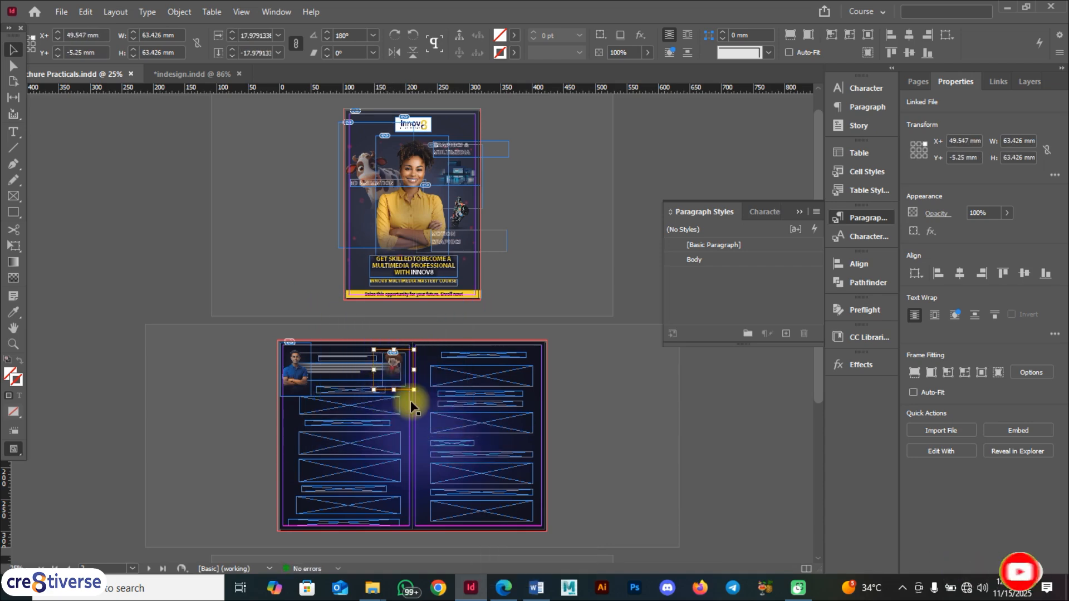
pyautogui.hotkey('ctrl', '0')
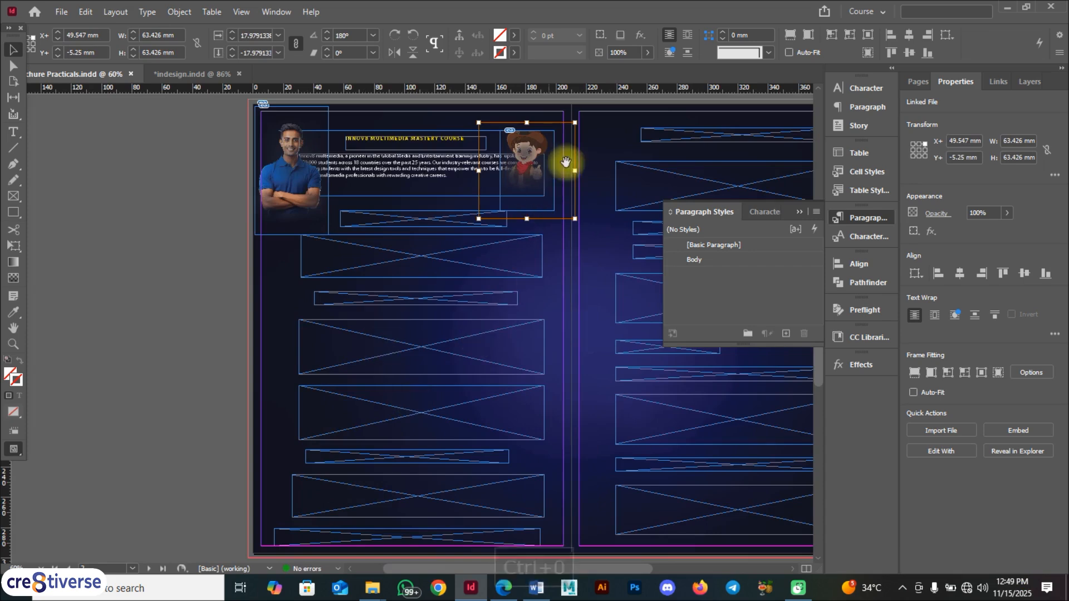
# - Enlarge the cowboy's picture frame from its center to about 48.3 × 71.7 mm, and preview the spread full screen
pyautogui.click(167, 195)
pyautogui.click(521, 159)
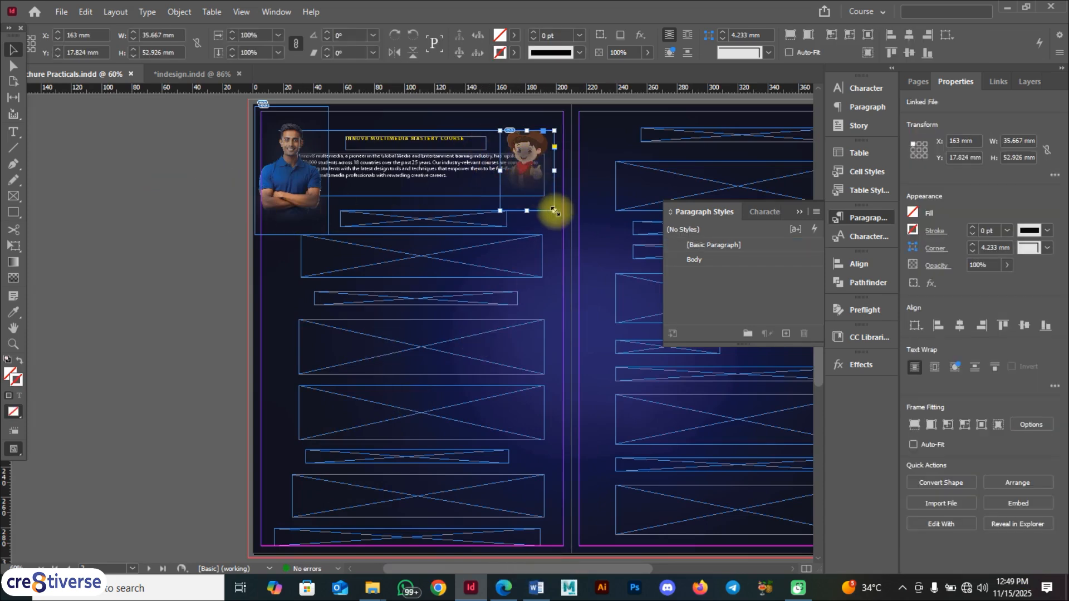
pyautogui.moveTo(554, 210); pyautogui.dragTo(564, 225)
pyautogui.moveTo(541, 168); pyautogui.dragTo(542, 165)
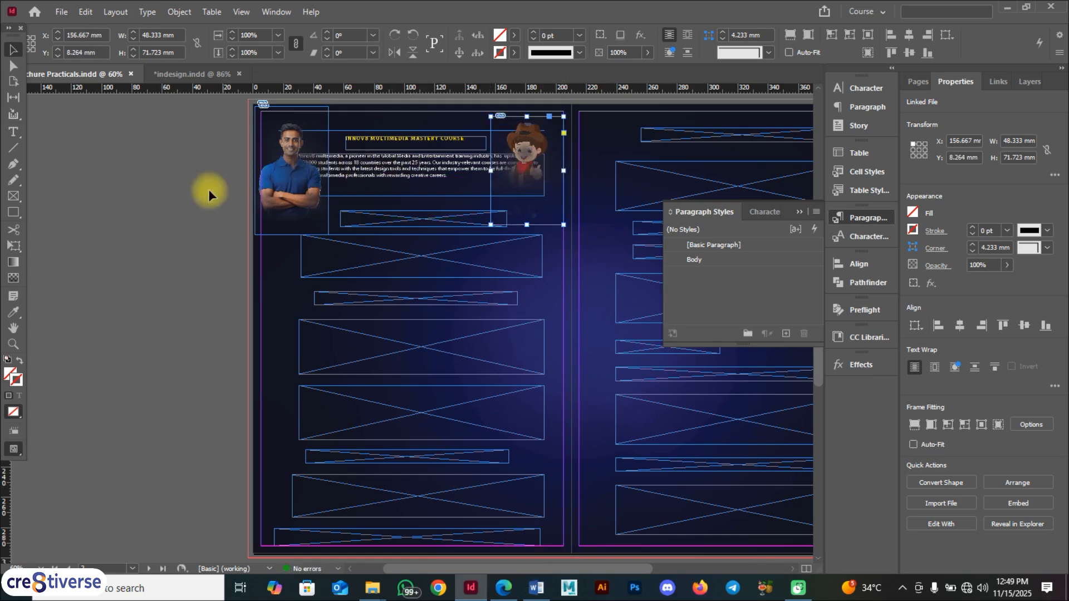
pyautogui.click(182, 192)
pyautogui.hotkey('shift', 'w')
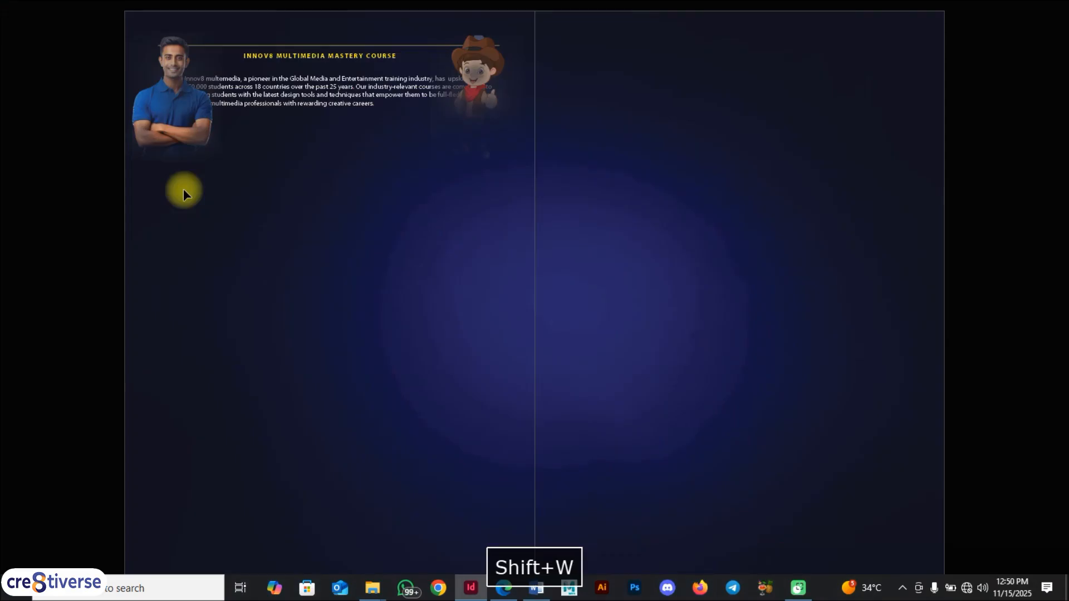
pyautogui.hotkey('shift', 'w')
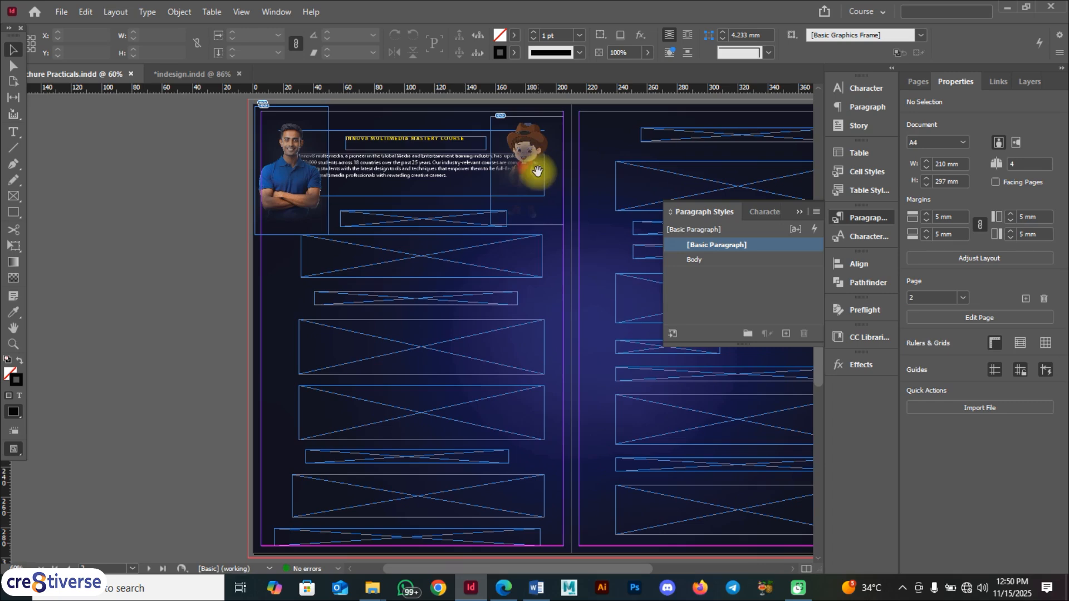
# - Enlarge the cowboy's picture frame further from its center to about 98 mm high, and preview the spread again
pyautogui.click(537, 171)
pyautogui.click(171, 191)
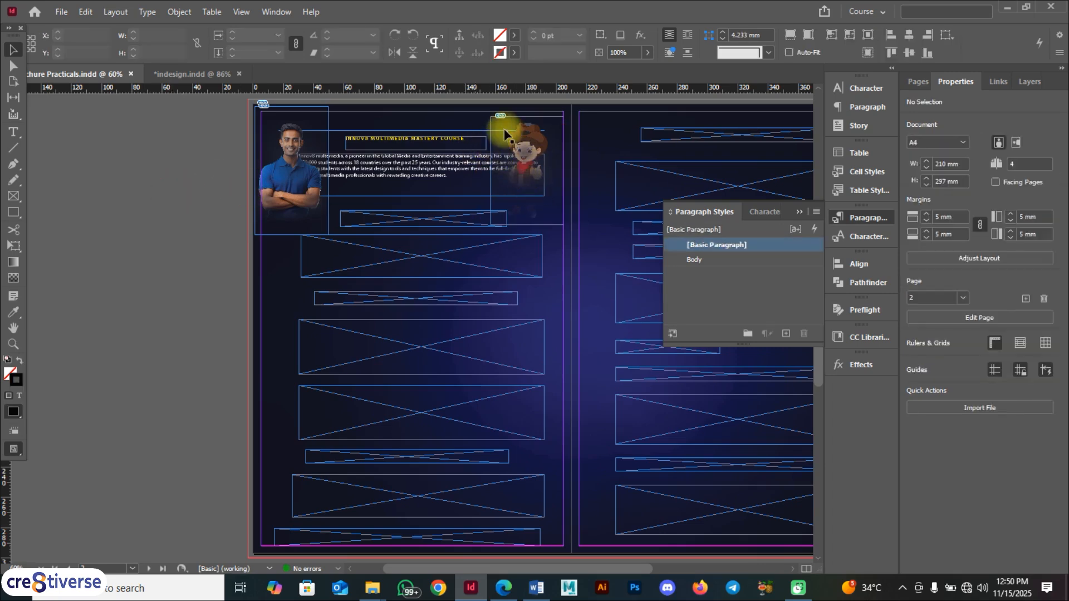
pyautogui.click(505, 133)
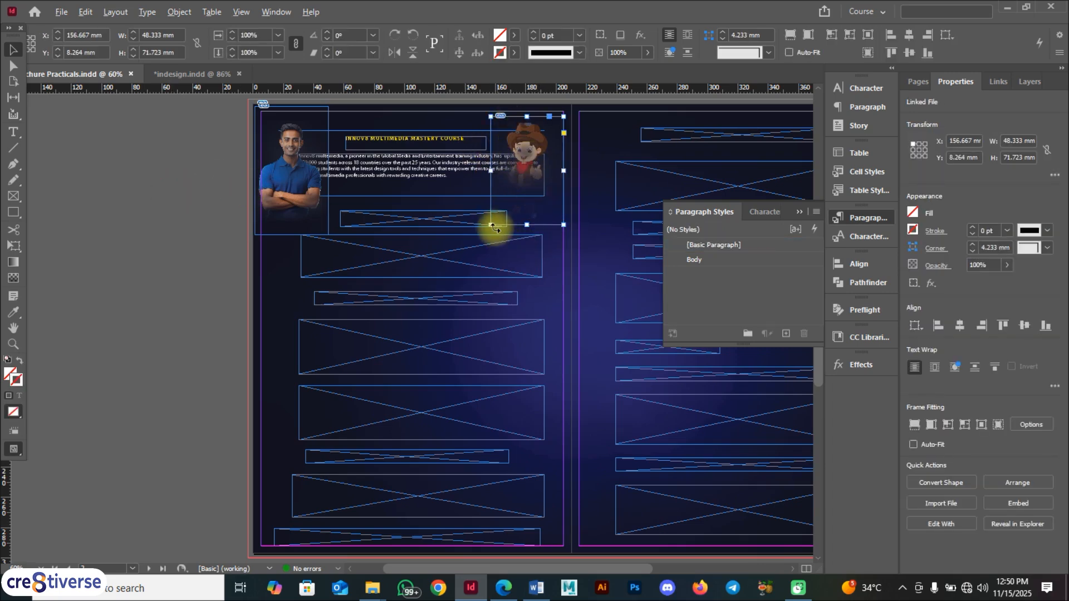
pyautogui.moveTo(491, 226); pyautogui.dragTo(477, 244)
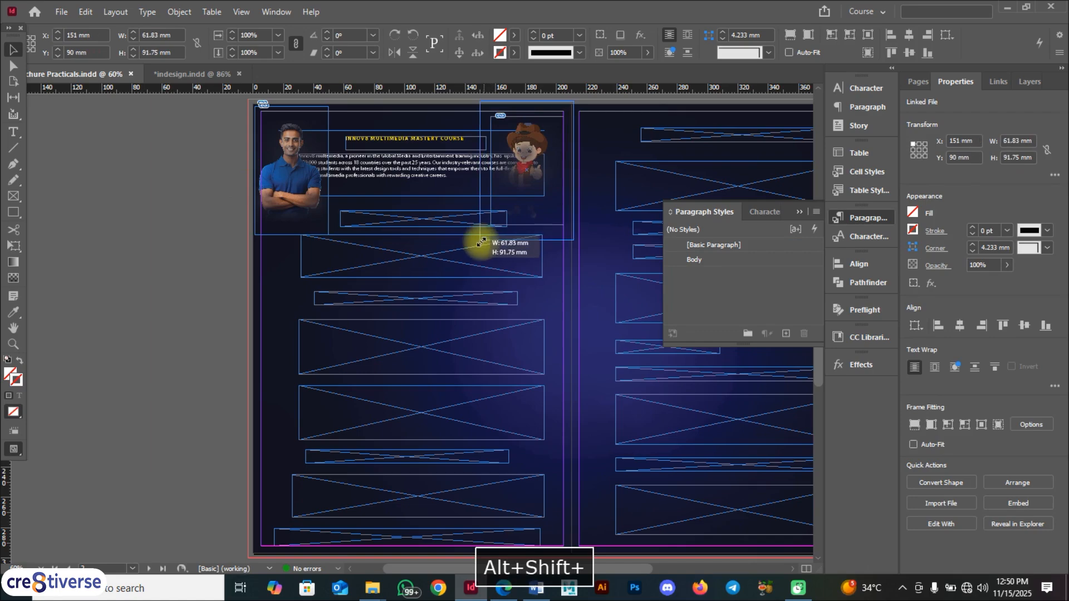
pyautogui.click(177, 170)
pyautogui.hotkey('shift', 'w')
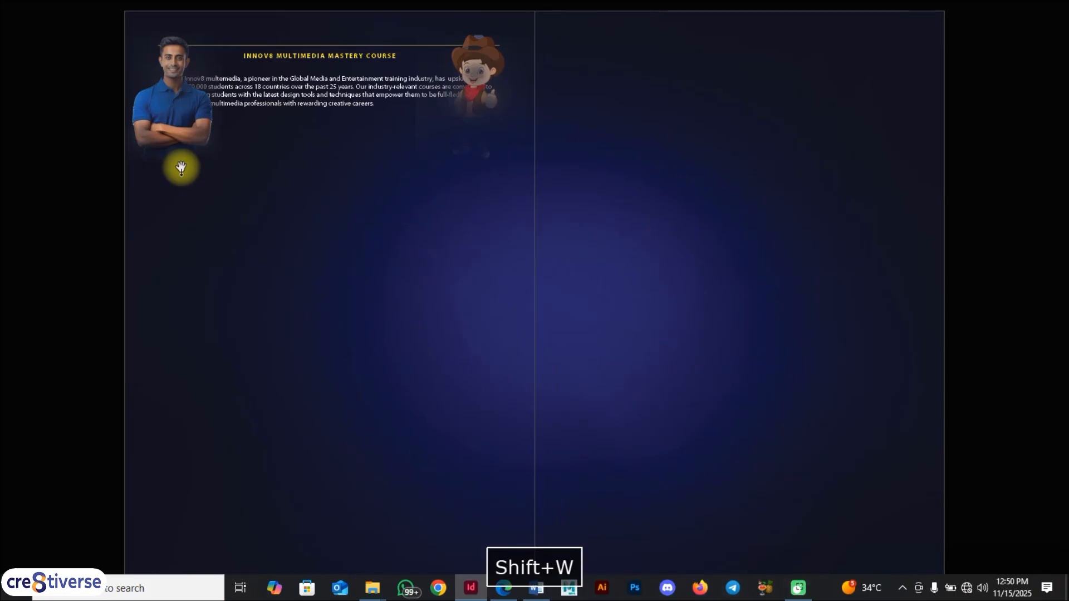
pyautogui.hotkey('shift', 'w')
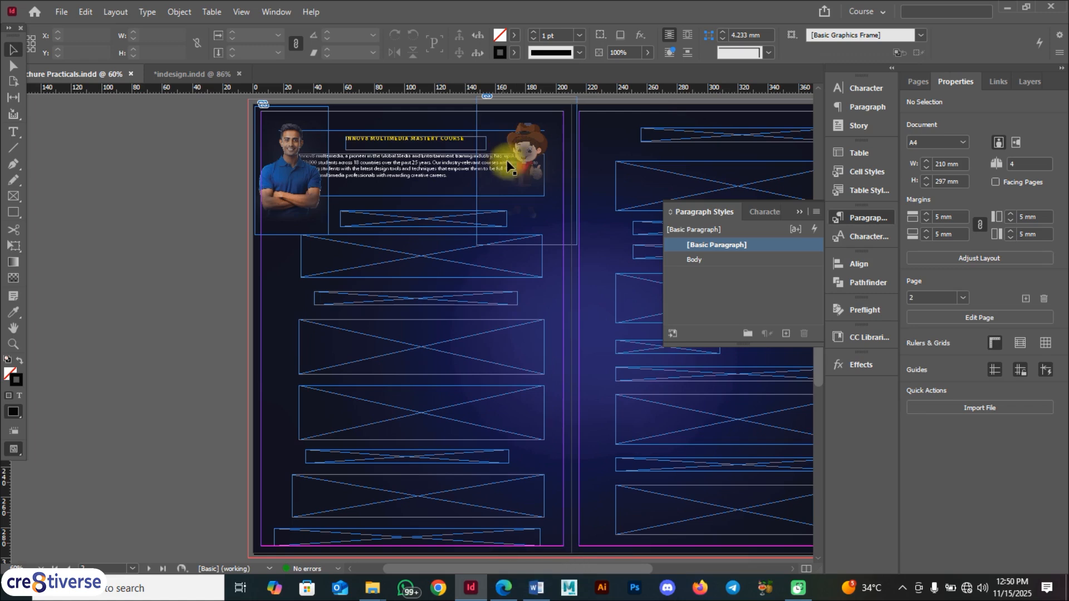
# - Trim the left and bottom edges of the cowboy's frame to about 54.9 × 73 mm, and check the spread in full-screen preview
pyautogui.click(519, 164)
pyautogui.click(172, 162)
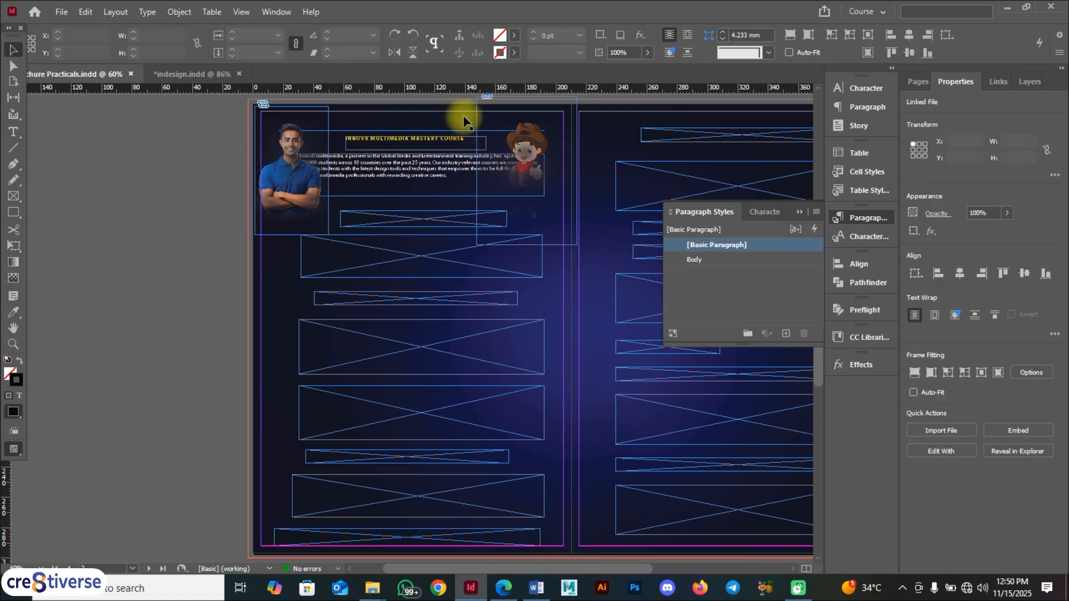
pyautogui.click(499, 131)
pyautogui.moveTo(478, 171); pyautogui.dragTo(494, 173)
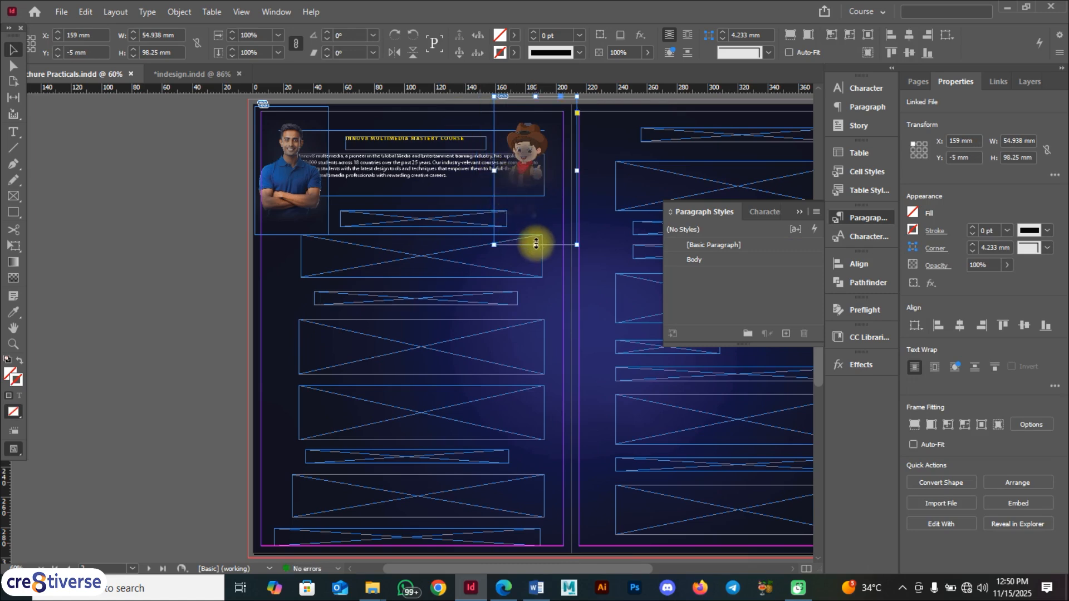
pyautogui.moveTo(535, 243); pyautogui.dragTo(536, 207)
pyautogui.hotkey('shift', 'w')
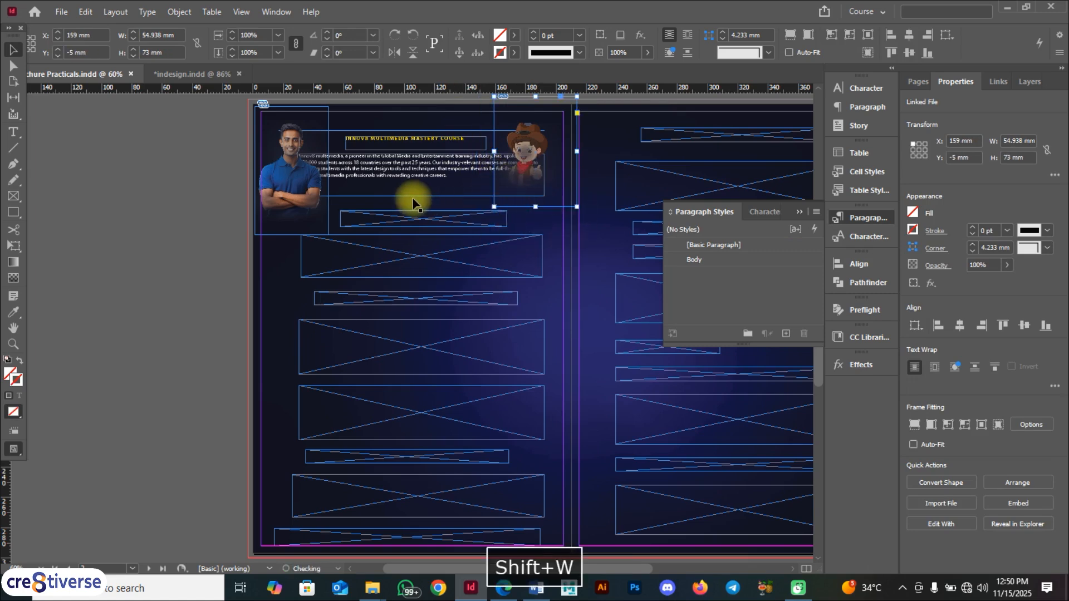
pyautogui.hotkey('shift', 'w')
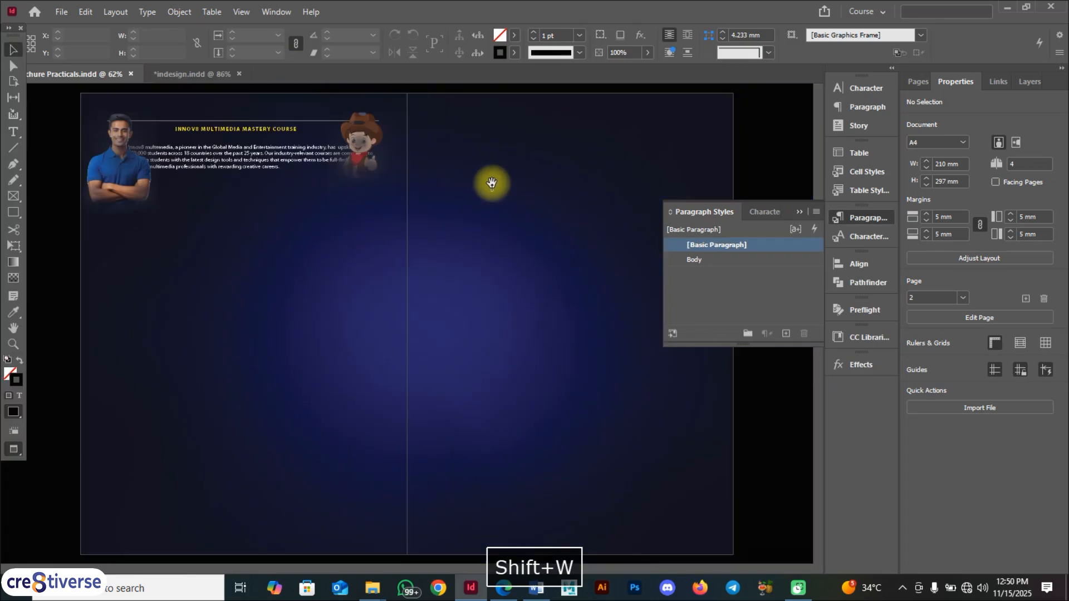
pyautogui.hotkey('shift', 'w')
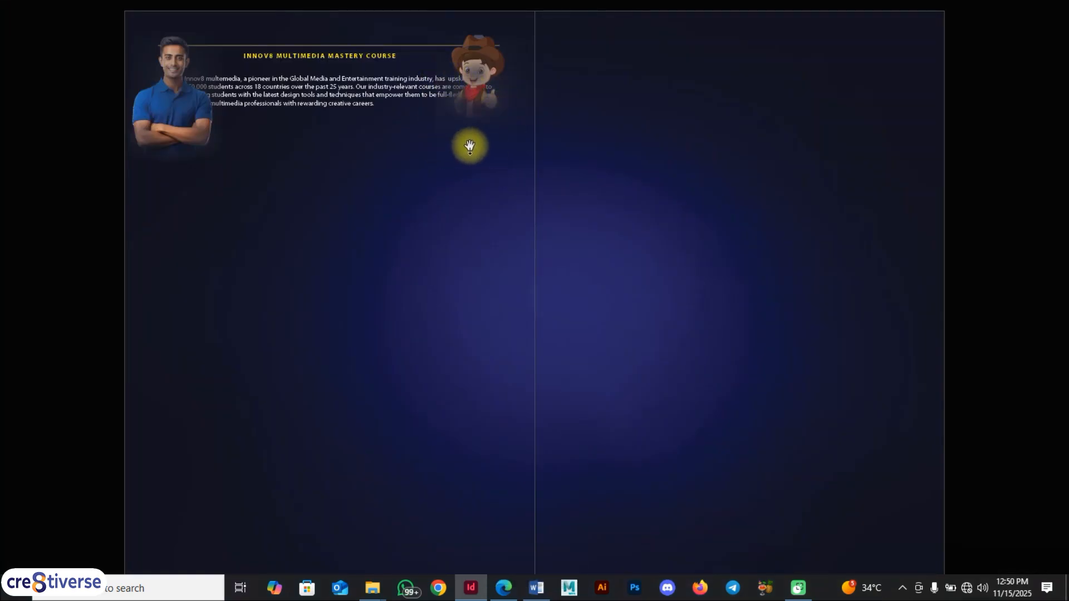
pyautogui.hotkey('shift', 'w')
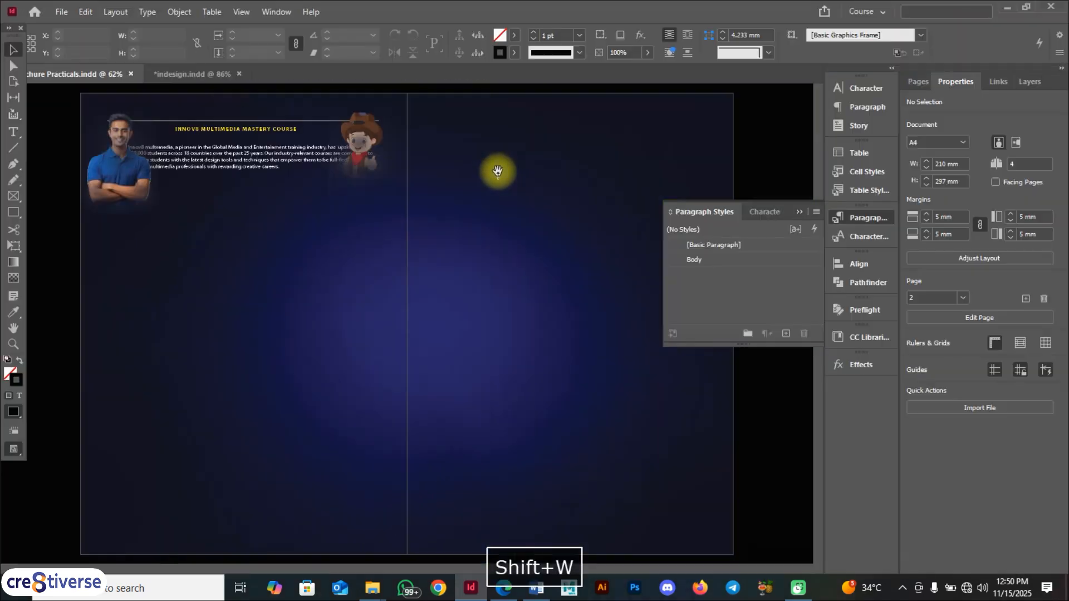
# - Trim the left edge of the cowboy's frame to a width of about 50.9 mm, and scale the image inside it up slightly
pyautogui.click(494, 149)
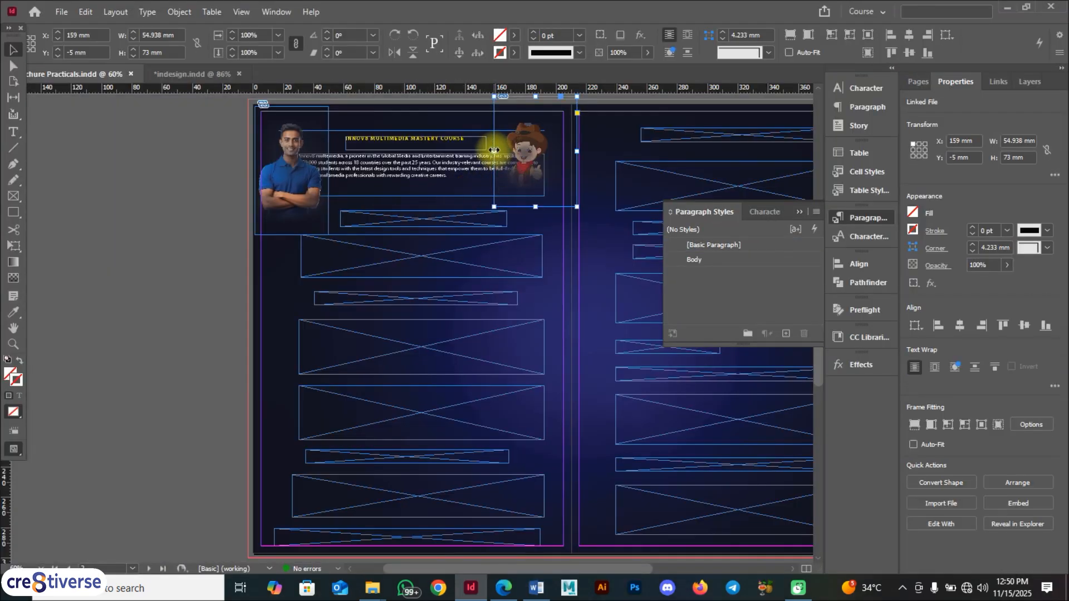
pyautogui.moveTo(494, 149); pyautogui.dragTo(500, 151)
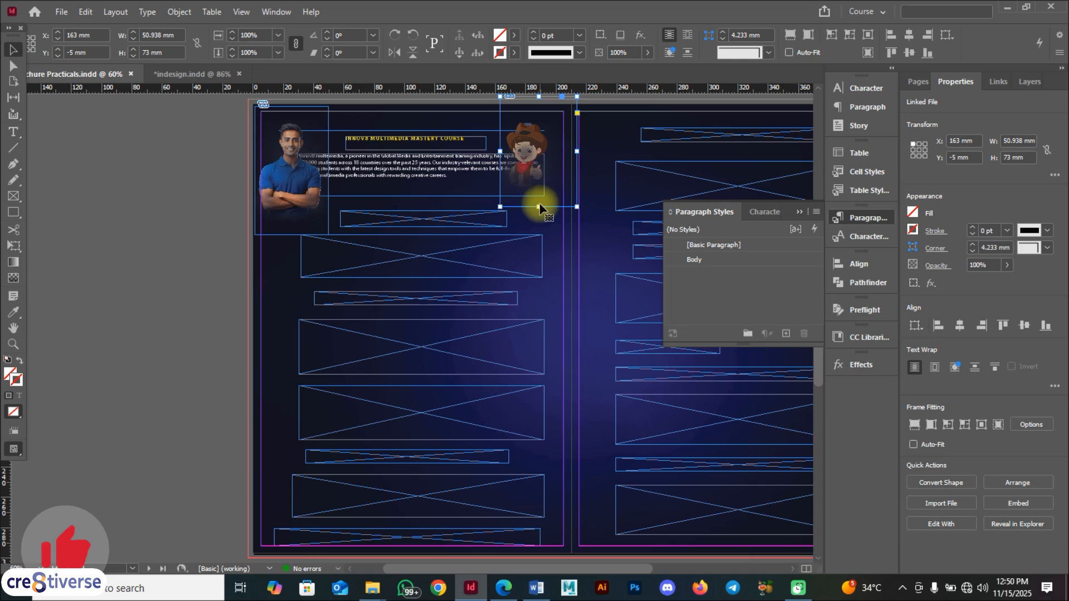
pyautogui.click(534, 153)
pyautogui.moveTo(551, 201); pyautogui.dragTo(580, 222)
pyautogui.click(196, 203)
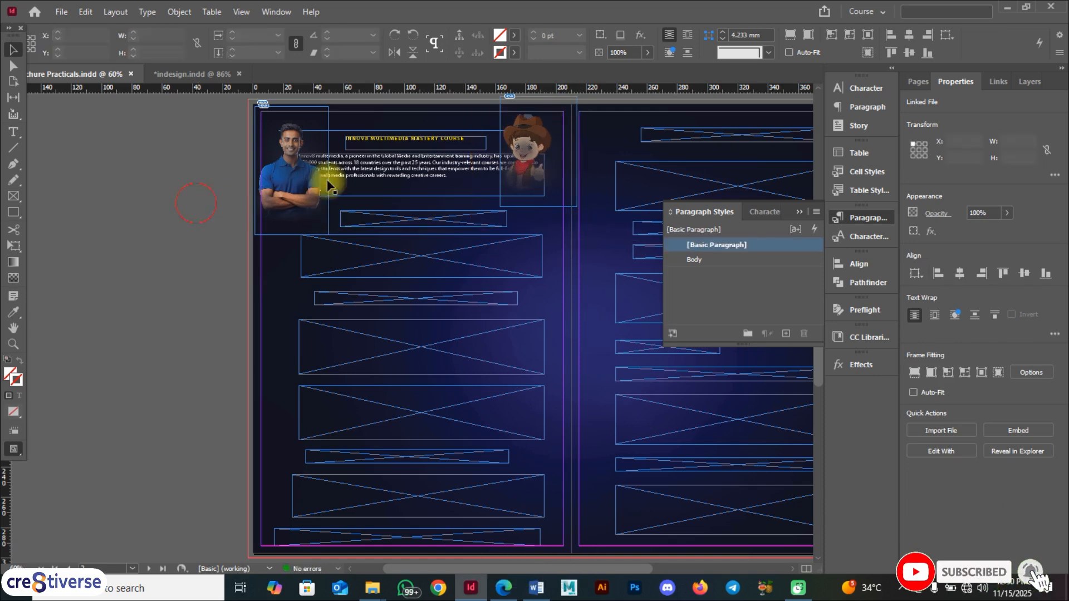
# - Move the cowboy's picture frame to about X 164 mm, Y 1.5 mm, and raise its bottom edge slightly
pyautogui.click(525, 148)
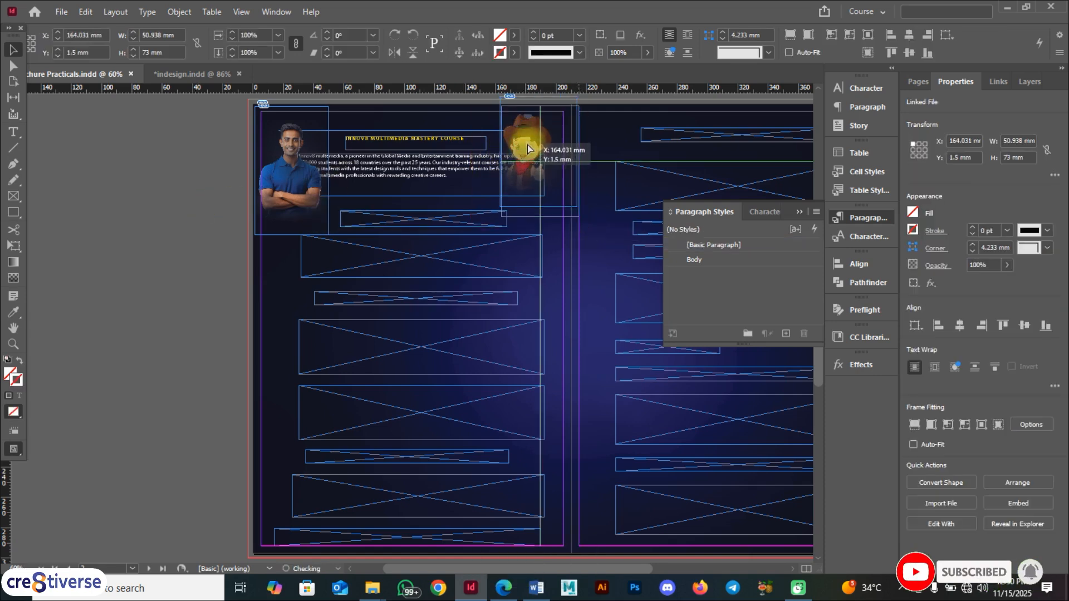
pyautogui.click(423, 202)
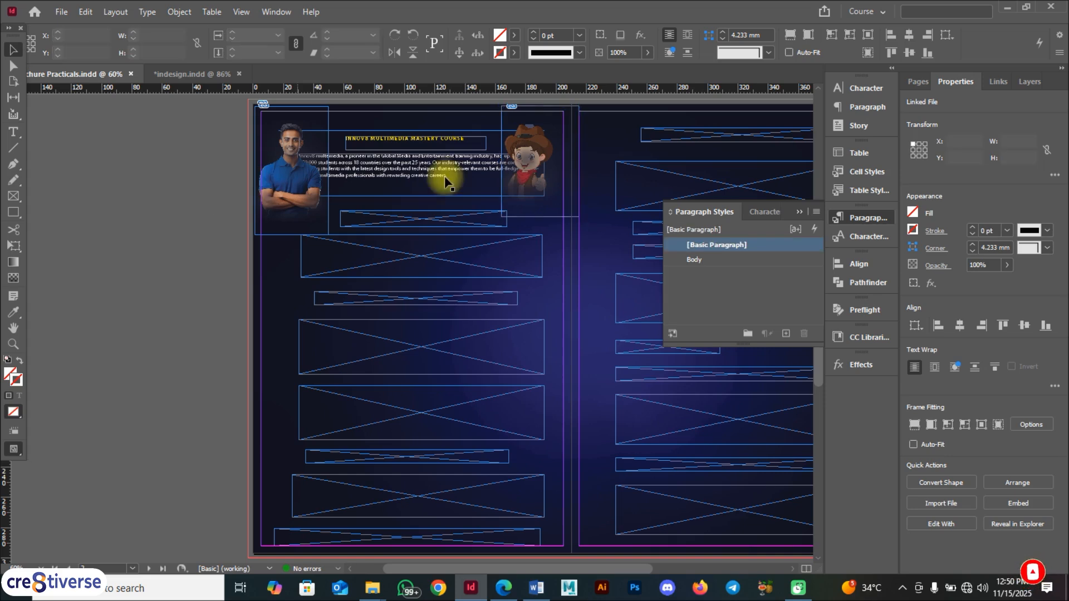
pyautogui.click(528, 190)
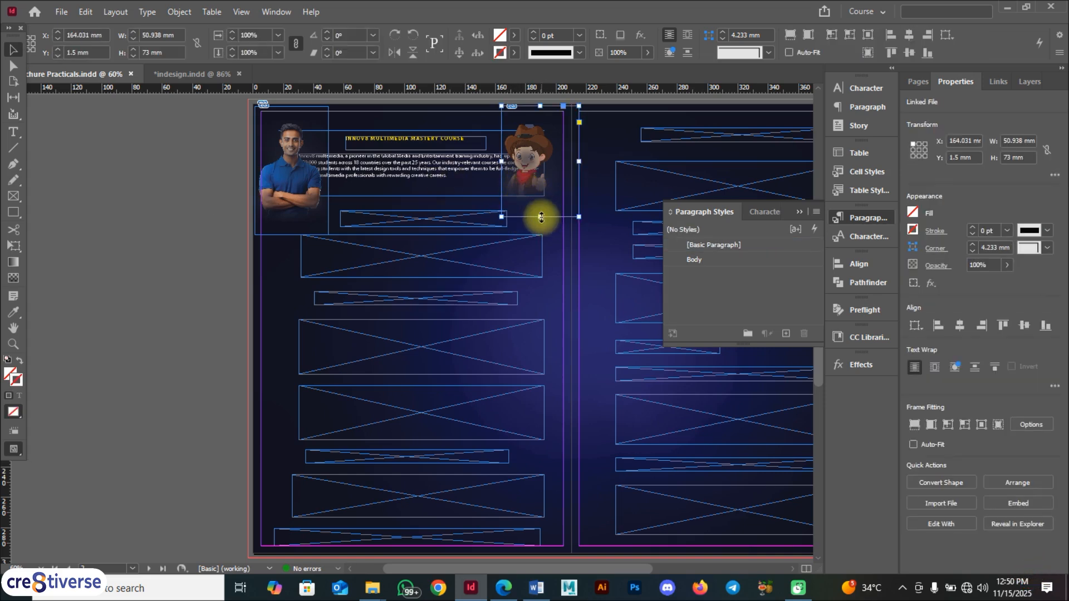
pyautogui.click(162, 167)
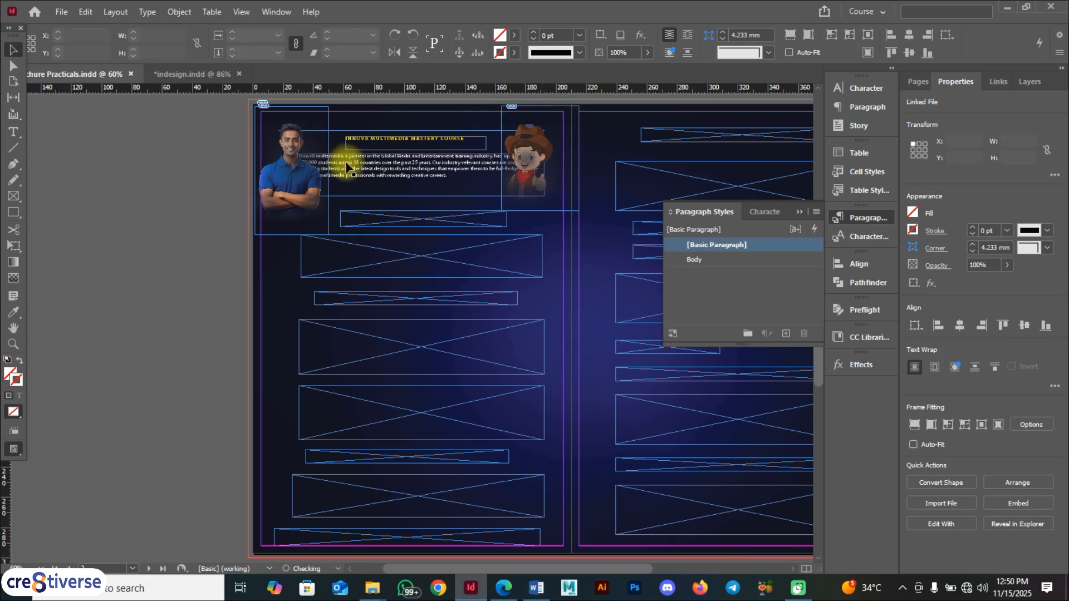
# - Bring the intro body text frame to the front so it sits above the man and cowboy images
pyautogui.click(400, 170)
pyautogui.rightClick(403, 168)
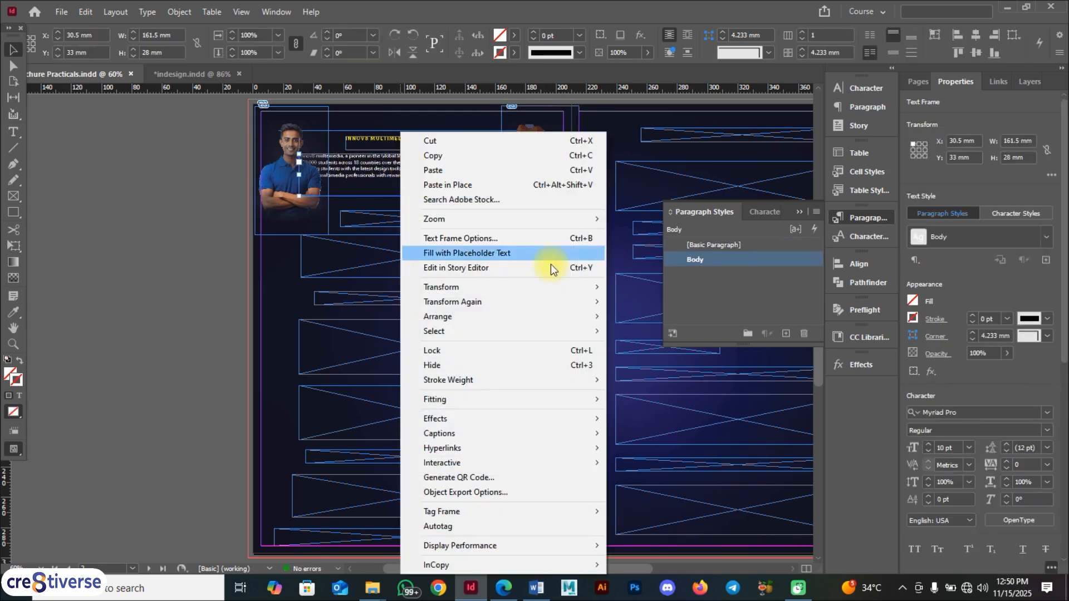
pyautogui.click(371, 170)
pyautogui.rightClick(371, 170)
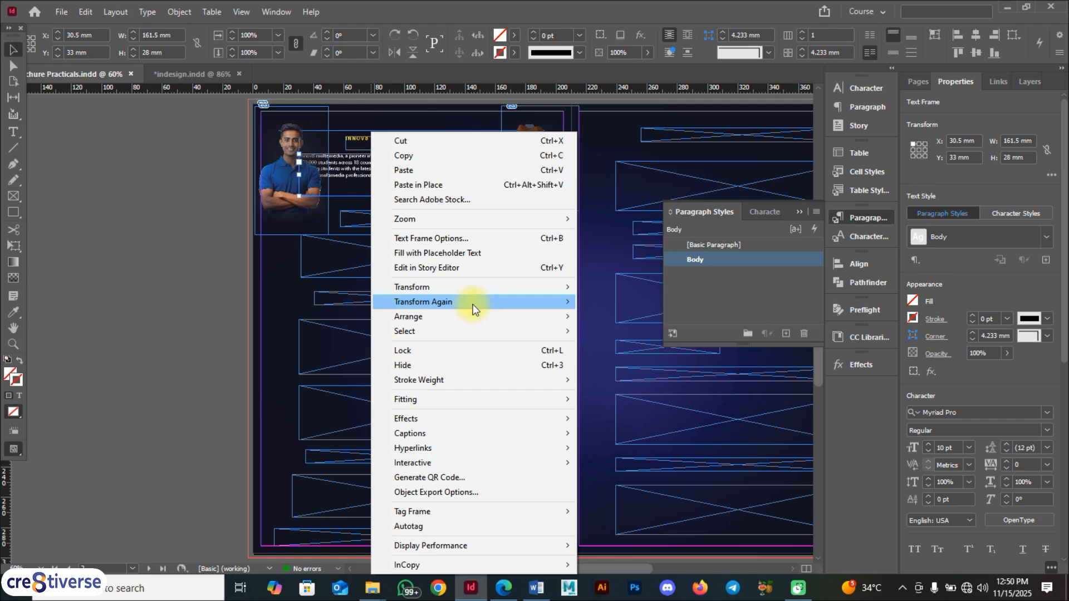
pyautogui.moveTo(493, 318)
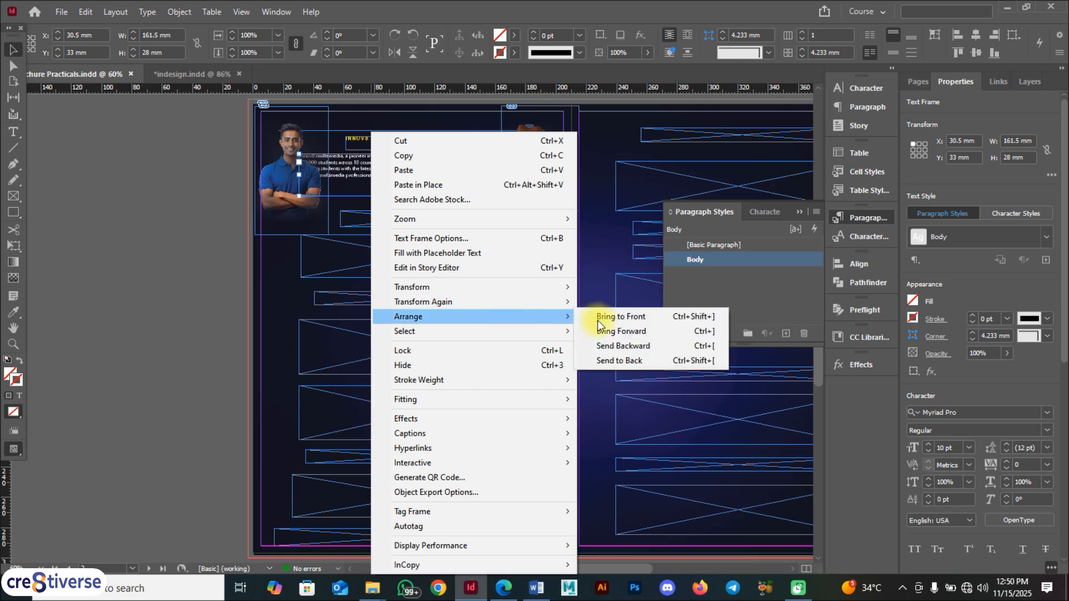
pyautogui.click(634, 321)
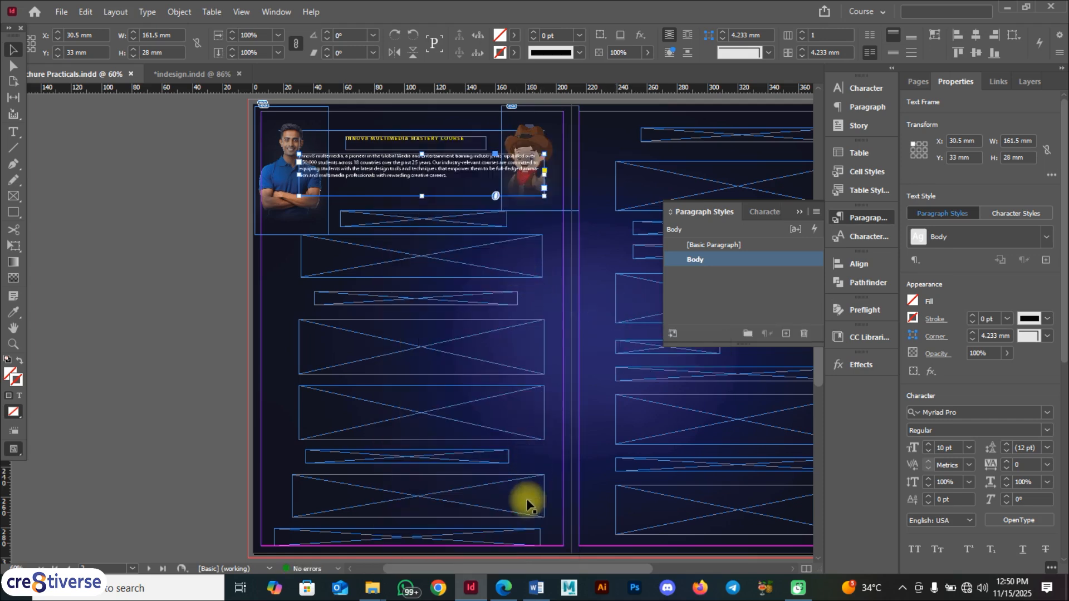
# - Compare the intro section with the reference PDF and pull in the right edge of the intro text frame to a width of 147 mm
pyautogui.click(503, 589)
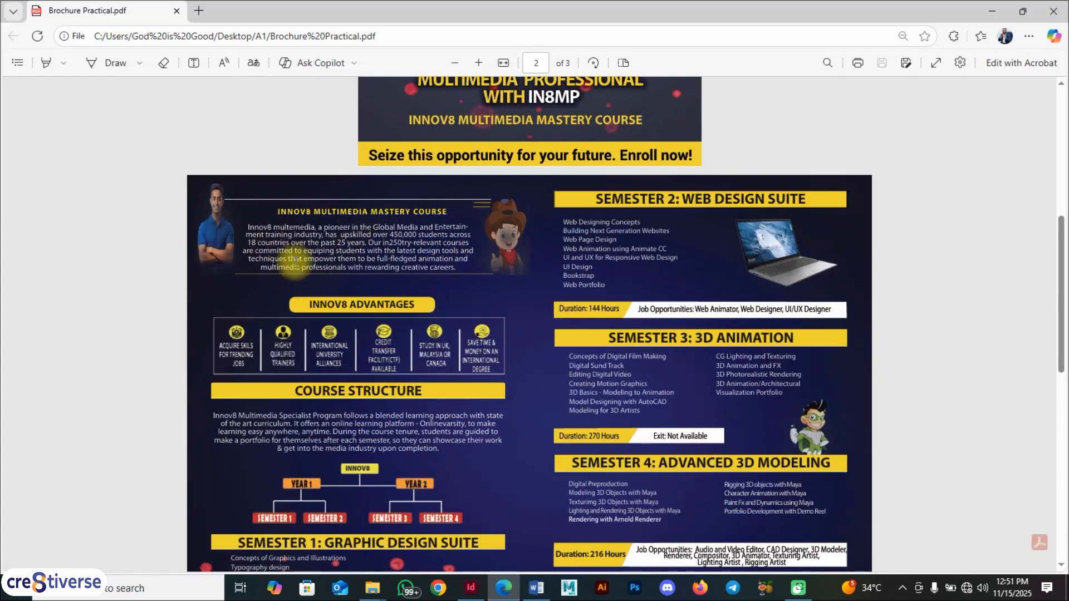
pyautogui.hotkey('alt', 'Tab')
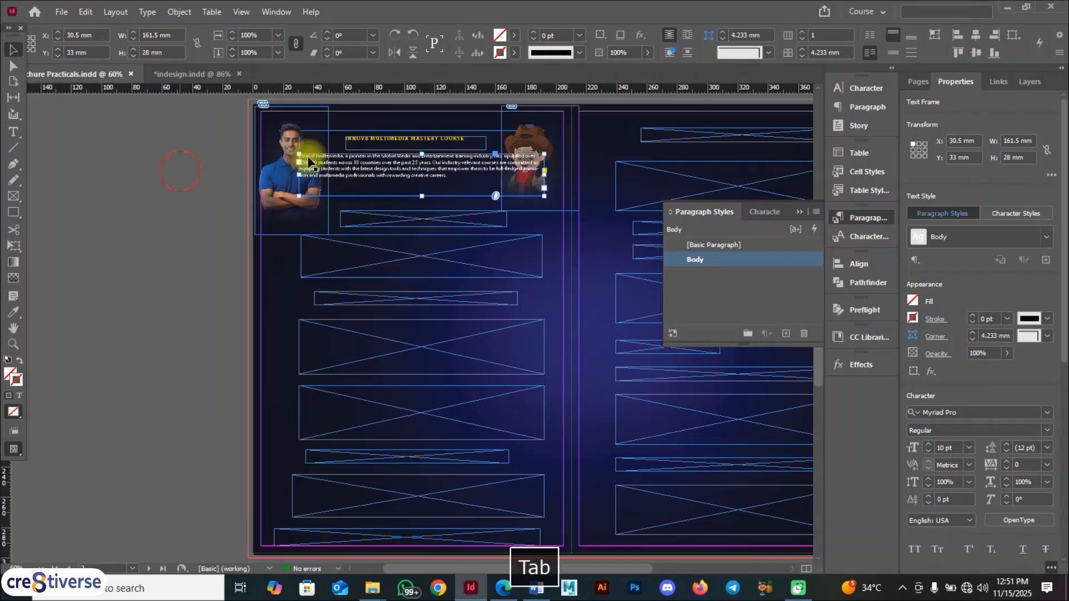
pyautogui.click(180, 171)
pyautogui.click(402, 168)
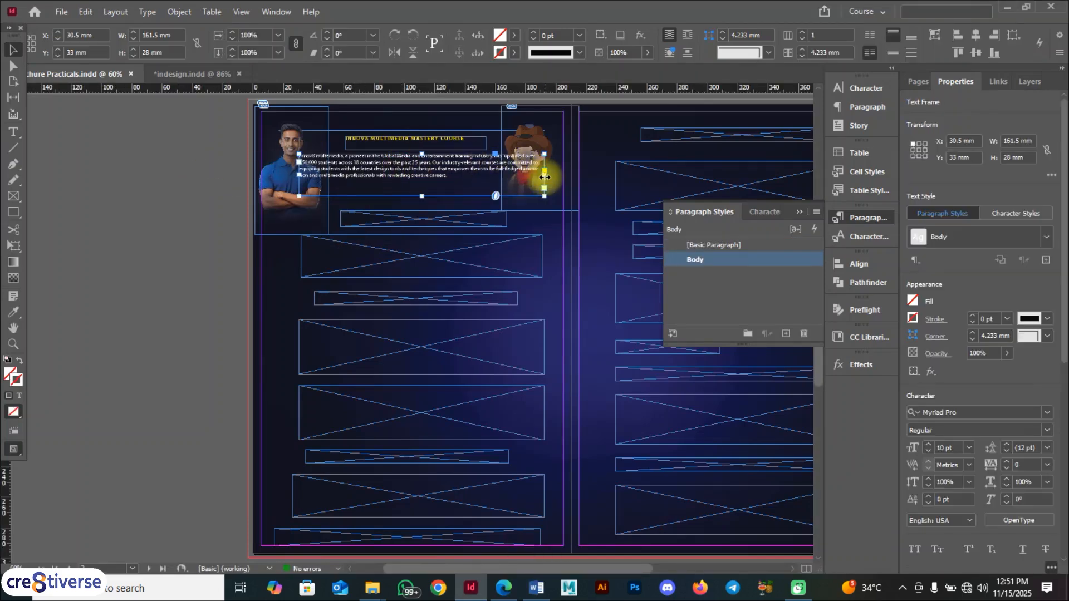
pyautogui.moveTo(544, 177); pyautogui.dragTo(522, 177)
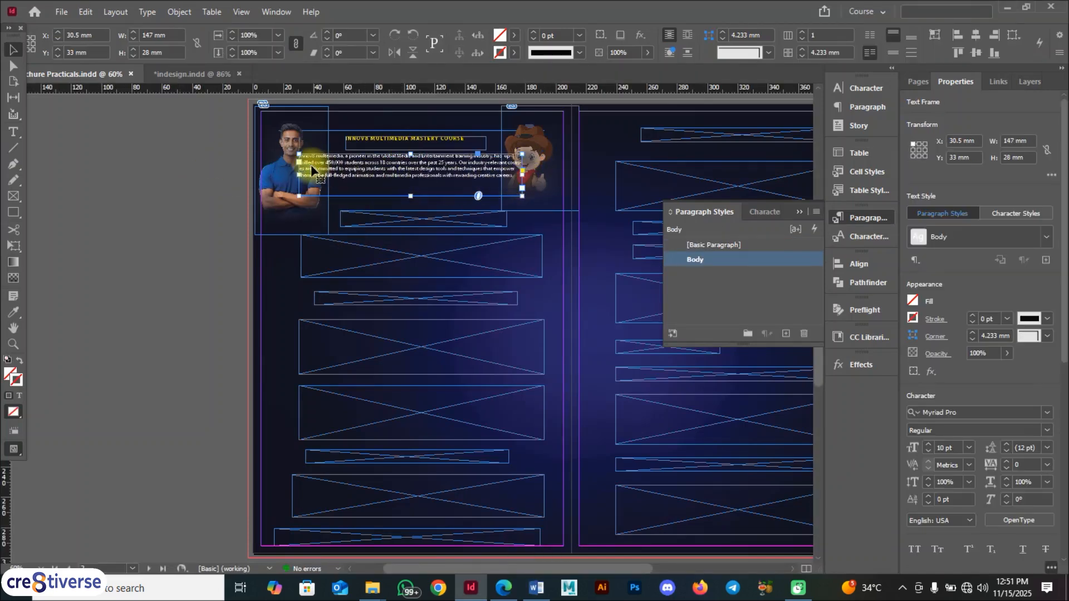
pyautogui.hotkey('alt', 'Tab')
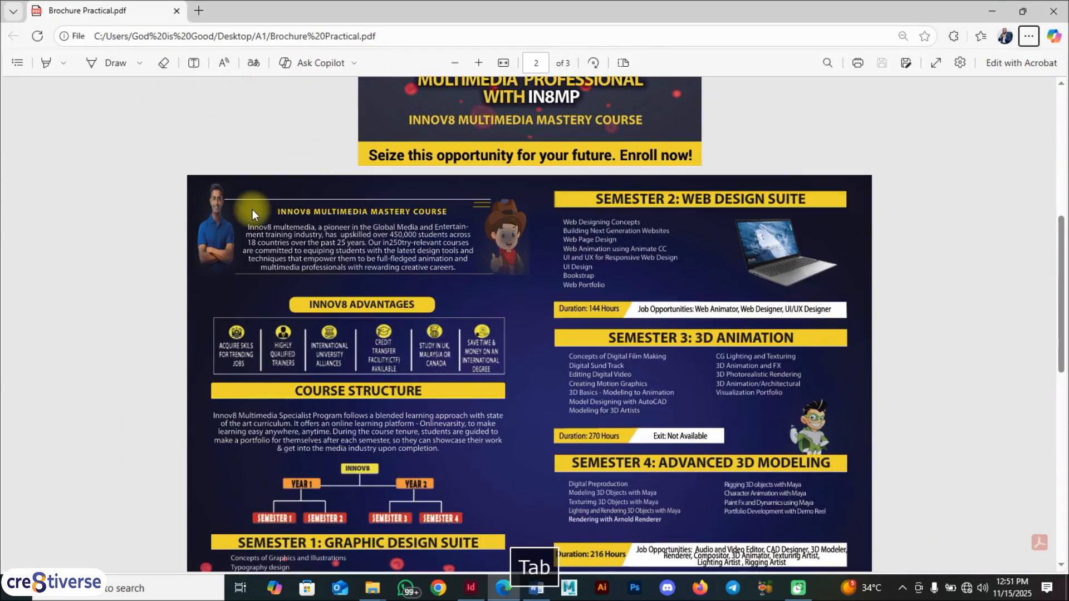
pyautogui.hotkey('alt', 'Tab')
# - Scale down the man's picture together with its frame and place it just inside the page's left margin
pyautogui.click(319, 156)
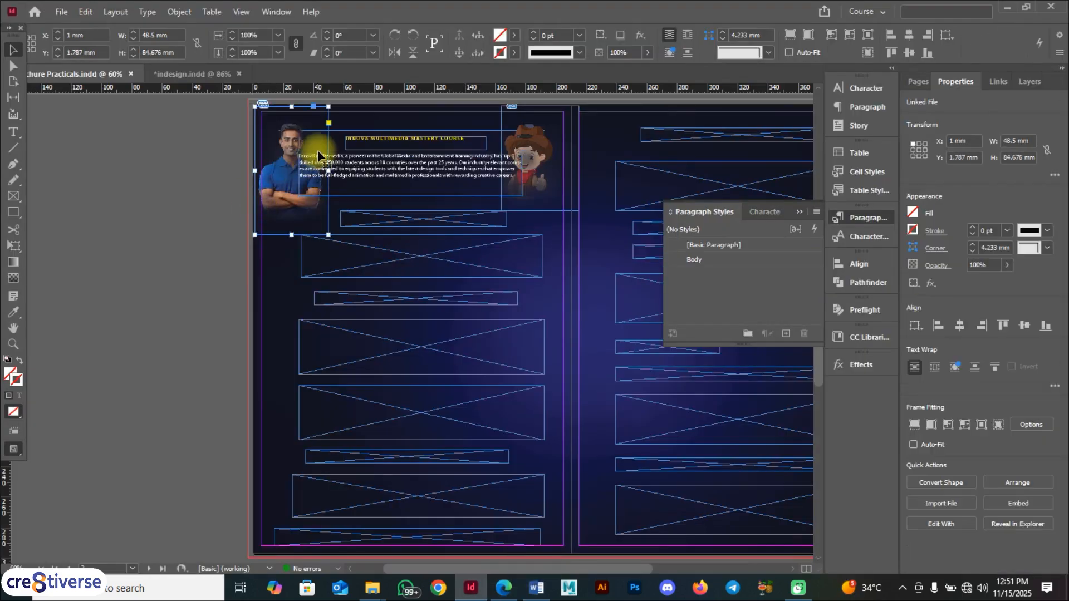
pyautogui.moveTo(328, 237); pyautogui.dragTo(334, 213)
pyautogui.click(166, 194)
pyautogui.doubleClick(280, 175)
pyautogui.click(139, 201)
# - Fit the intro text frame between the man and the cowboy, starting at about X 44.4 mm with a width of about 122.9 mm
pyautogui.click(371, 173)
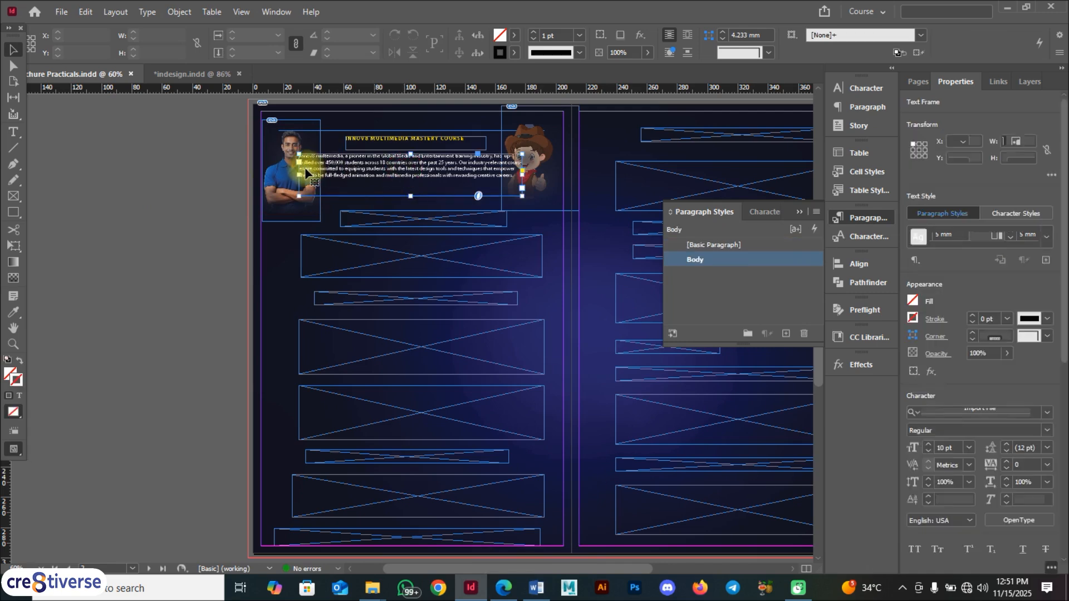
pyautogui.moveTo(299, 176); pyautogui.dragTo(320, 175)
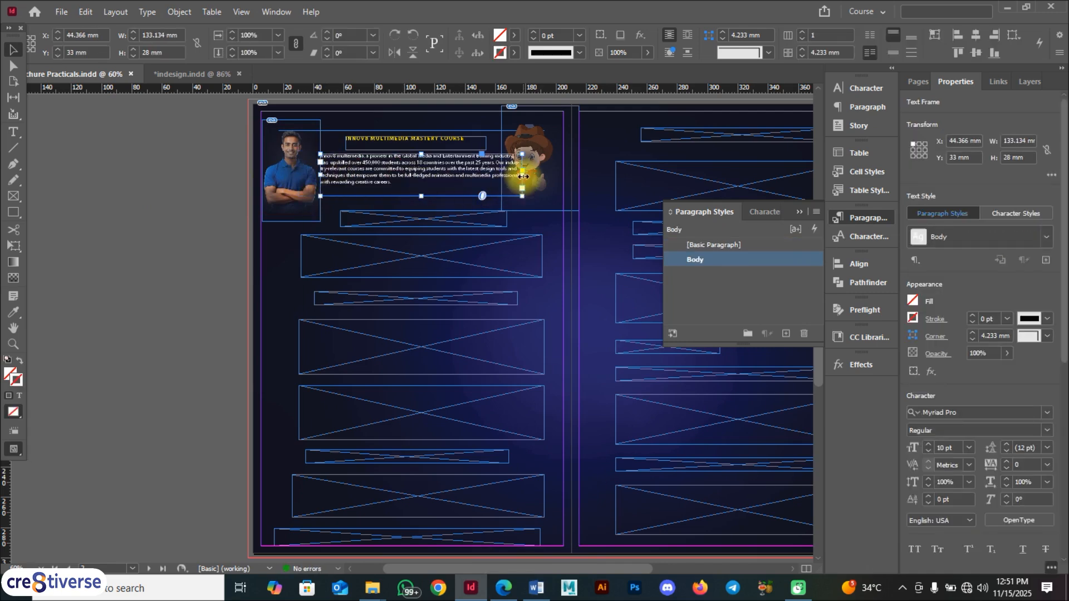
pyautogui.moveTo(523, 177); pyautogui.dragTo(506, 176)
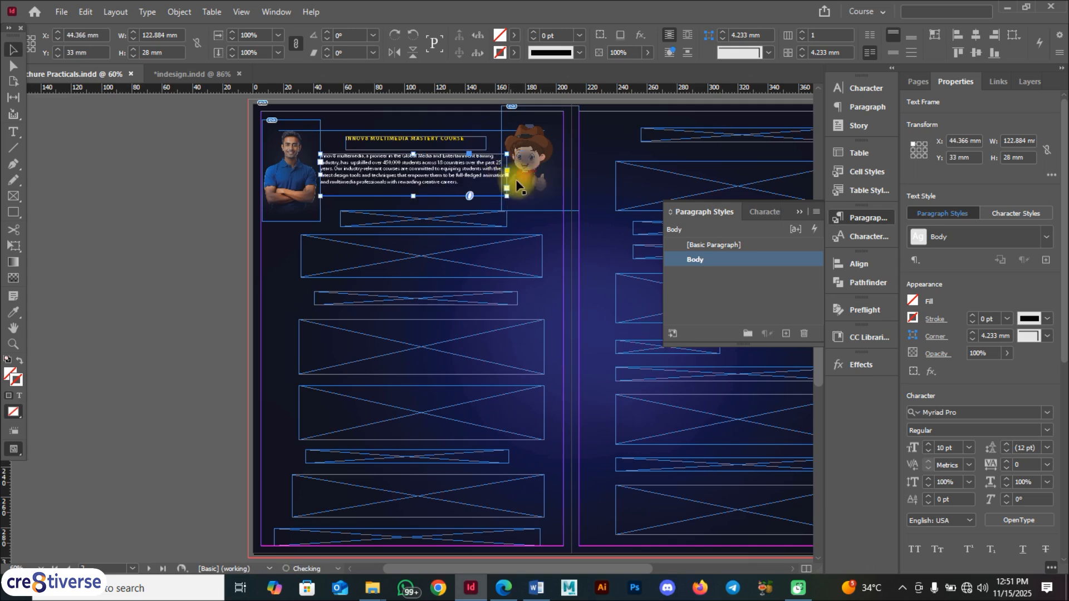
# - Scale the cowboy image inside its frame down to about 66.75 × 66.75 mm and shift it slightly right and up
pyautogui.click(538, 156)
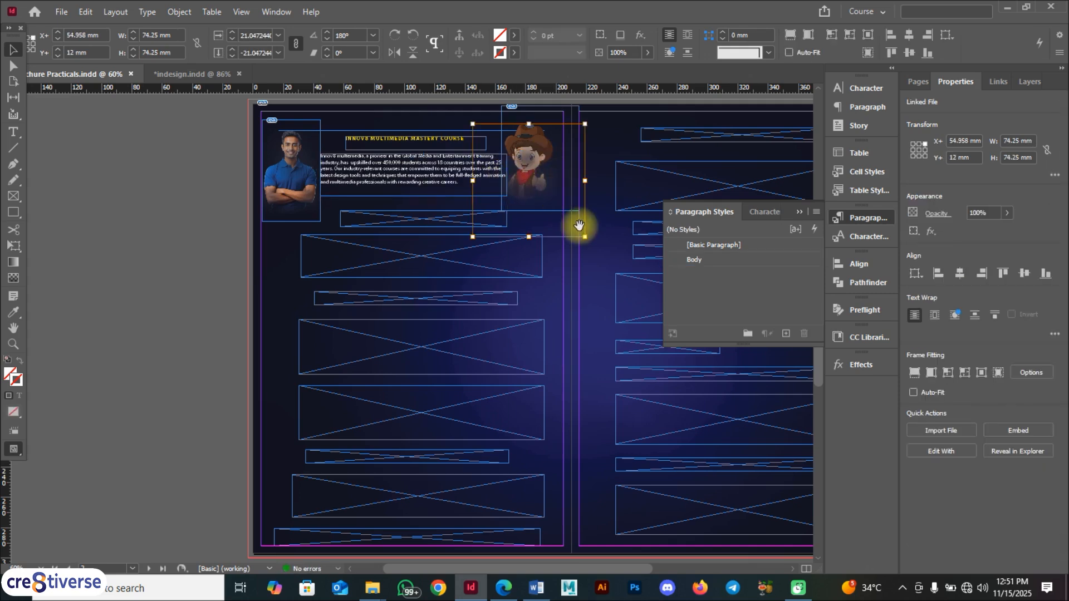
pyautogui.moveTo(584, 237); pyautogui.dragTo(580, 230)
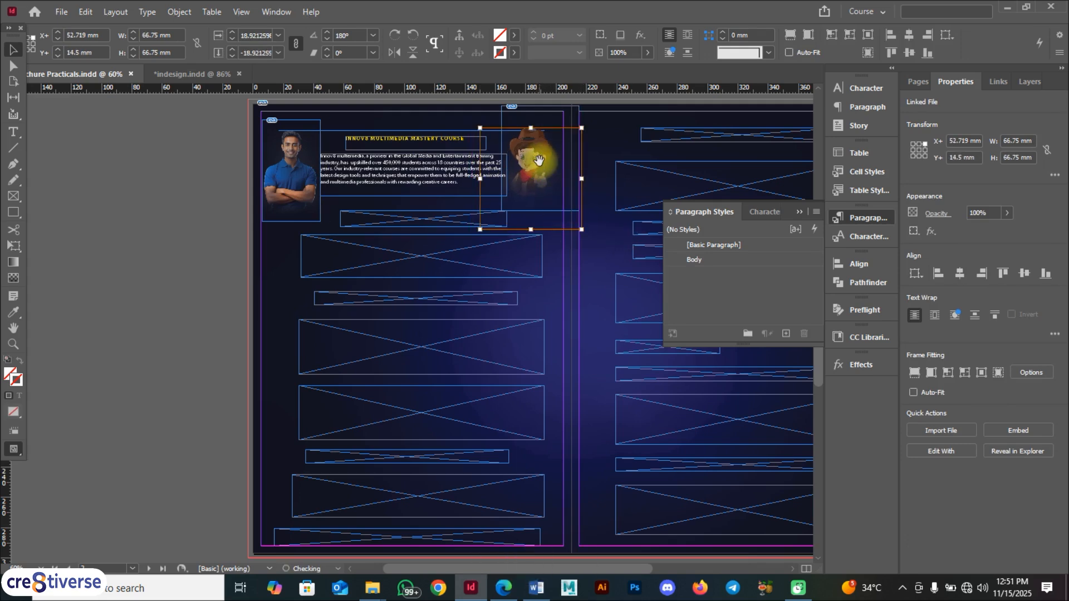
pyautogui.moveTo(540, 165); pyautogui.dragTo(544, 161)
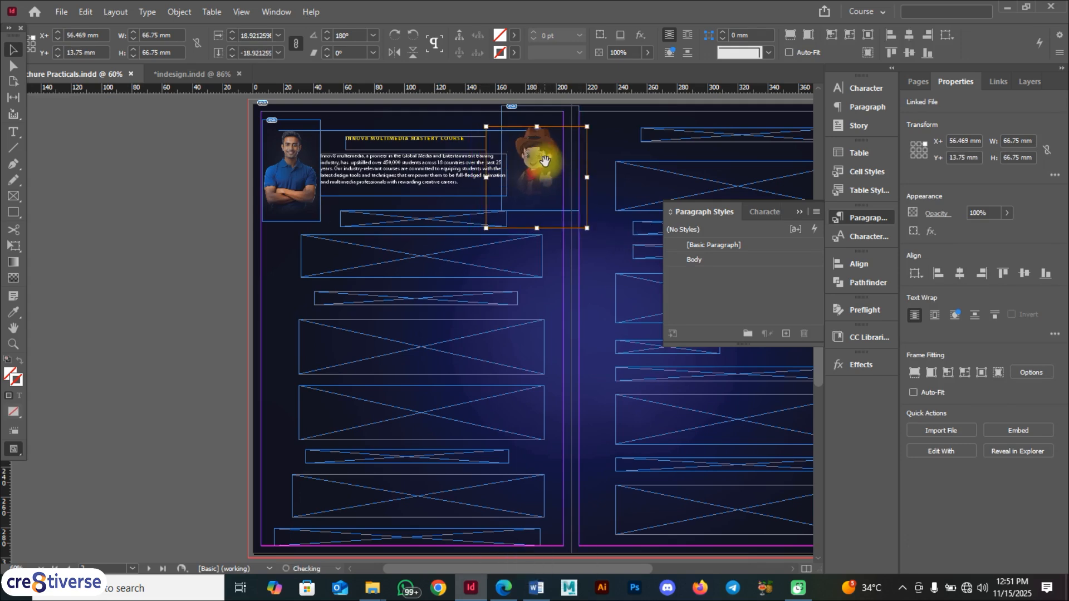
pyautogui.click(162, 193)
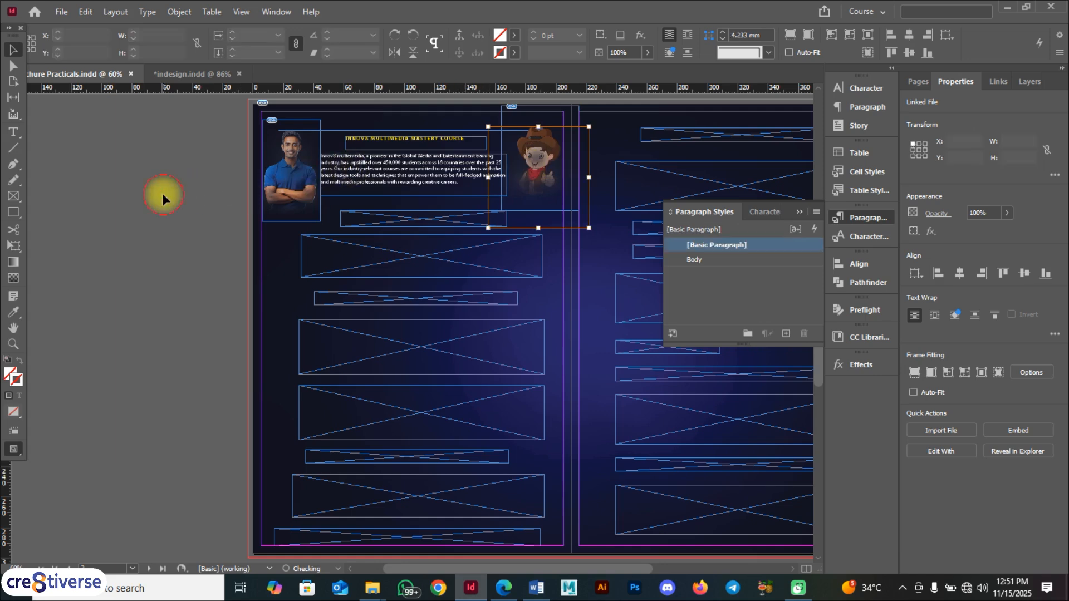
# - Center-align the whole intro paragraph below the Innov8 Multimedia Mastery Course heading
pyautogui.click(428, 173)
pyautogui.click(426, 170)
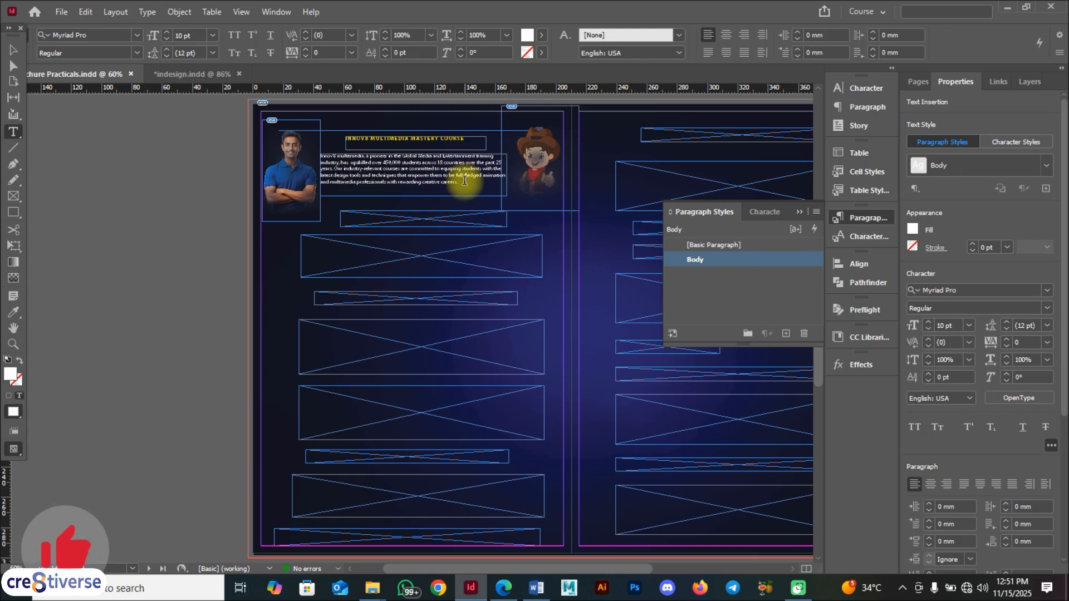
pyautogui.moveTo(464, 184); pyautogui.dragTo(319, 152)
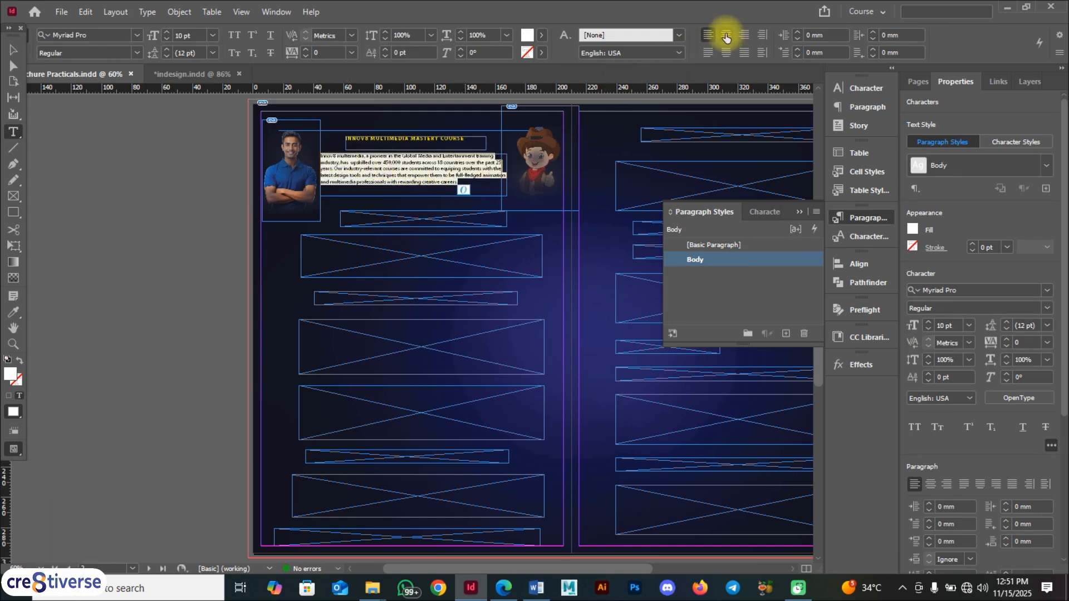
pyautogui.click(726, 35)
pyautogui.click(13, 49)
pyautogui.click(68, 137)
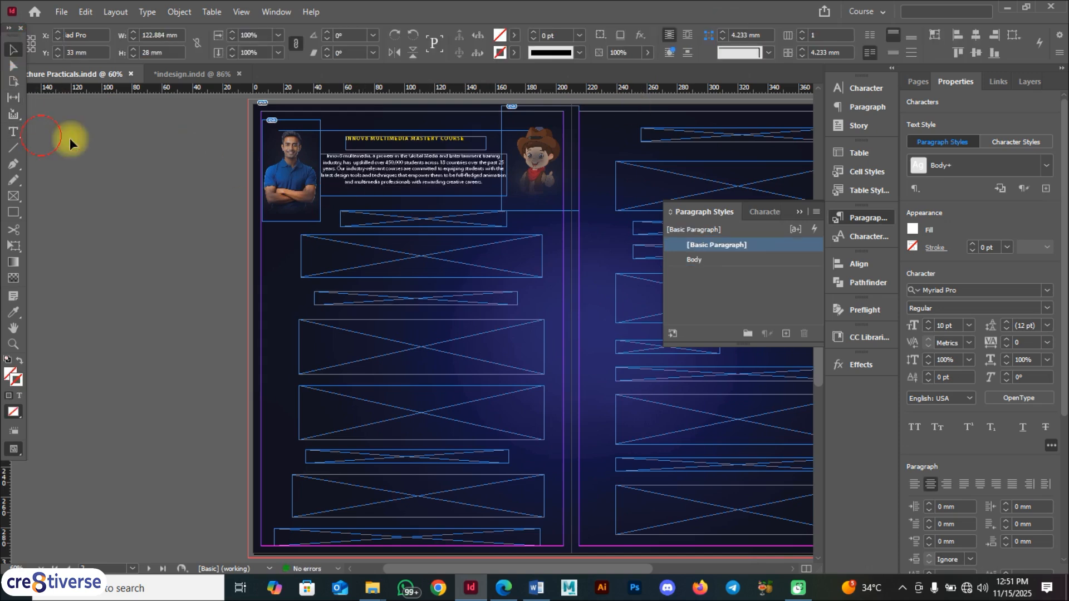
# - Check the spread in full-screen preview and move the man's image inside its frame to about X+ -8.4 mm, Y+ 3.5 mm
pyautogui.hotkey('shift', 'w')
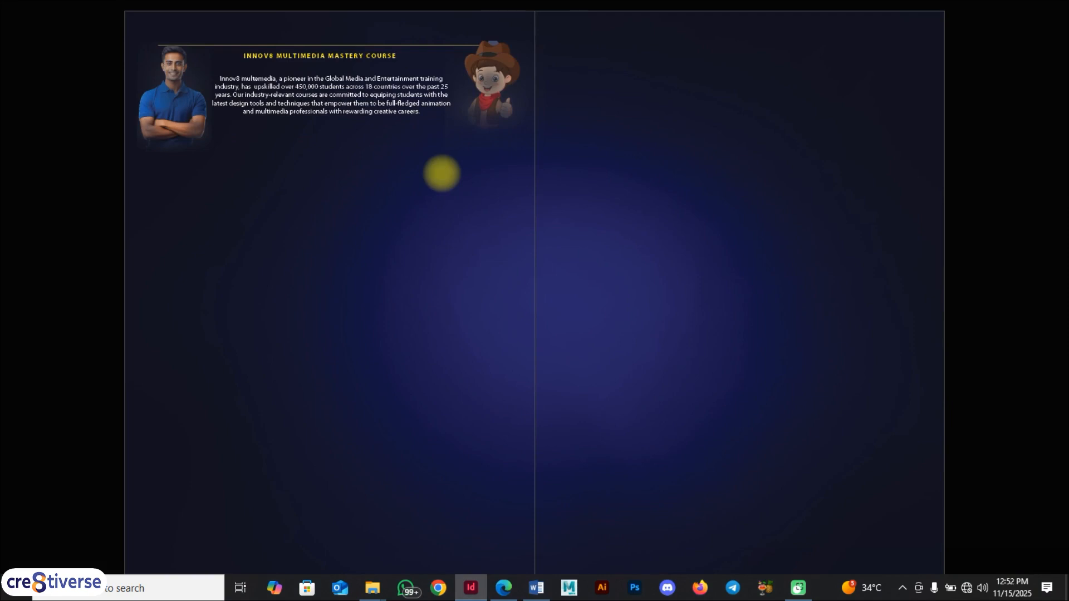
pyautogui.hotkey('shift', 'w')
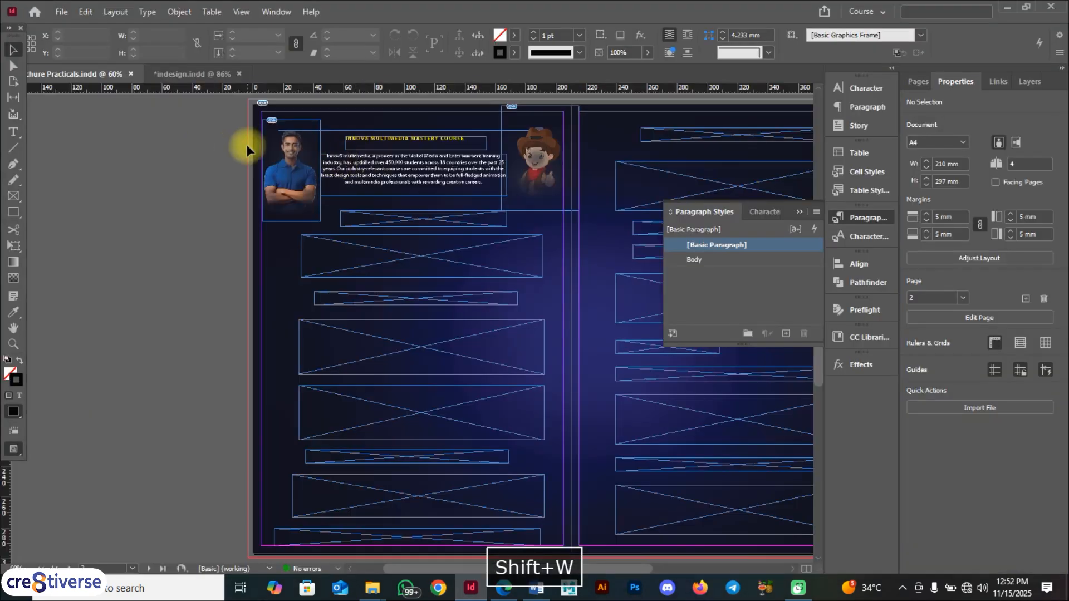
pyautogui.moveTo(301, 178); pyautogui.dragTo(293, 177)
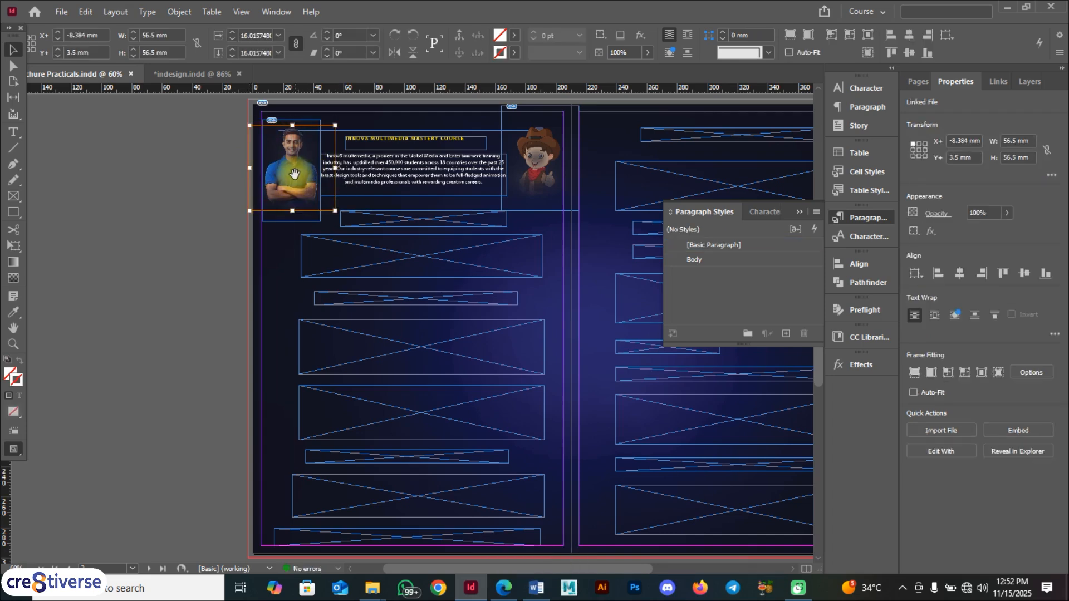
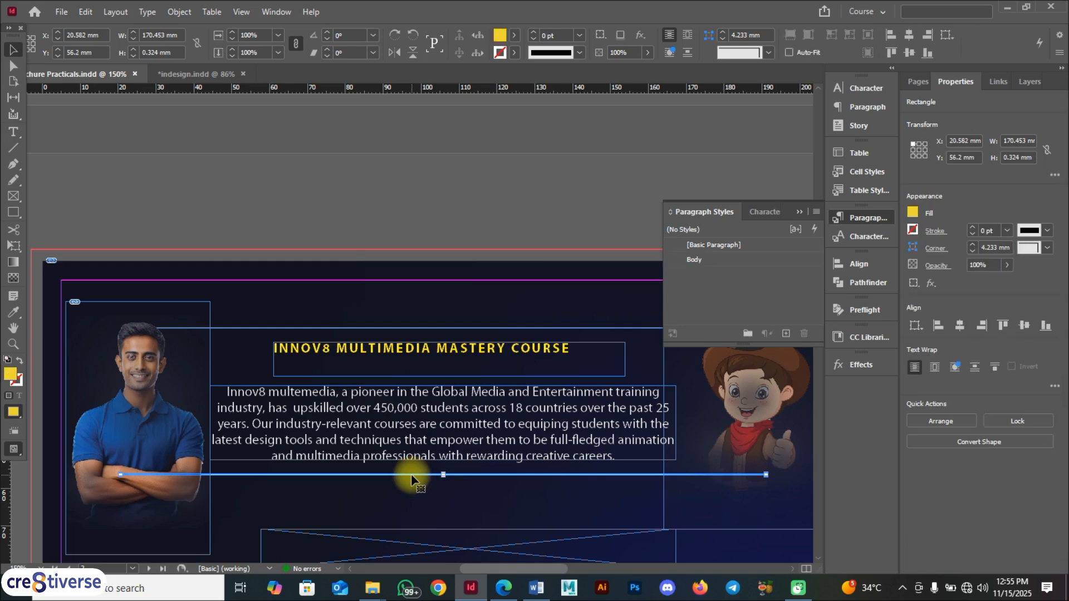
# - Set the opacity of the thin yellow line below the intro text to 50% and check the spread in full-screen preview
pyautogui.click(649, 52)
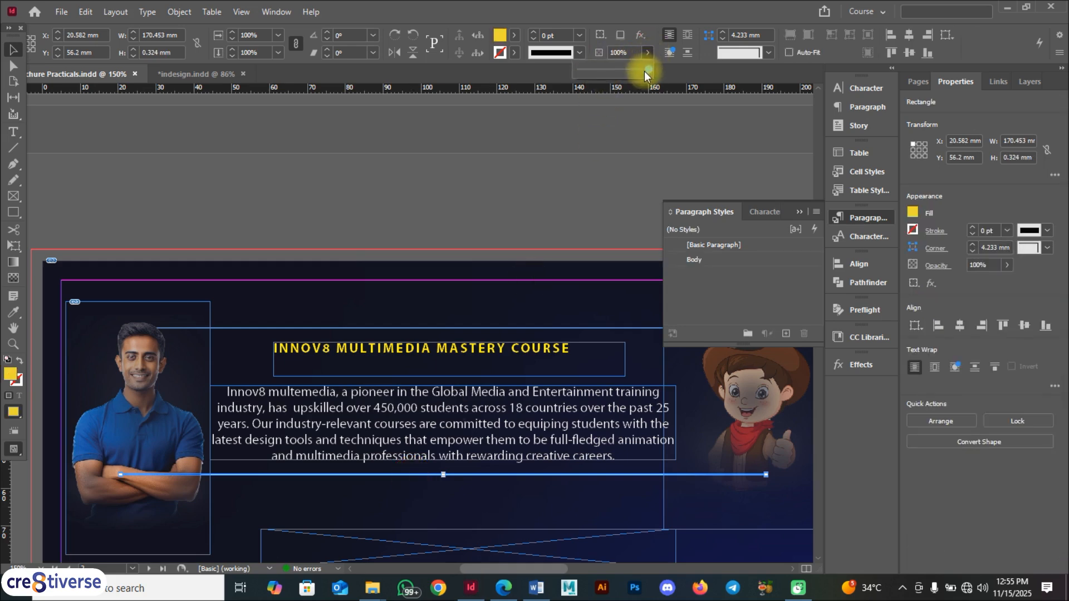
pyautogui.moveTo(618, 74); pyautogui.dragTo(598, 51)
pyautogui.write('50')
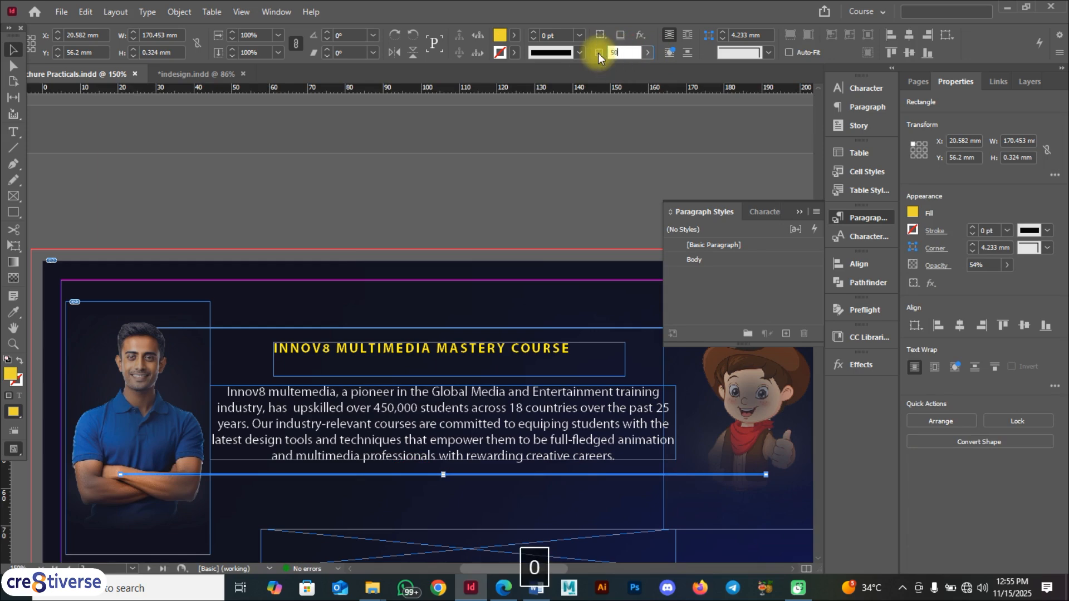
pyautogui.press('Return')
pyautogui.click(422, 158)
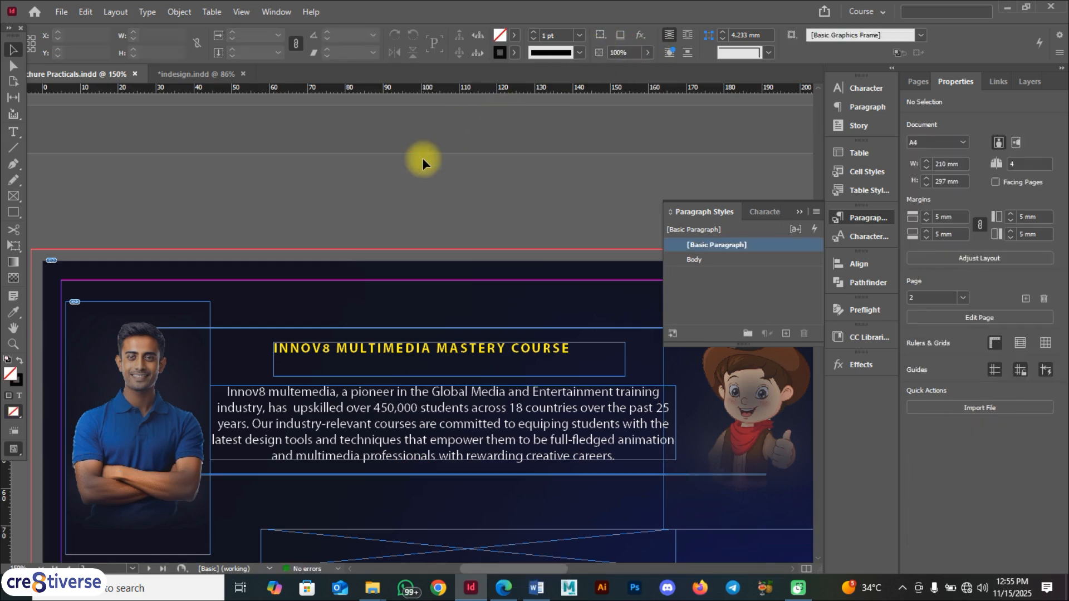
pyautogui.hotkey('shift', 'w')
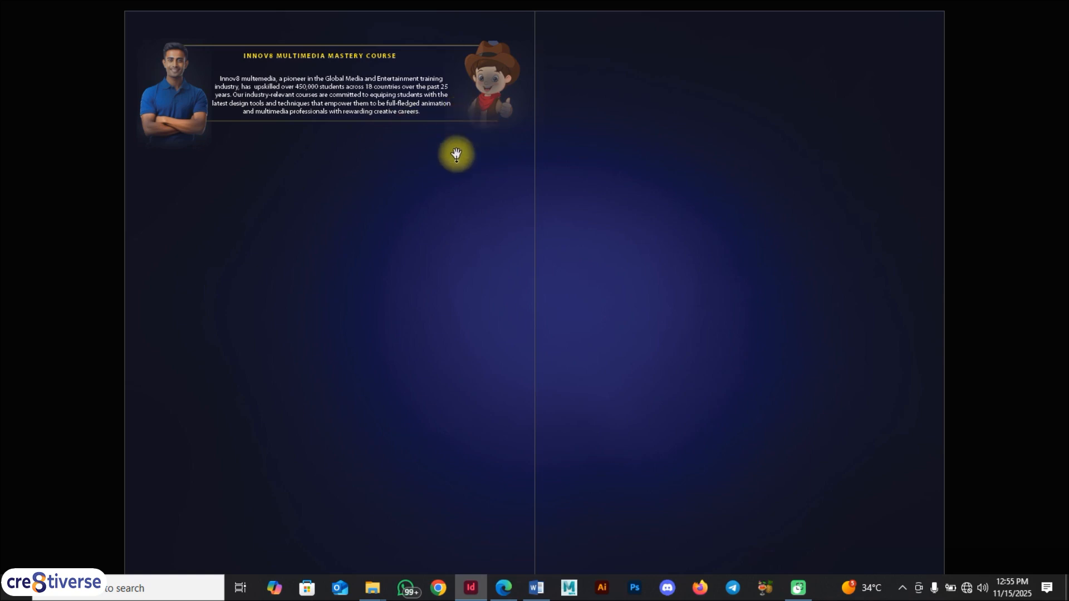
pyautogui.hotkey('shift', 'w')
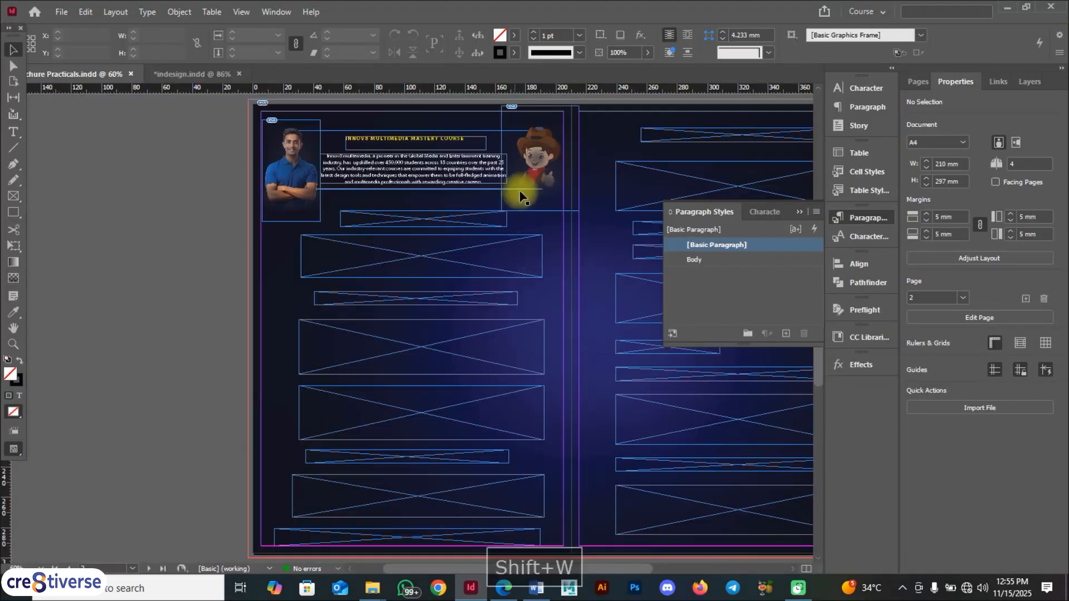
# - Bring the cowboy's picture frame to the front and check the overlap with the yellow lines in full-screen preview
pyautogui.click(550, 162)
pyautogui.rightClick(550, 162)
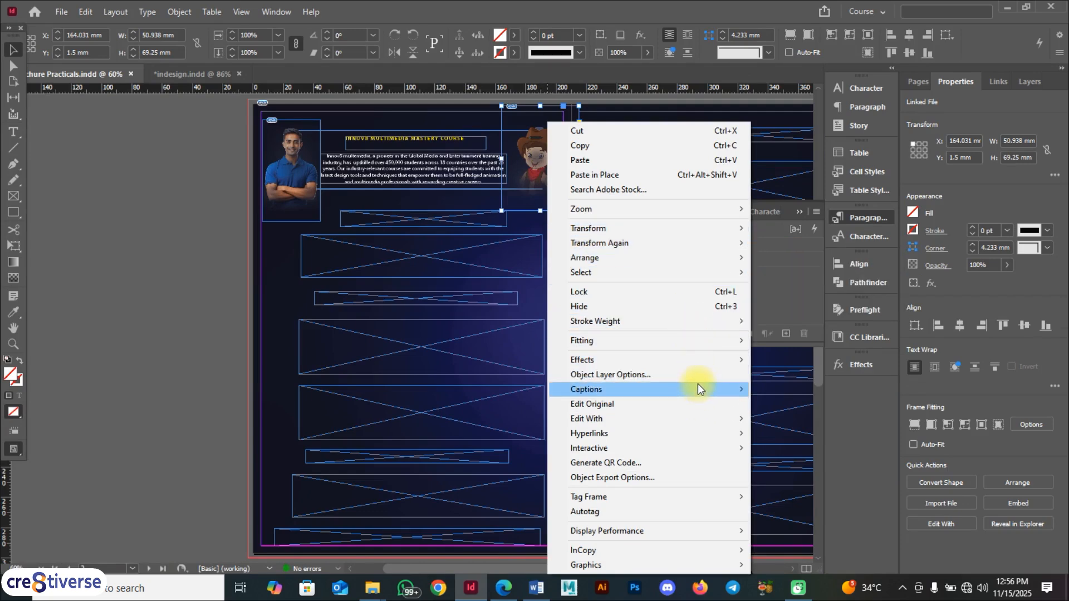
pyautogui.moveTo(691, 259)
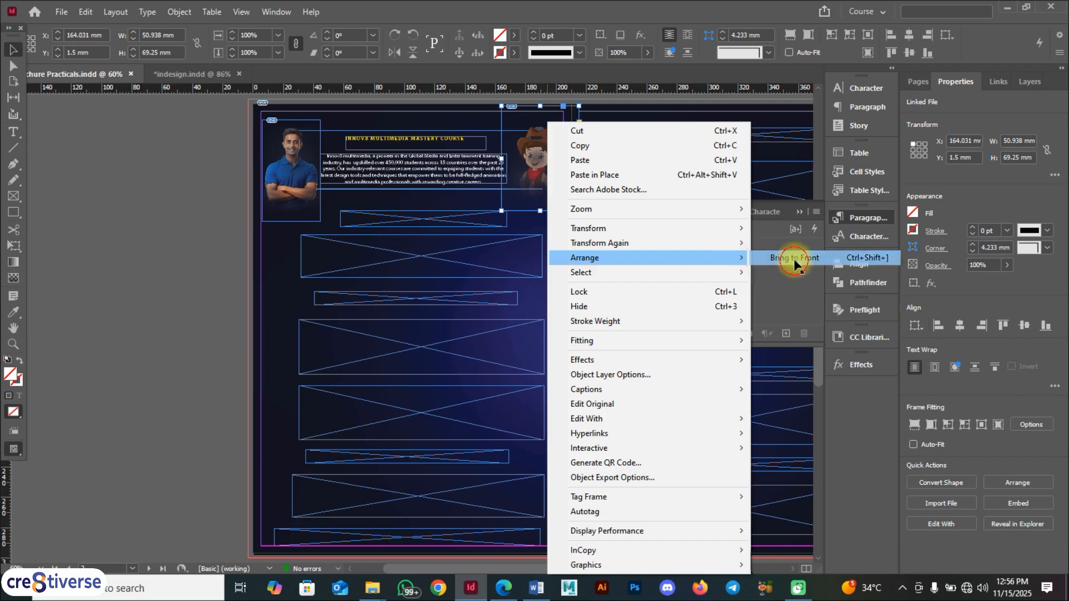
pyautogui.click(789, 258)
pyautogui.hotkey('shift', 'w')
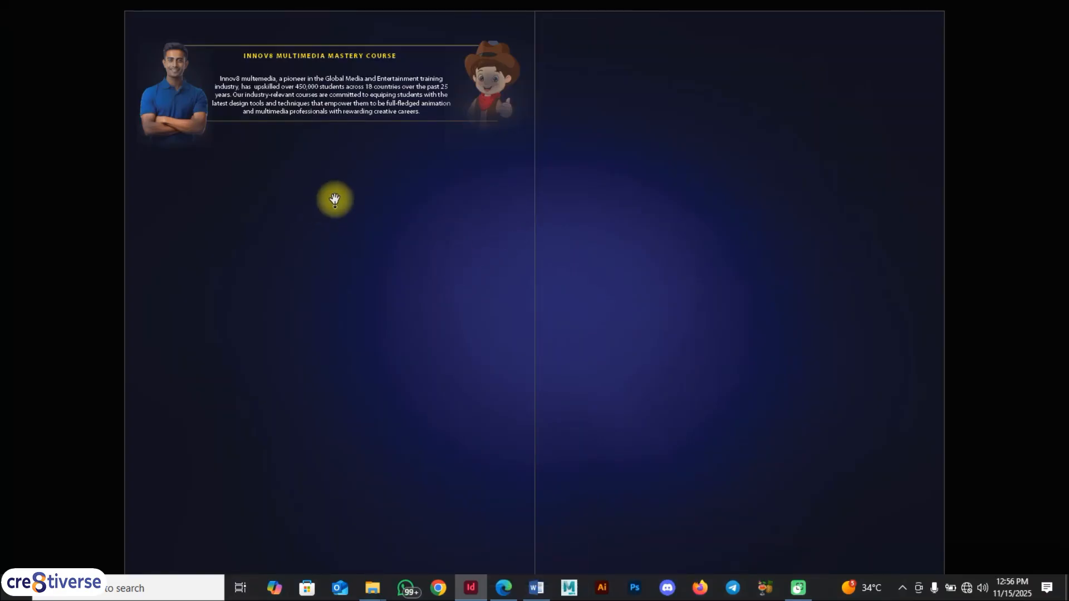
pyautogui.hotkey('shift', 'w')
pyautogui.hotkey('shift', 'w')
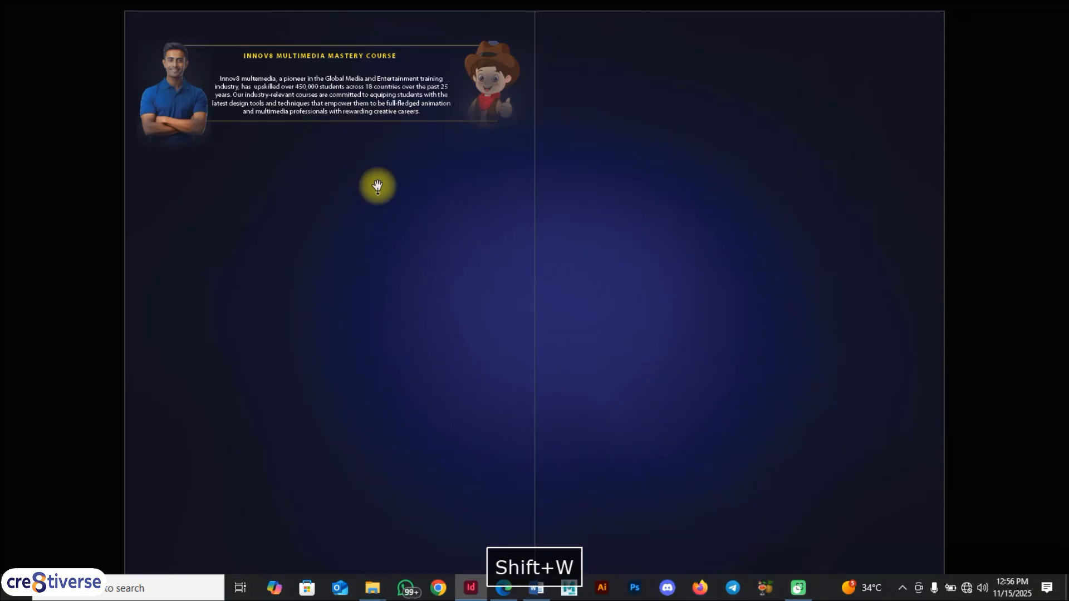
pyautogui.hotkey('shift', 'w')
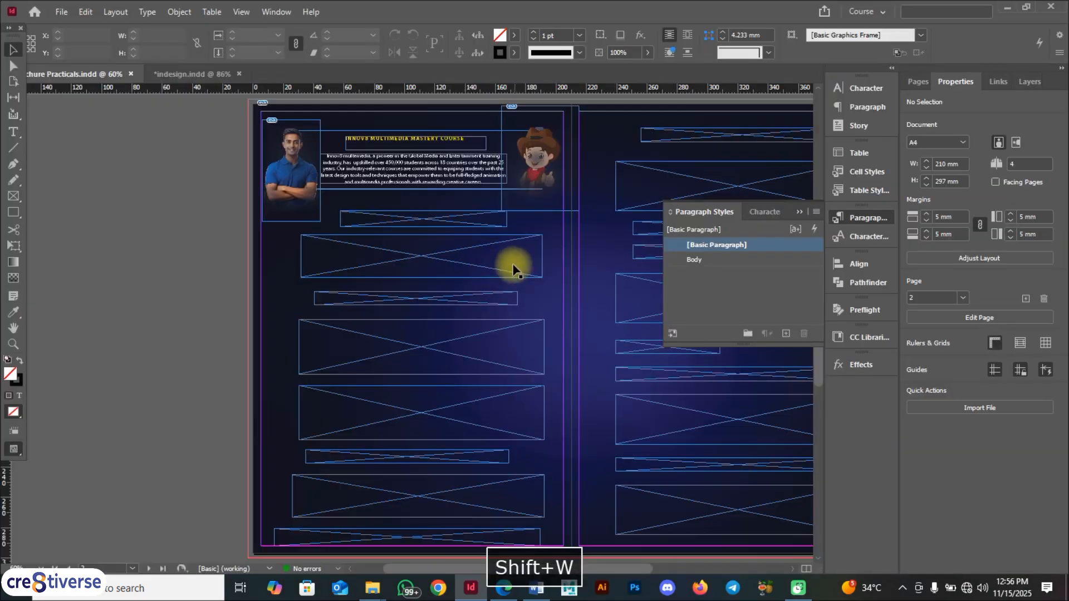
# - Pull in the end of the thin yellow line below the intro text beside the cowboy, making the line about 154.8 mm wide
pyautogui.scroll(5, 539, 199)
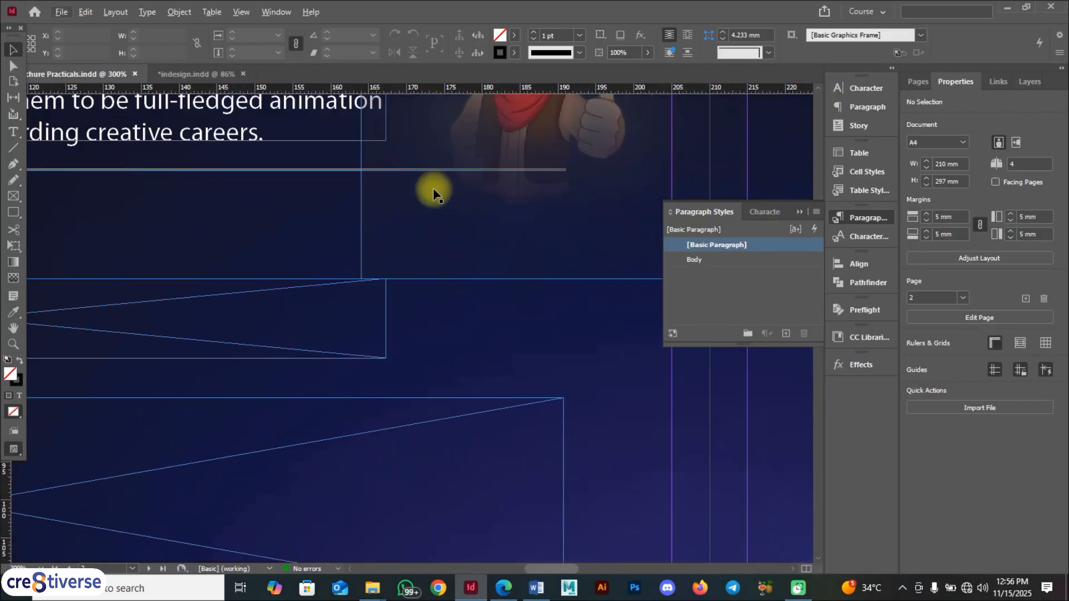
pyautogui.click(295, 187)
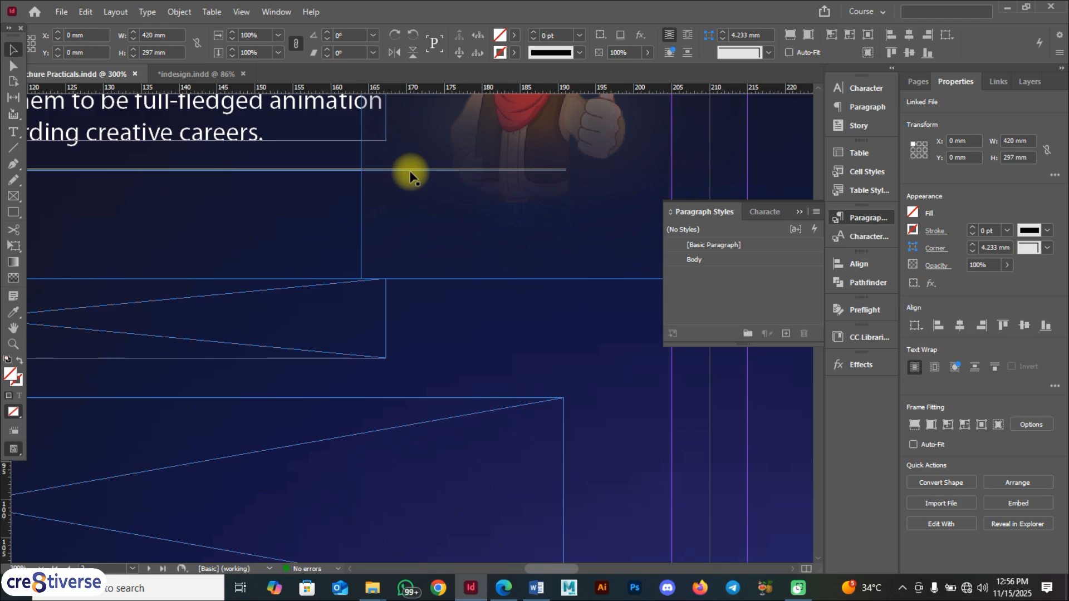
pyautogui.press('F9')
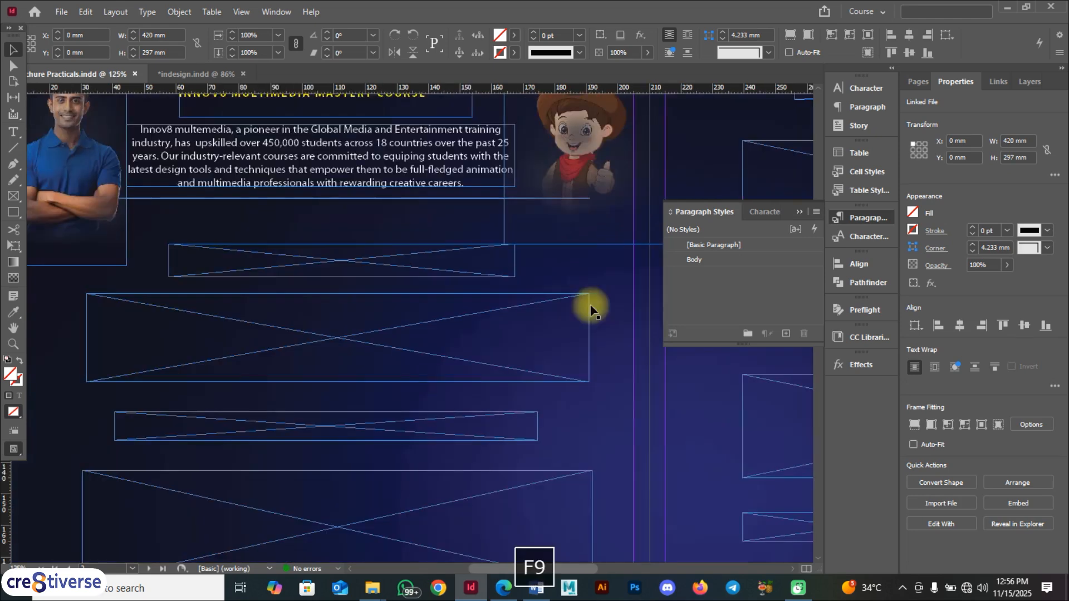
pyautogui.scroll(2, 412, 206)
pyautogui.click(419, 199)
pyautogui.scroll(-1, 419, 202)
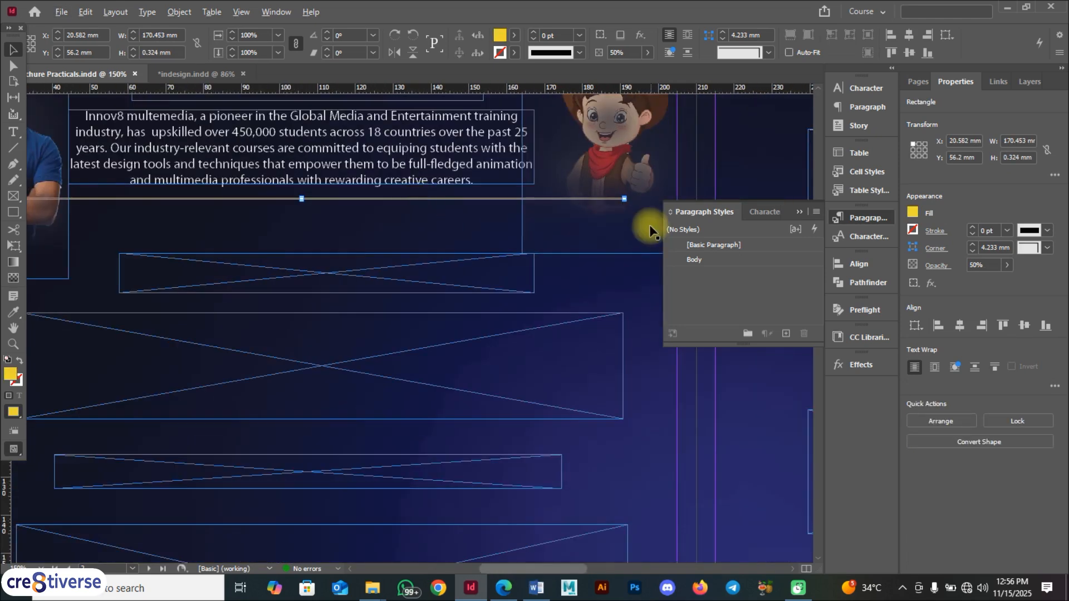
pyautogui.press('space')
pyautogui.scroll(7, 629, 200)
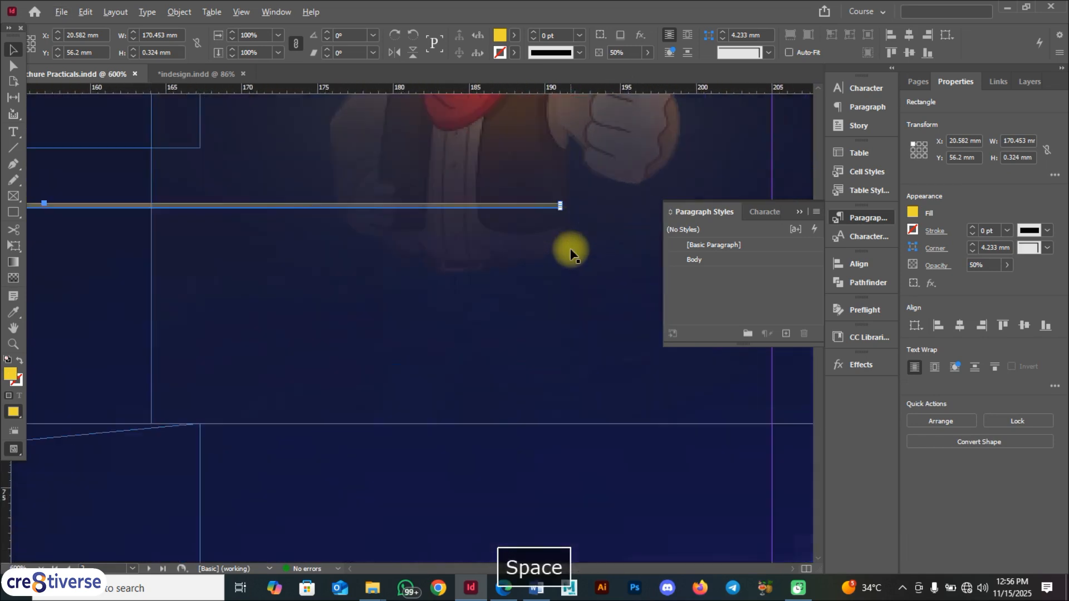
pyautogui.moveTo(547, 204); pyautogui.dragTo(159, 206)
pyautogui.press('space')
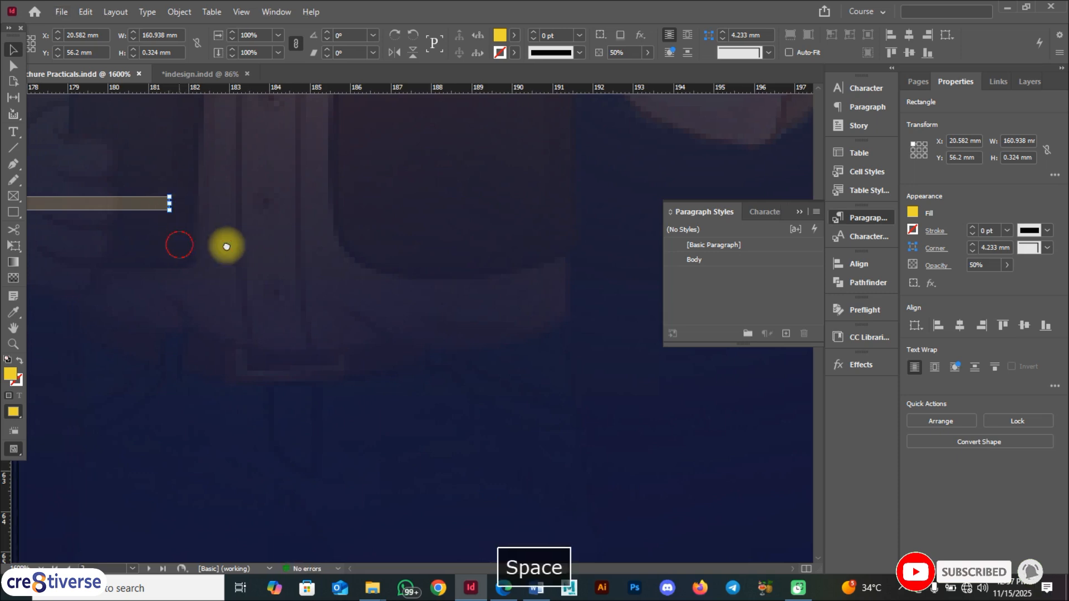
pyautogui.moveTo(177, 244); pyautogui.dragTo(561, 253)
pyautogui.moveTo(546, 210); pyautogui.dragTo(299, 211)
# - Shorten the same line's other end to clear the man's arm, starting it at about X 45.25 mm with a width of about 130.15 mm
pyautogui.press('space')
pyautogui.moveTo(249, 279); pyautogui.dragTo(517, 318)
pyautogui.moveTo(200, 315); pyautogui.dragTo(469, 310)
pyautogui.moveTo(250, 305); pyautogui.dragTo(613, 307)
pyautogui.moveTo(274, 308); pyautogui.dragTo(610, 312)
pyautogui.moveTo(239, 322); pyautogui.dragTo(563, 331)
pyautogui.scroll(-1, 287, 330)
pyautogui.scroll(-3, 287, 331)
pyautogui.moveTo(261, 361); pyautogui.dragTo(629, 332)
pyautogui.moveTo(107, 343); pyautogui.dragTo(629, 361)
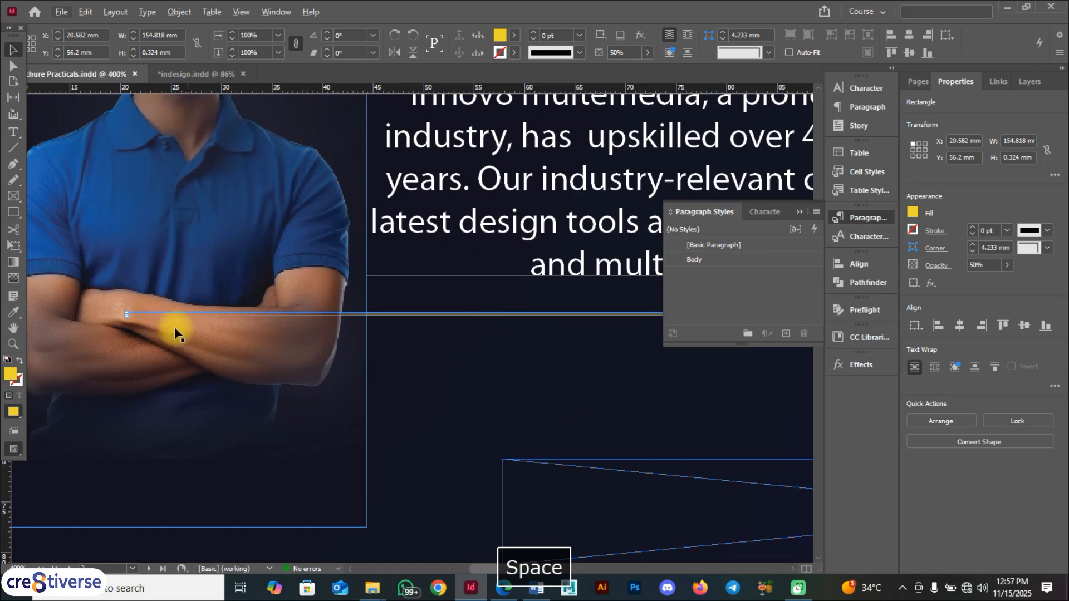
pyautogui.scroll(2, 136, 315)
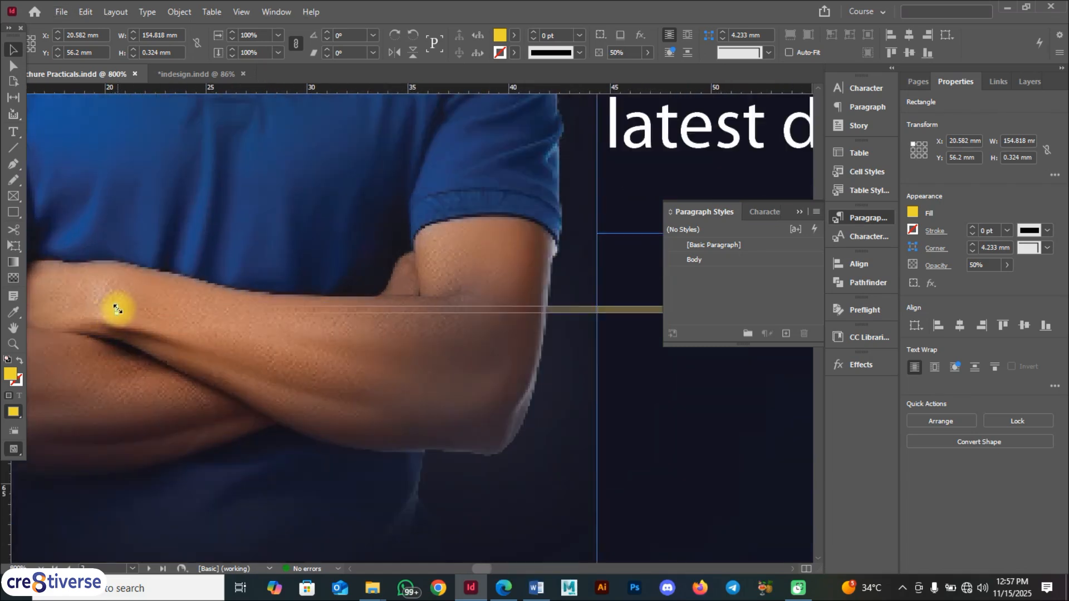
pyautogui.moveTo(117, 309); pyautogui.dragTo(617, 310)
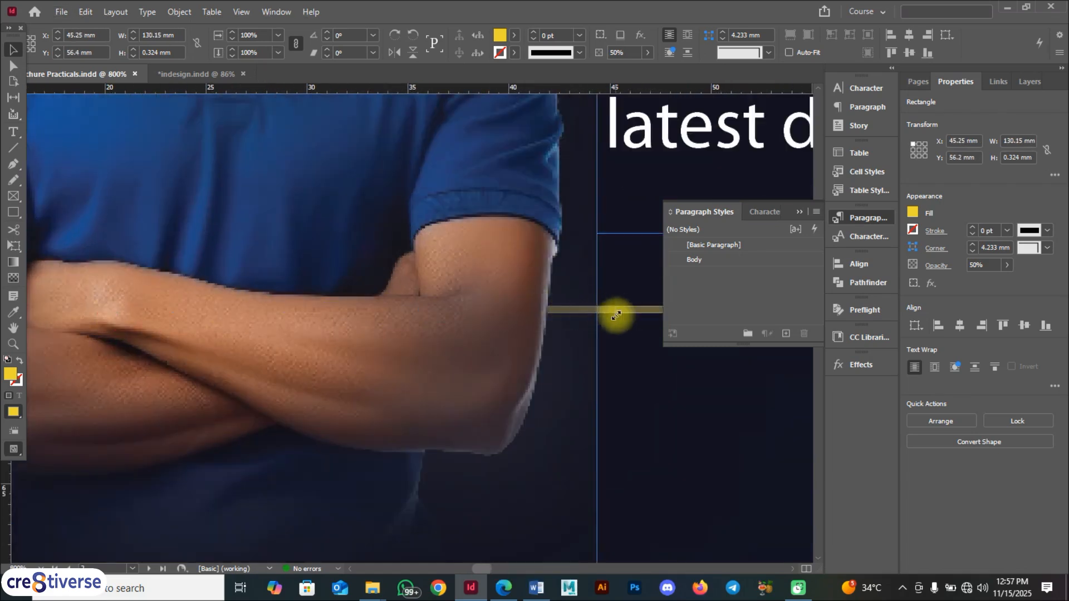
# - Check the shortened lower line between the man and the cowboy in full-screen preview
pyautogui.scroll(-2, 614, 323)
pyautogui.scroll(-1, 613, 329)
pyautogui.moveTo(644, 372); pyautogui.dragTo(217, 333)
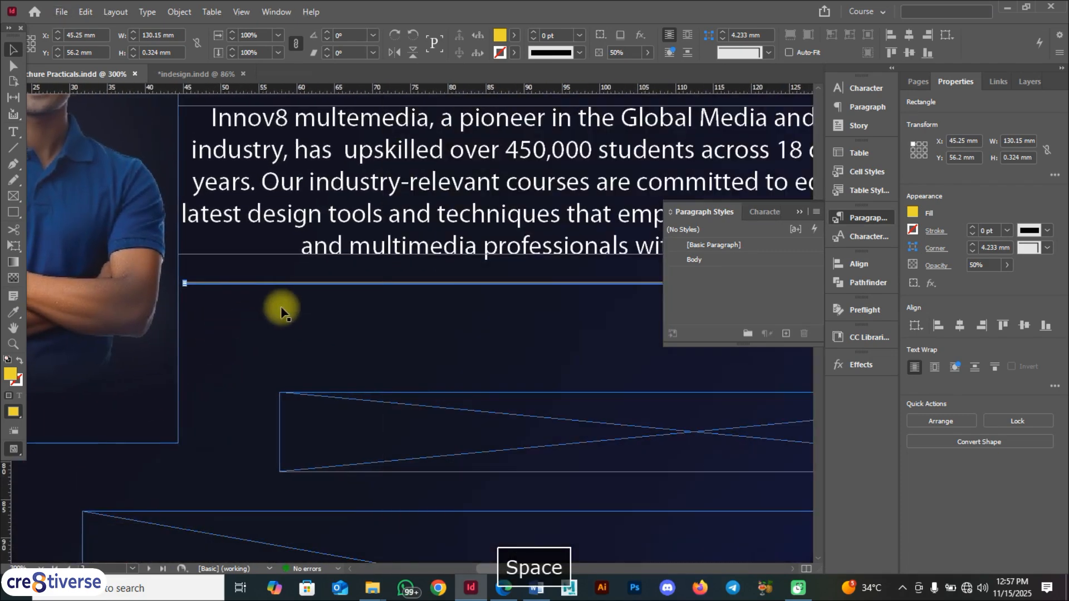
pyautogui.scroll(-2, 282, 310)
pyautogui.scroll(-1, 282, 310)
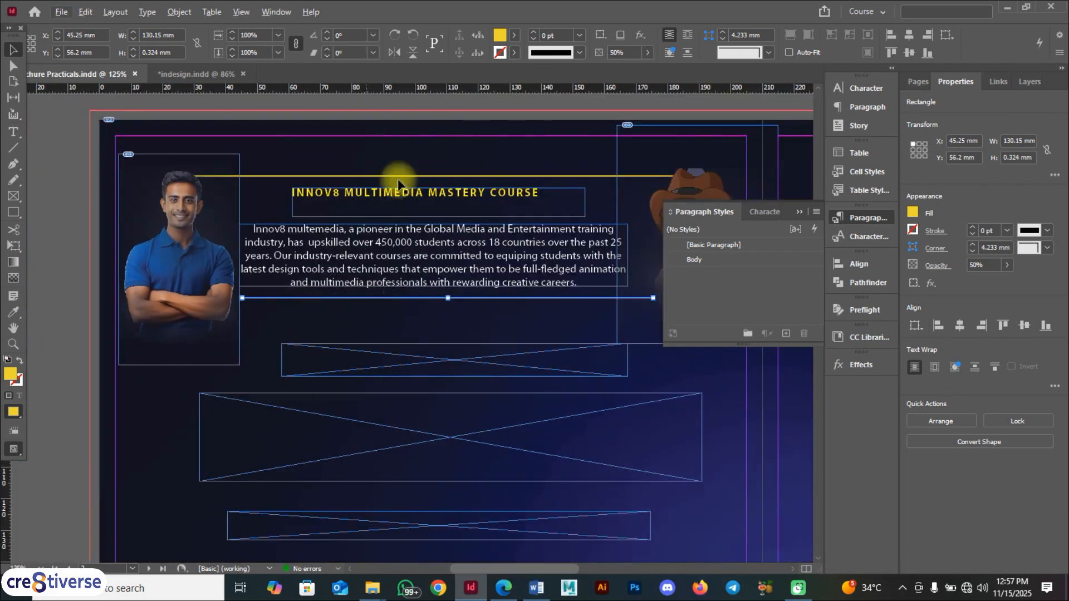
pyautogui.hotkey('shift', 'w')
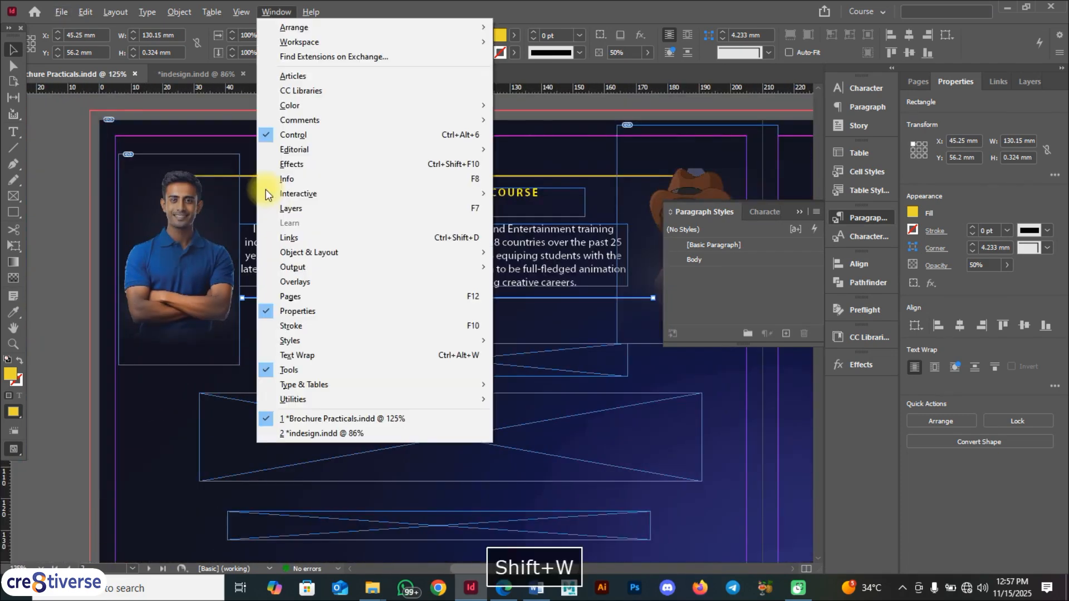
pyautogui.click(179, 254)
pyautogui.hotkey('shift', 'w')
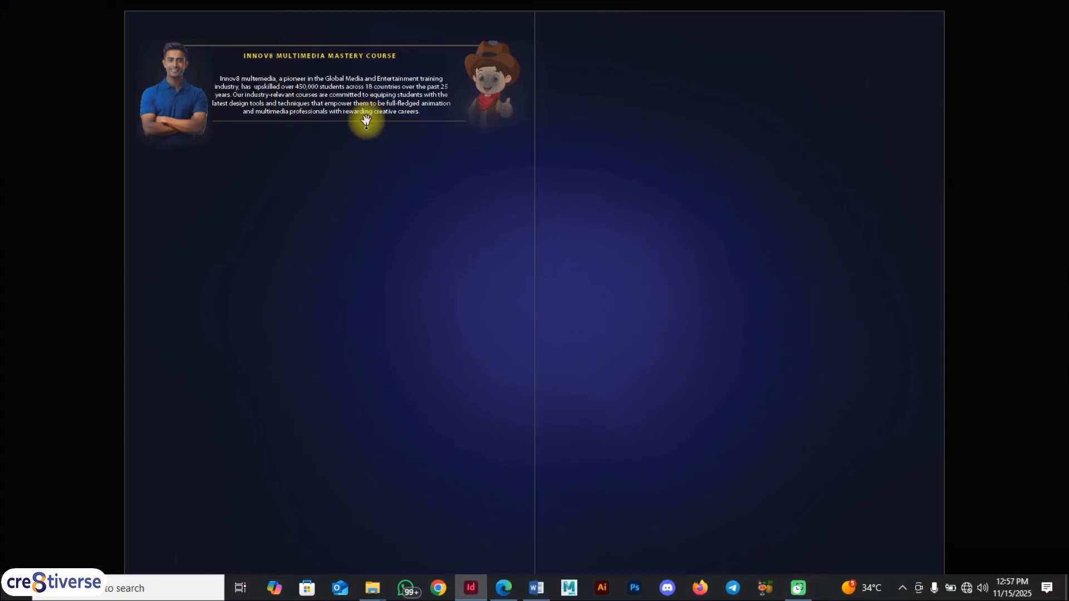
pyautogui.hotkey('shift', 'w')
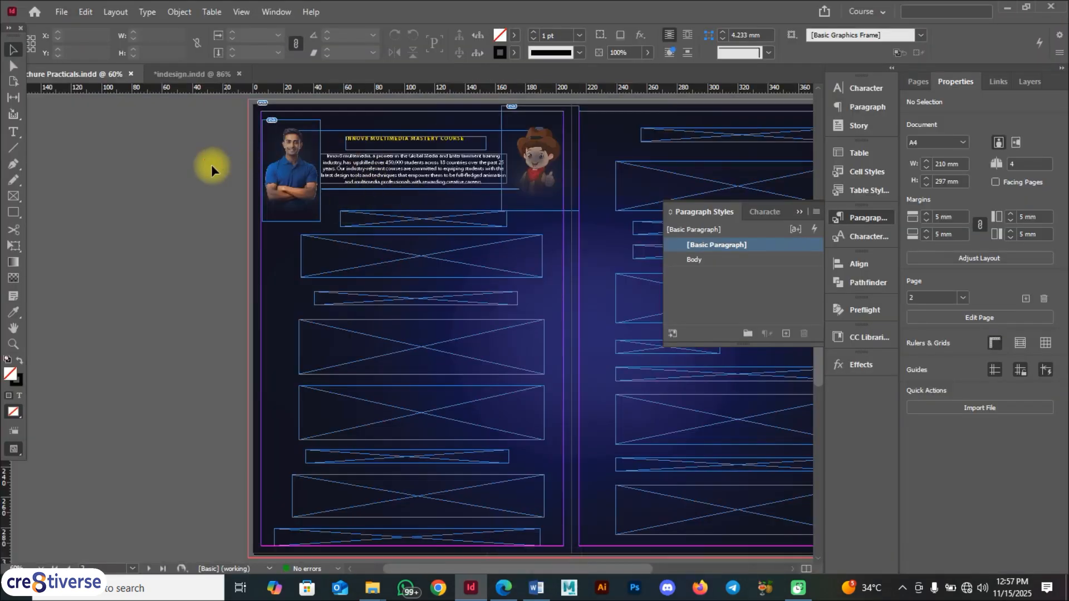
# - Move the intro paragraph up to about X 46 mm, Y 30.5 mm, lower the heading closer to it, and check the full-screen preview
pyautogui.moveTo(408, 174)
pyautogui.mouseDown()
pyautogui.moveTo(410, 163)
pyautogui.moveTo(414, 171)
pyautogui.mouseUp()
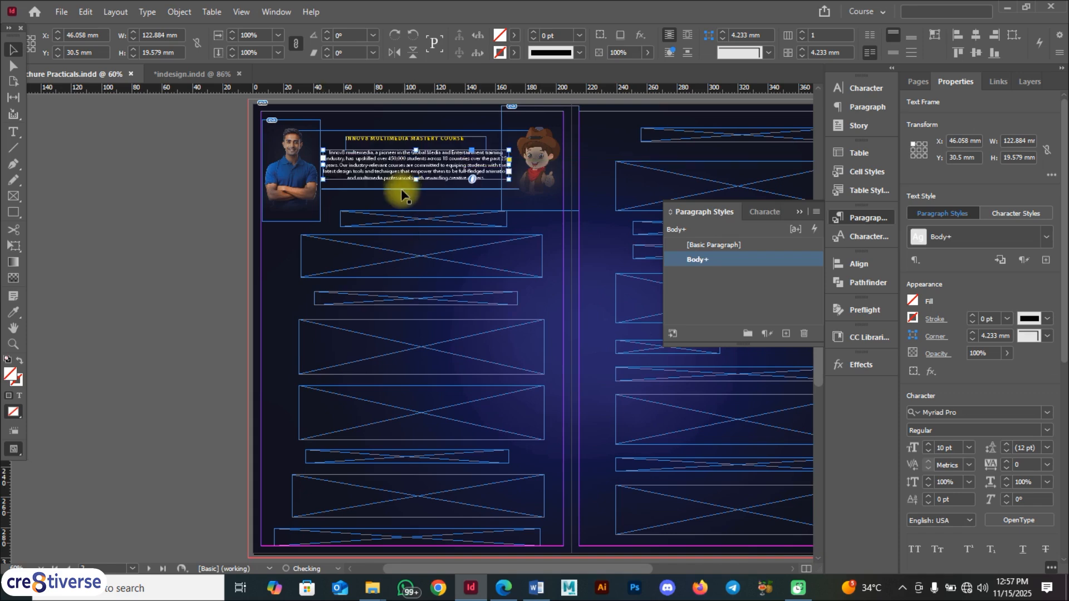
pyautogui.click(392, 141)
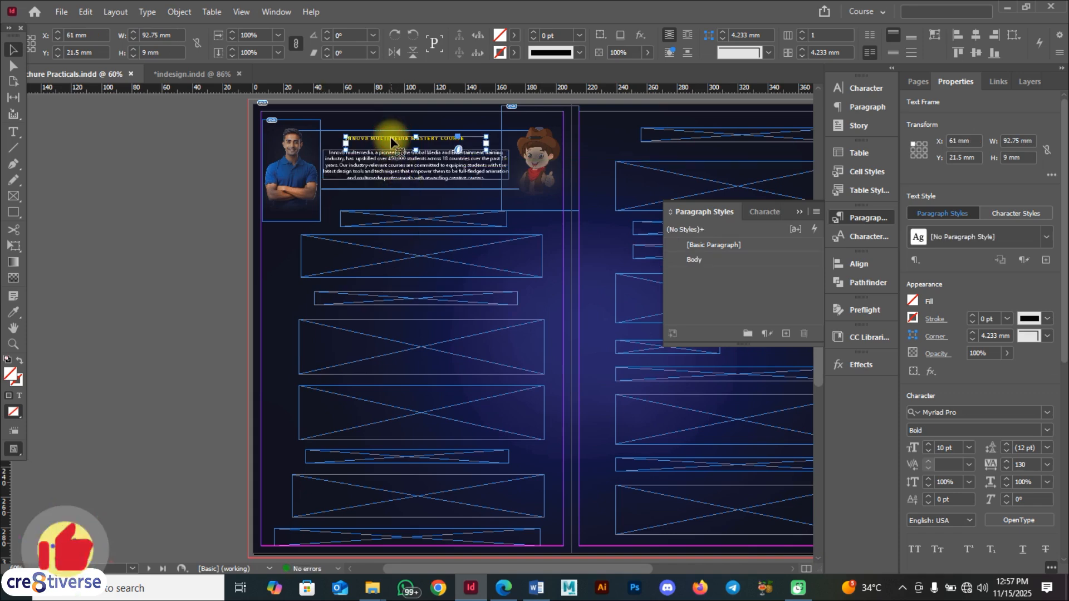
pyautogui.moveTo(392, 140); pyautogui.dragTo(392, 145)
pyautogui.hotkey('shift', 'w')
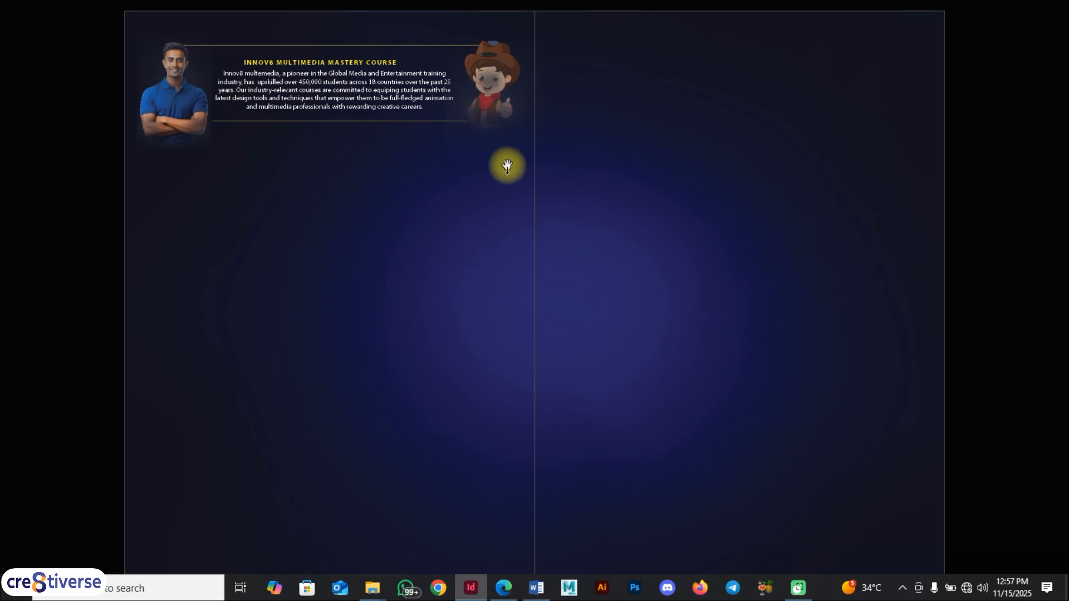
pyautogui.hotkey('shift', 'w')
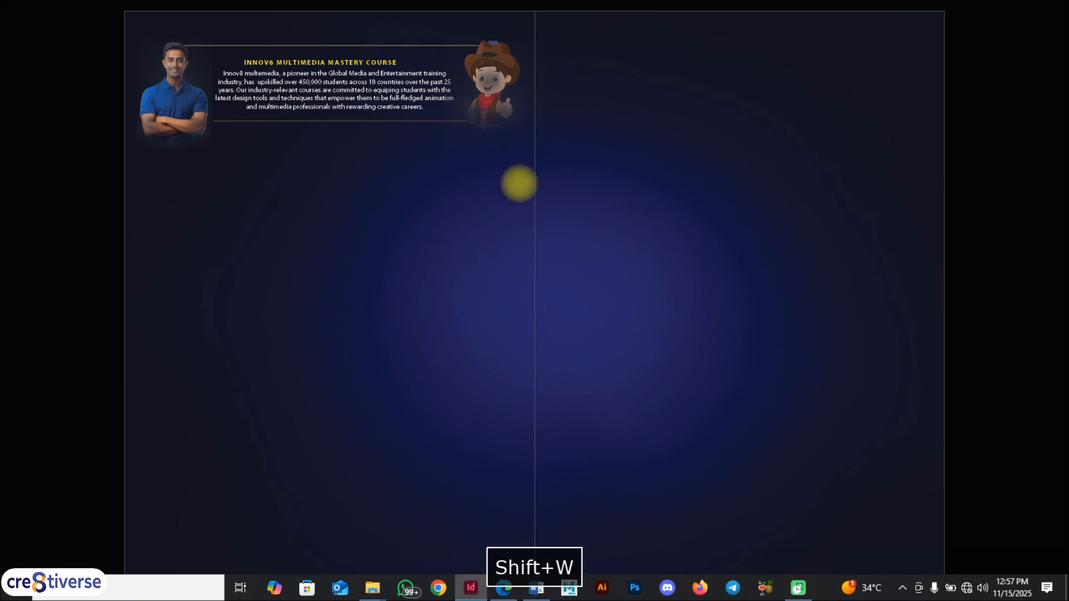
# - Consult the reference PDF in the browser and copy the heading "INNOV8 ADVANTAGES" from the Content document in Word
pyautogui.press('F9')
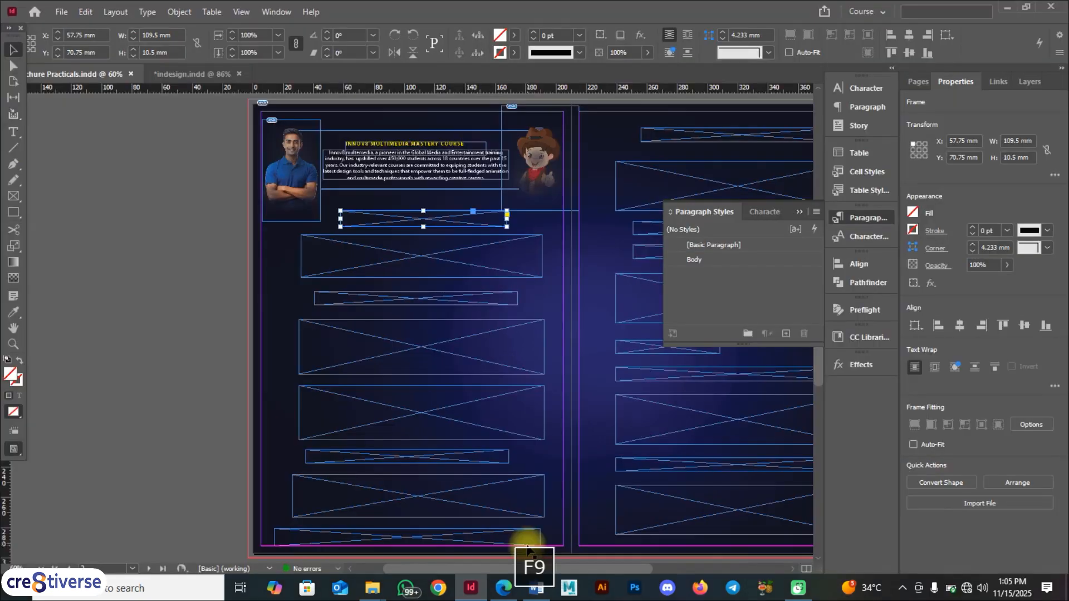
pyautogui.click(503, 587)
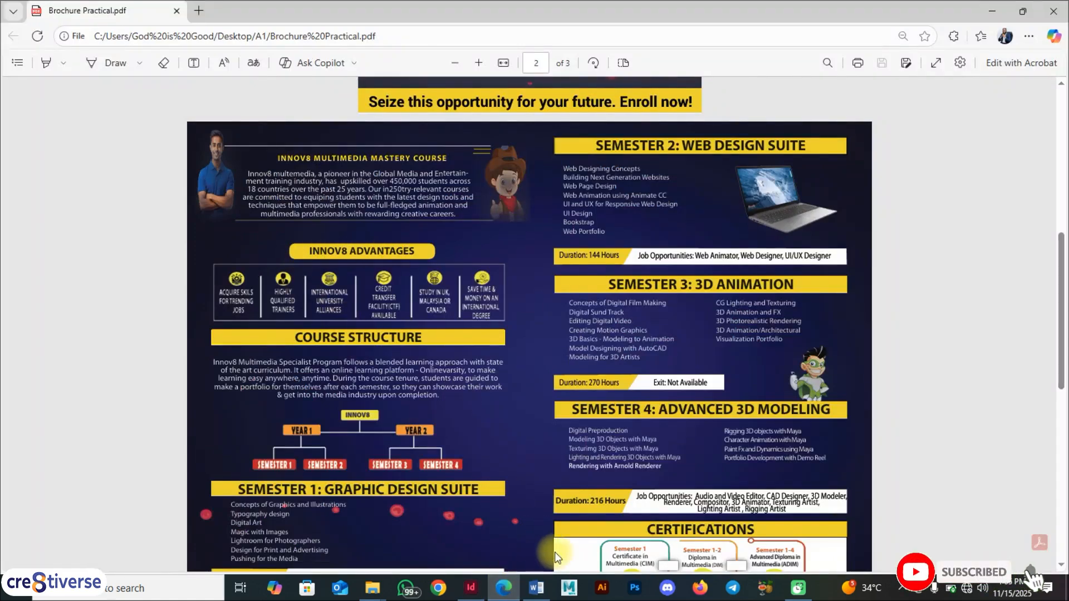
pyautogui.click(543, 591)
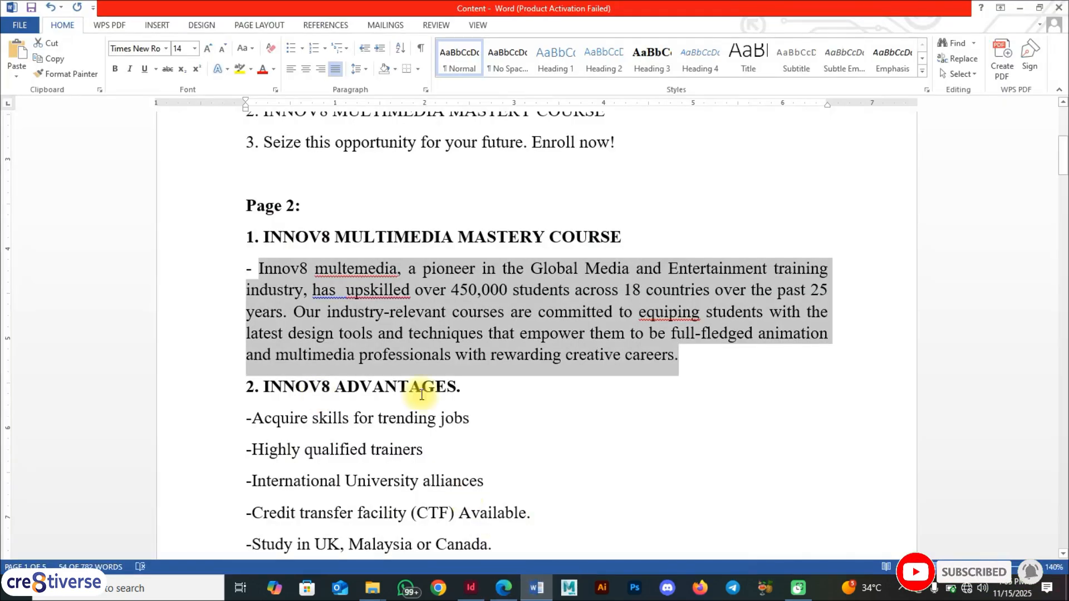
pyautogui.moveTo(483, 384); pyautogui.dragTo(338, 387)
pyautogui.click(457, 384)
pyautogui.moveTo(457, 385); pyautogui.dragTo(267, 388)
pyautogui.hotkey('ctrl', 'c')
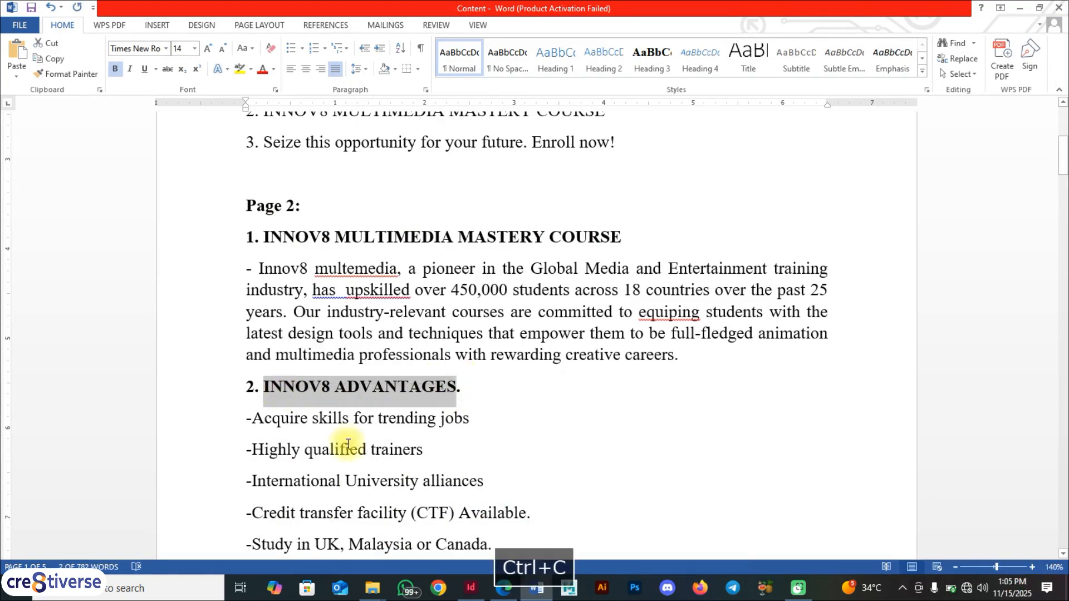
# - Back in InDesign, fill the narrow empty frame directly below the intro section with the brochure's yellow swatch, matching the reference PDF
pyautogui.click(471, 589)
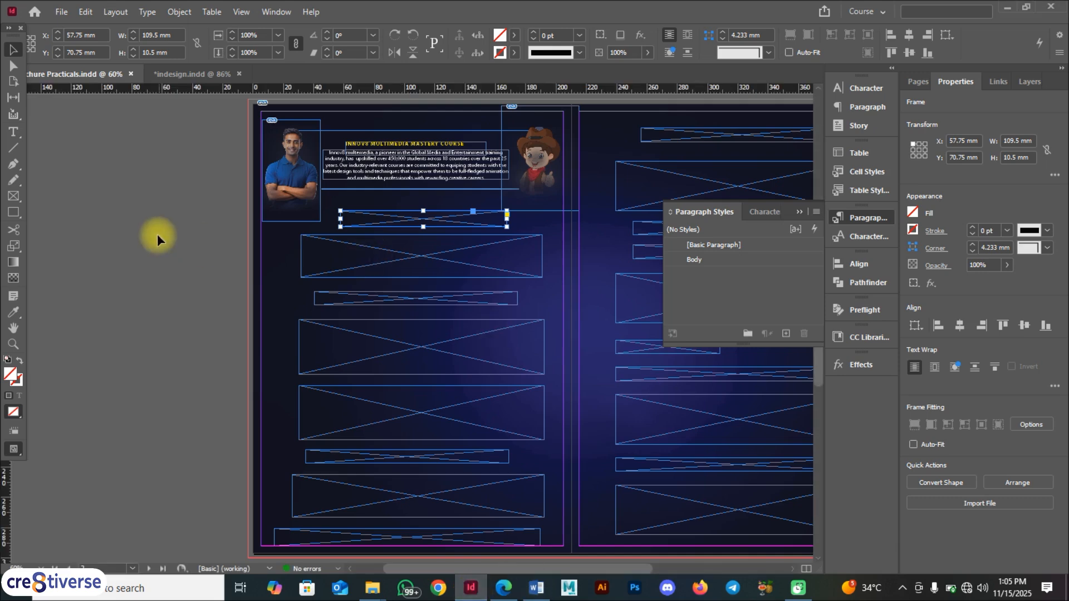
pyautogui.click(234, 234)
pyautogui.click(398, 222)
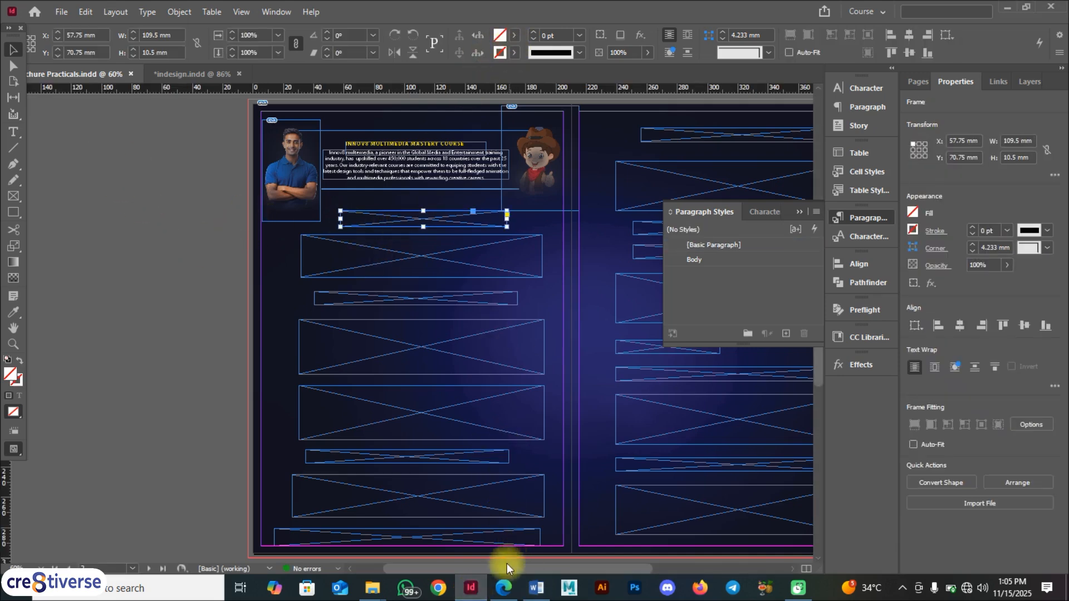
pyautogui.click(505, 589)
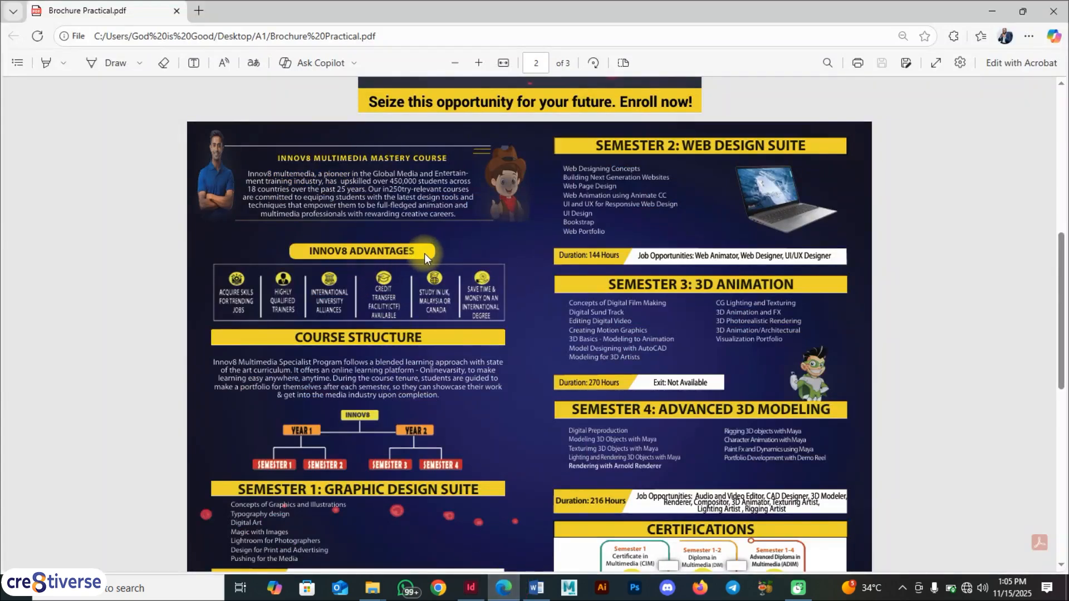
pyautogui.click(471, 588)
pyautogui.click(514, 35)
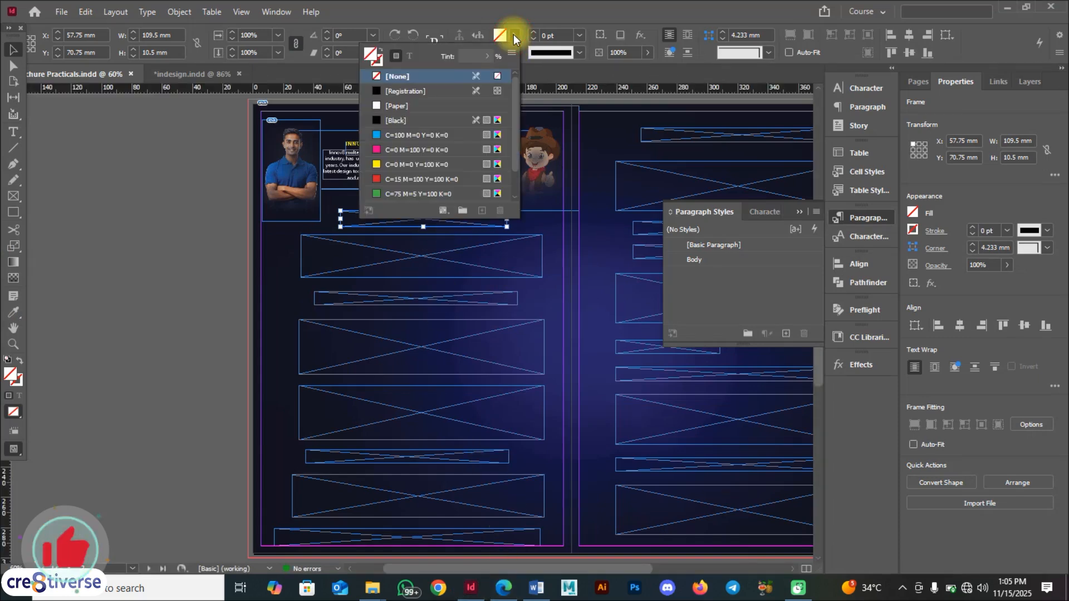
pyautogui.scroll(-2, 448, 172)
pyautogui.click(432, 193)
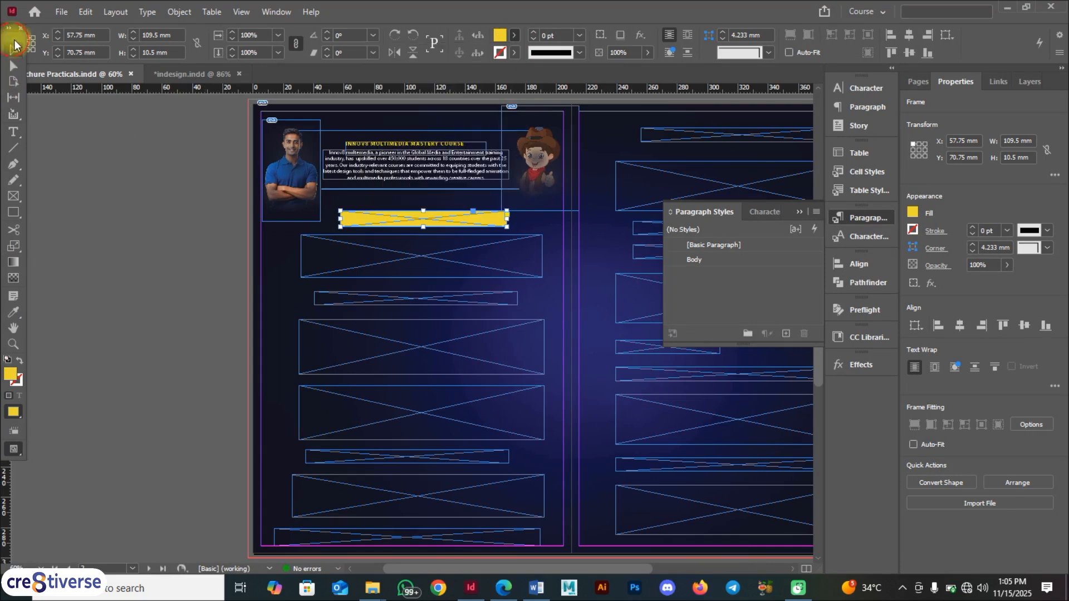
# - Select the yellow frame below the intro and compare it with the INNOV8 ADVANTAGES bar in the browser's reference PDF, returning to InDesign
pyautogui.click(93, 115)
pyautogui.click(435, 224)
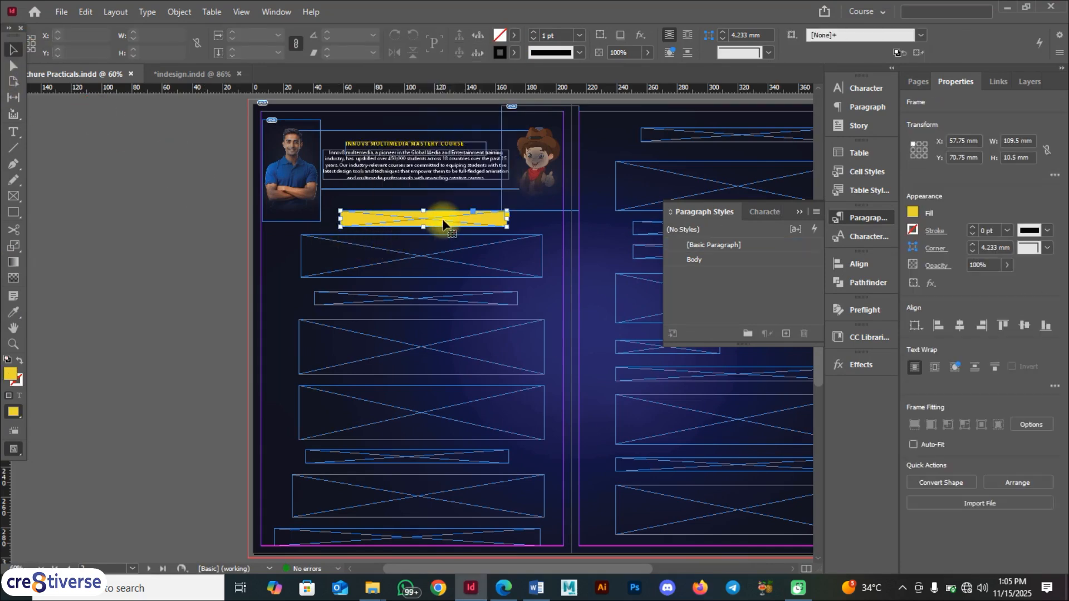
pyautogui.scroll(3, 439, 223)
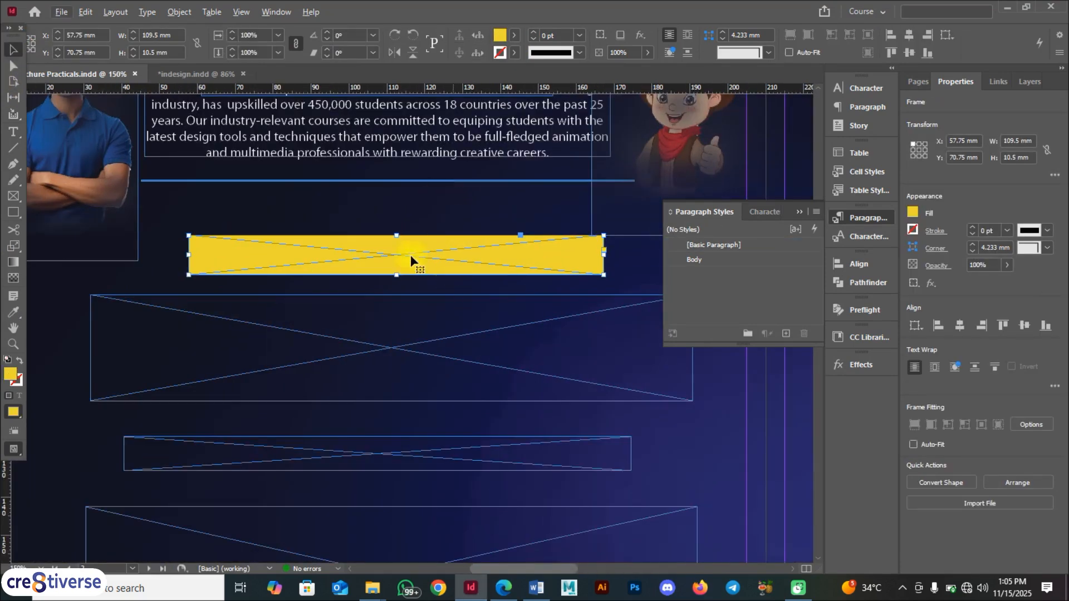
pyautogui.click(504, 587)
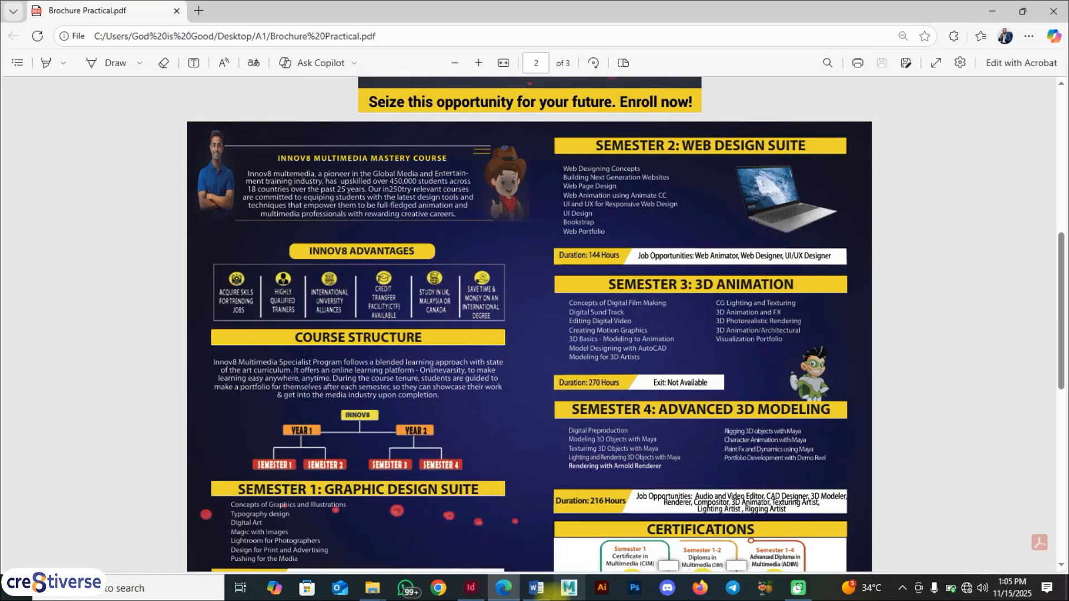
pyautogui.click(478, 585)
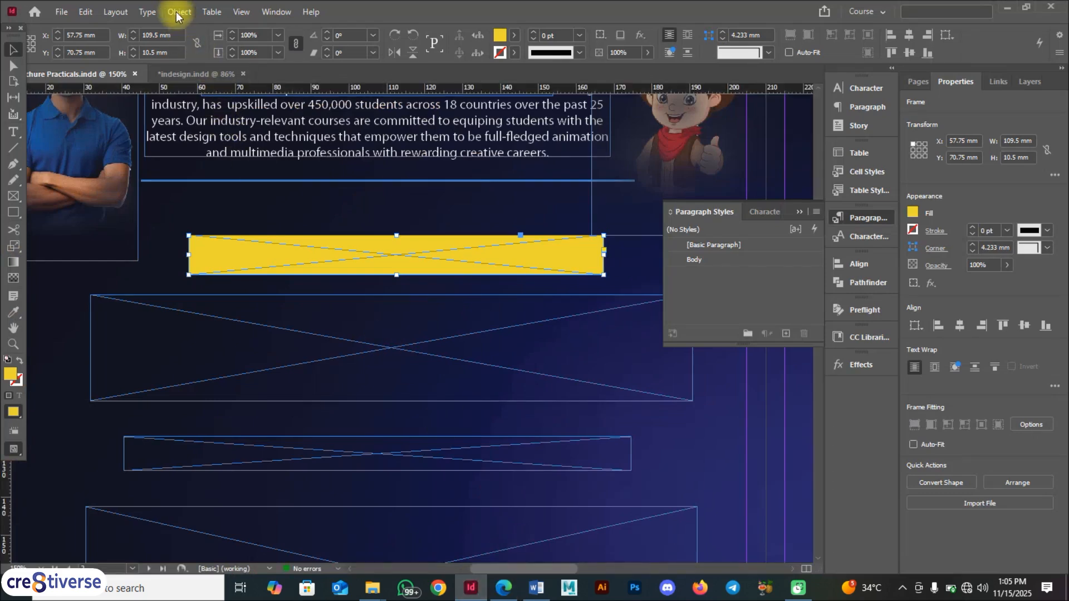
# - Set the corner size of the yellow frame below the intro to 8 mm in its Corner Options
pyautogui.click(177, 12)
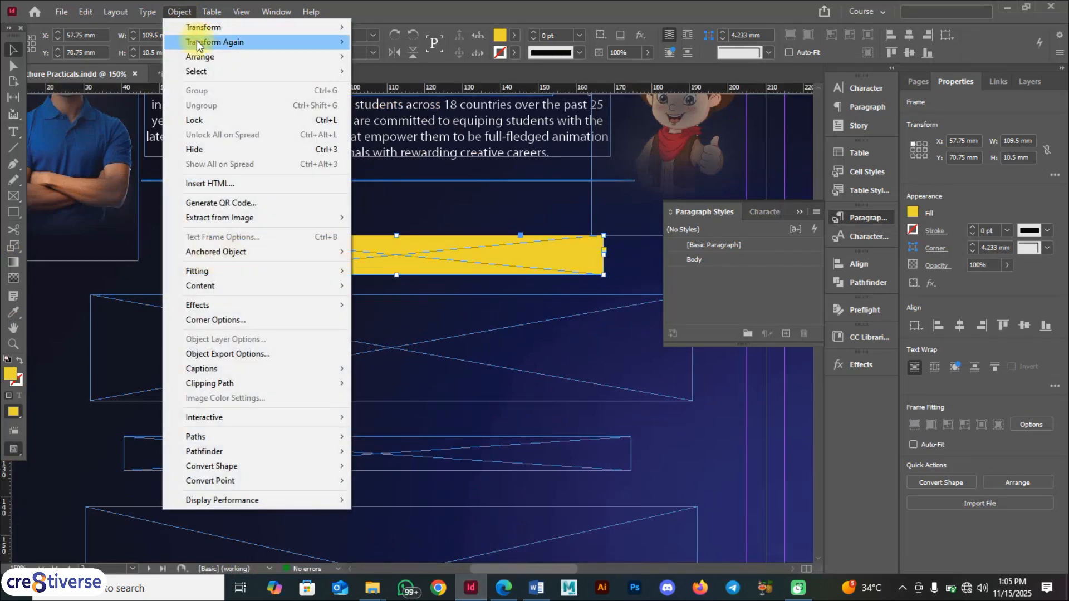
pyautogui.click(242, 322)
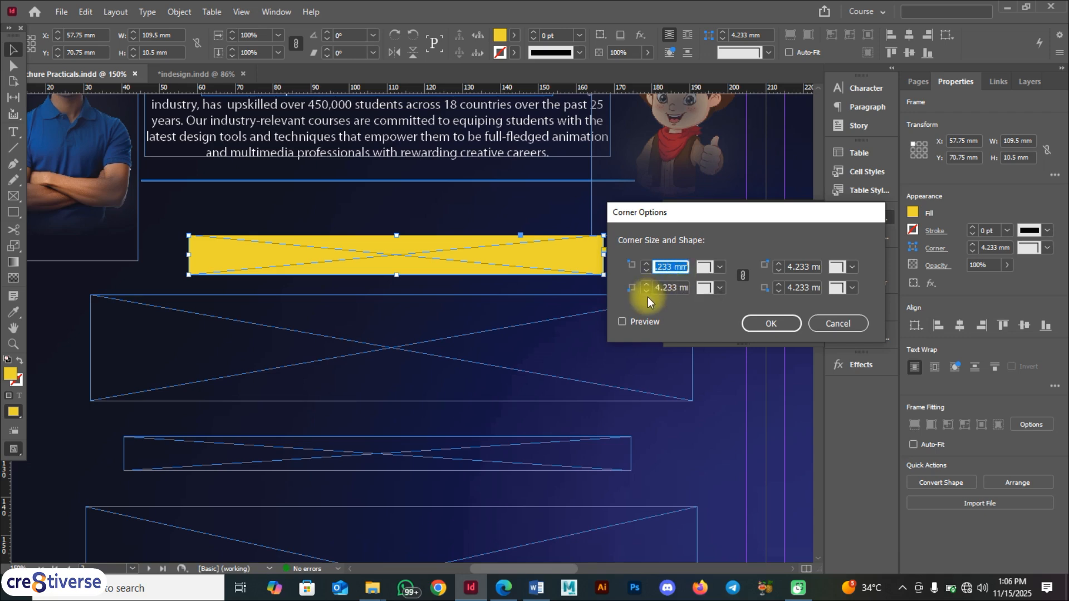
pyautogui.hotkey('ctrl', 'a')
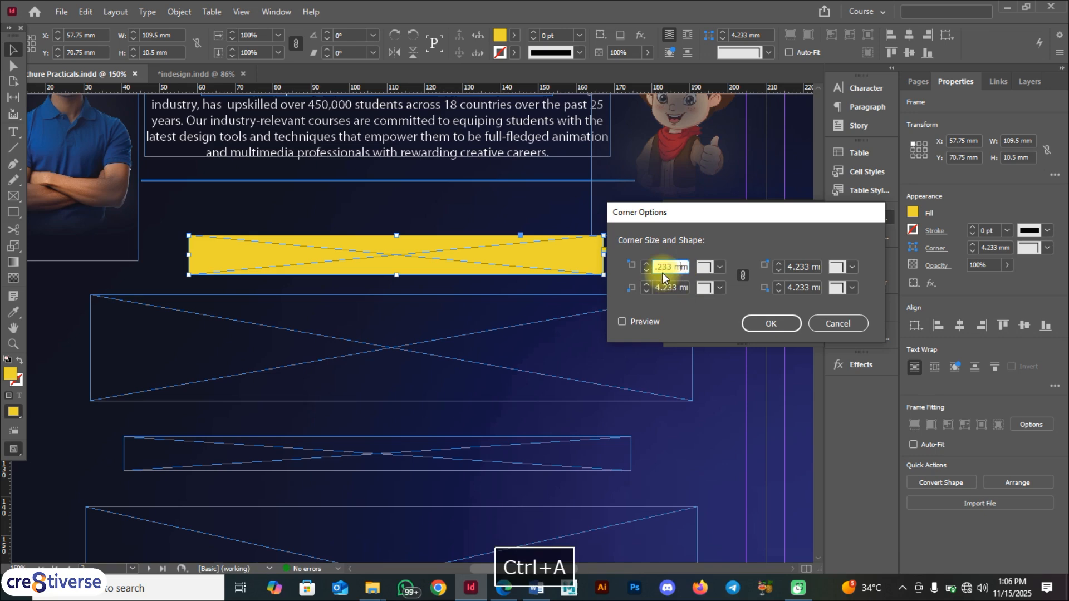
pyautogui.write('8')
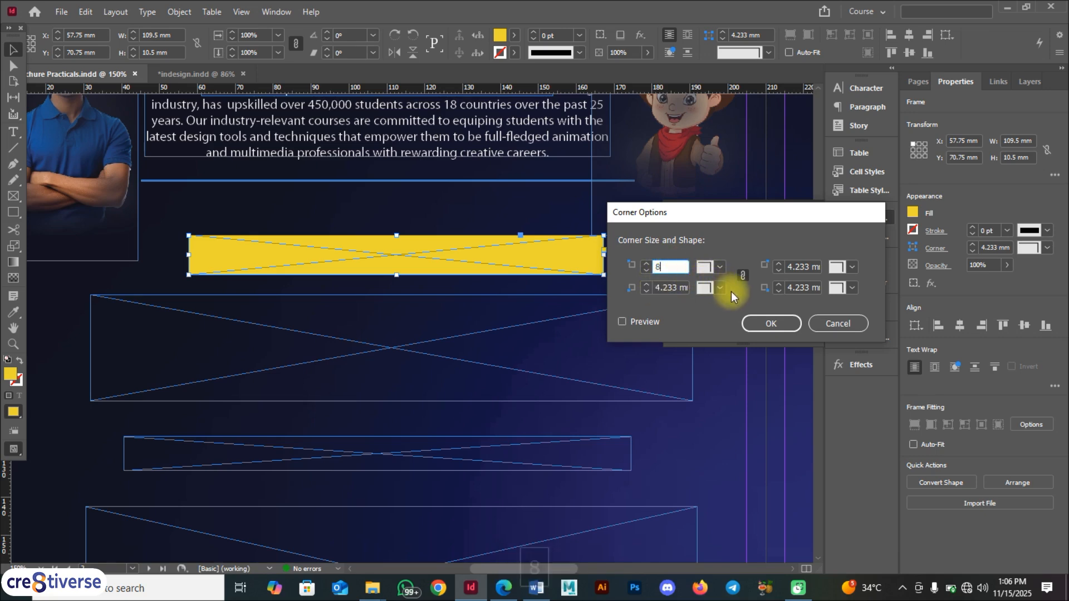
pyautogui.press('Return')
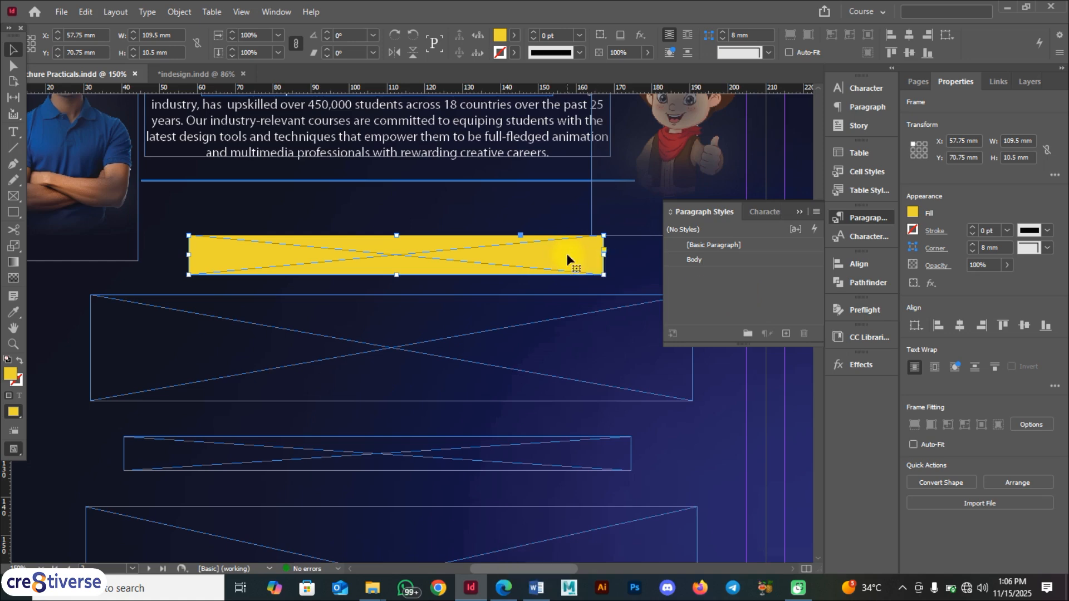
# - Give the yellow frame the Rounded corner shape and move it to about X 50 mm, Y 68 mm
pyautogui.press('F9')
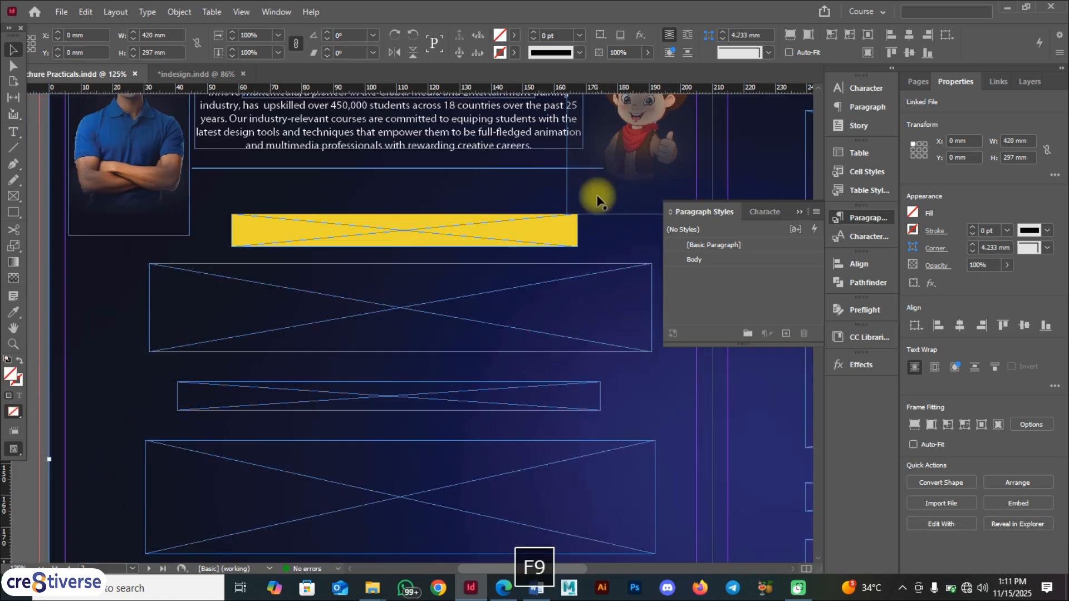
pyautogui.moveTo(375, 231); pyautogui.dragTo(361, 223)
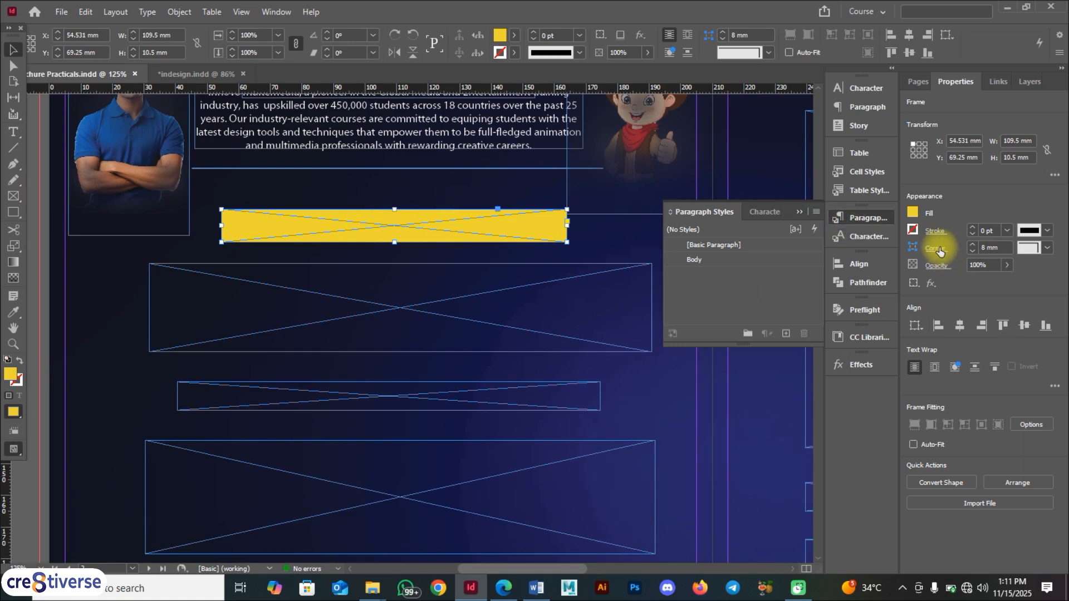
pyautogui.click(1047, 247)
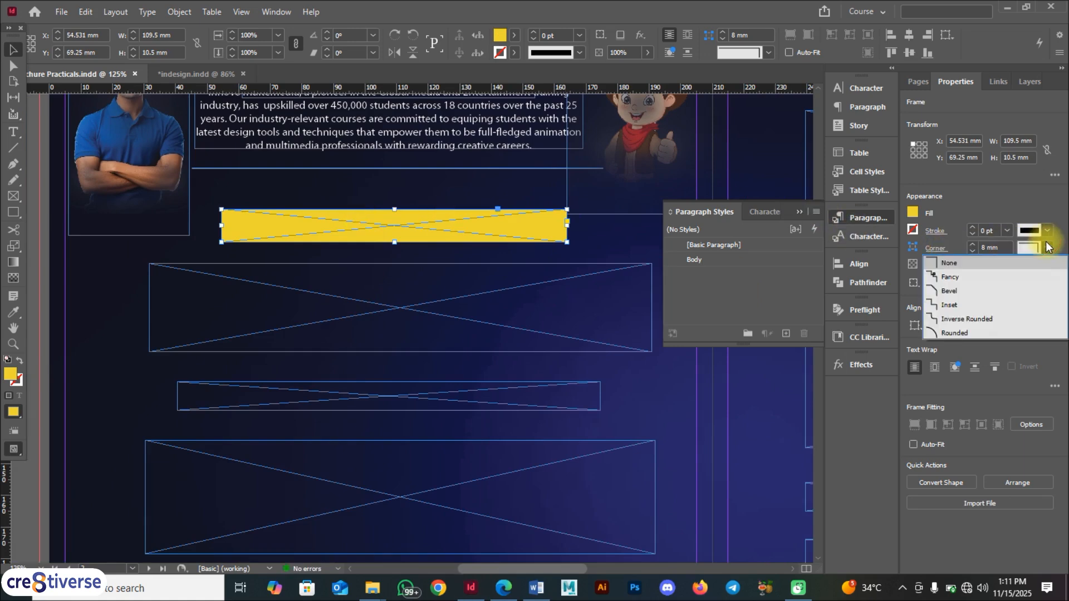
pyautogui.click(955, 330)
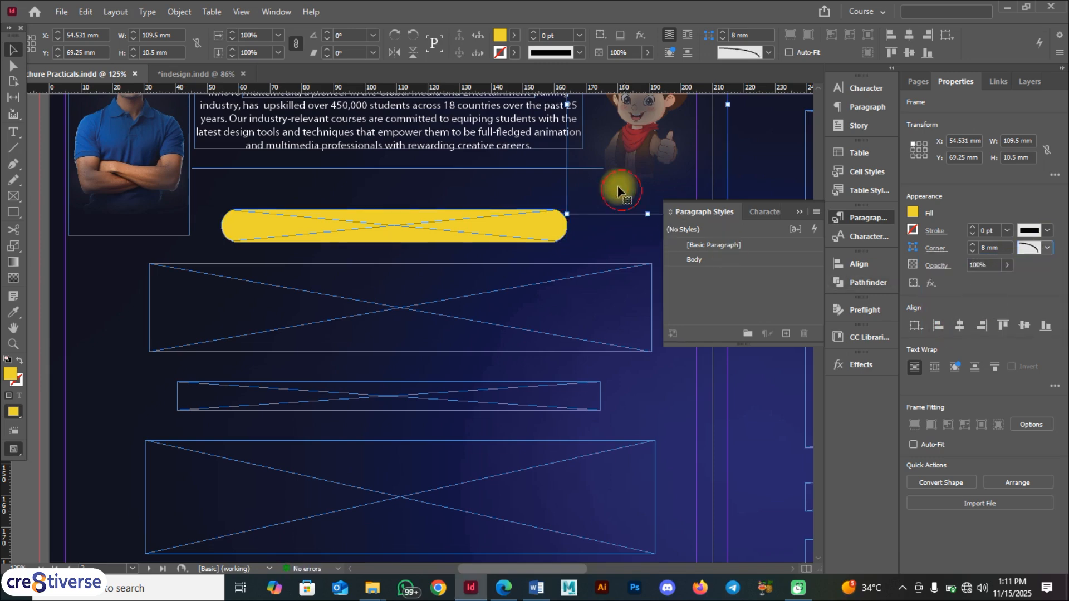
pyautogui.moveTo(478, 226); pyautogui.dragTo(432, 237)
# - Put the heading "INNOV8 ADVANTAGES" in the rounded yellow bar and centre it both horizontally and vertically
pyautogui.click(13, 132)
pyautogui.click(262, 226)
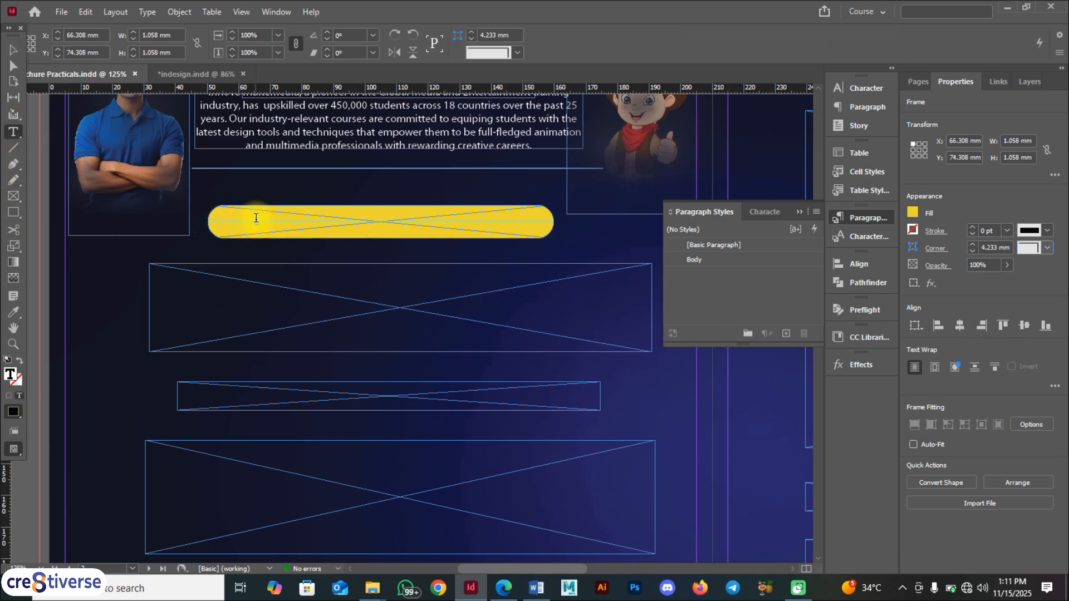
pyautogui.write('INNOV8 ADVANTAGES')
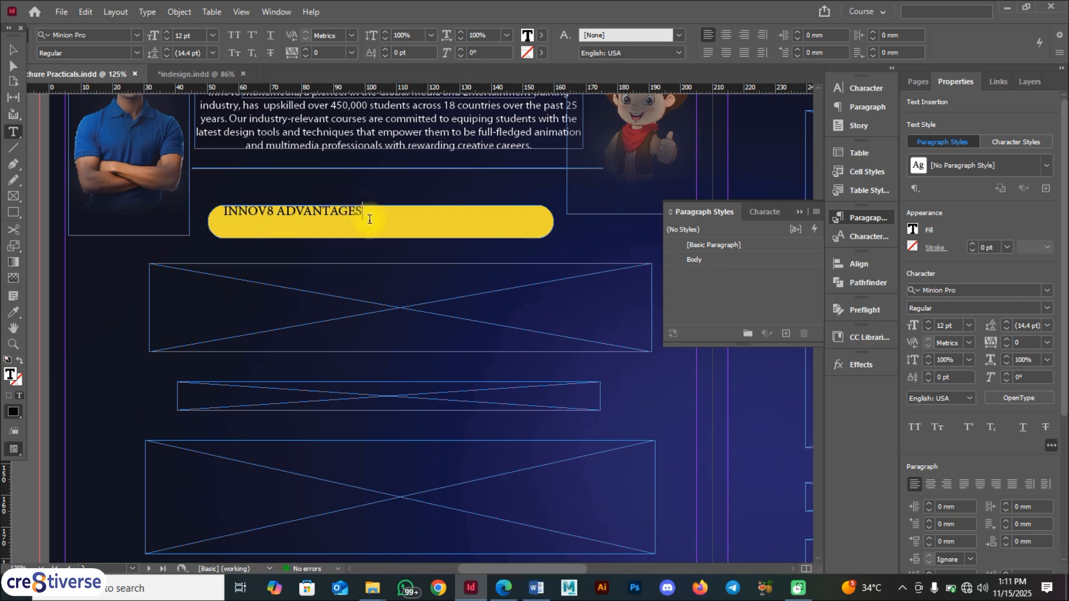
pyautogui.moveTo(368, 211); pyautogui.dragTo(246, 211)
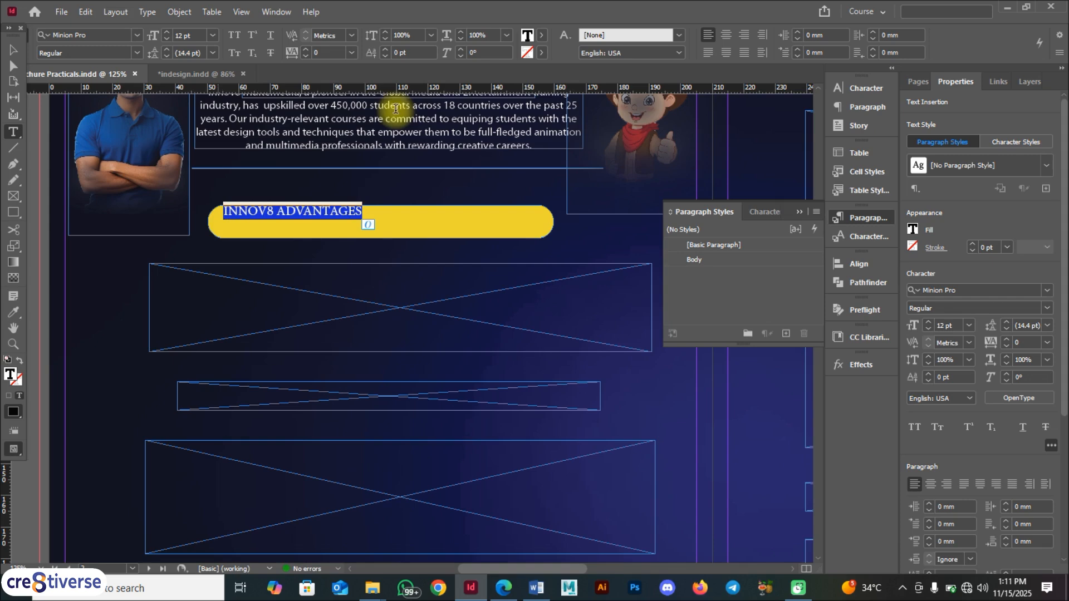
pyautogui.click(726, 35)
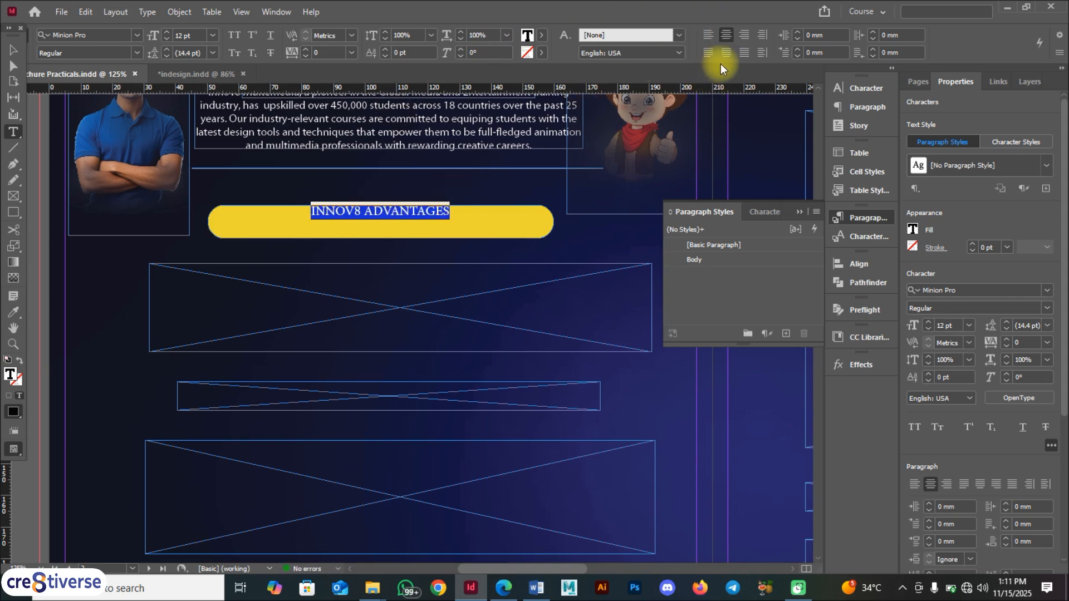
pyautogui.click(13, 50)
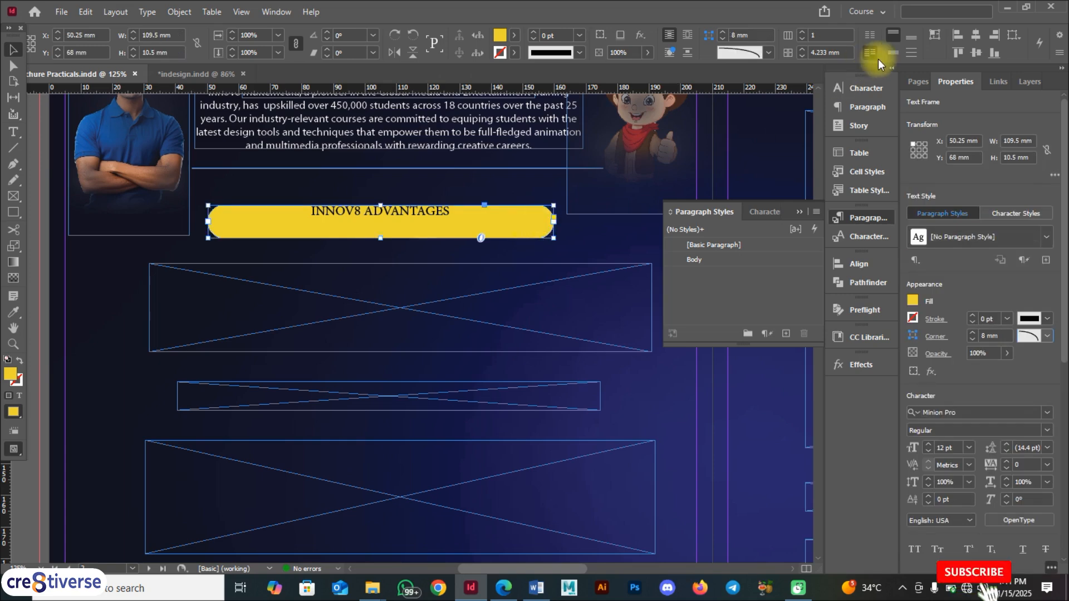
pyautogui.click(893, 52)
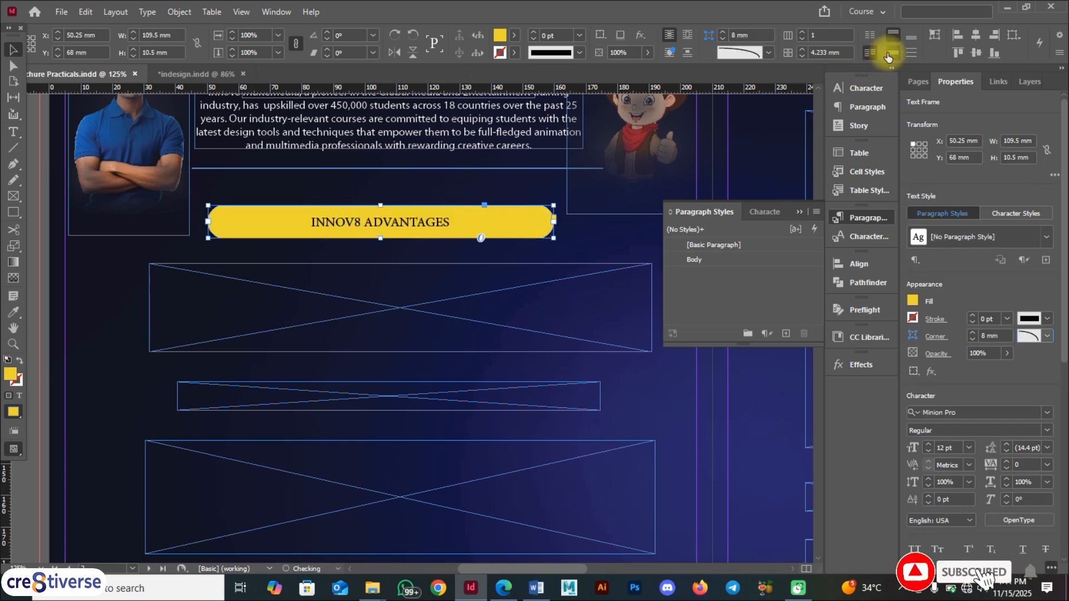
# - Save the brochure and set the INNOV8 ADVANTAGES heading's font size to 13 pt
pyautogui.click(416, 220)
pyautogui.hotkey('ctrl', 's')
pyautogui.hotkey('ctrl', 'a')
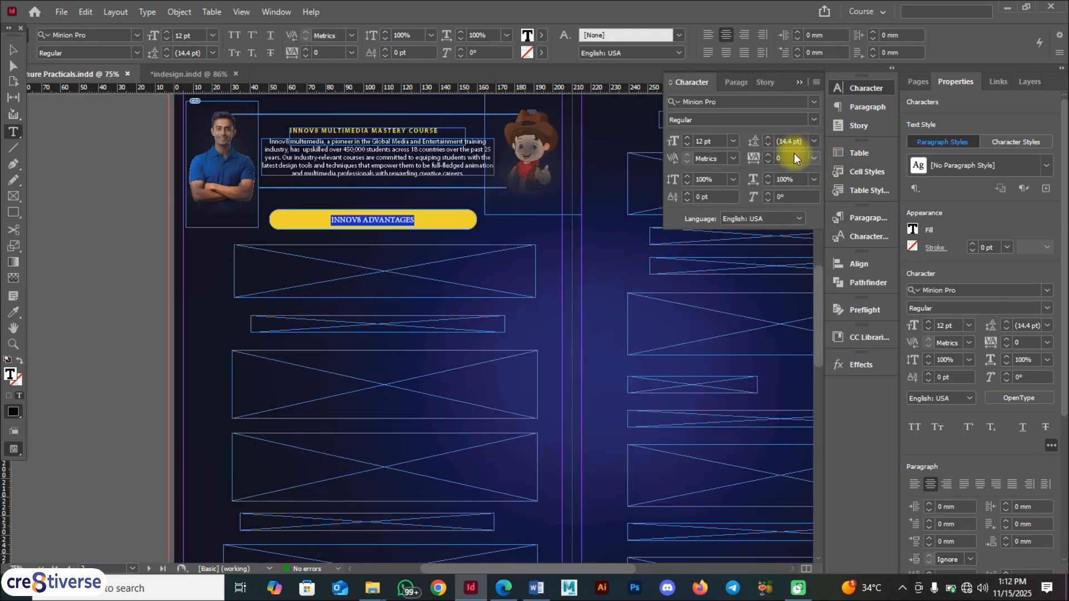
pyautogui.click(711, 140)
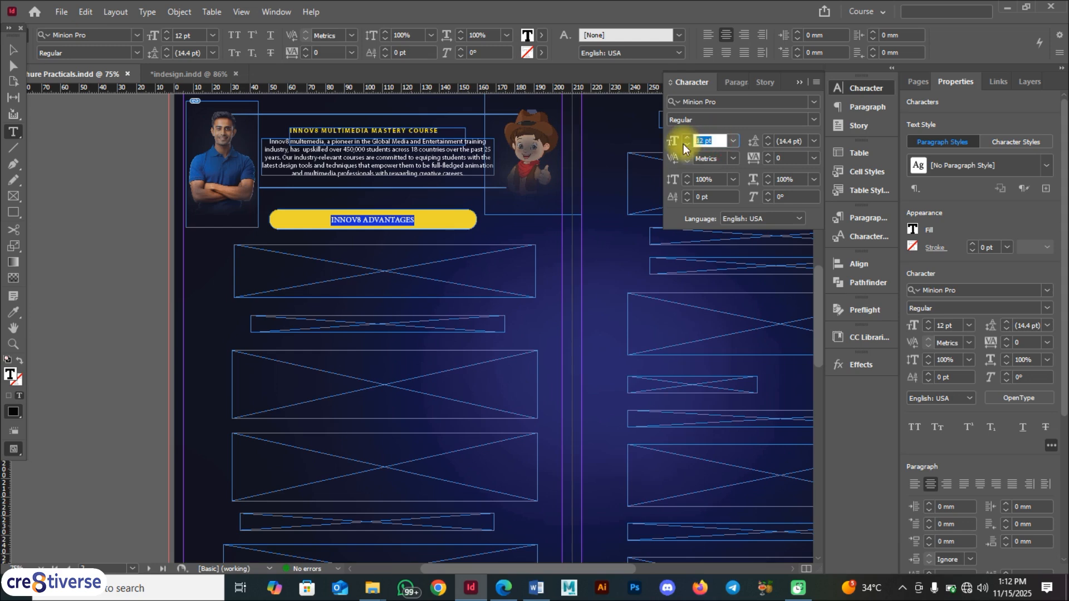
pyautogui.write('3')
pyautogui.press('Return')
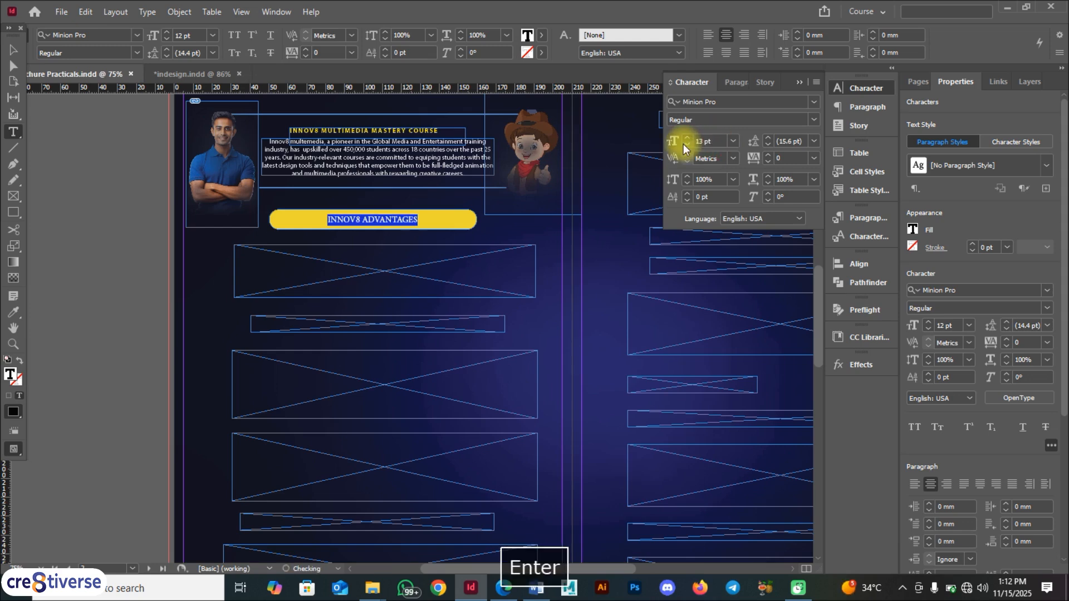
# - Shorten the yellow heading bar from both ends to start at about X 67 mm and be about 81 mm wide
pyautogui.click(15, 52)
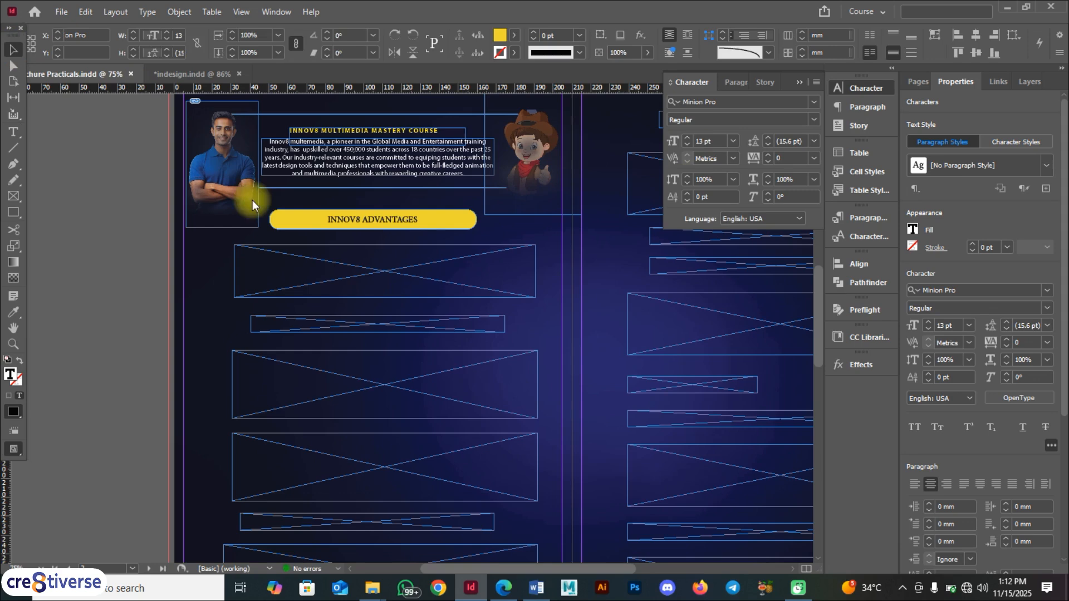
pyautogui.click(295, 219)
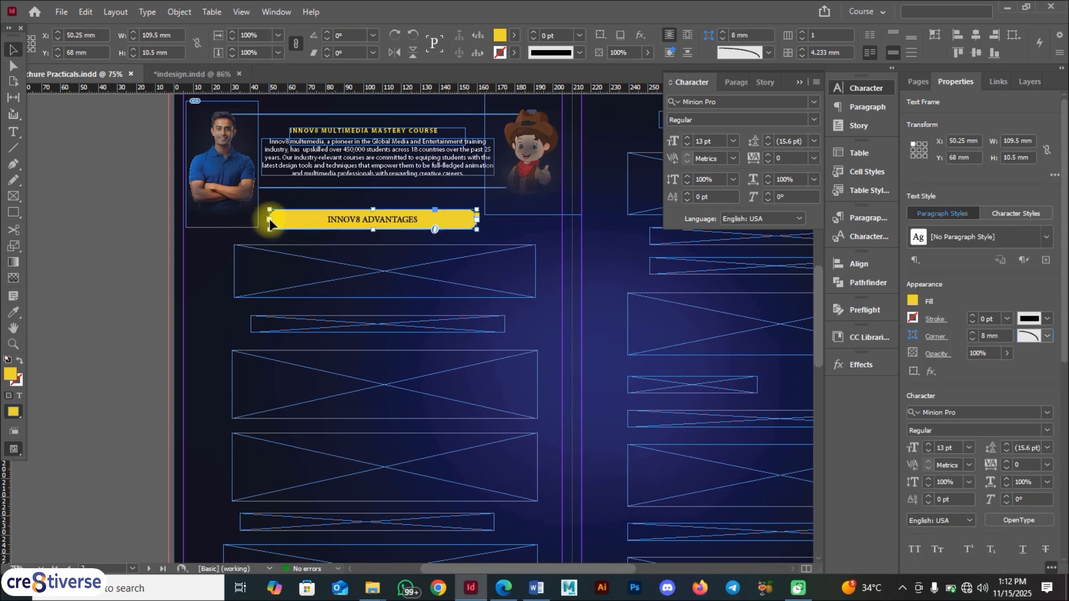
pyautogui.moveTo(270, 221); pyautogui.dragTo(301, 220)
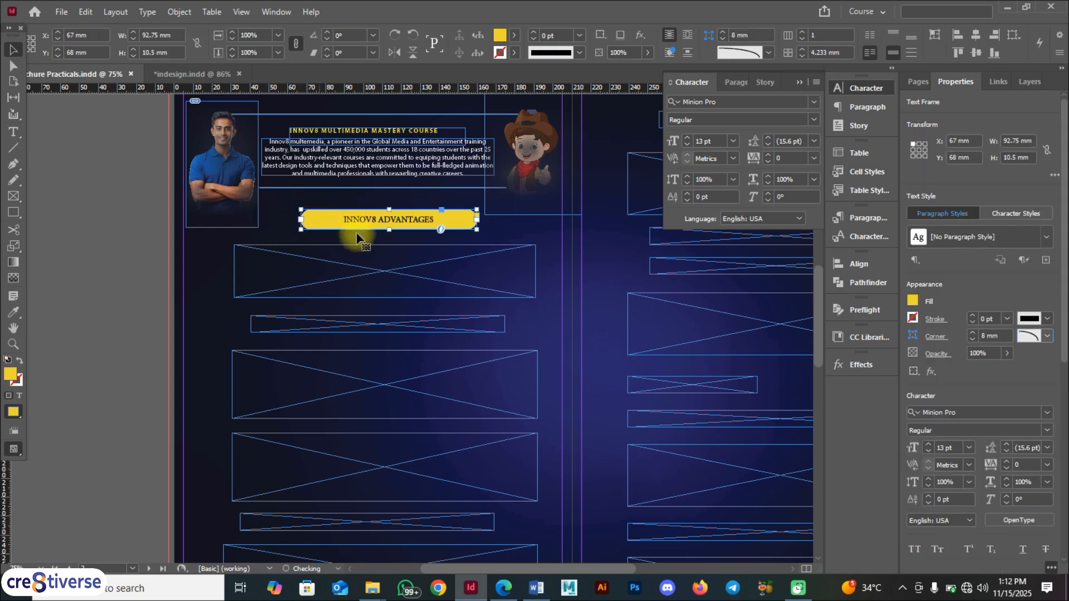
pyautogui.moveTo(475, 225); pyautogui.dragTo(455, 228)
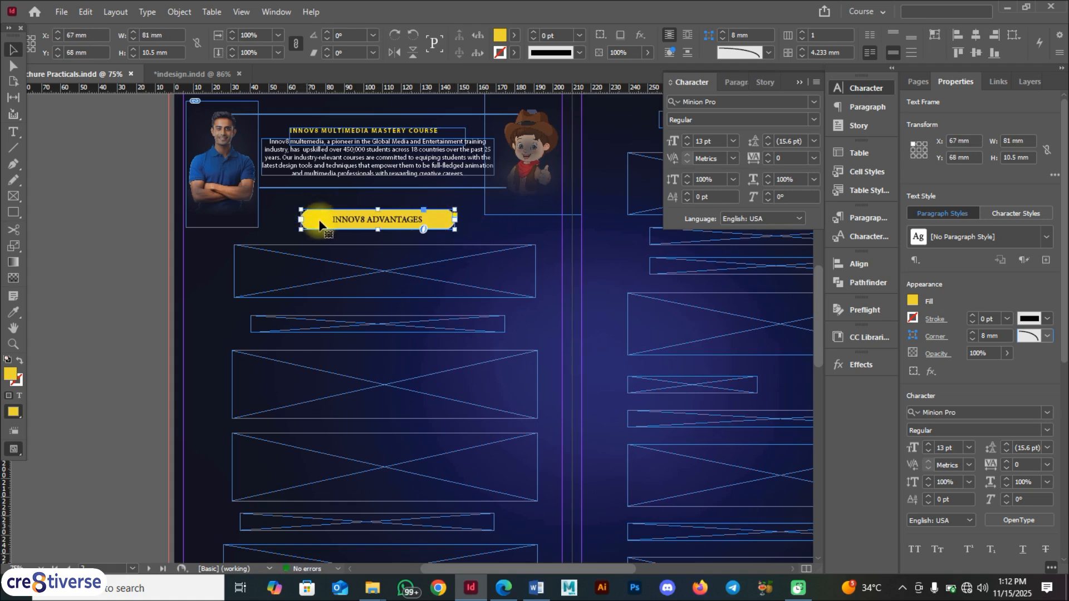
# - Try reducing the heading bar's height to 9.5 mm, undo it, and check the spread in full-screen preview
pyautogui.moveTo(378, 228); pyautogui.dragTo(378, 228)
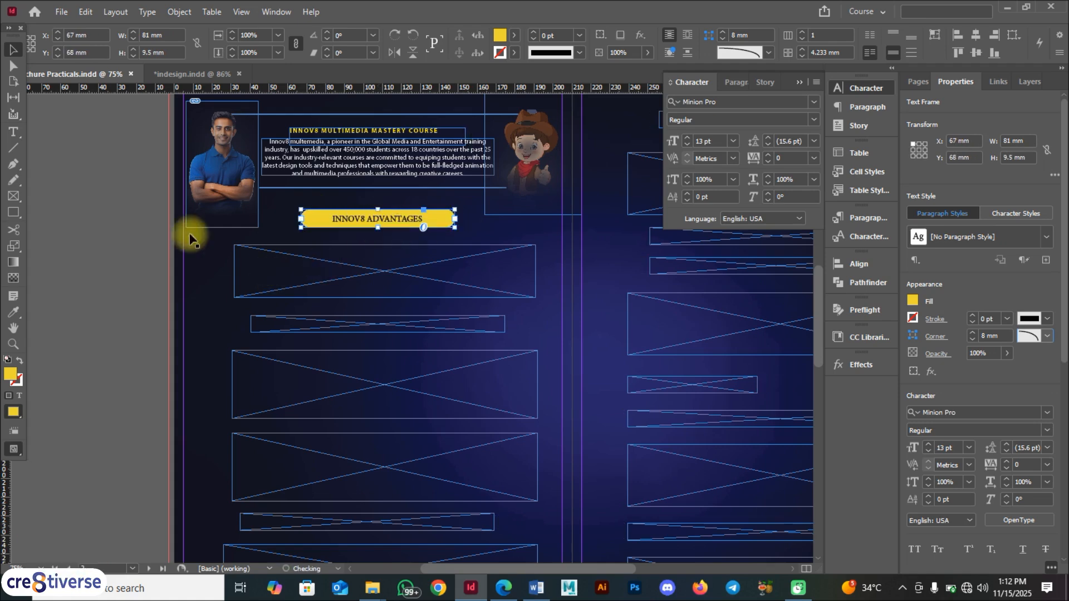
pyautogui.hotkey('ctrl', 'z')
pyautogui.hotkey('ctrl', 'z')
pyautogui.click(92, 193)
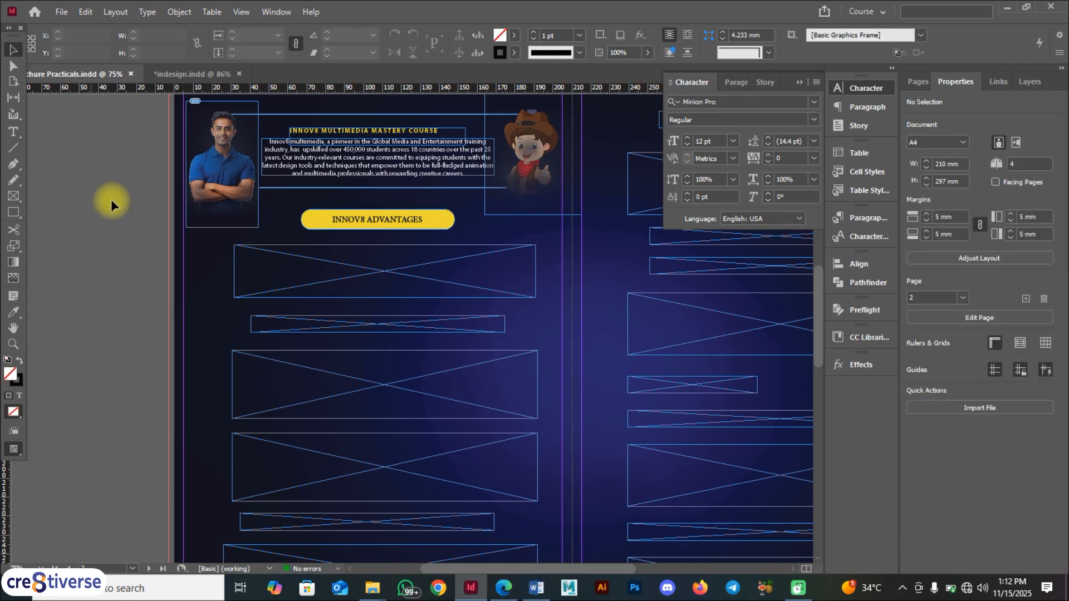
pyautogui.hotkey('shift', 'w')
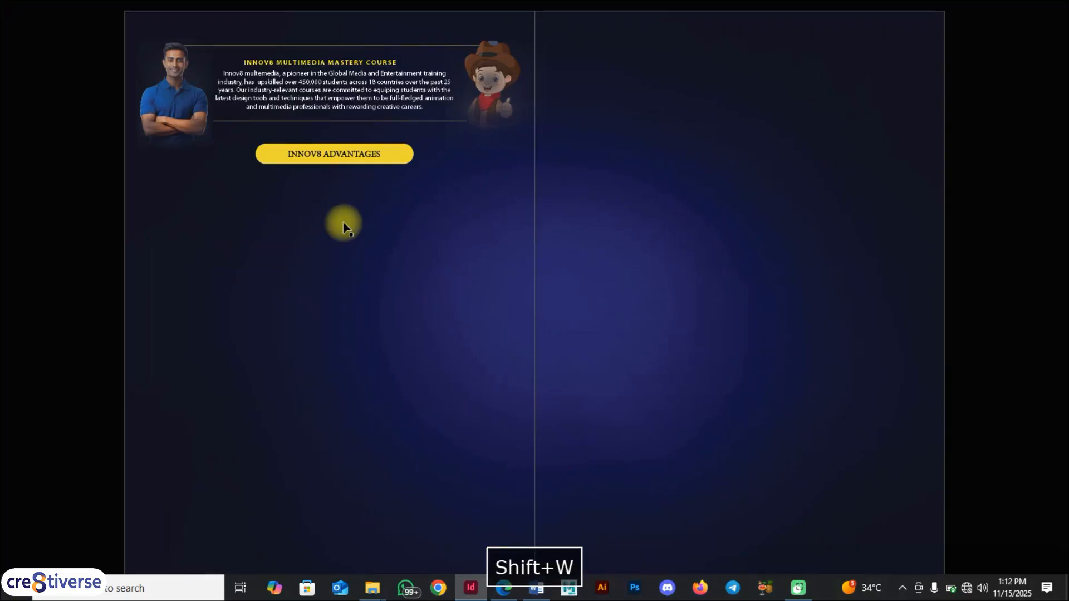
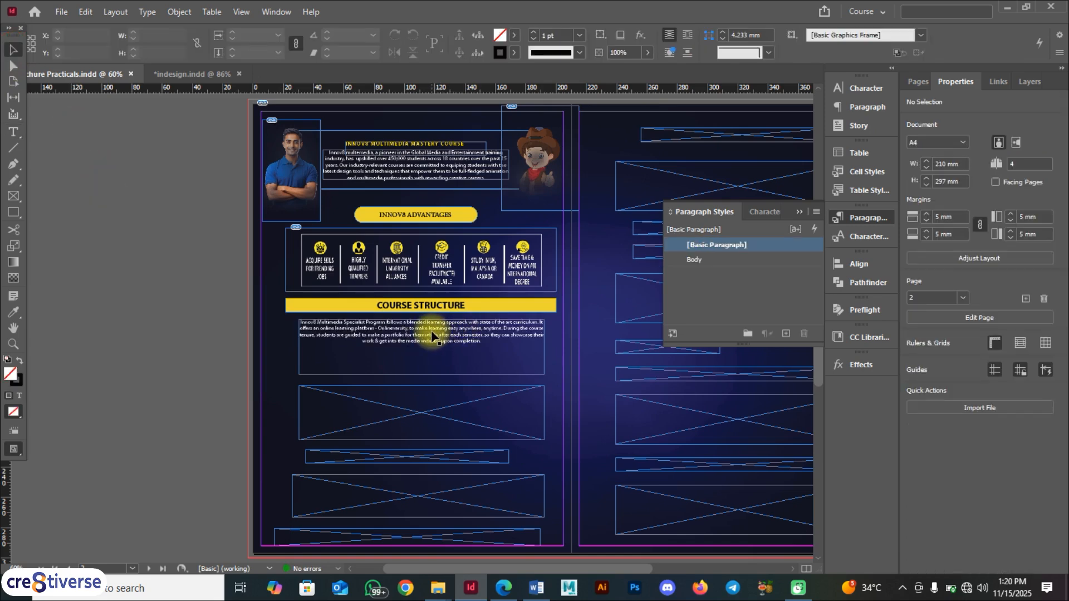
# - Check the Course Structure section in full-screen preview and undo the last formatting changes to its paragraph
pyautogui.hotkey('shift', 'w')
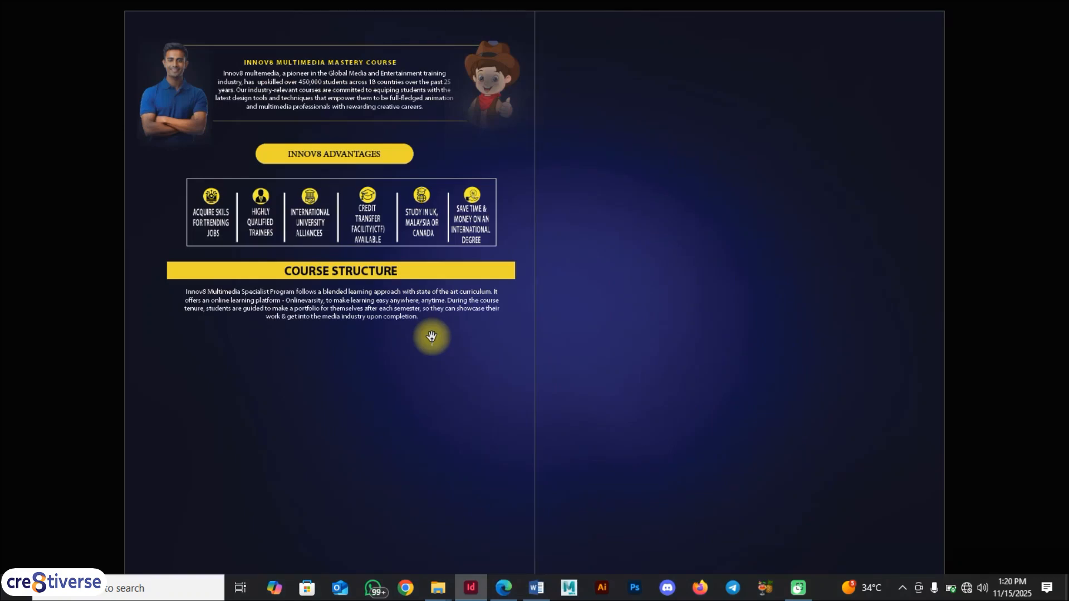
pyautogui.hotkey('shift', 'w')
pyautogui.hotkey('ctrl', 'z')
pyautogui.hotkey('ctrl', 'z')
pyautogui.hotkey('ctrl', 'z')
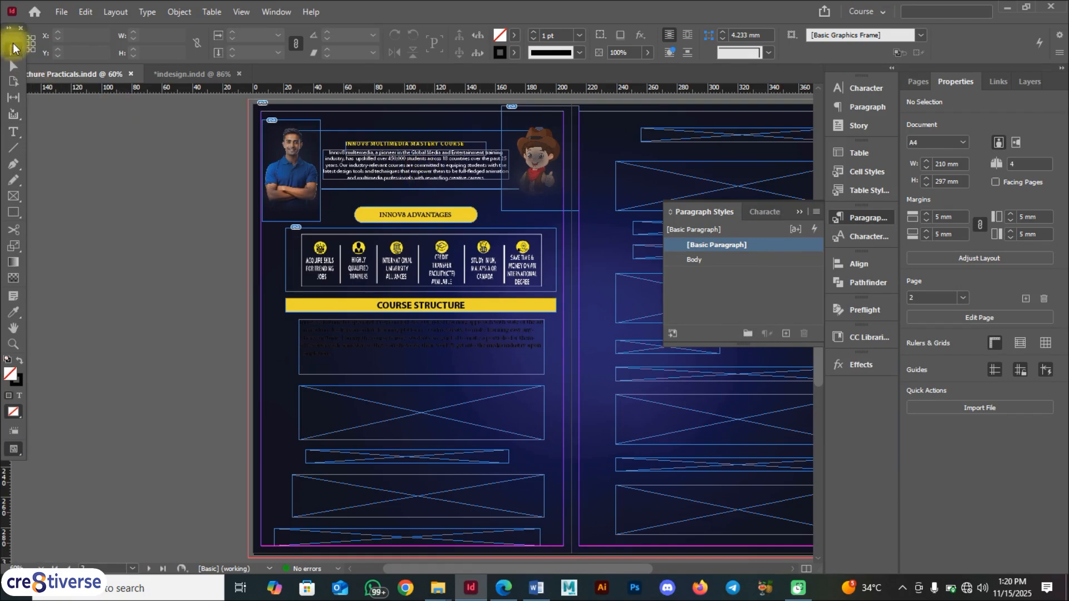
# - Apply the Body paragraph style to the whole paragraph below the COURSE STRUCTURE heading
pyautogui.click(370, 162)
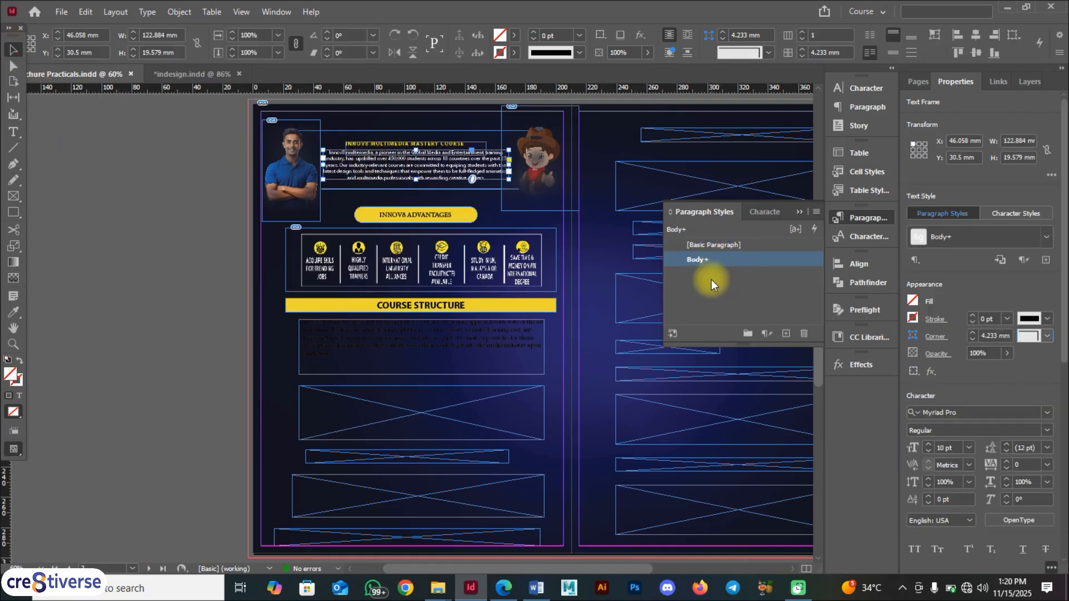
pyautogui.click(709, 294)
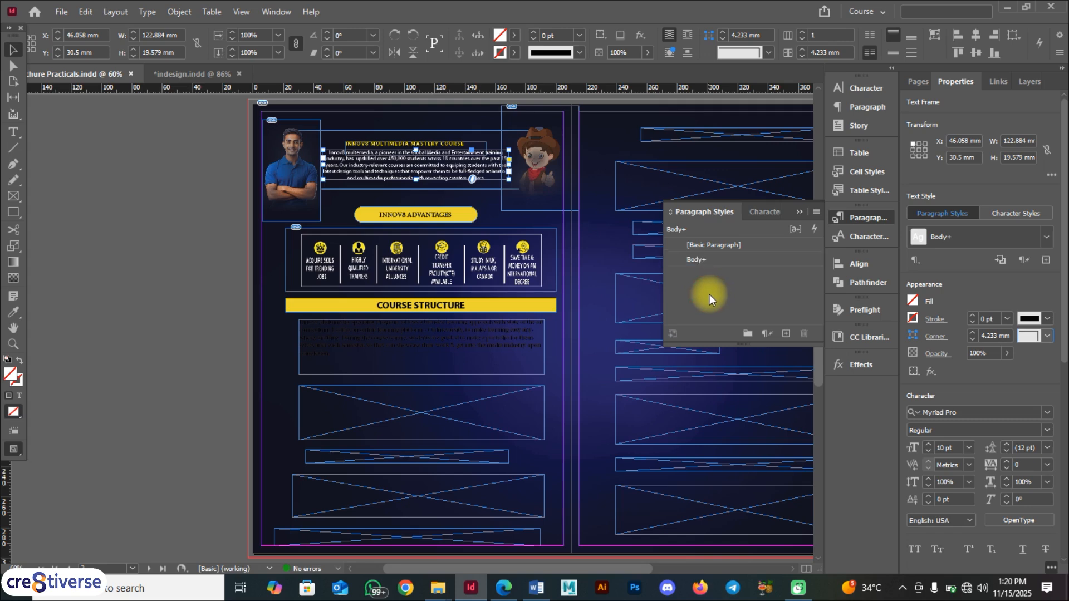
pyautogui.click(122, 138)
pyautogui.click(430, 342)
pyautogui.tripleClick(431, 343)
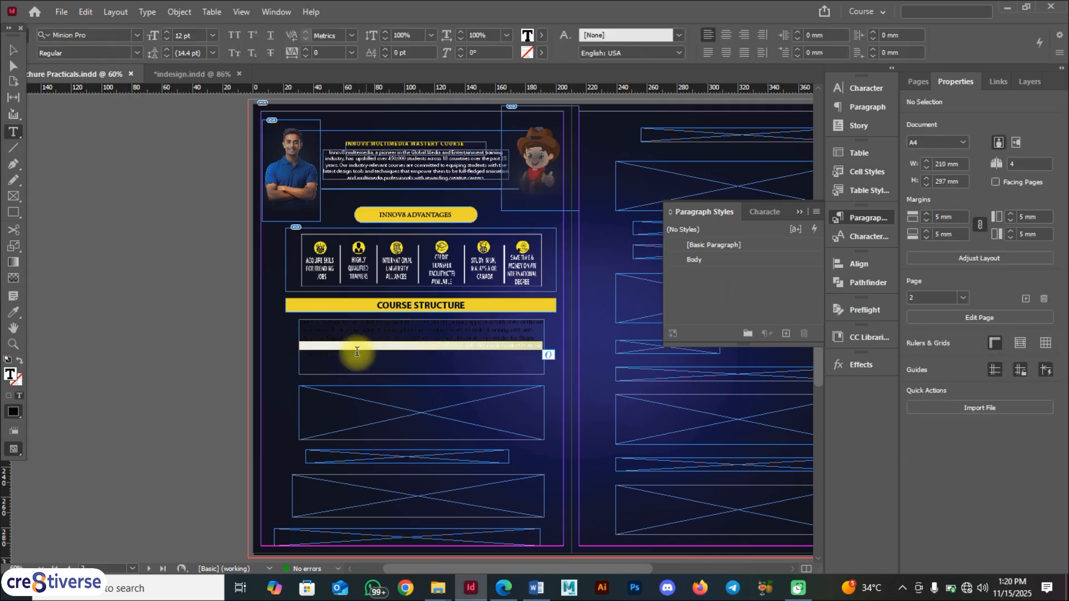
pyautogui.moveTo(331, 353); pyautogui.dragTo(300, 320)
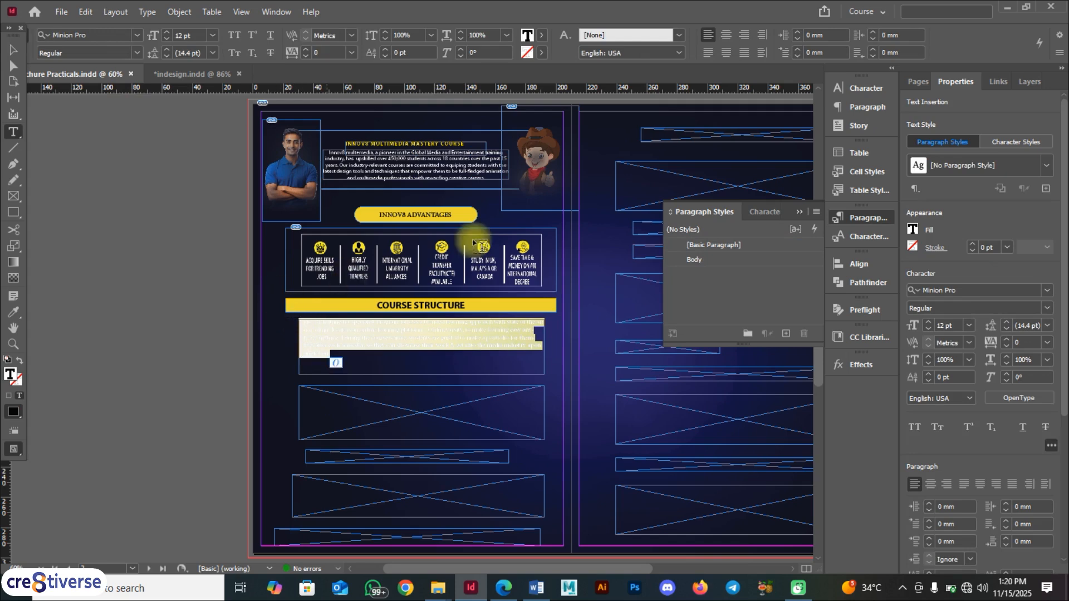
pyautogui.click(860, 89)
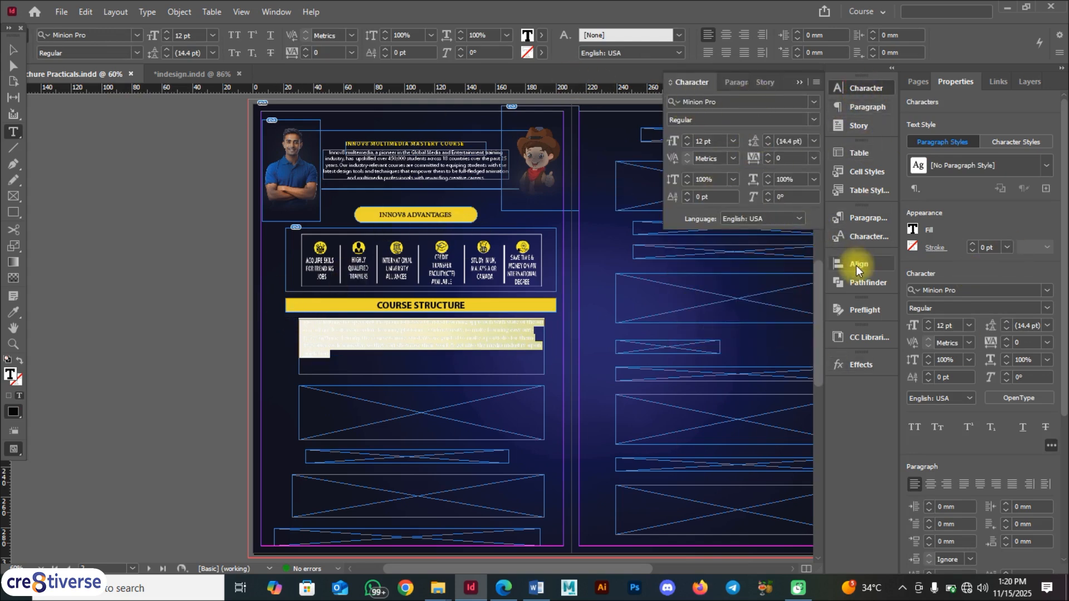
pyautogui.click(882, 220)
pyautogui.click(722, 260)
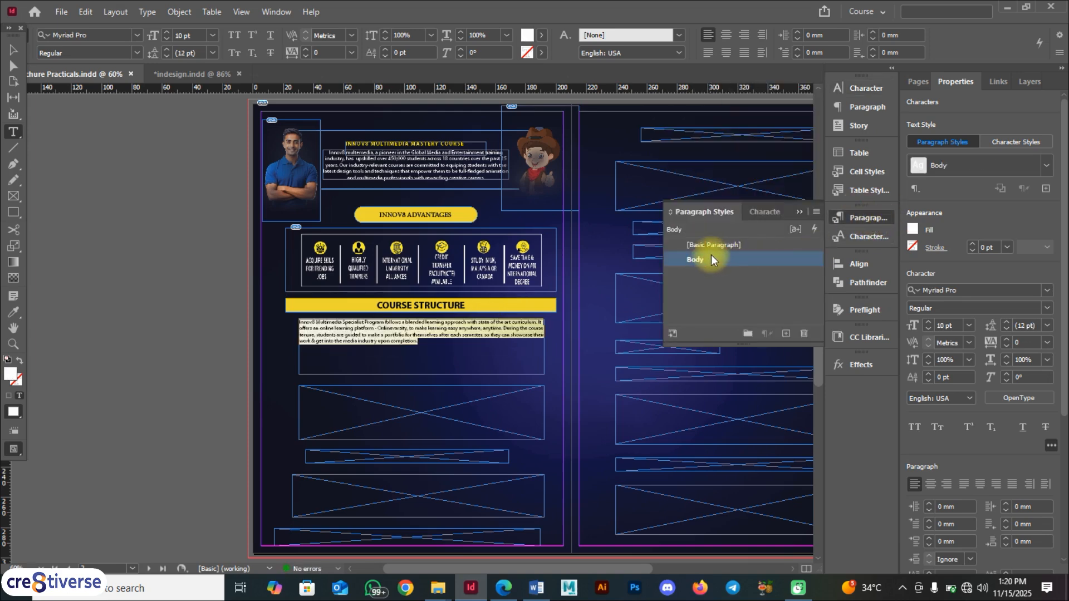
pyautogui.click(13, 50)
pyautogui.click(97, 156)
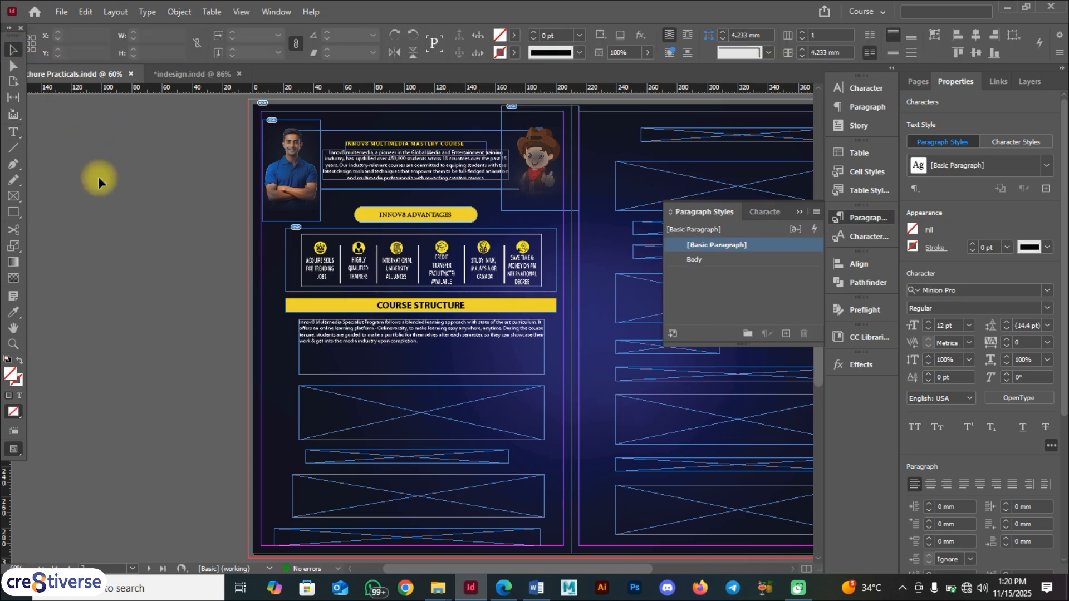
# - Center-align all the text in the Course Structure paragraph
pyautogui.click(421, 346)
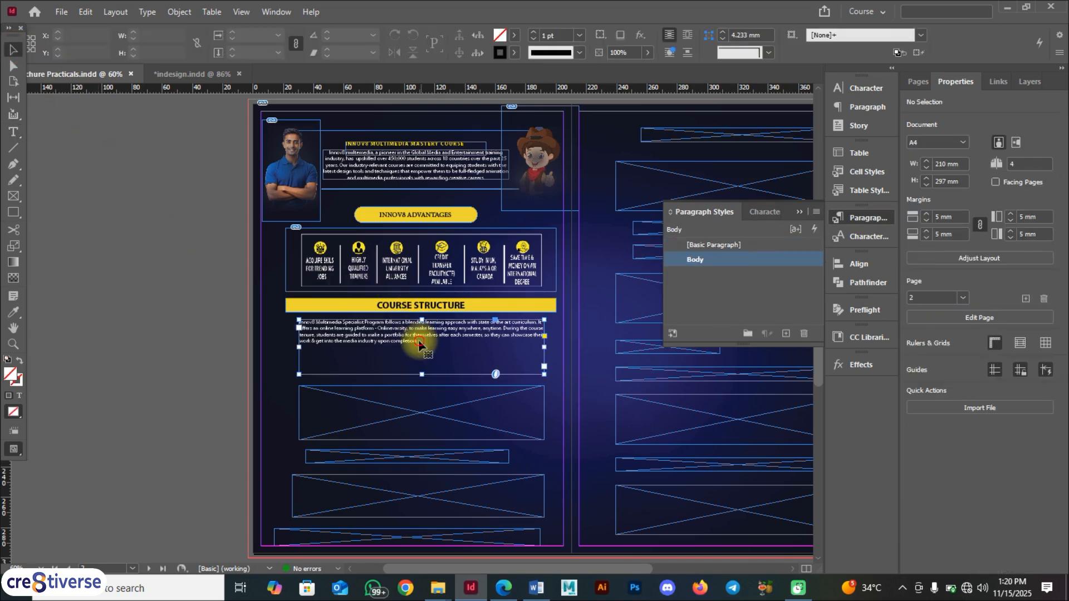
pyautogui.doubleClick(419, 346)
pyautogui.hotkey('ctrl', 'a')
pyautogui.click(724, 35)
pyautogui.click(10, 49)
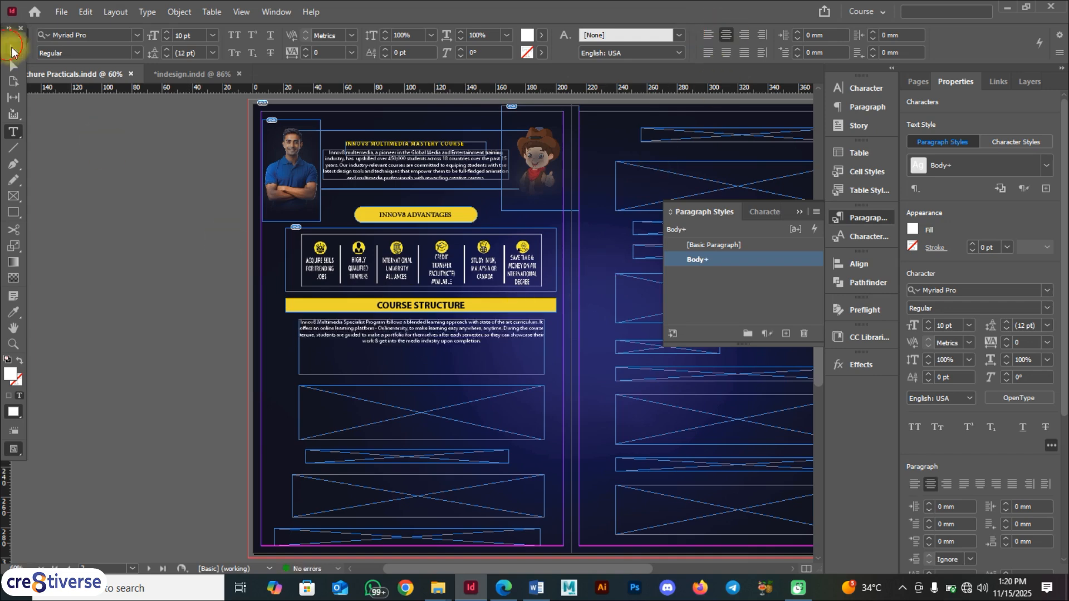
pyautogui.click(148, 185)
# - Fit the Course Structure text frame's height to its text and move the empty frame beneath it up to about Y 165 mm
pyautogui.click(438, 359)
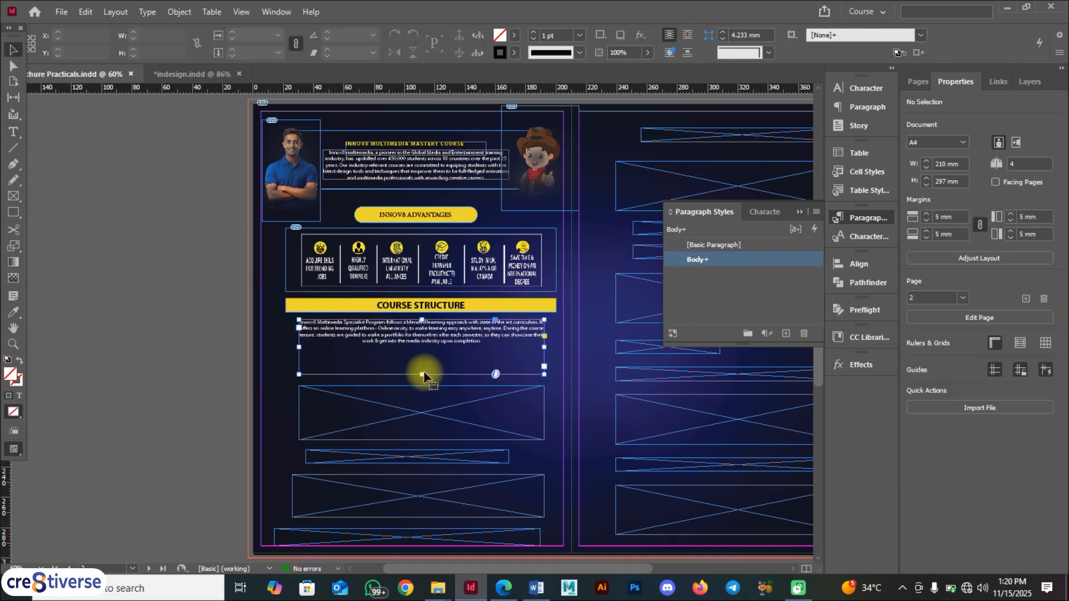
pyautogui.click(421, 374)
pyautogui.doubleClick(420, 374)
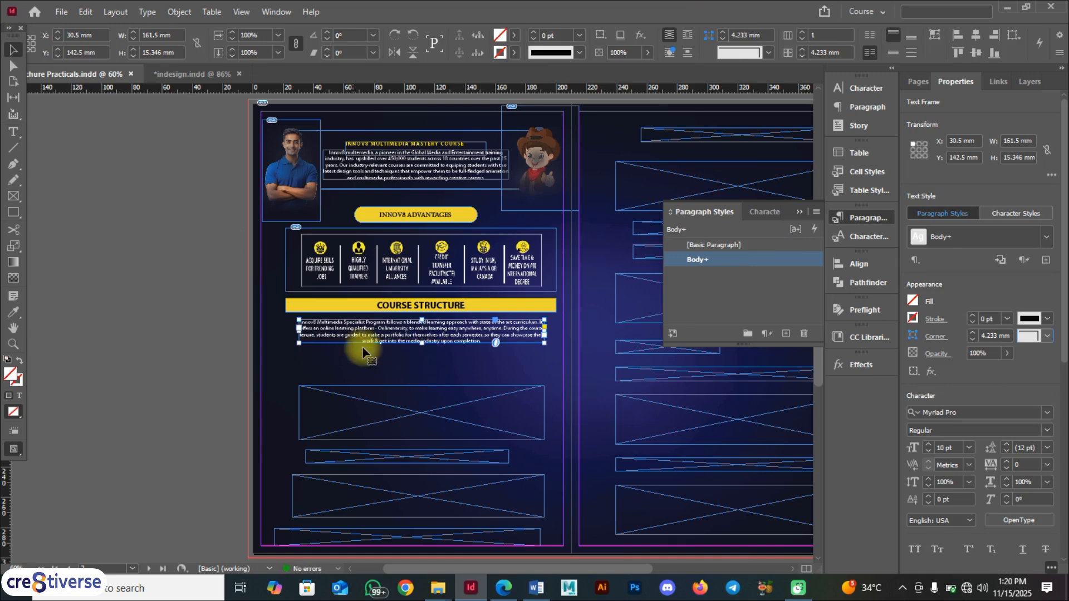
pyautogui.click(389, 410)
pyautogui.moveTo(389, 409); pyautogui.dragTo(394, 386)
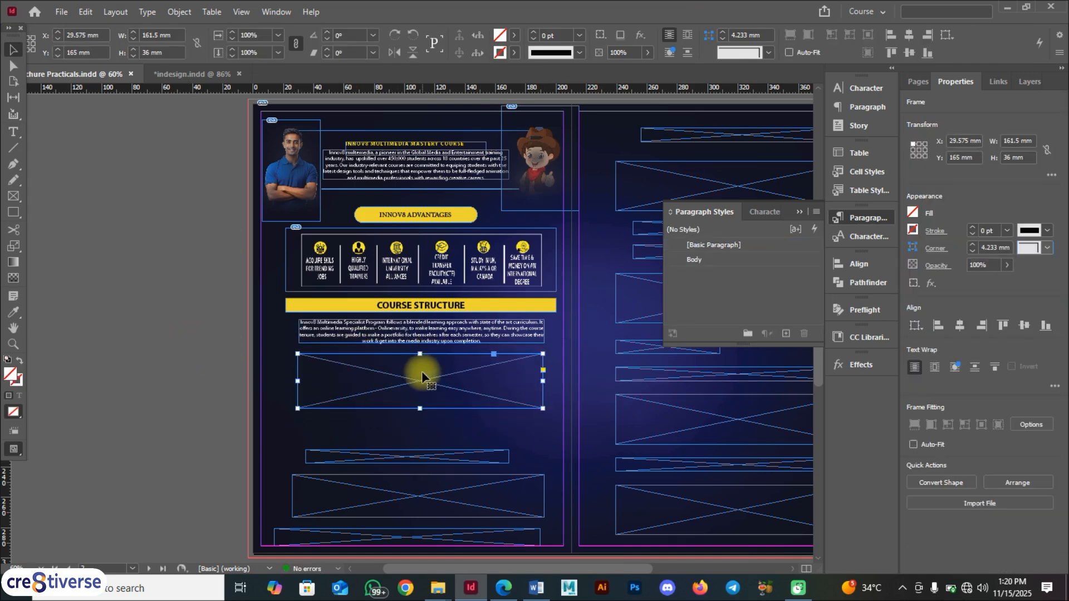
# - Check the course chart in the reference PDF and place the TABLE2 image into the empty frame below the Course Structure paragraph
pyautogui.click(507, 587)
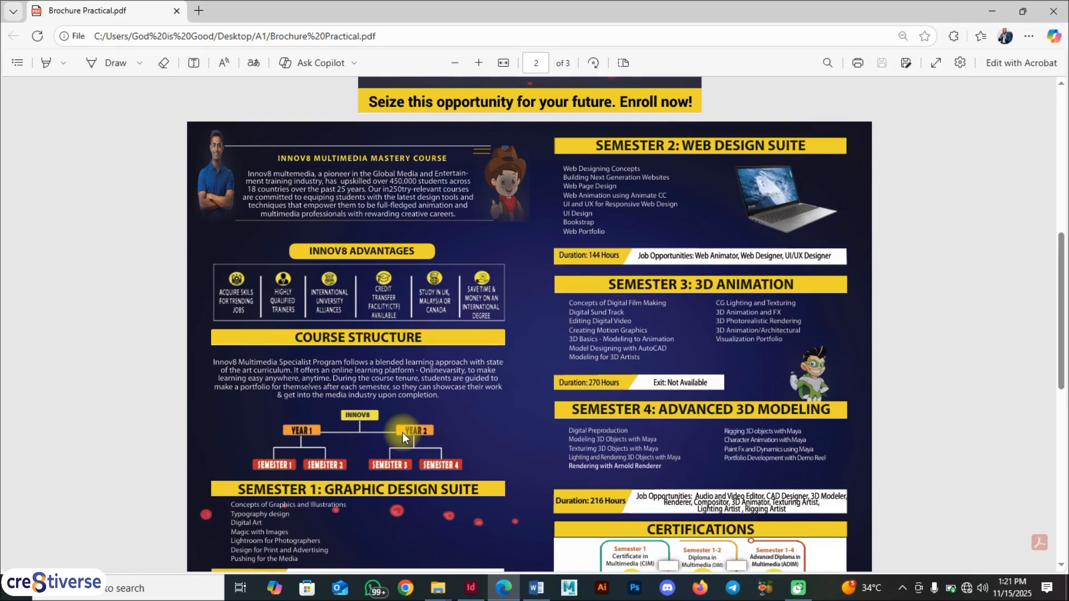
pyautogui.click(471, 588)
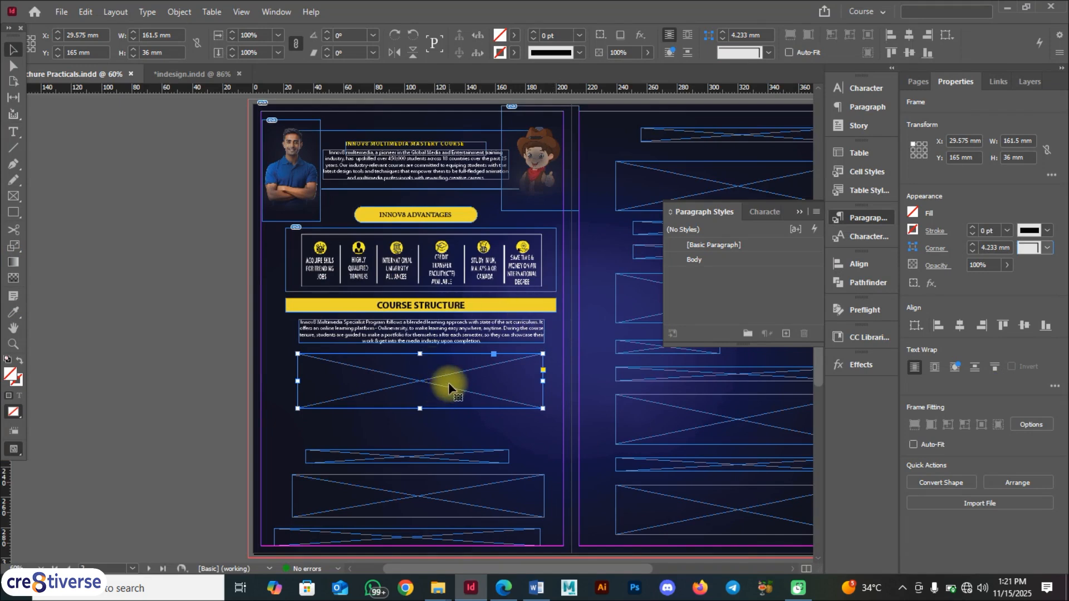
pyautogui.click(501, 590)
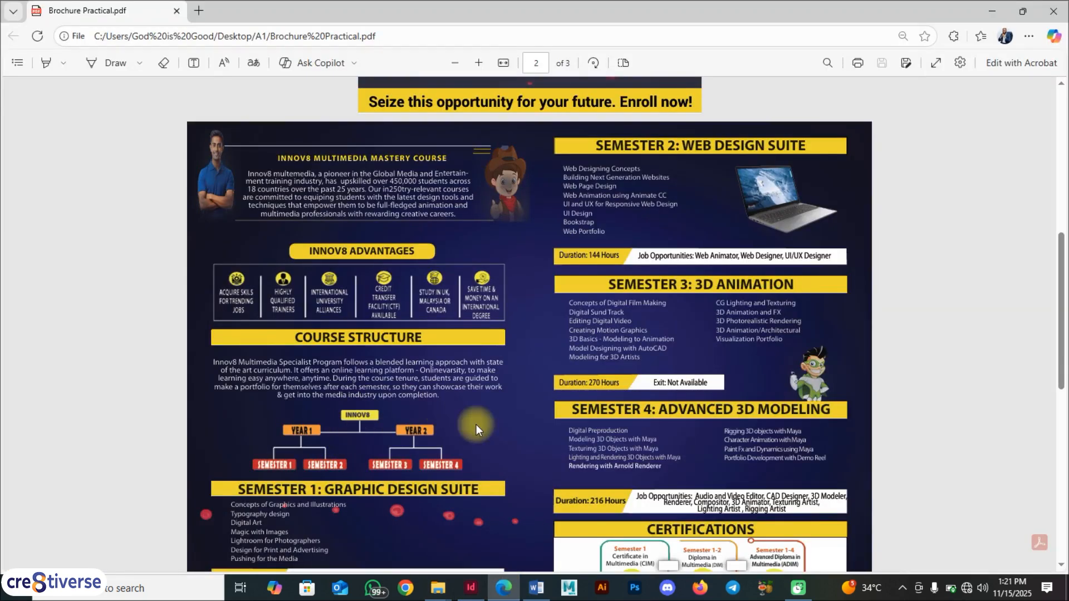
pyautogui.click(471, 588)
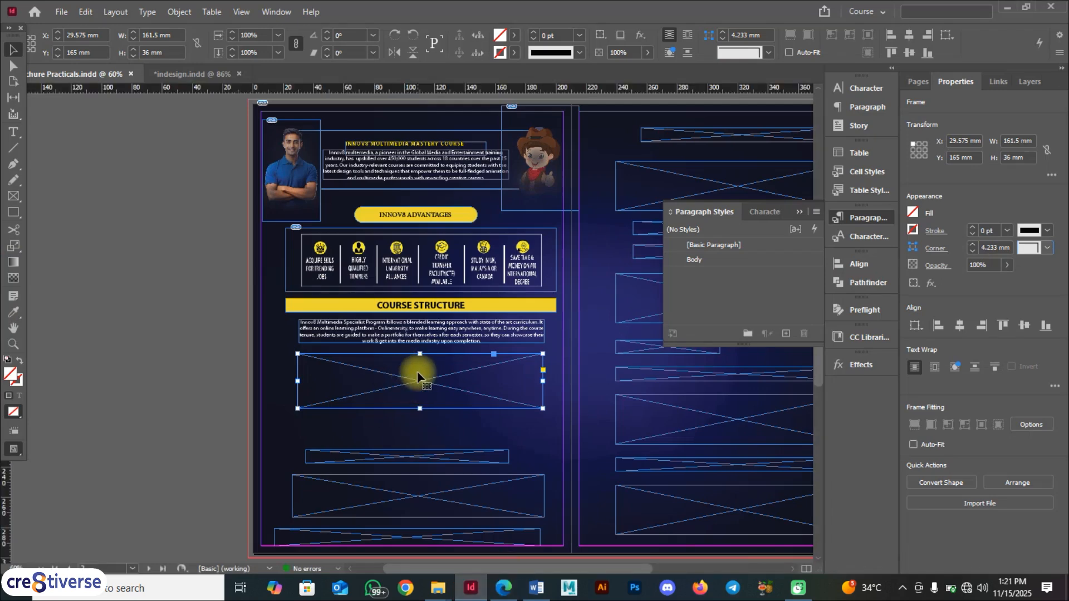
pyautogui.hotkey('ctrl', 'd')
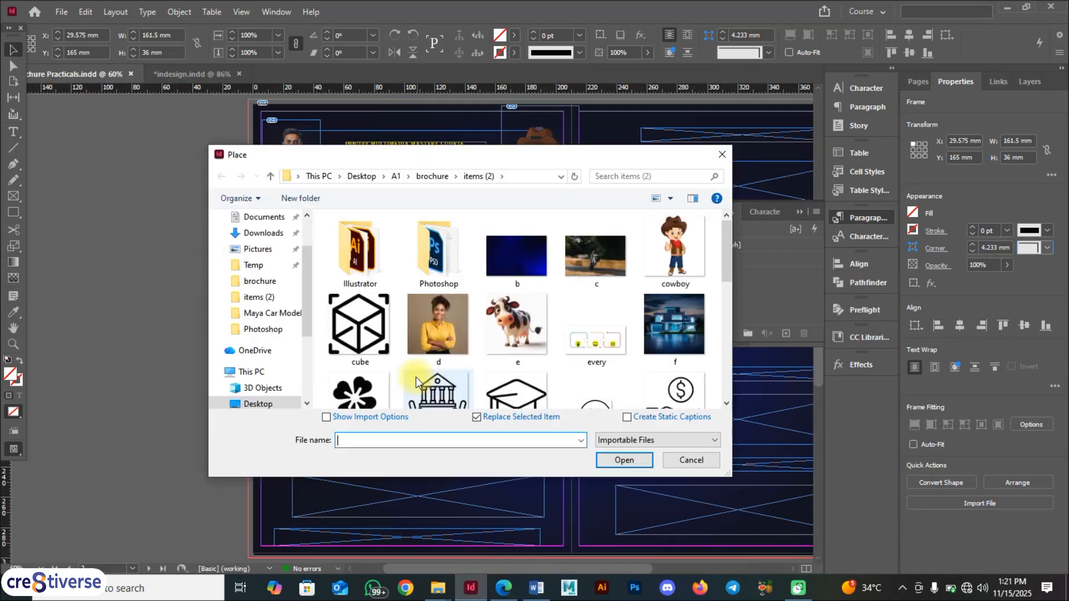
pyautogui.moveTo(726, 258); pyautogui.dragTo(728, 390)
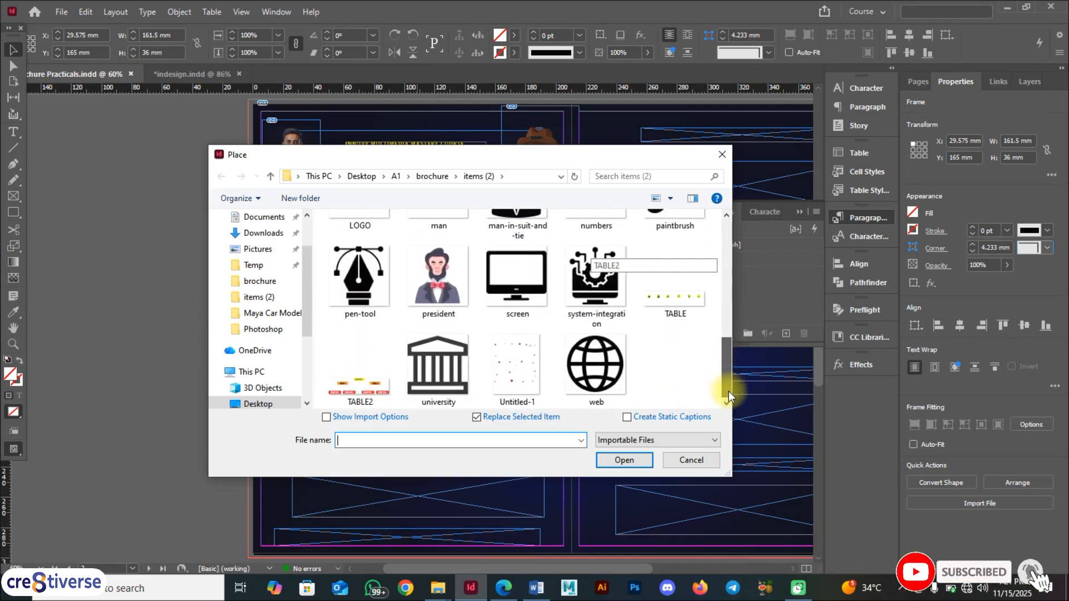
pyautogui.click(367, 384)
pyautogui.click(623, 461)
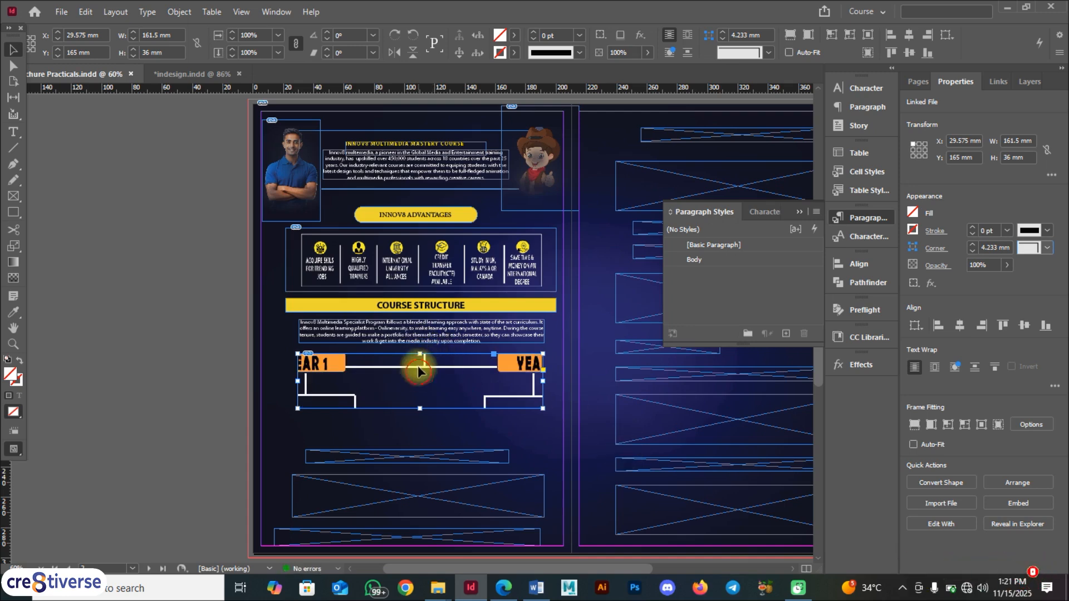
# - Move the chart frame up slightly, scale the image inside to about 163 mm wide and reposition it to show the INNOV8 box
pyautogui.moveTo(418, 373); pyautogui.dragTo(418, 366)
pyautogui.doubleClick(437, 378)
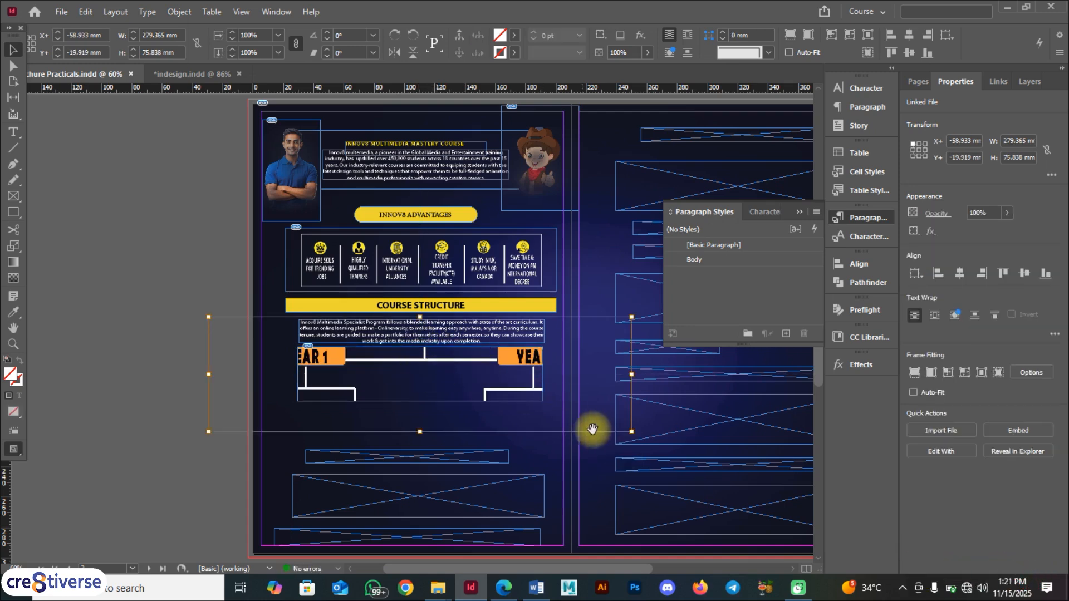
pyautogui.moveTo(631, 432); pyautogui.dragTo(544, 407)
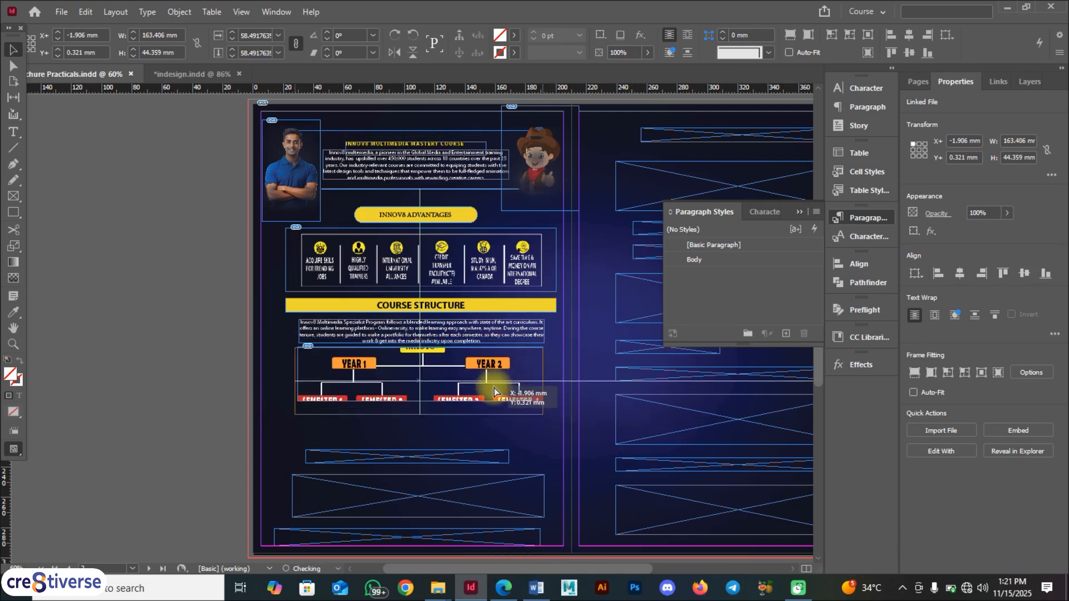
pyautogui.click(542, 444)
# - Enlarge the chart frame to about 186 by 48 mm to show all semester boxes and move it to about X 14 mm, Y 165 mm
pyautogui.click(543, 381)
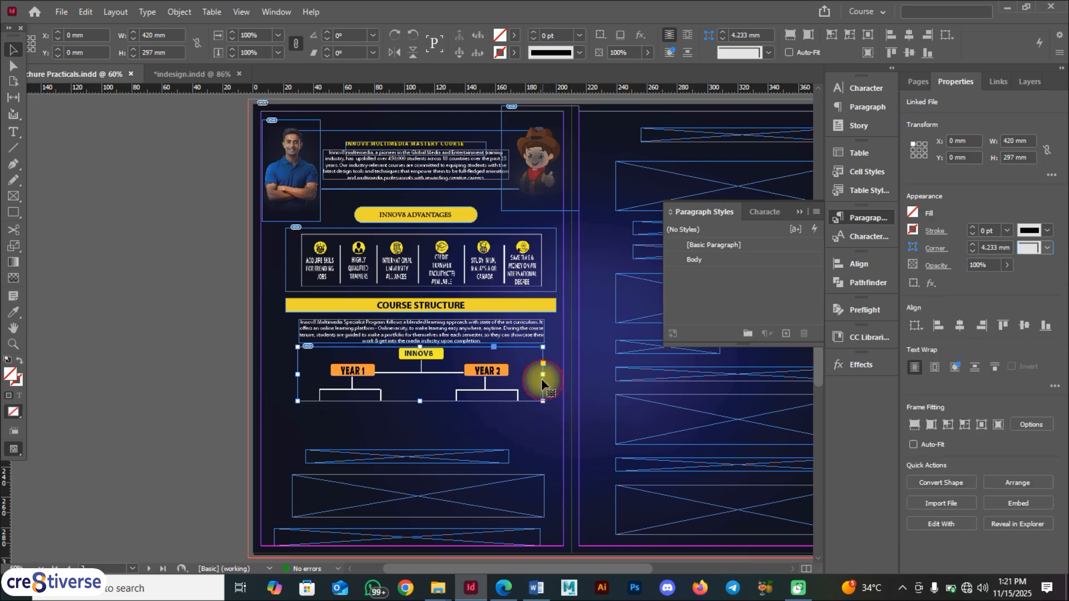
pyautogui.moveTo(421, 401); pyautogui.dragTo(420, 419)
pyautogui.moveTo(306, 383); pyautogui.dragTo(276, 383)
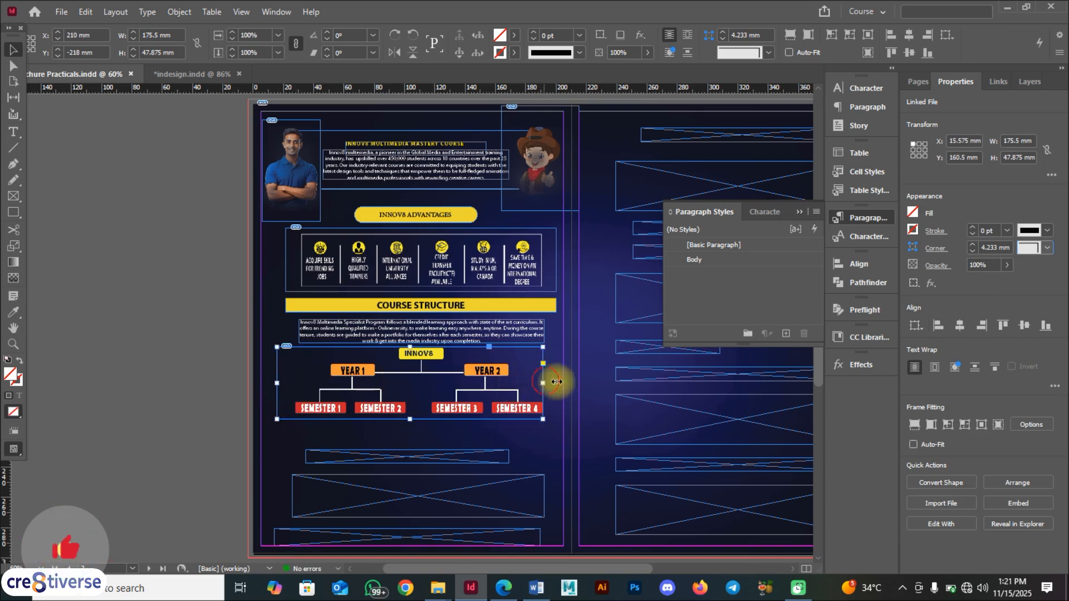
pyautogui.moveTo(542, 383); pyautogui.dragTo(559, 383)
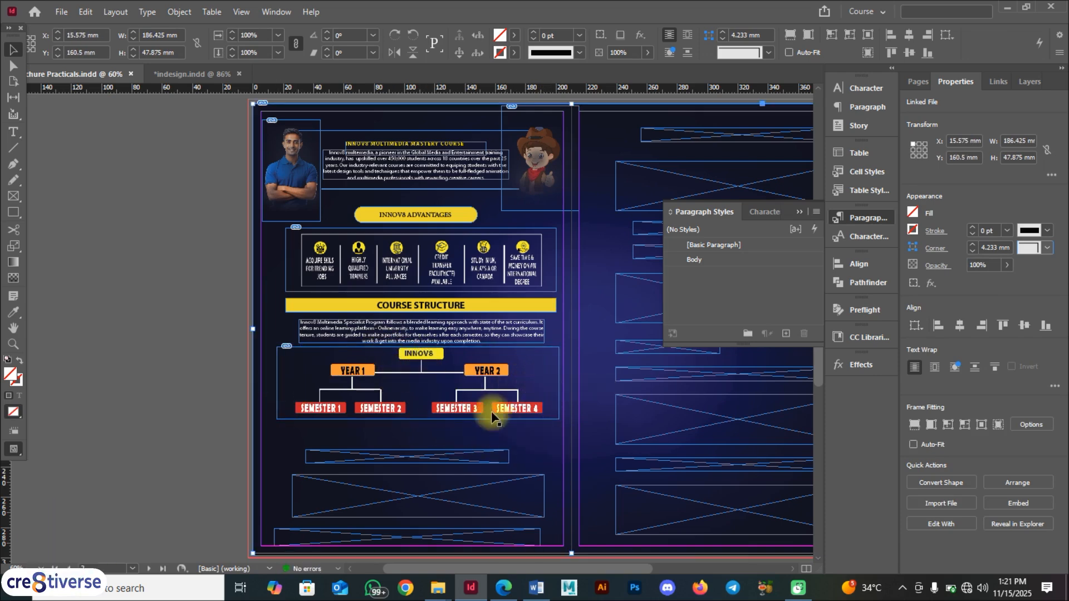
pyautogui.moveTo(466, 376); pyautogui.dragTo(464, 383)
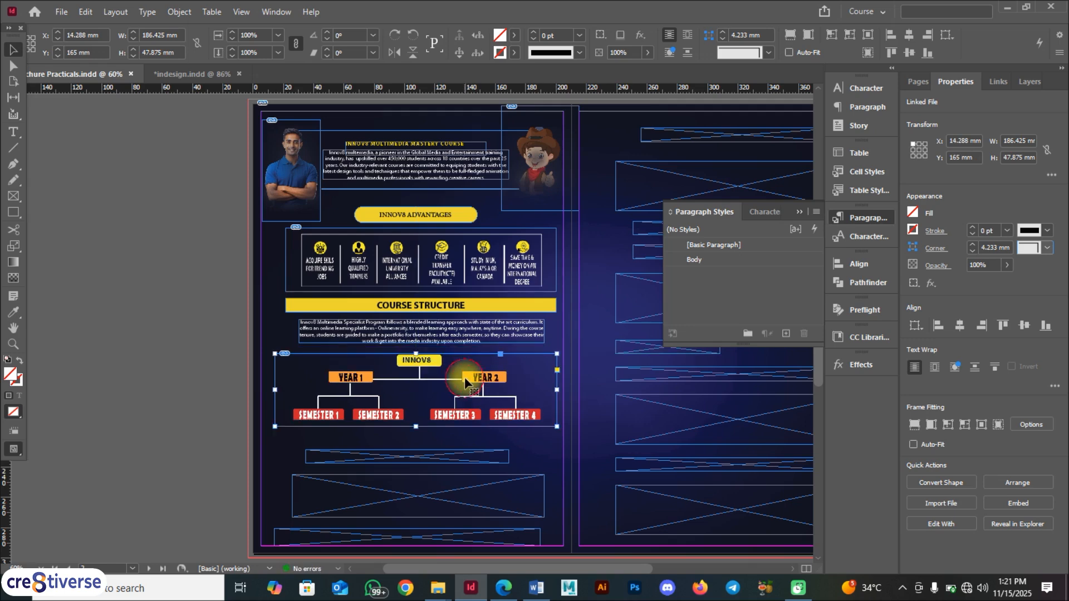
# - Check the spread in full-screen preview and compare the section after the chart with the reference PDF
pyautogui.click(188, 340)
pyautogui.hotkey('shift', 'w')
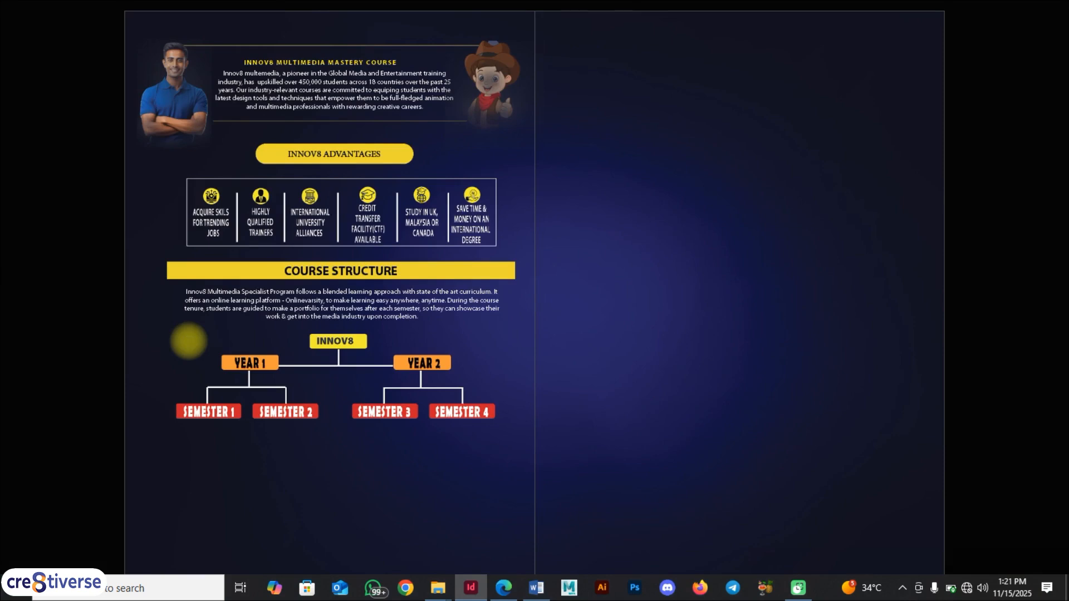
pyautogui.hotkey('shift', 'w')
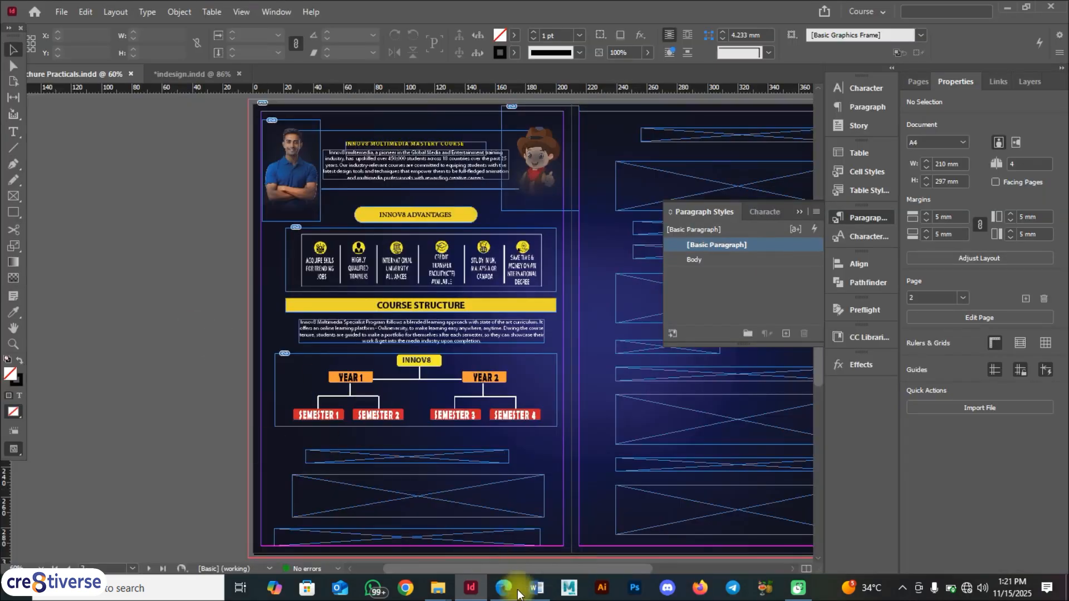
pyautogui.click(503, 587)
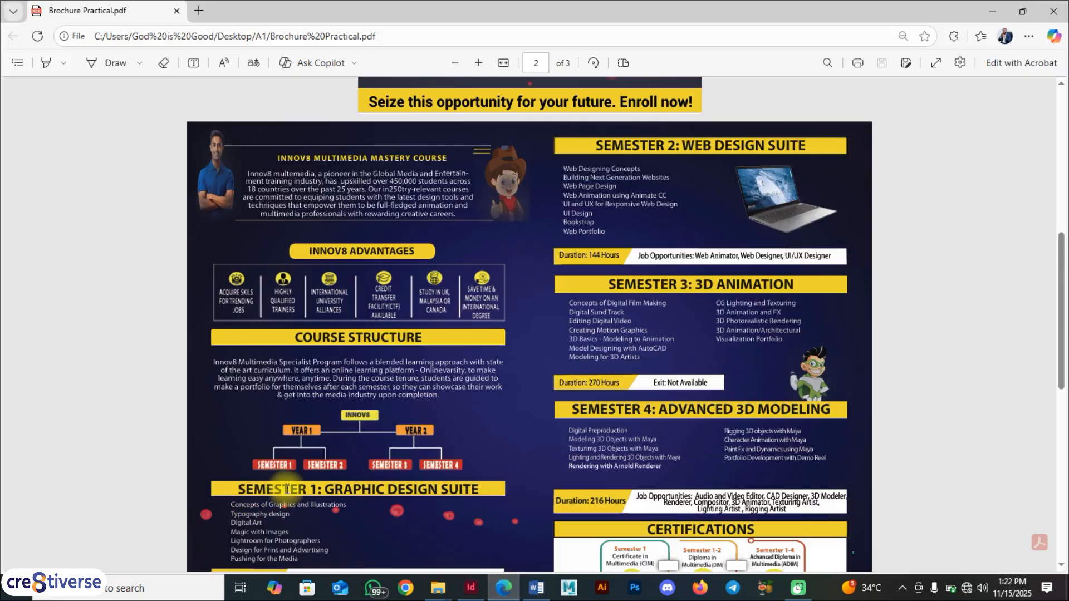
pyautogui.hotkey('alt', 'Tab')
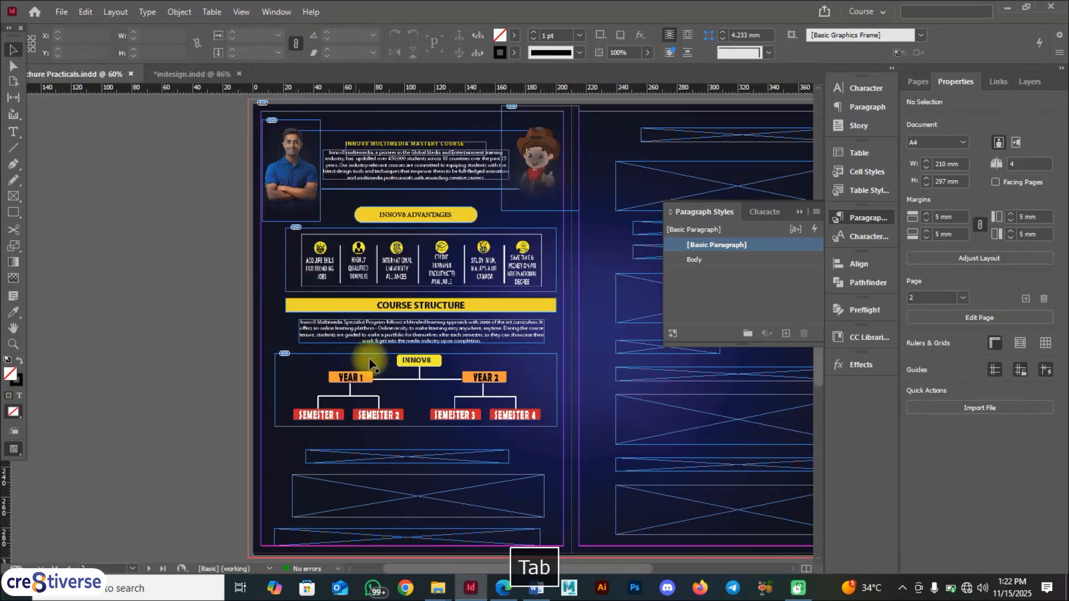
# - Delete the narrow empty frame below the chart and put a copy of the COURSE STRUCTURE heading bar there at about Y 225 mm
pyautogui.click(431, 456)
pyautogui.press('BackSpace')
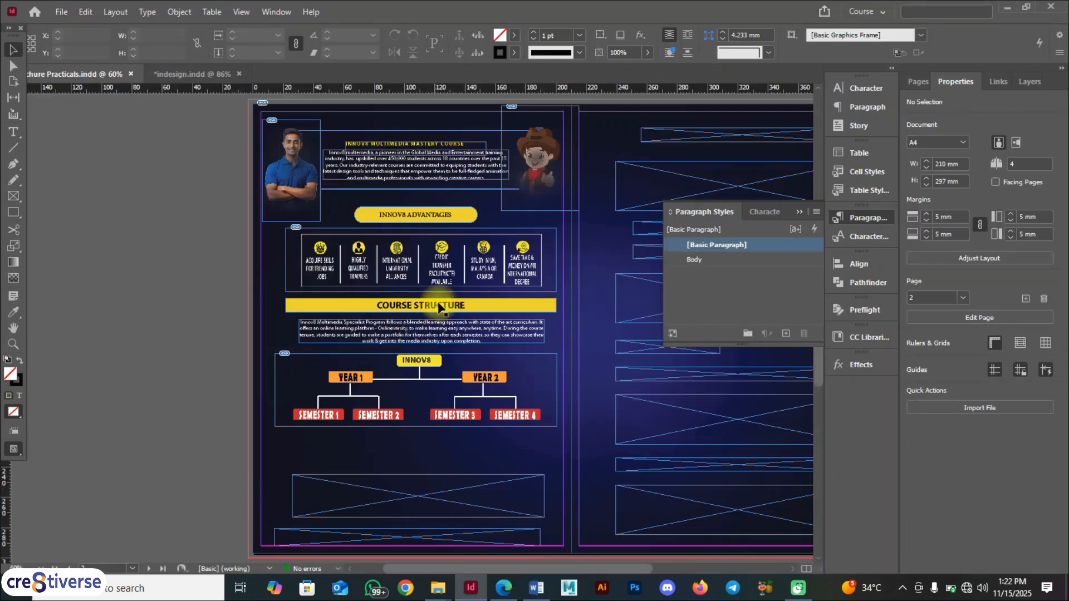
pyautogui.click(439, 305)
pyautogui.moveTo(440, 305); pyautogui.dragTo(424, 449)
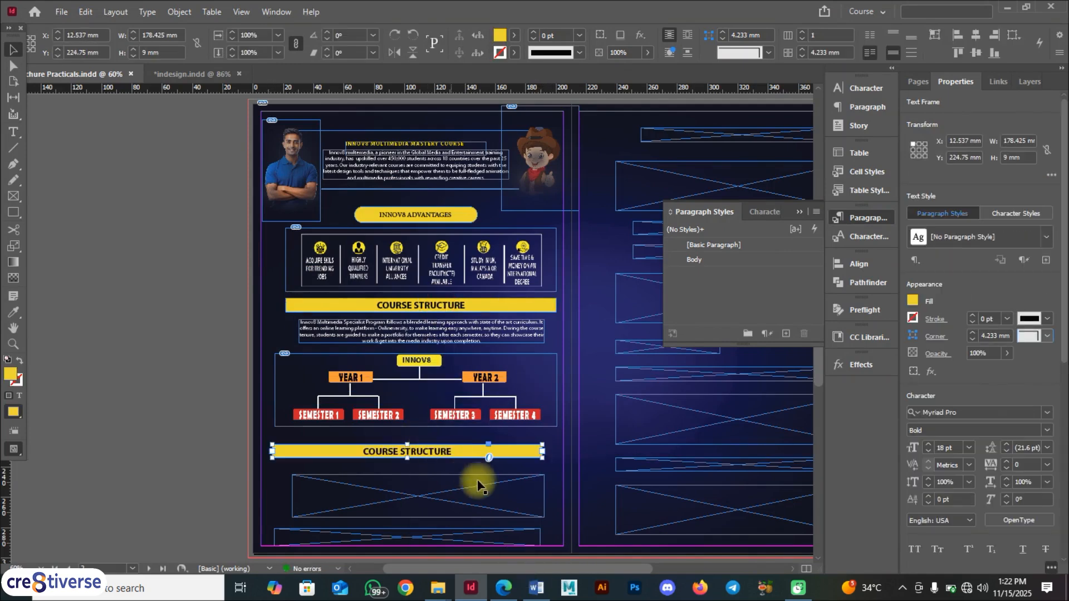
# - Copy the heading text "SEMESTER 1: GRAPHIC DESIGN SUITE" from the Word content document and return to InDesign
pyautogui.hotkey('alt', 'Tab')
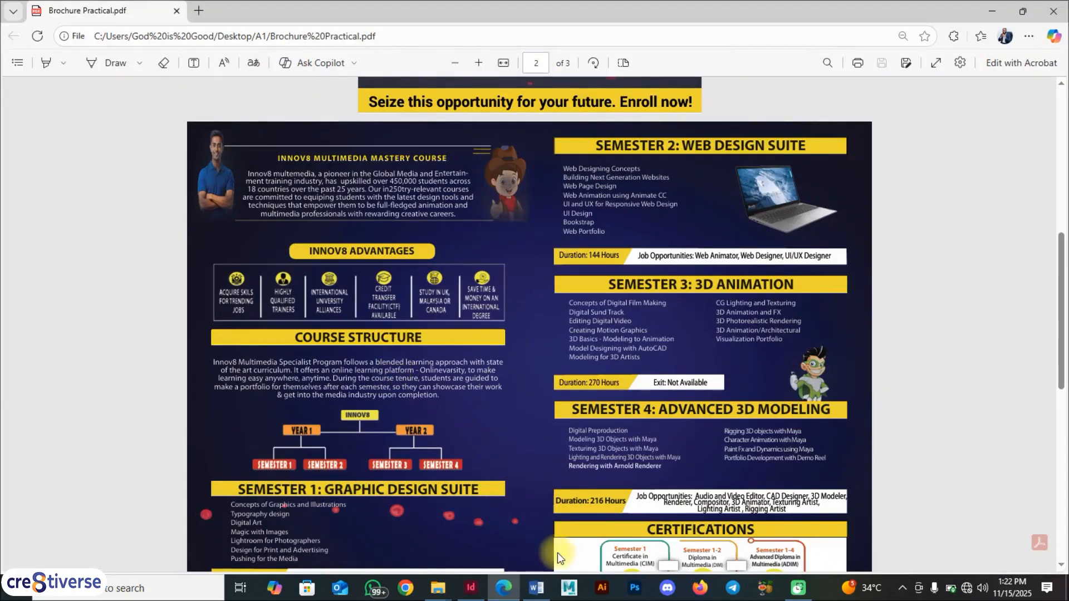
pyautogui.click(537, 588)
pyautogui.scroll(-2, 526, 476)
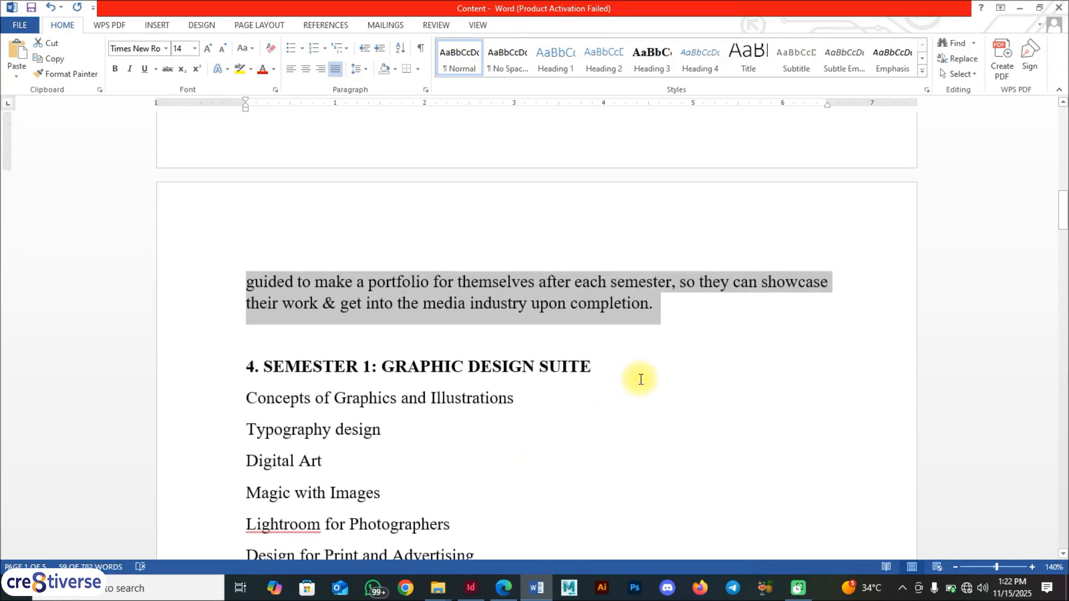
pyautogui.moveTo(607, 367); pyautogui.dragTo(288, 363)
pyautogui.hotkey('ctrl', 'c')
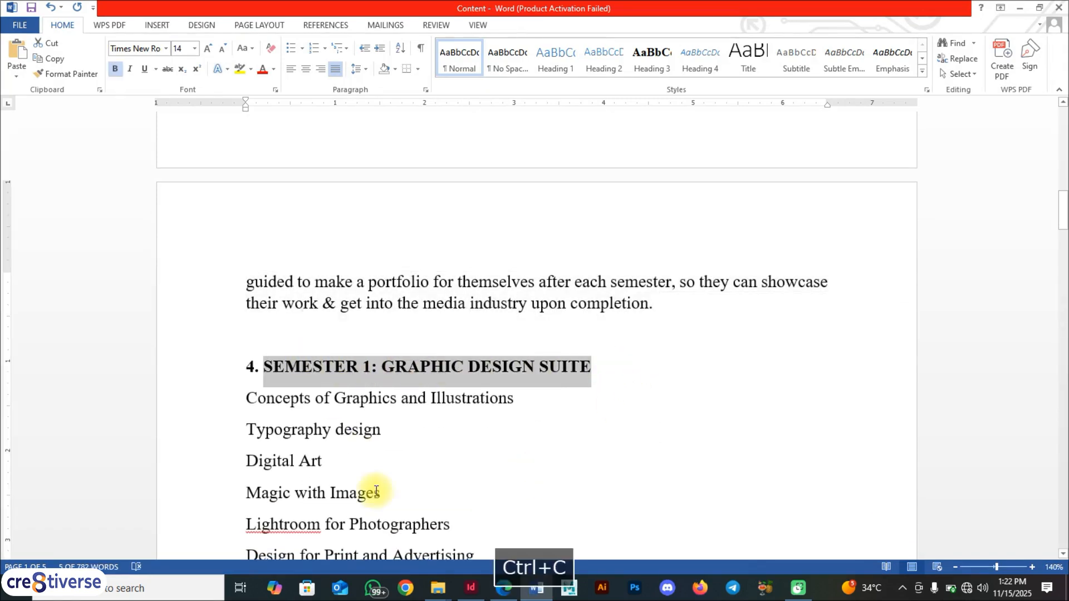
pyautogui.click(472, 587)
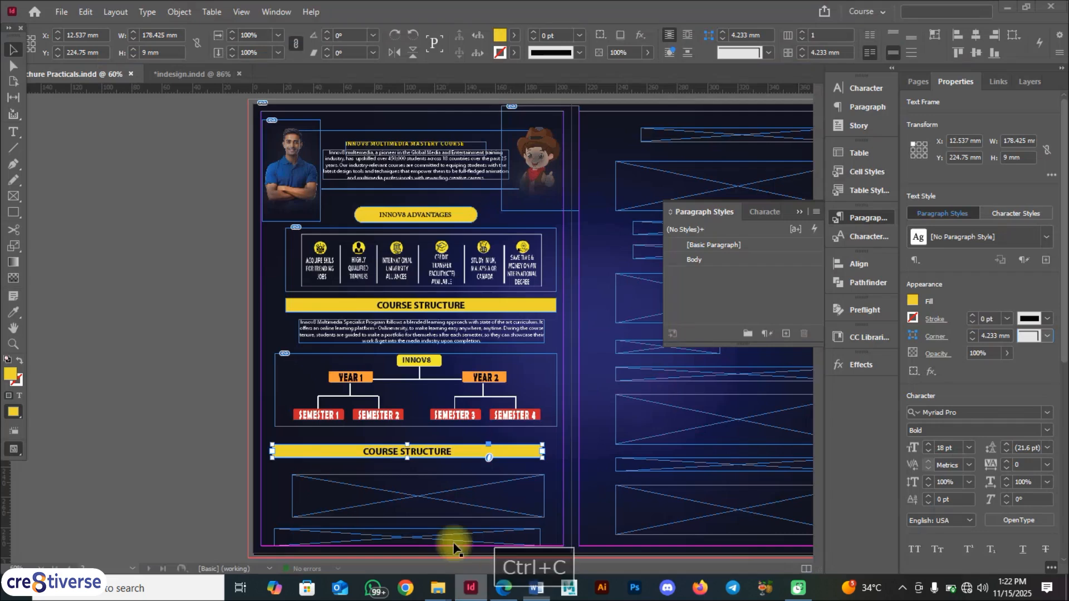
# - Replace the copied heading bar's text with "SEMESTER 1: GRAPHIC DESIGN SUITE" and check it against the reference PDF
pyautogui.tripleClick(426, 451)
pyautogui.hotkey('ctrl', 'v')
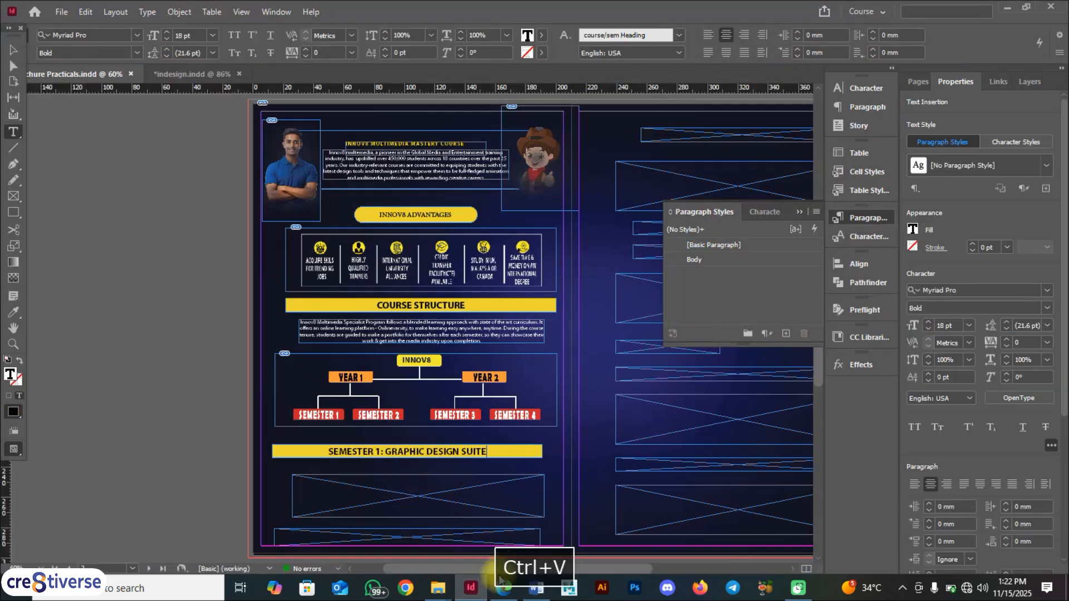
pyautogui.click(504, 588)
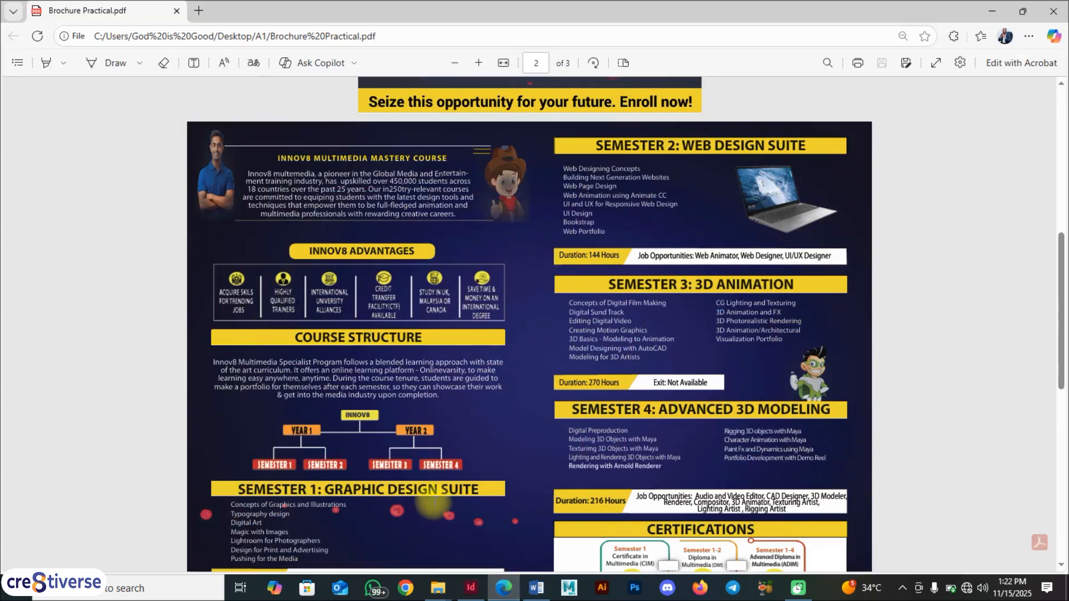
pyautogui.click(470, 588)
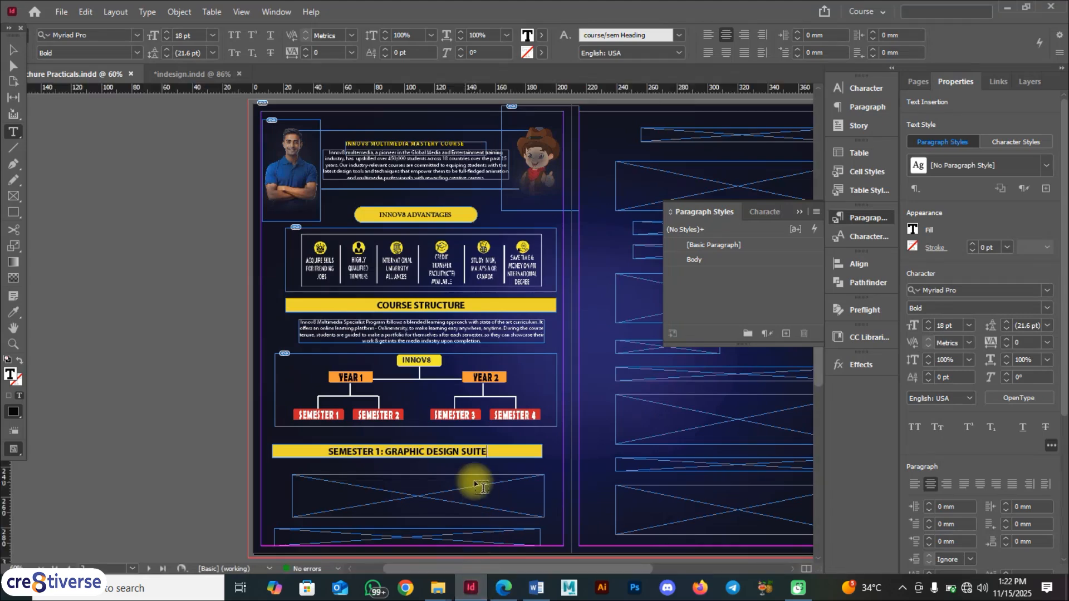
pyautogui.press('Escape')
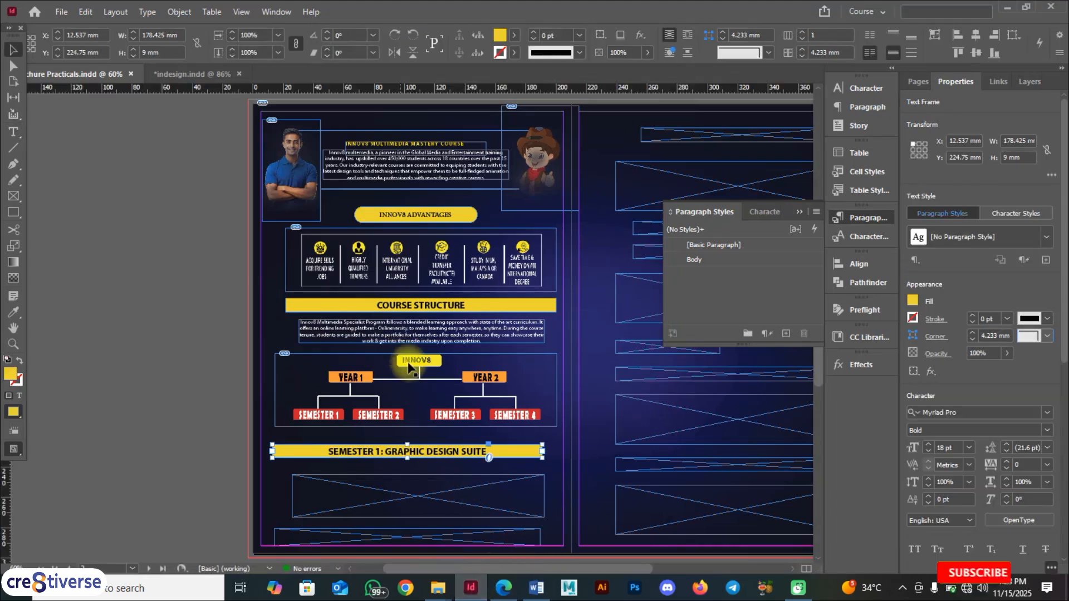
# - Copy the Semester 1 topics from "Concepts of Graphics and Illustrations" to "Pushing for the Media" in the Word document and return to InDesign
pyautogui.click(536, 588)
pyautogui.scroll(-2, 352, 428)
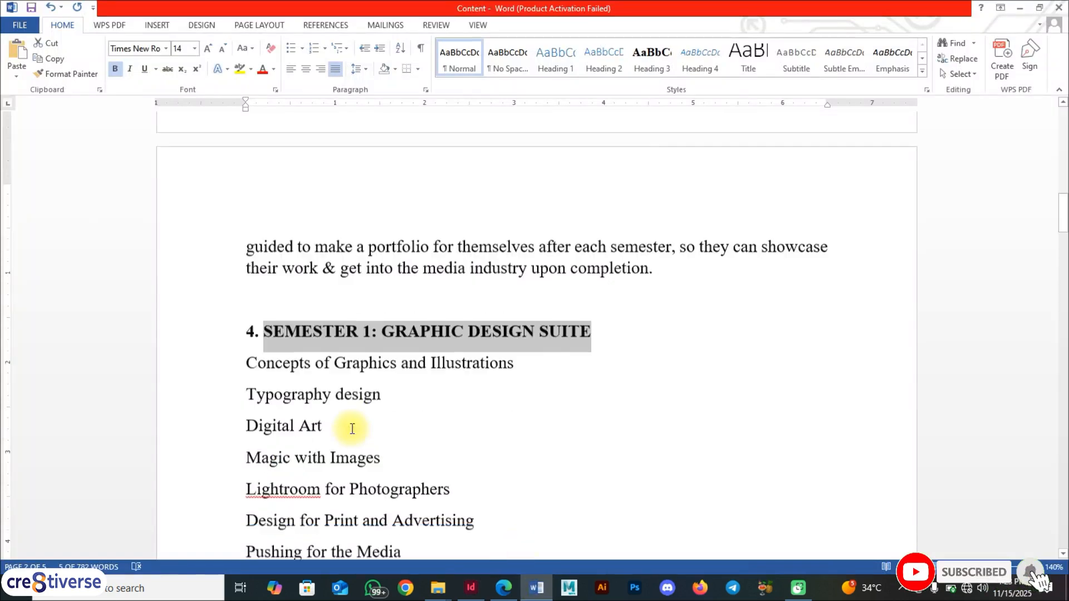
pyautogui.scroll(-1, 367, 417)
pyautogui.moveTo(410, 411); pyautogui.dragTo(218, 224)
pyautogui.rightClick(321, 352)
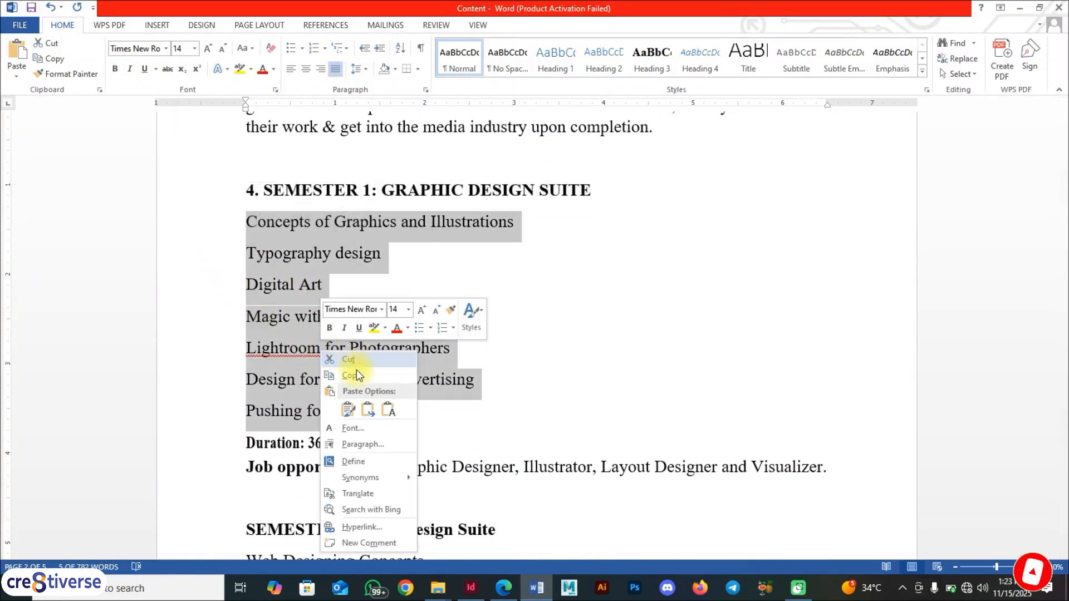
pyautogui.click(357, 378)
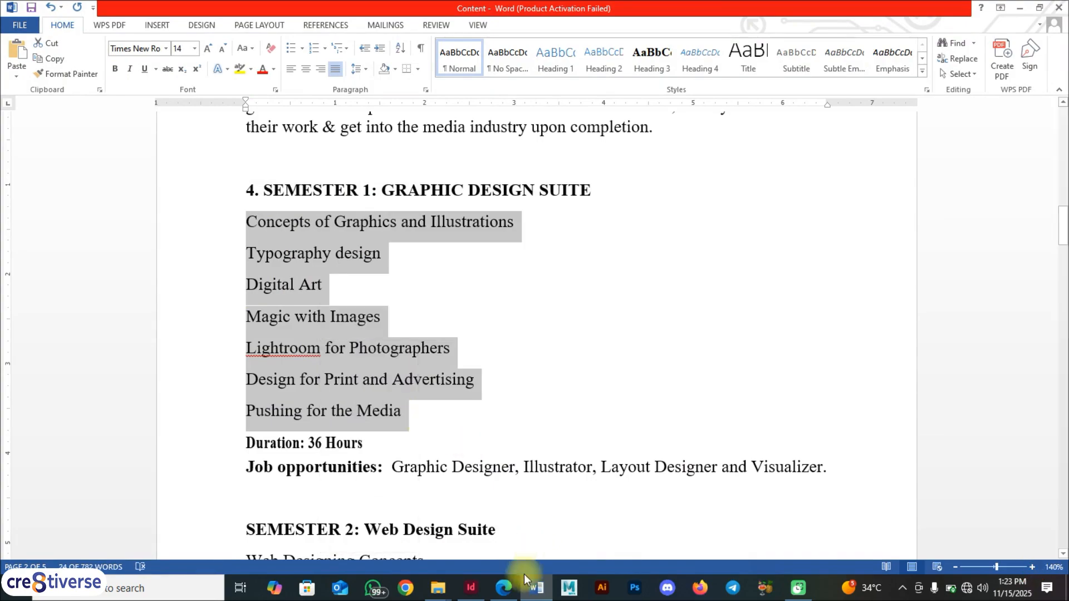
pyautogui.click(473, 588)
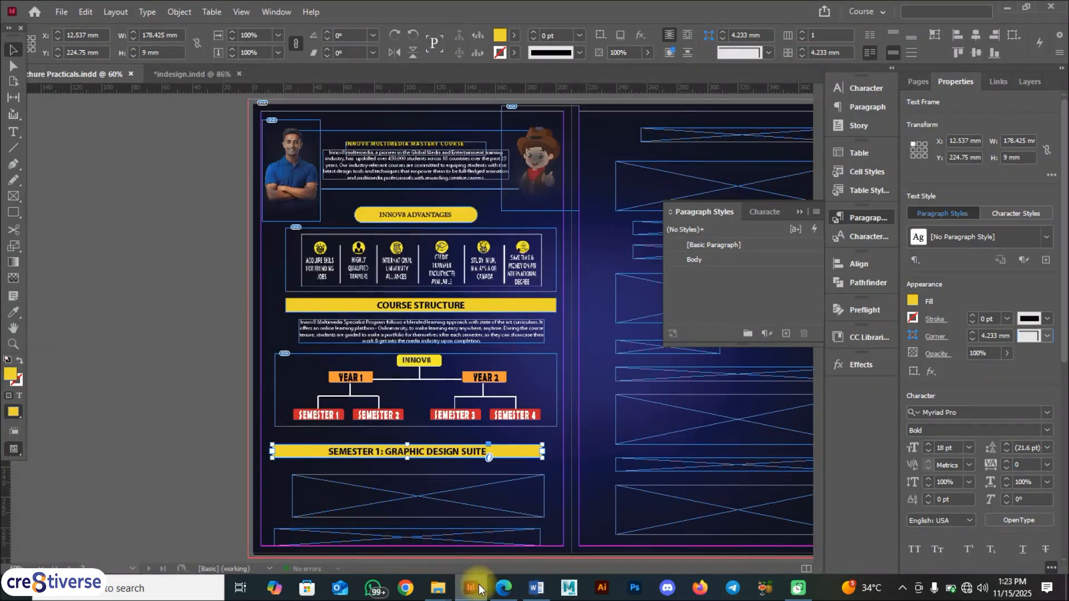
# - Paste the topic list into the empty frame below the Semester 1 heading, apply the Body paragraph style, and compare it with the reference PDF
pyautogui.click(376, 491)
pyautogui.click(14, 132)
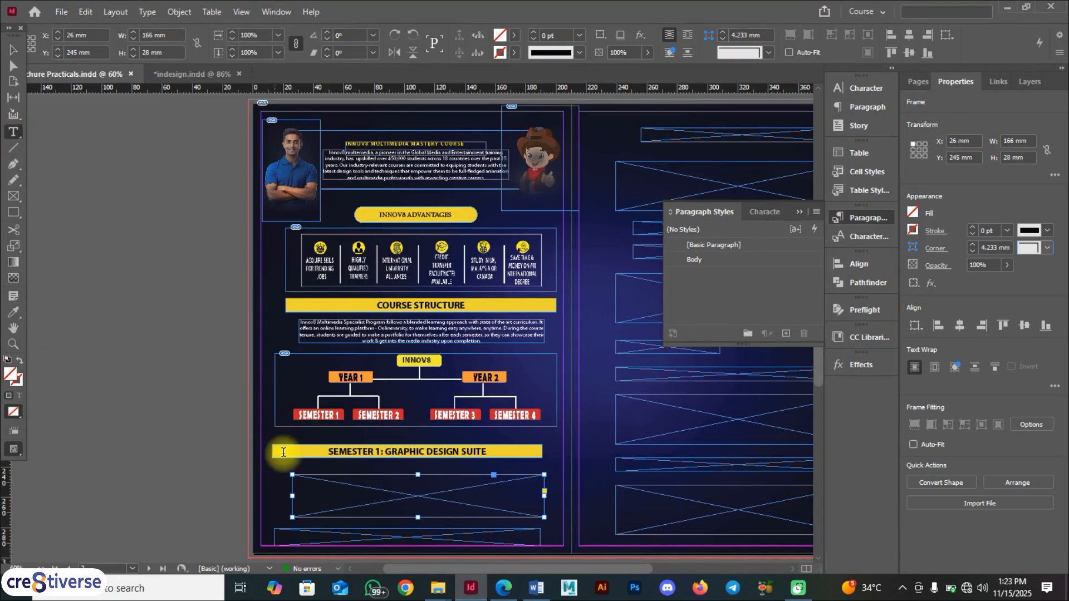
pyautogui.click(324, 495)
pyautogui.hotkey('ctrl', 'v')
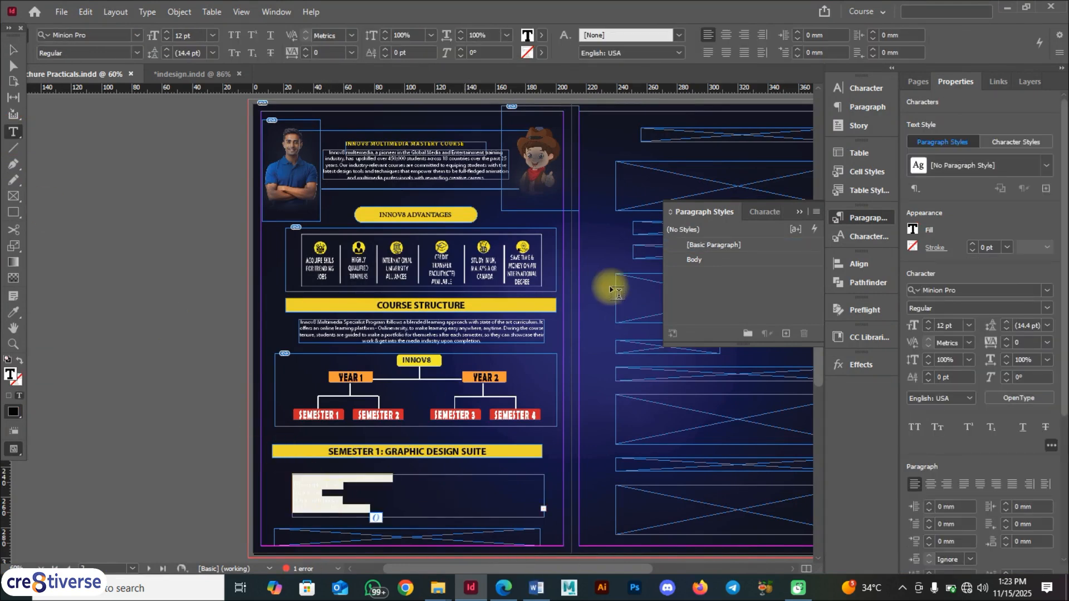
pyautogui.click(694, 260)
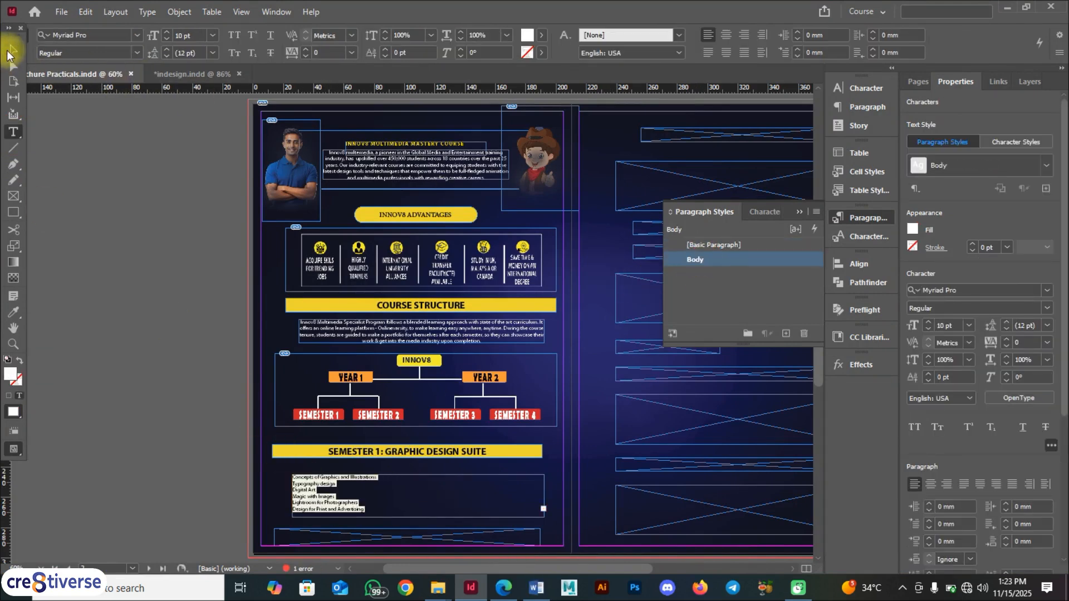
pyautogui.click(13, 50)
pyautogui.click(66, 176)
pyautogui.scroll(3, 332, 509)
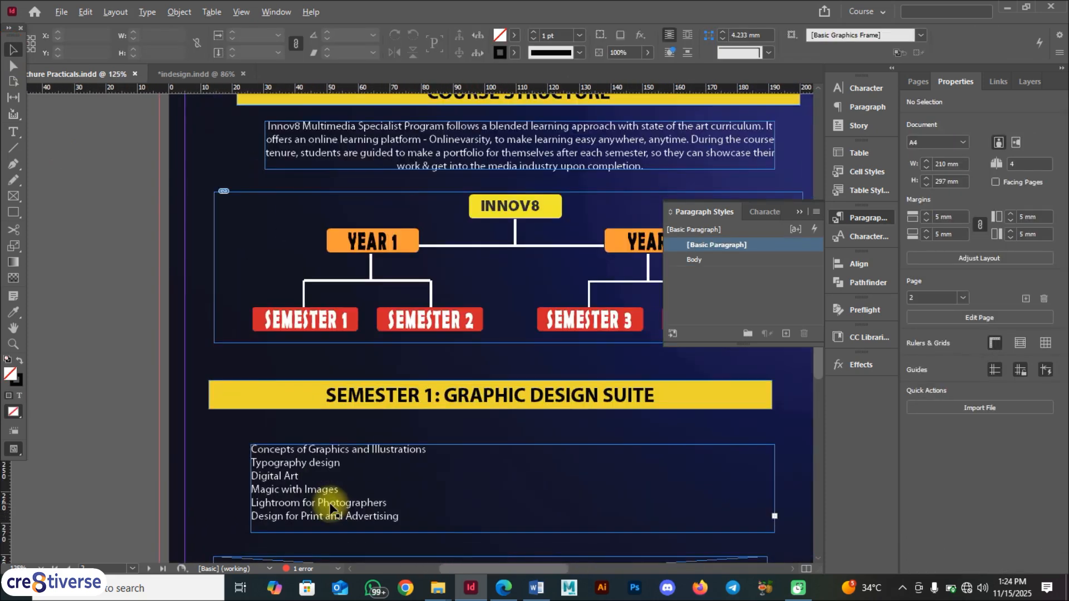
pyautogui.scroll(-4, 332, 509)
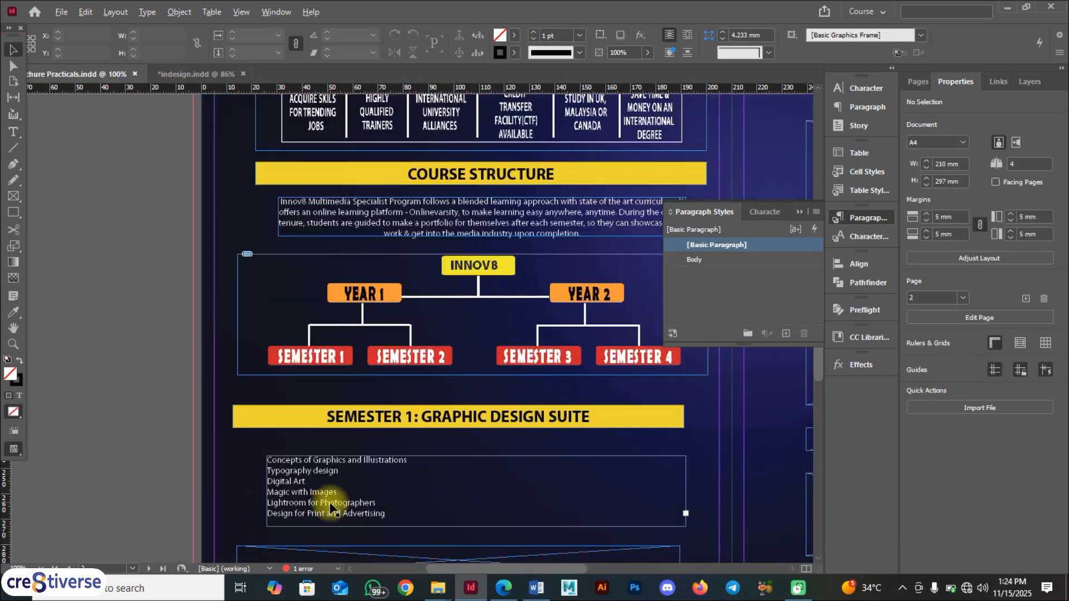
pyautogui.click(502, 589)
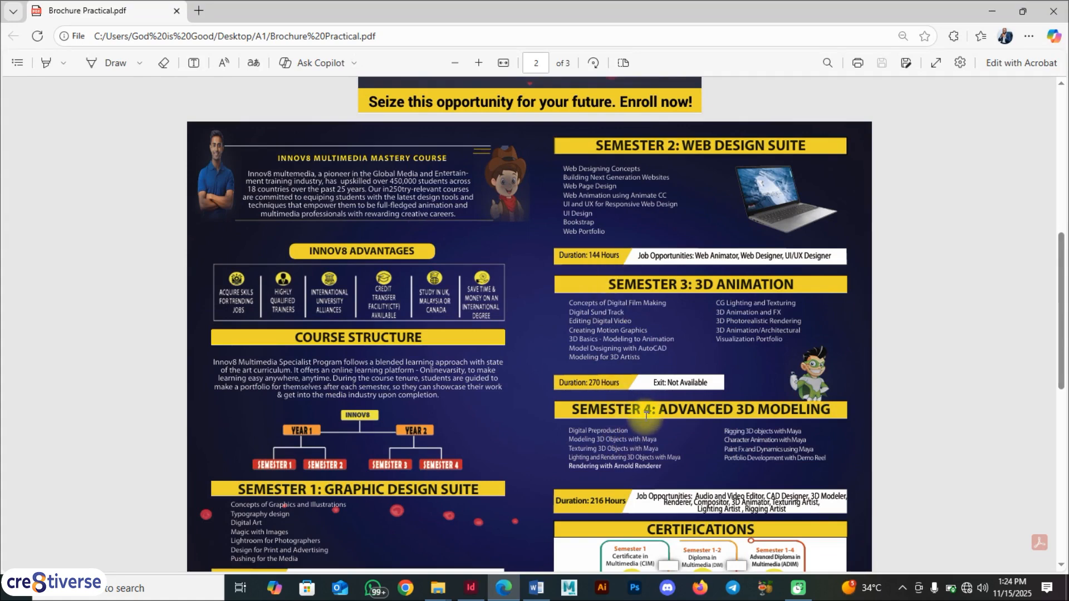
pyautogui.click(478, 594)
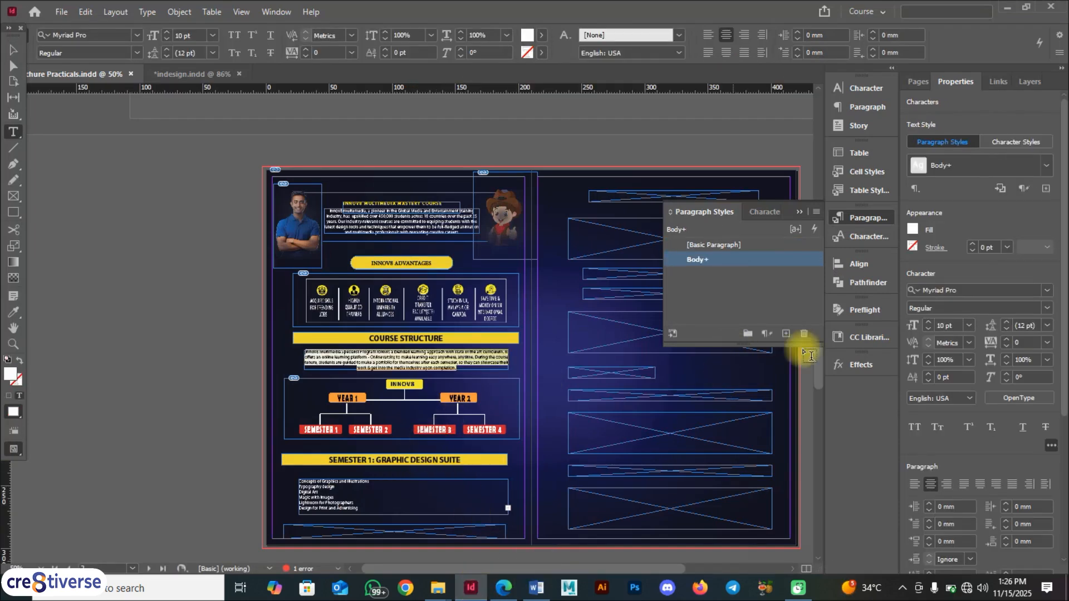
# - Create a paragraph style from the selected course structure paragraph and name it "Semester Body"
pyautogui.click(786, 334)
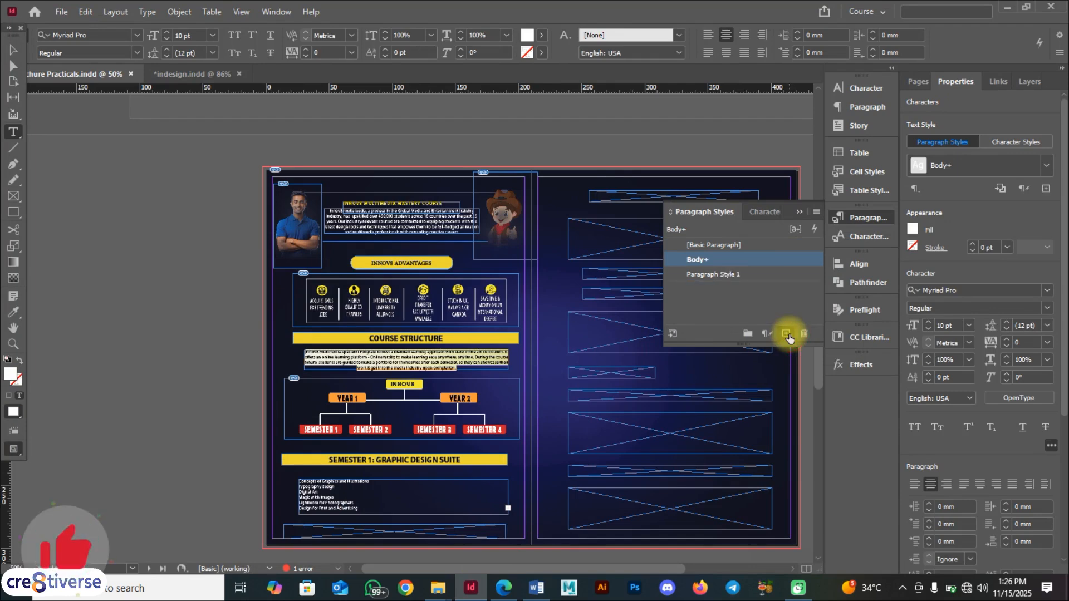
pyautogui.click(734, 275)
pyautogui.doubleClick(734, 275)
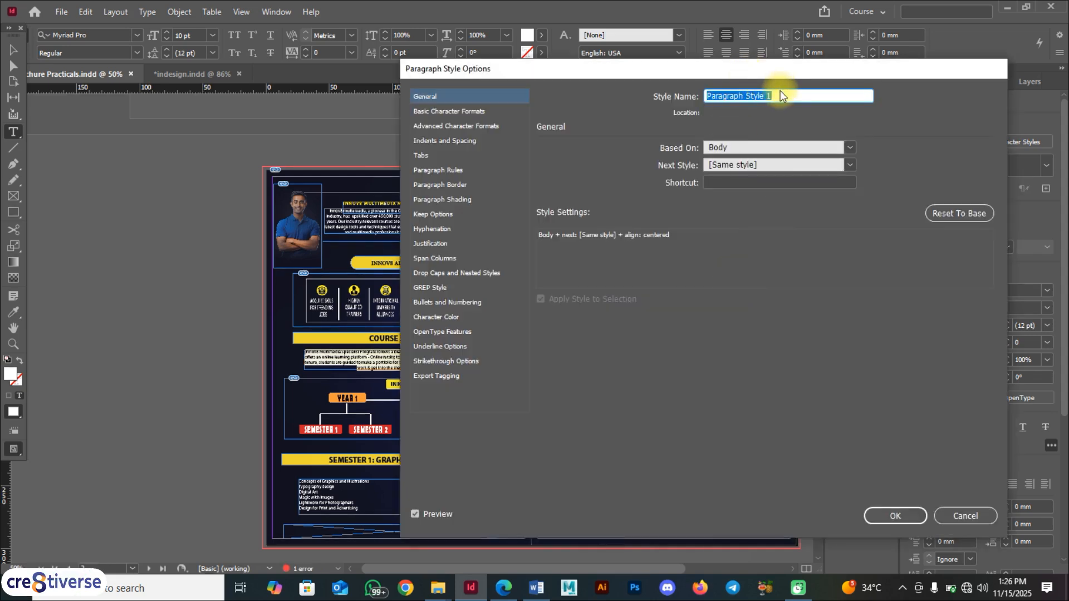
pyautogui.write('Semes')
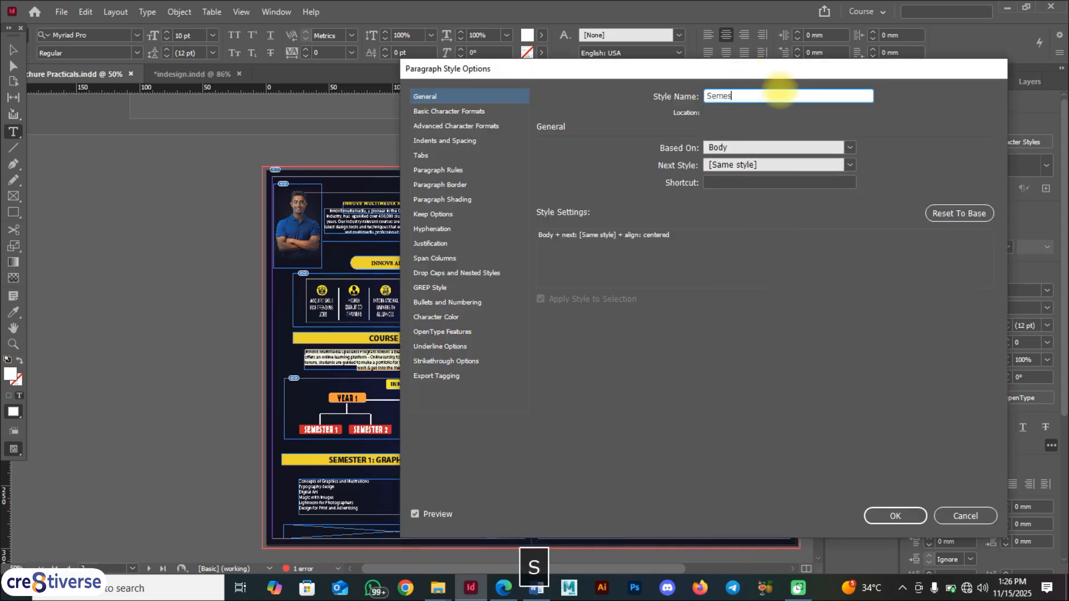
pyautogui.write('ter Body')
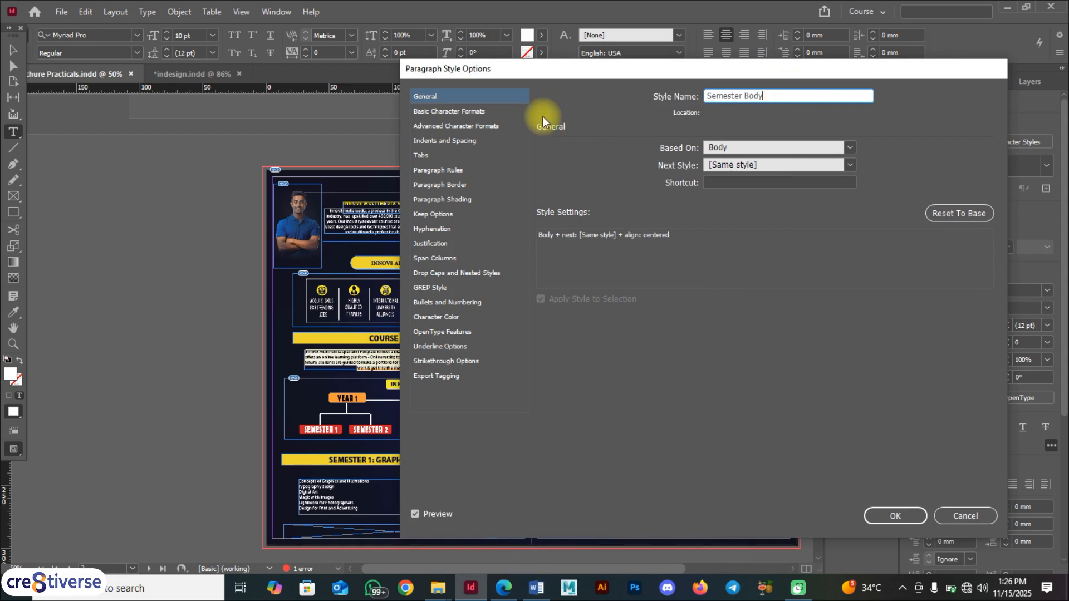
# - Set the Semester Body style's alignment to Left and save the style
pyautogui.click(479, 111)
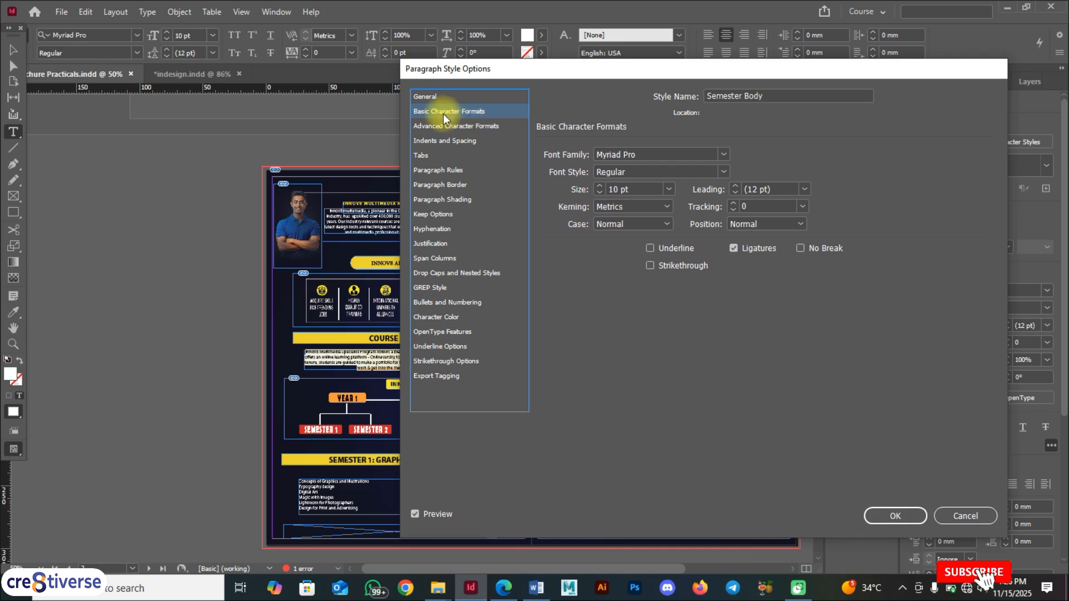
pyautogui.tripleClick(640, 189)
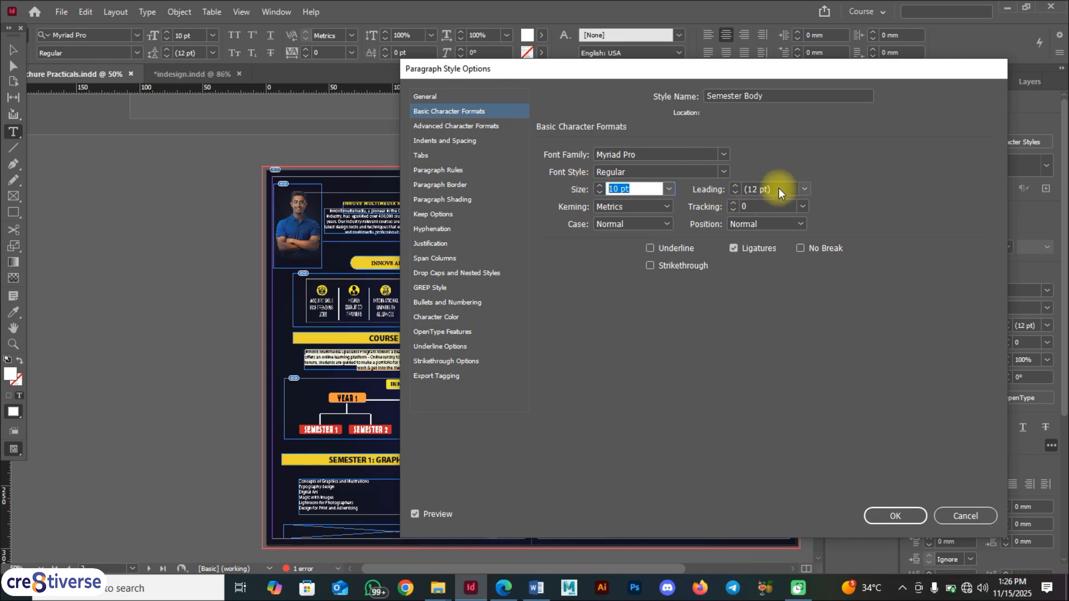
pyautogui.click(483, 127)
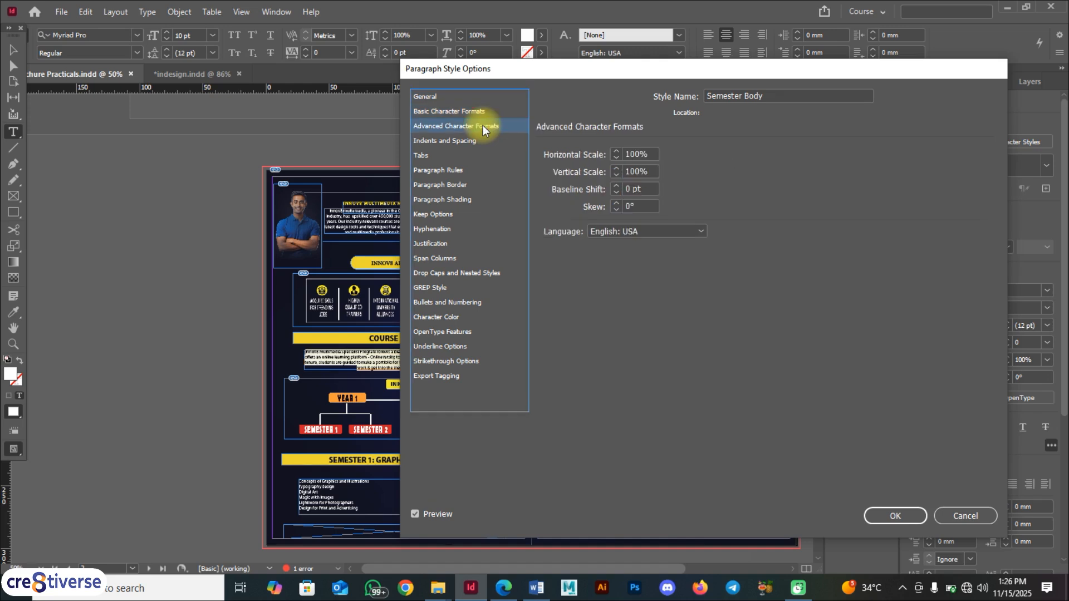
pyautogui.click(477, 141)
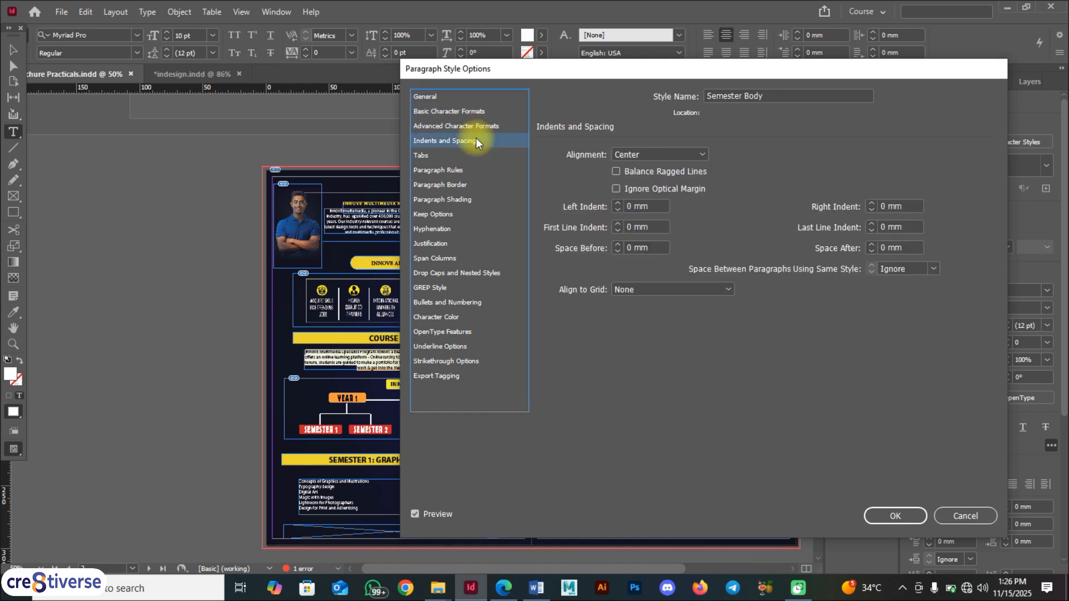
pyautogui.click(686, 153)
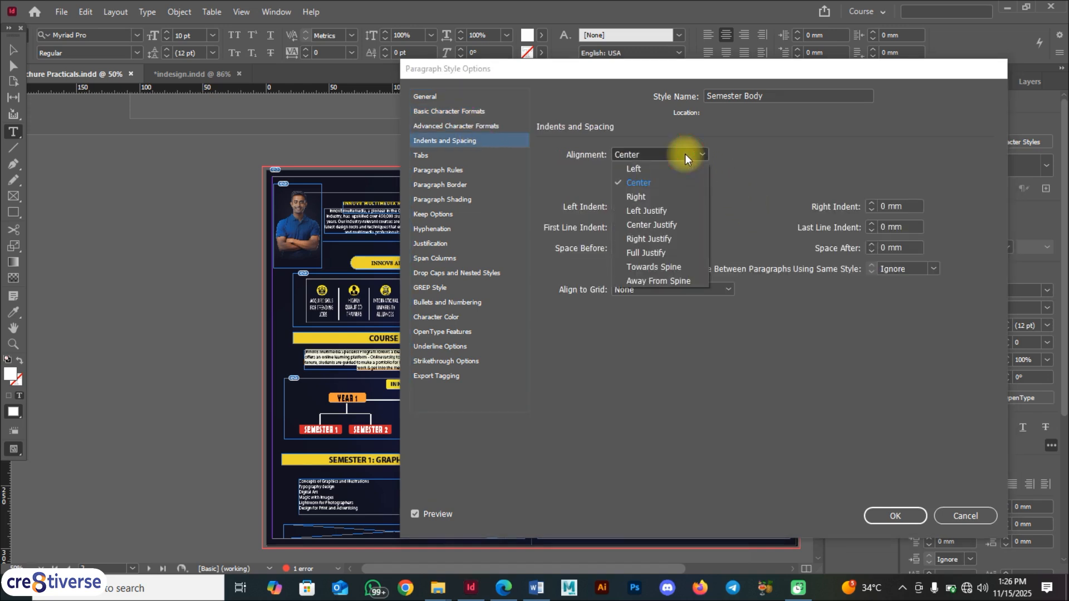
pyautogui.click(637, 168)
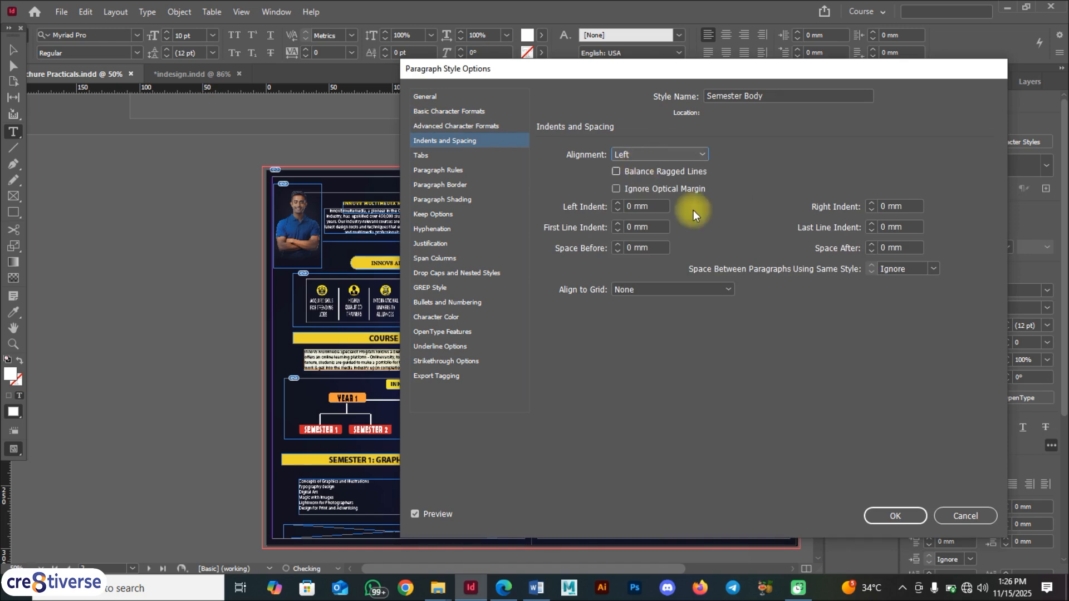
pyautogui.click(901, 513)
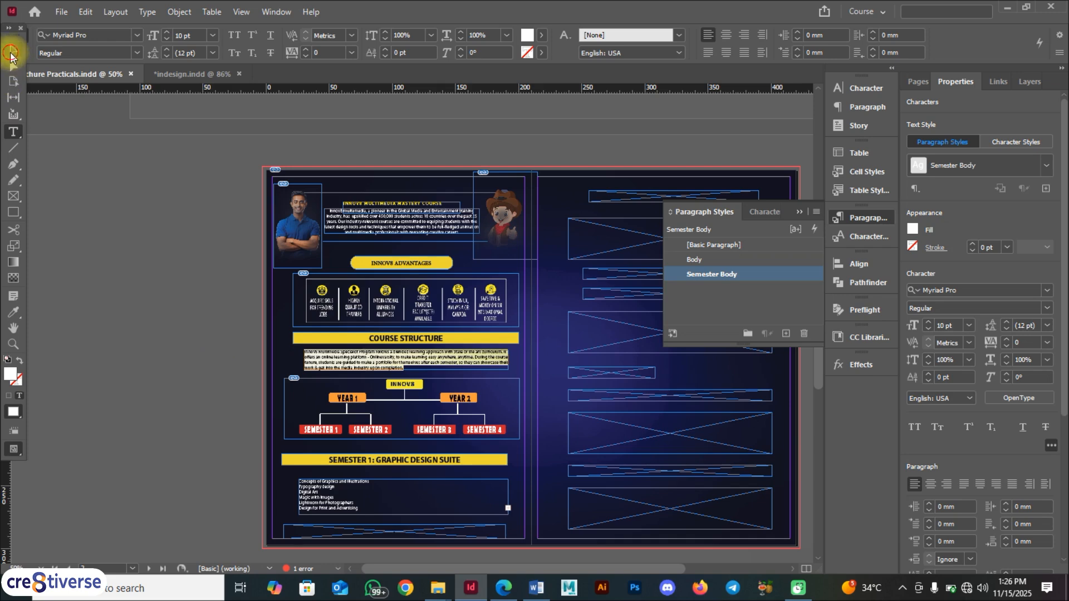
# - Apply the Semester Body paragraph style to the Semester 1 topic list frame
pyautogui.click(13, 49)
pyautogui.click(341, 488)
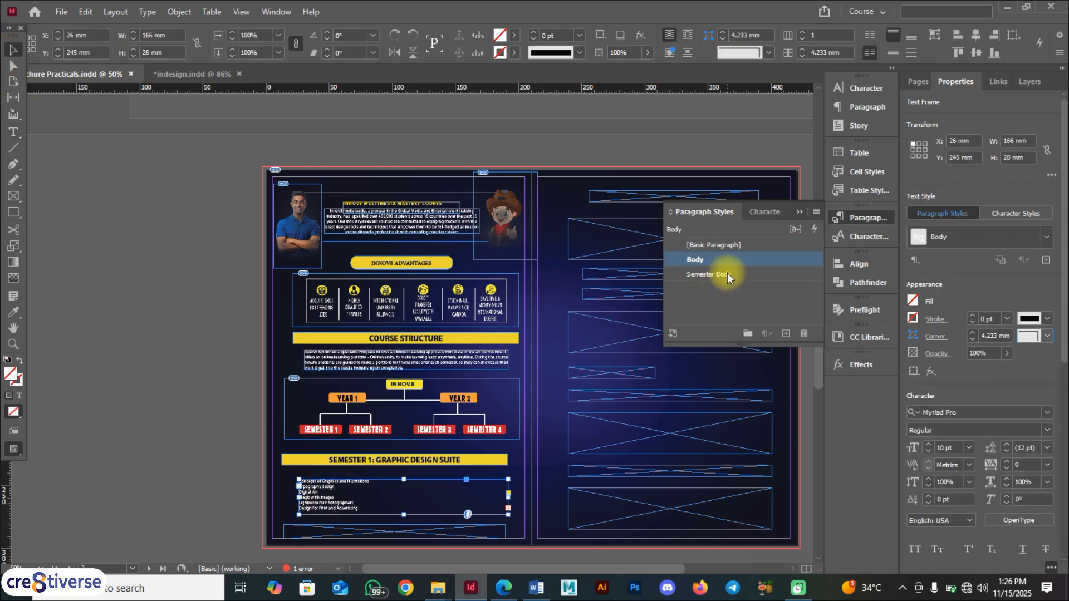
pyautogui.click(727, 274)
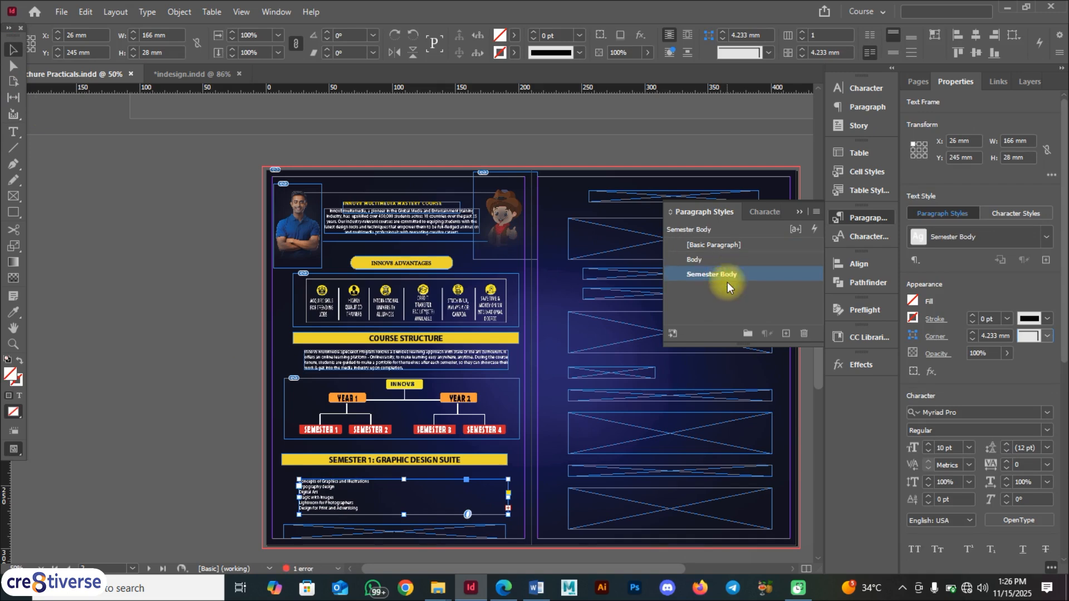
pyautogui.click(723, 300)
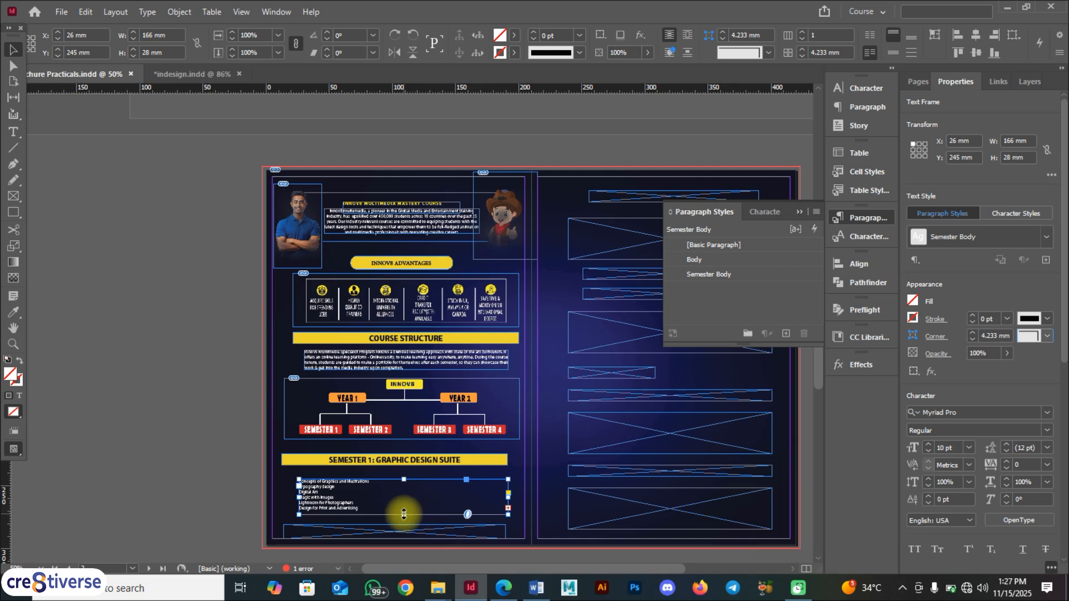
# - Extend the topic list frame's height to about 32.75 mm and move it to about X 18.75 mm, Y 238.25 mm
pyautogui.moveTo(404, 515); pyautogui.dragTo(404, 521)
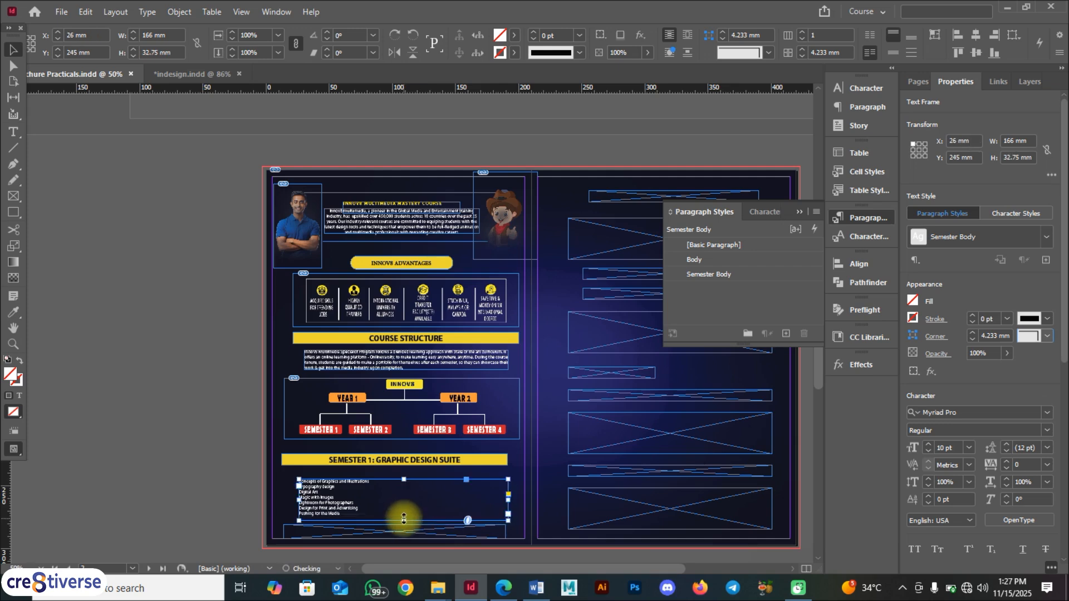
pyautogui.click(189, 482)
pyautogui.moveTo(322, 500); pyautogui.dragTo(315, 491)
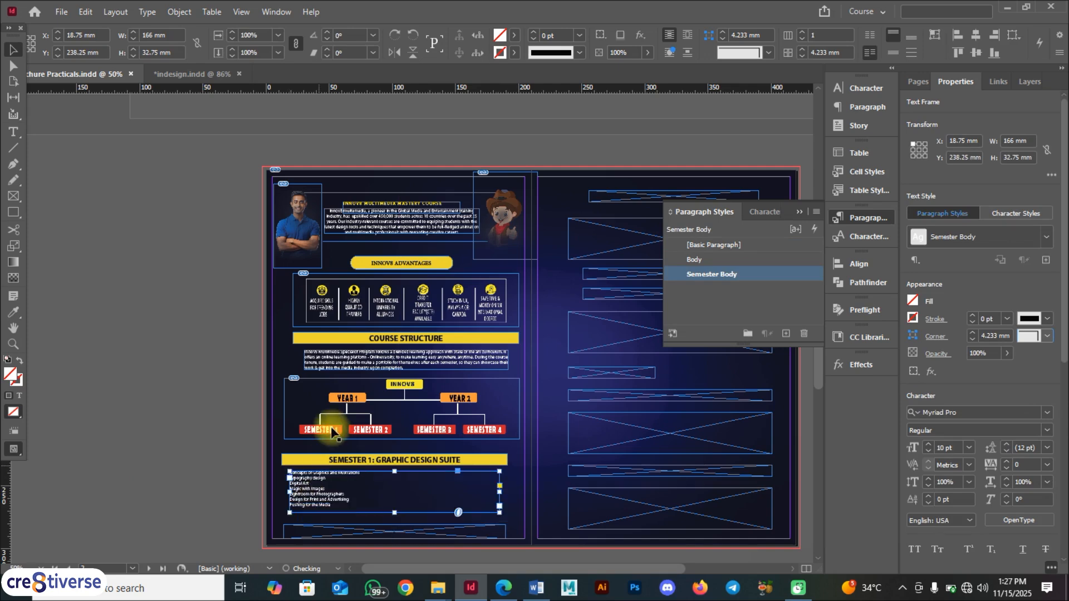
# - Apply the Body paragraph style to the paragraph under the COURSE STRUCTURE heading
pyautogui.doubleClick(350, 351)
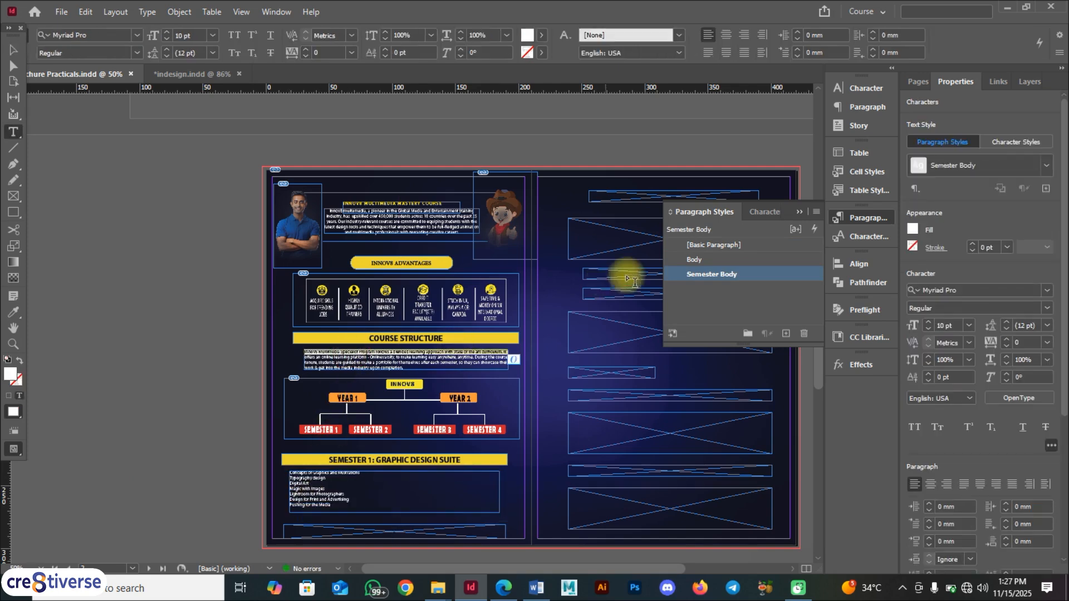
pyautogui.click(719, 259)
pyautogui.click(726, 261)
pyautogui.click(792, 257)
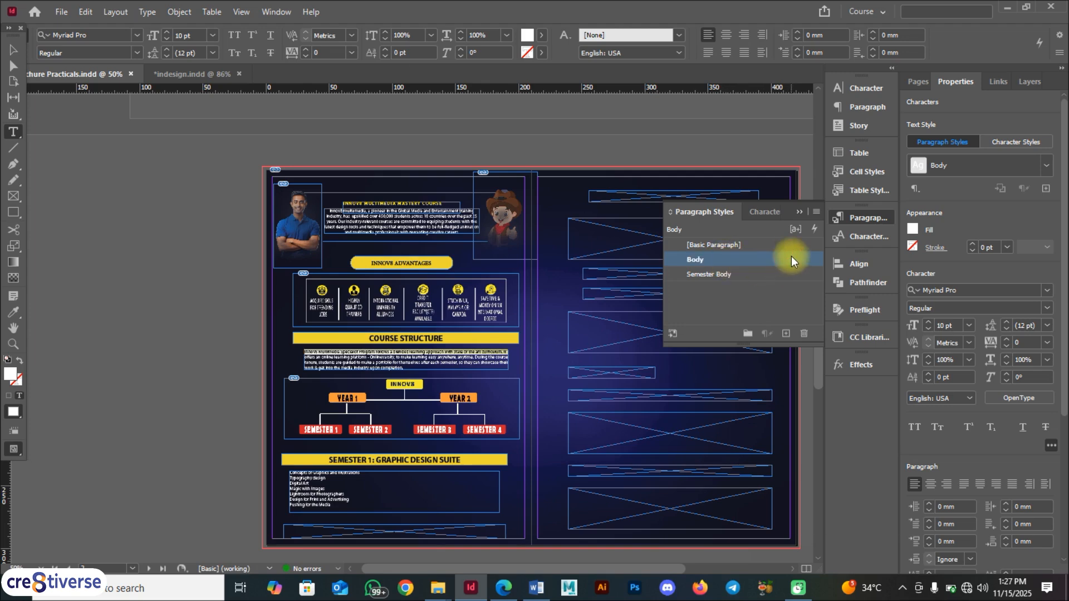
# - Set the Body paragraph style's alignment to Center and save the style
pyautogui.doubleClick(792, 261)
pyautogui.click(455, 113)
pyautogui.click(457, 126)
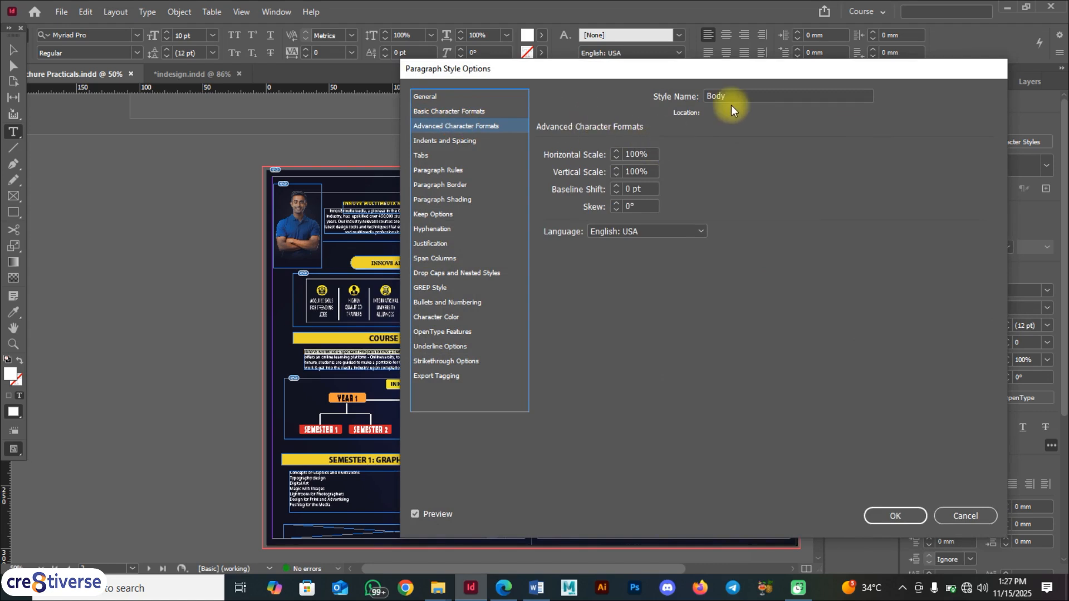
pyautogui.click(503, 142)
pyautogui.click(660, 154)
pyautogui.click(632, 183)
pyautogui.click(891, 510)
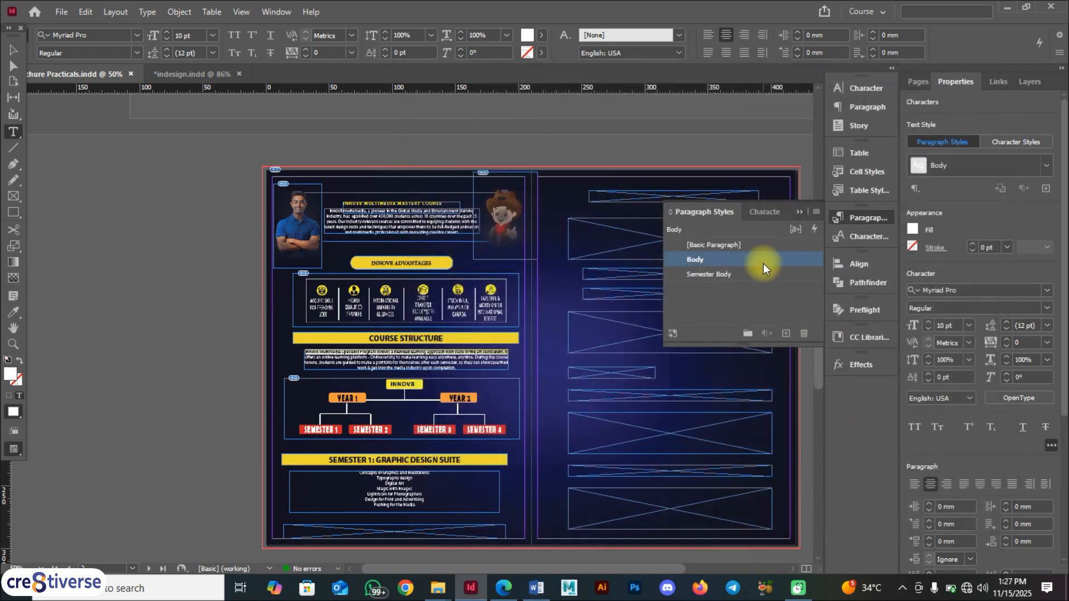
# - Set the Semester Body paragraph style to be based on [No Paragraph Style] and save the style
pyautogui.click(231, 317)
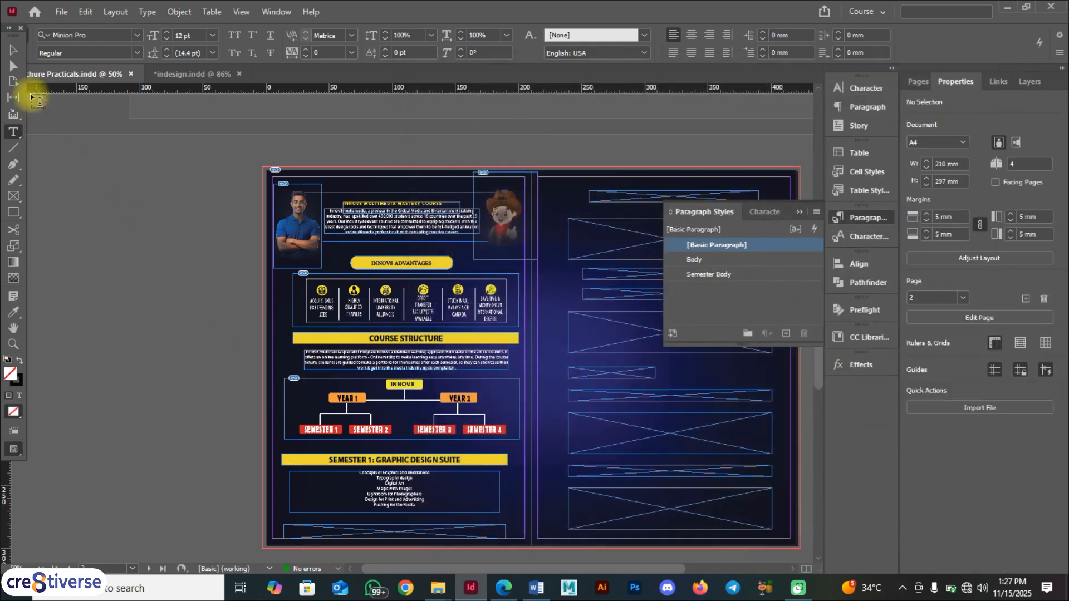
pyautogui.click(13, 50)
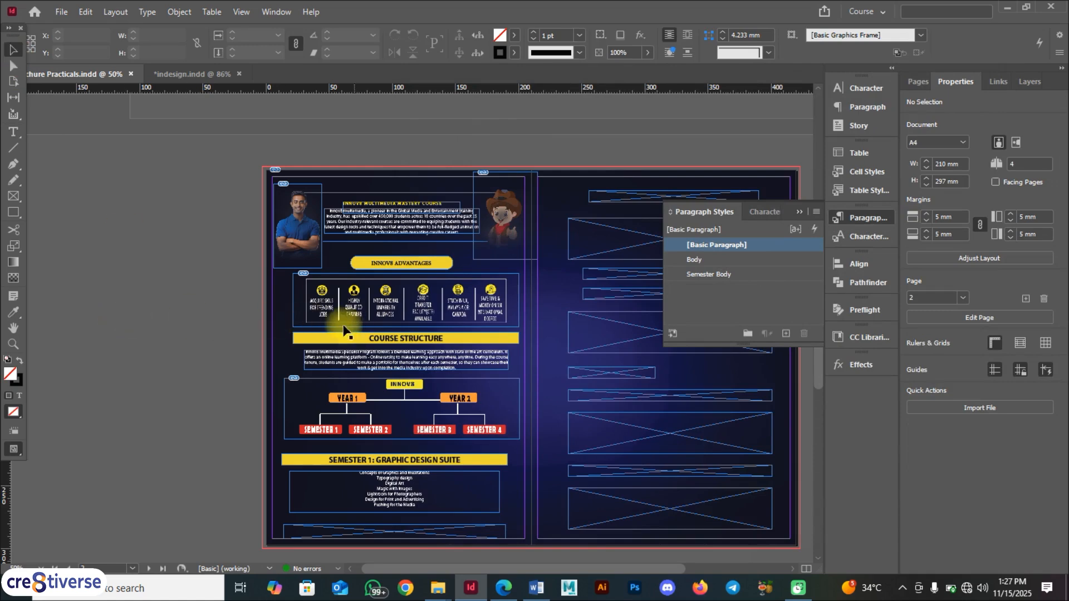
pyautogui.click(390, 501)
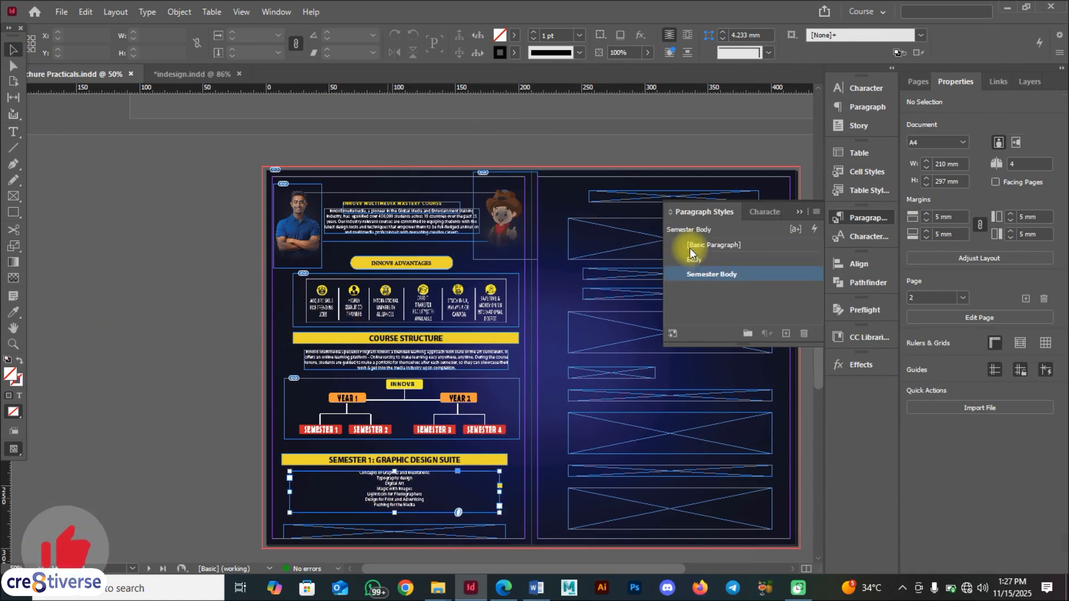
pyautogui.click(721, 275)
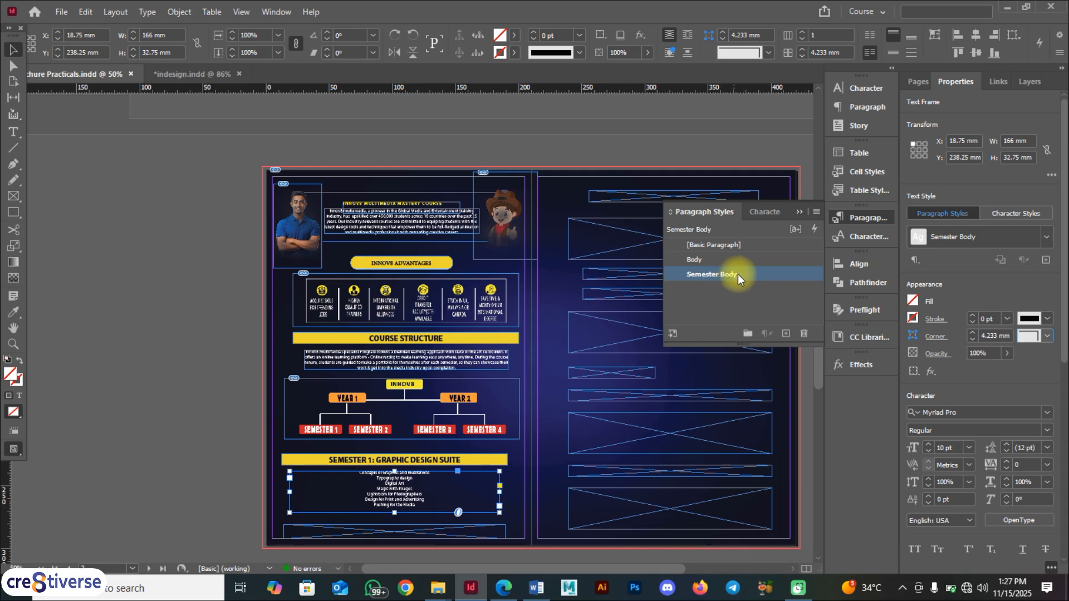
pyautogui.click(792, 274)
pyautogui.doubleClick(793, 273)
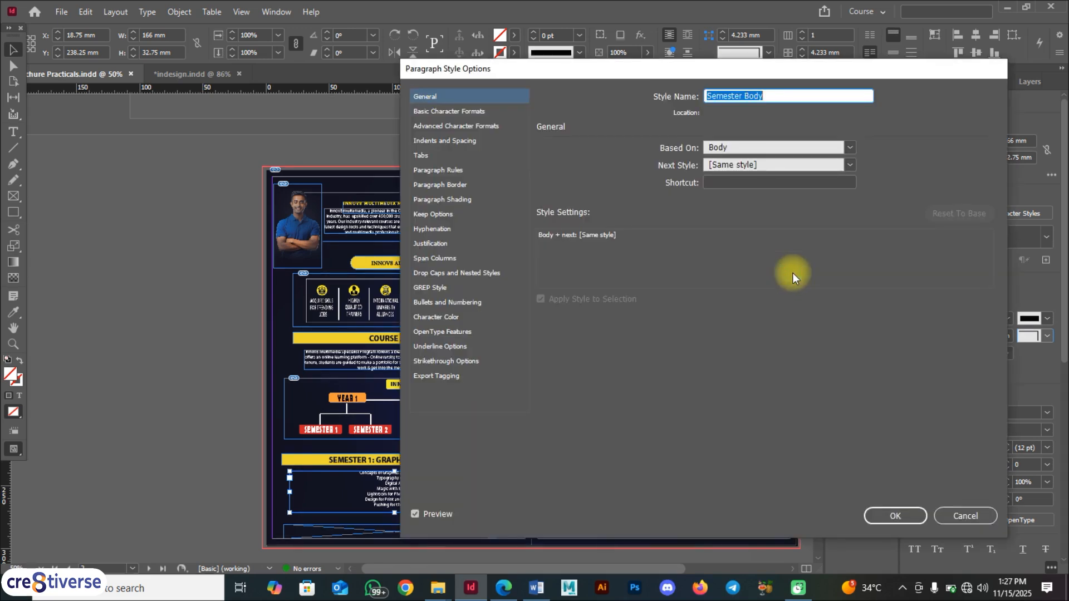
pyautogui.click(850, 148)
pyautogui.click(787, 161)
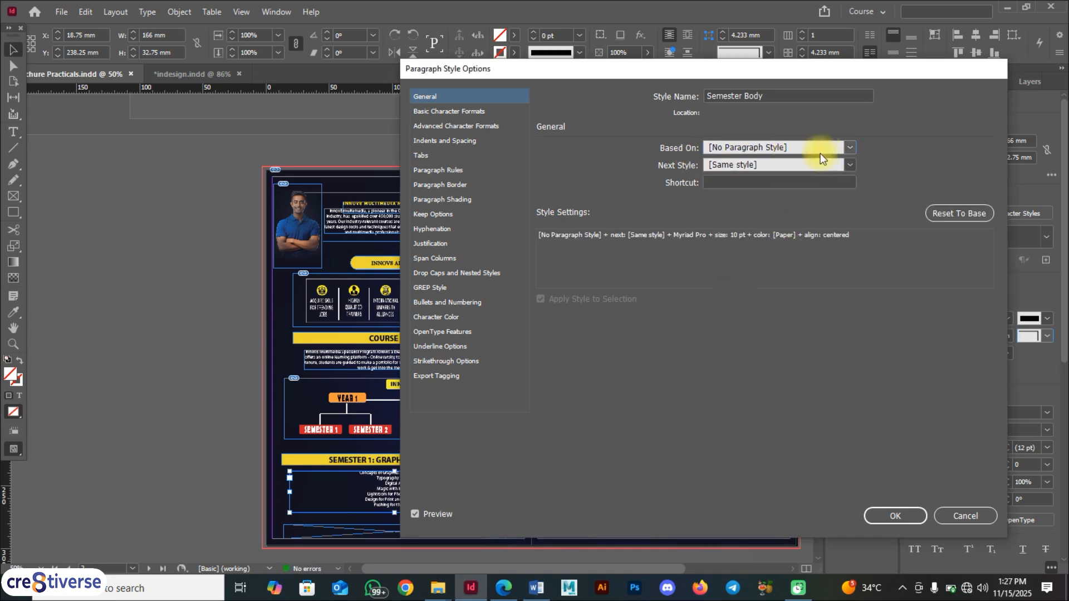
pyautogui.click(445, 110)
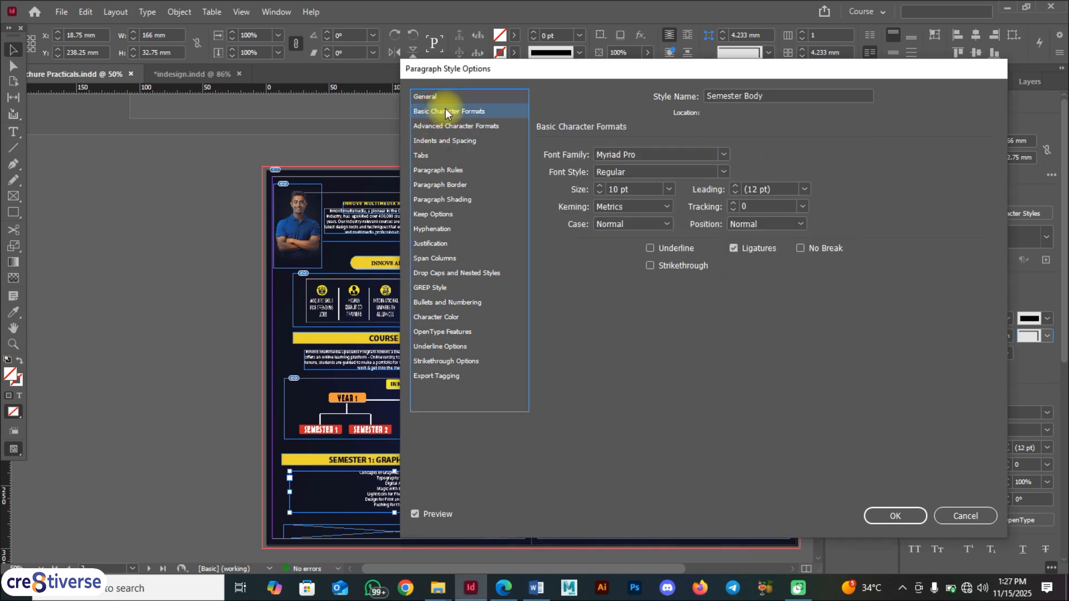
pyautogui.click(897, 517)
pyautogui.click(100, 356)
# - Check the Body paragraph style's basic character formats and its indents and spacing
pyautogui.click(380, 351)
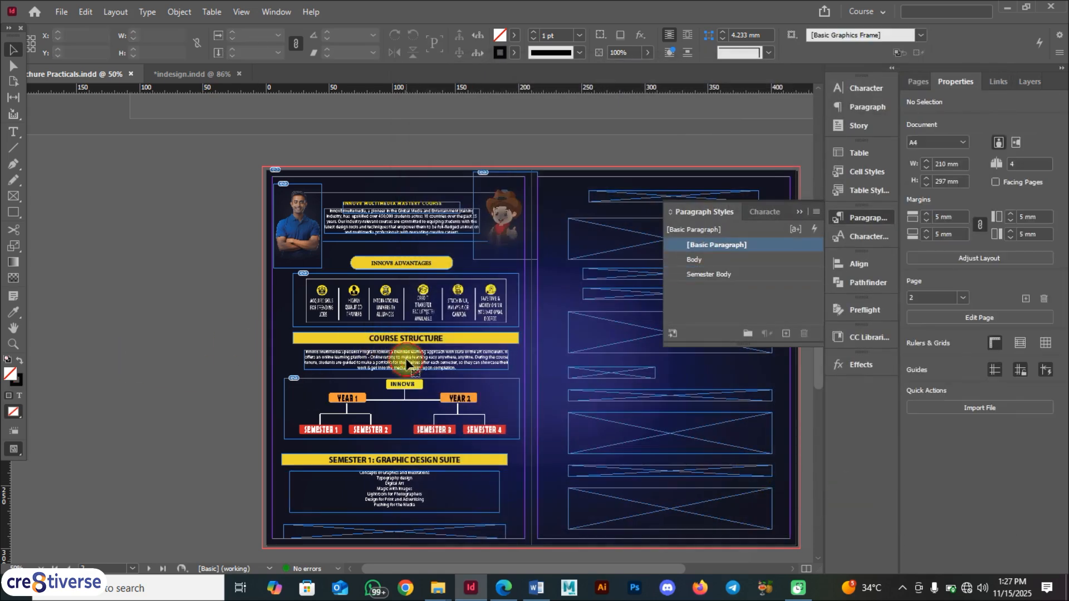
pyautogui.click(797, 260)
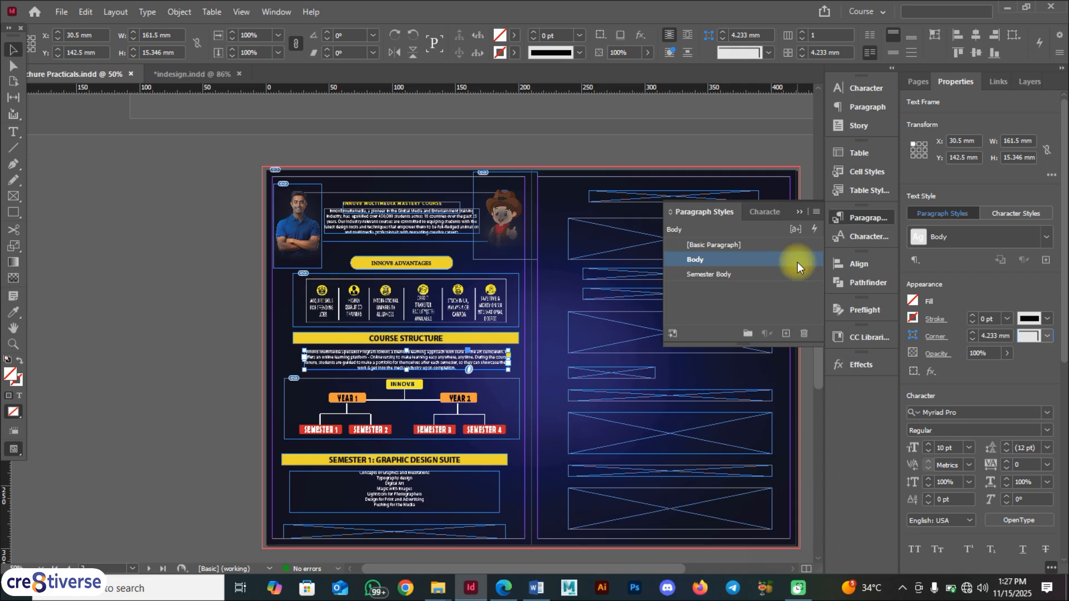
pyautogui.doubleClick(797, 262)
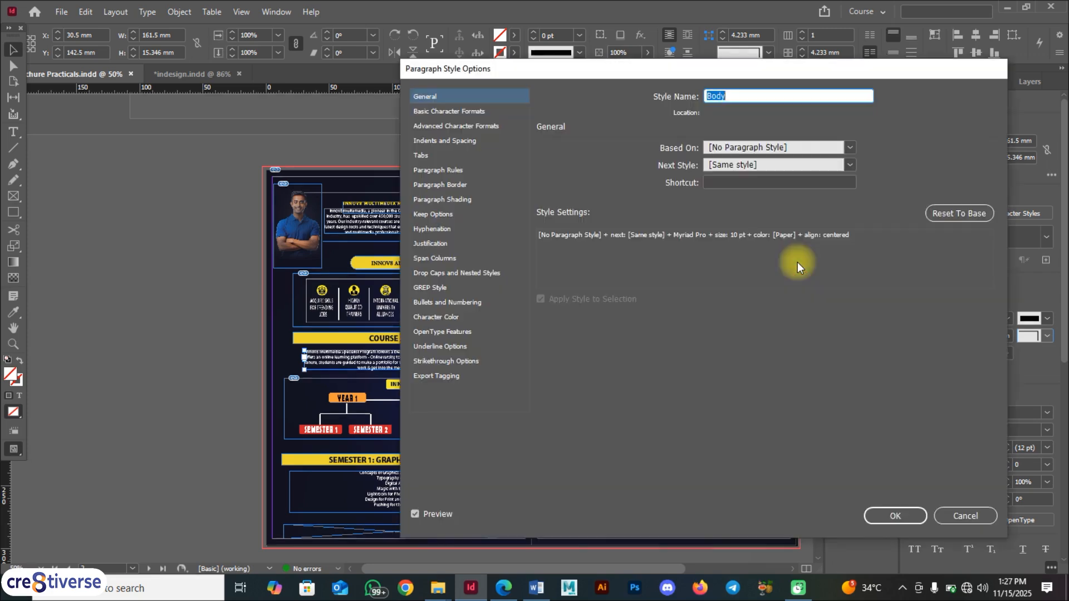
pyautogui.click(456, 112)
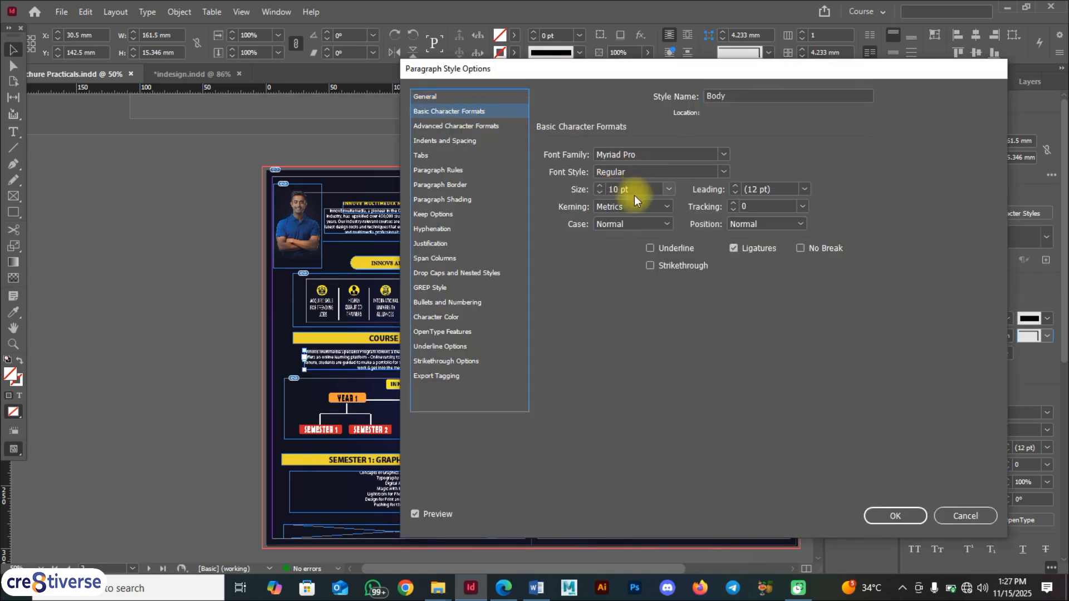
pyautogui.click(450, 141)
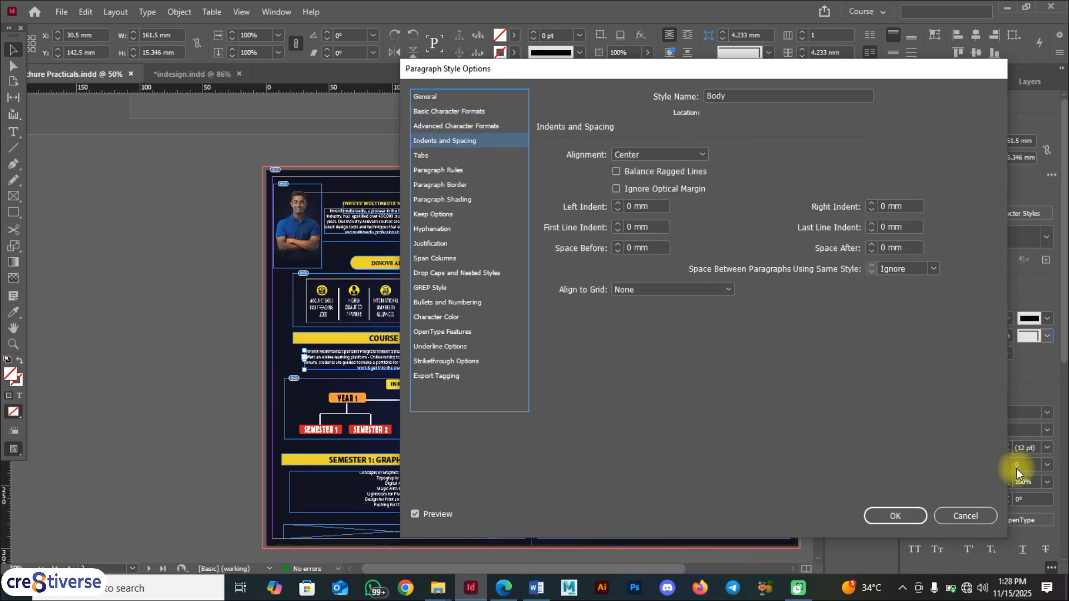
pyautogui.click(897, 515)
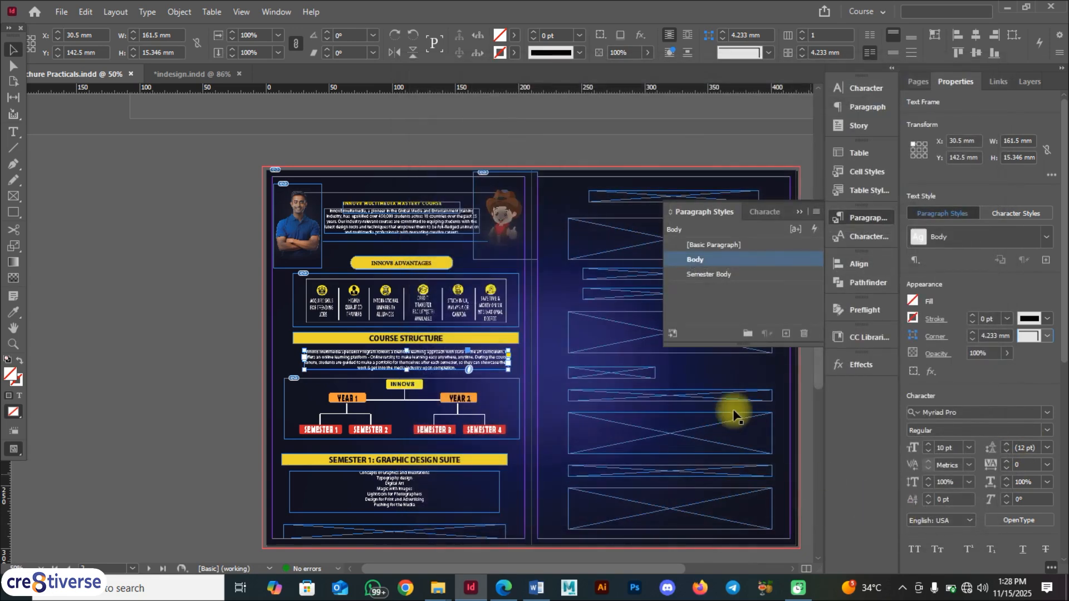
# - Set the Semester Body paragraph style's alignment to Left and save the style
pyautogui.click(760, 279)
pyautogui.doubleClick(759, 278)
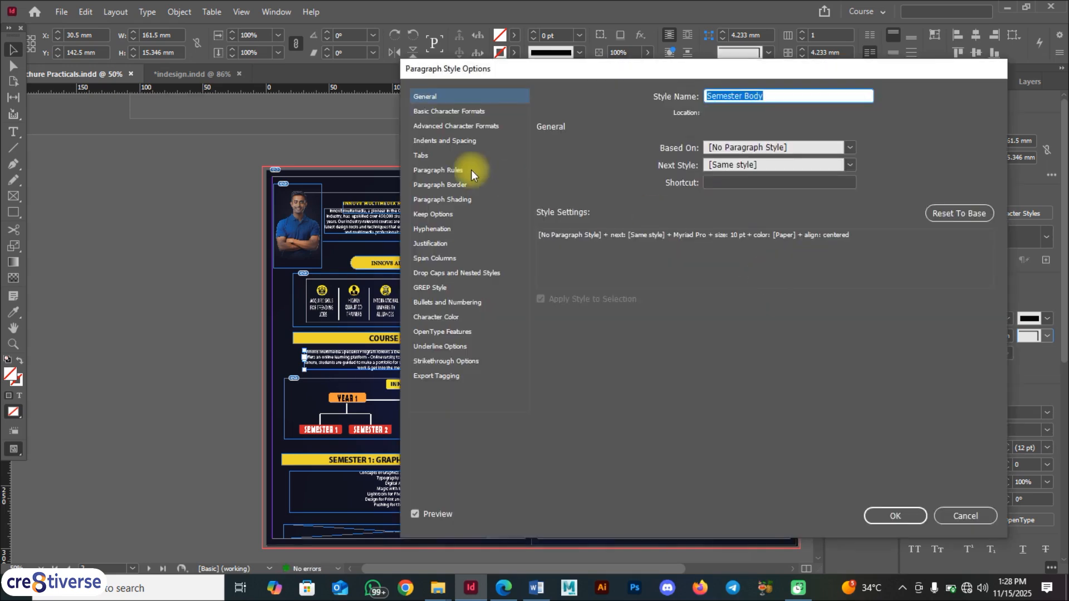
pyautogui.click(439, 143)
pyautogui.click(701, 158)
pyautogui.click(658, 167)
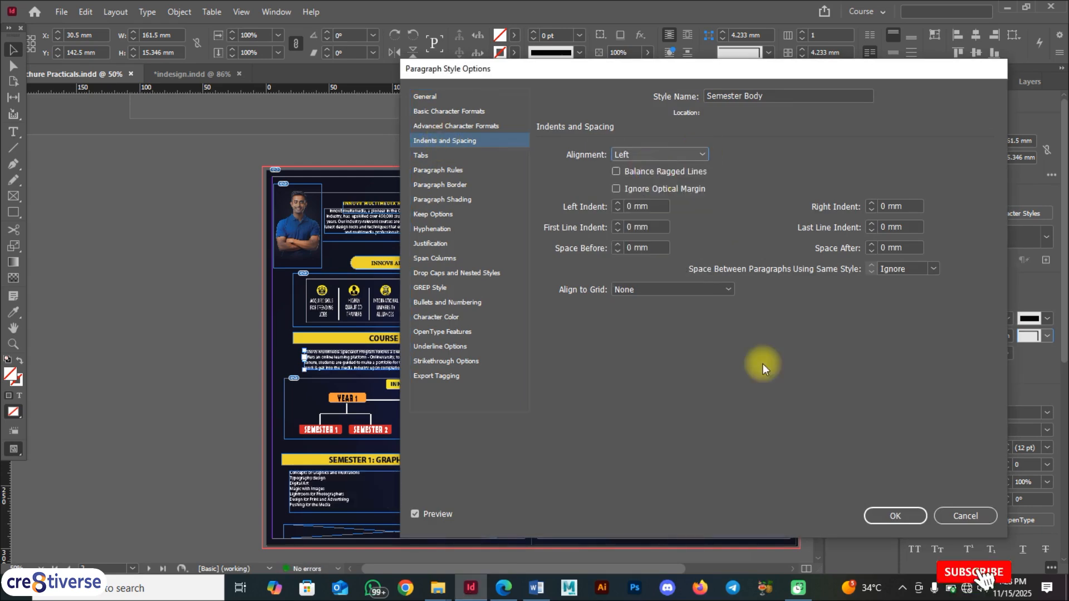
pyautogui.click(891, 513)
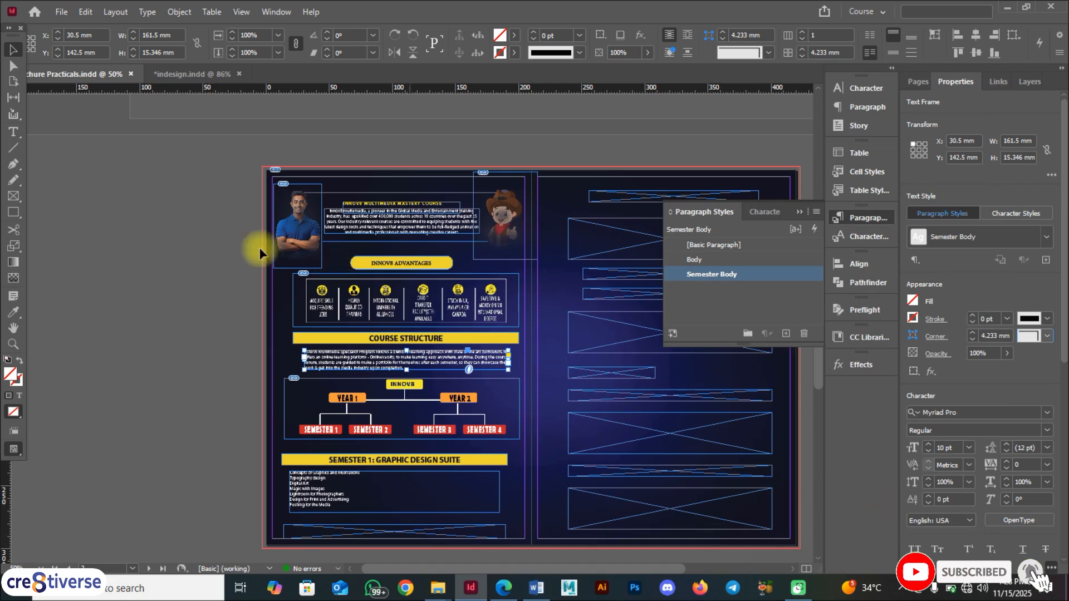
pyautogui.click(122, 210)
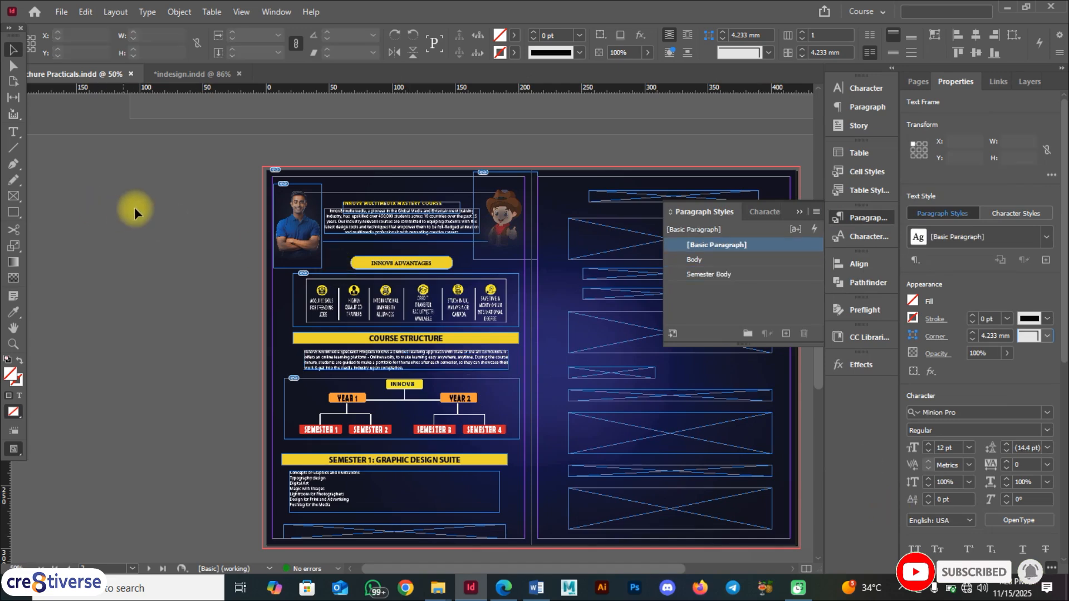
# - Reapply the Body paragraph style to the paragraph under the COURSE STRUCTURE heading
pyautogui.click(318, 490)
pyautogui.click(409, 363)
pyautogui.click(747, 259)
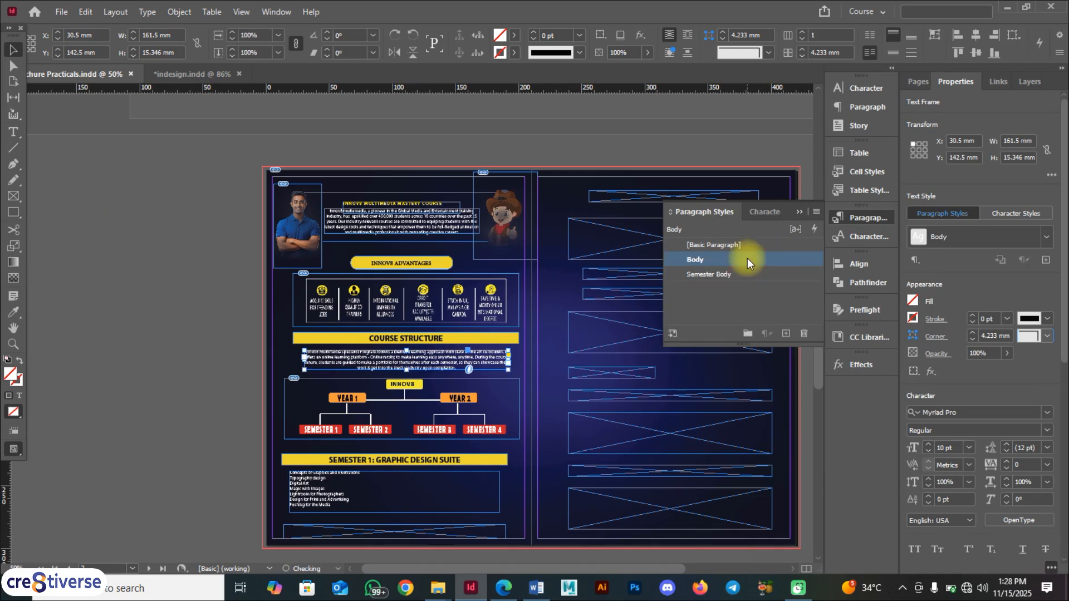
pyautogui.click(145, 247)
pyautogui.click(399, 217)
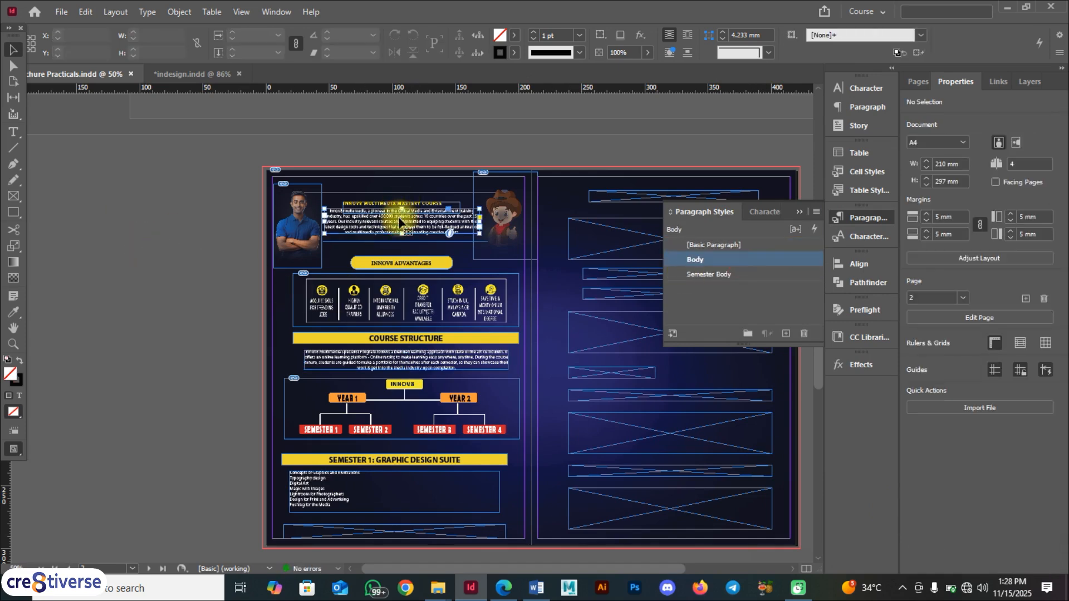
pyautogui.click(427, 362)
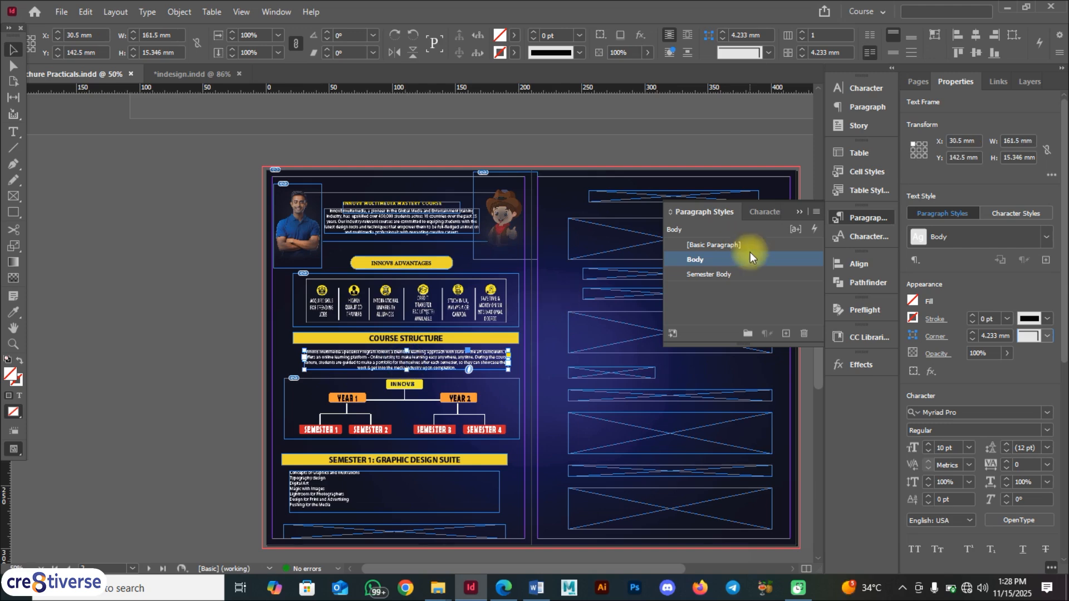
# - Compare the Semester 1 topic list frame with the same list on page 2 of Brochure Practical.pdf in the browser
pyautogui.click(330, 482)
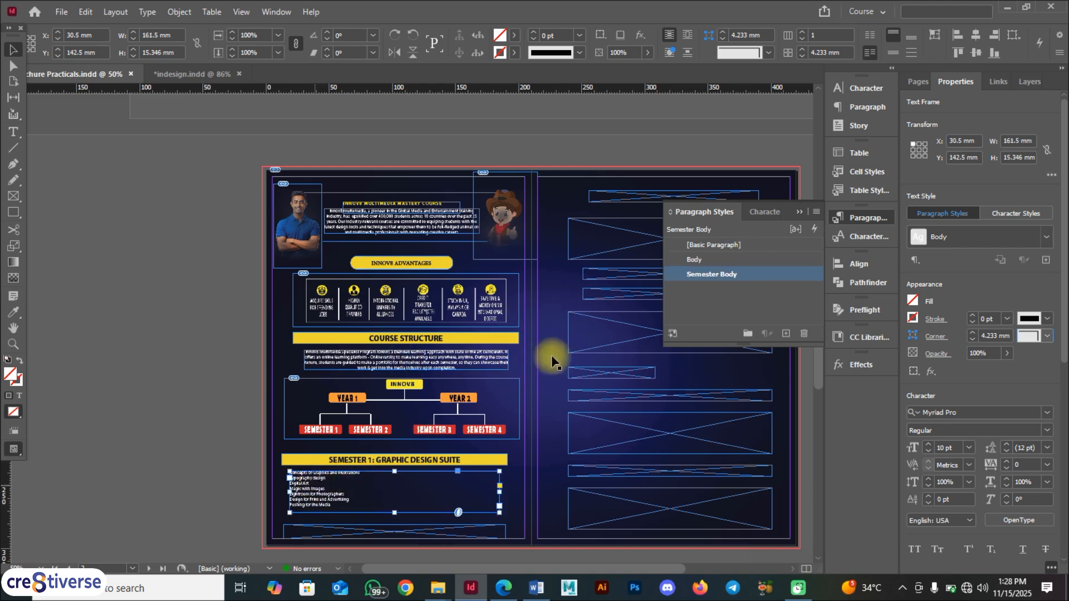
pyautogui.click(503, 587)
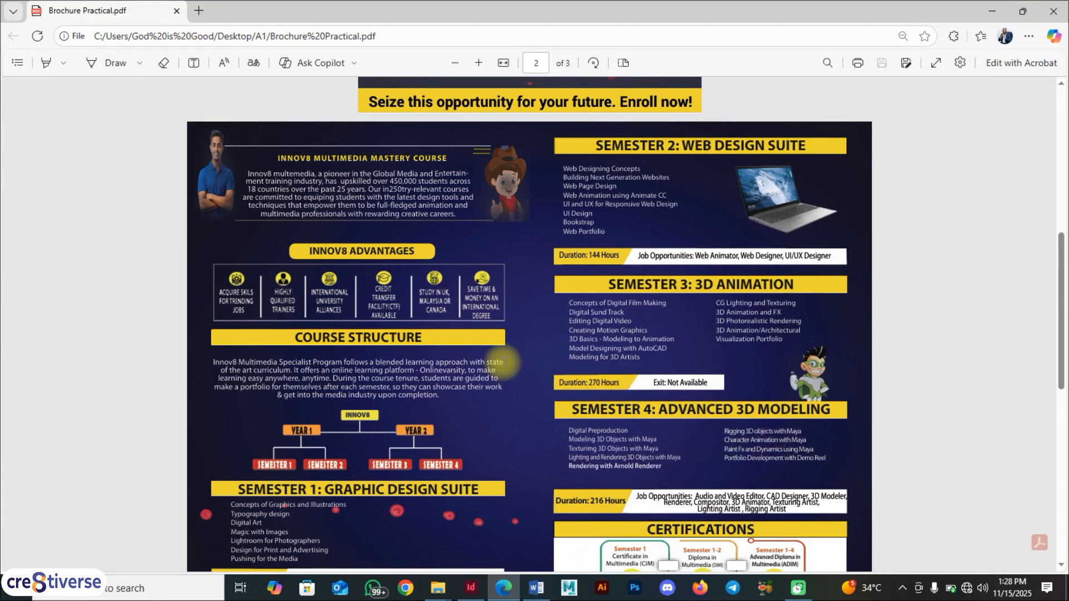
pyautogui.scroll(-1, 504, 362)
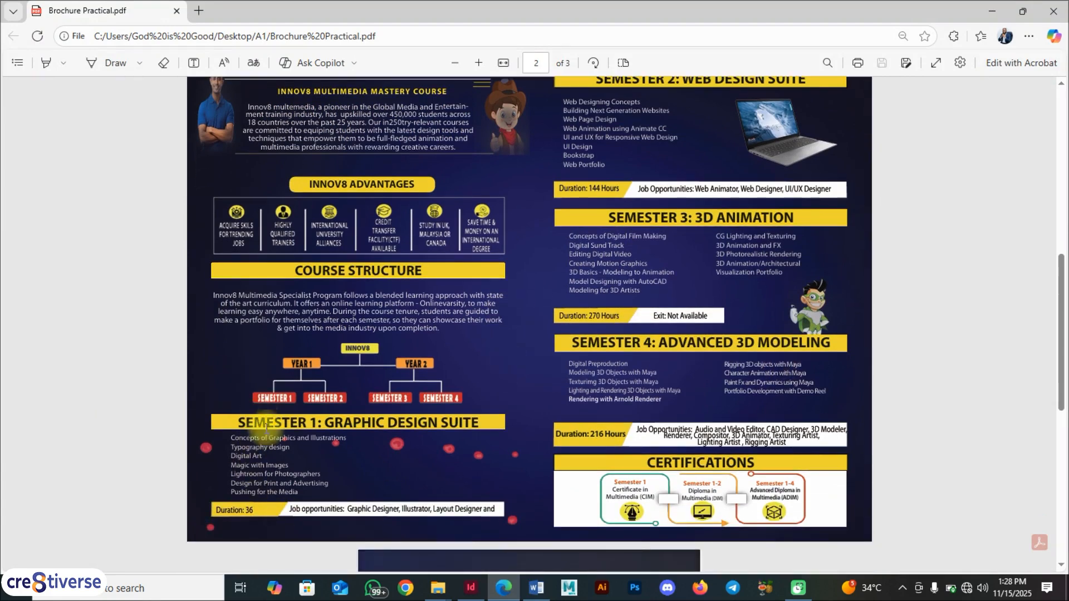
pyautogui.click(471, 588)
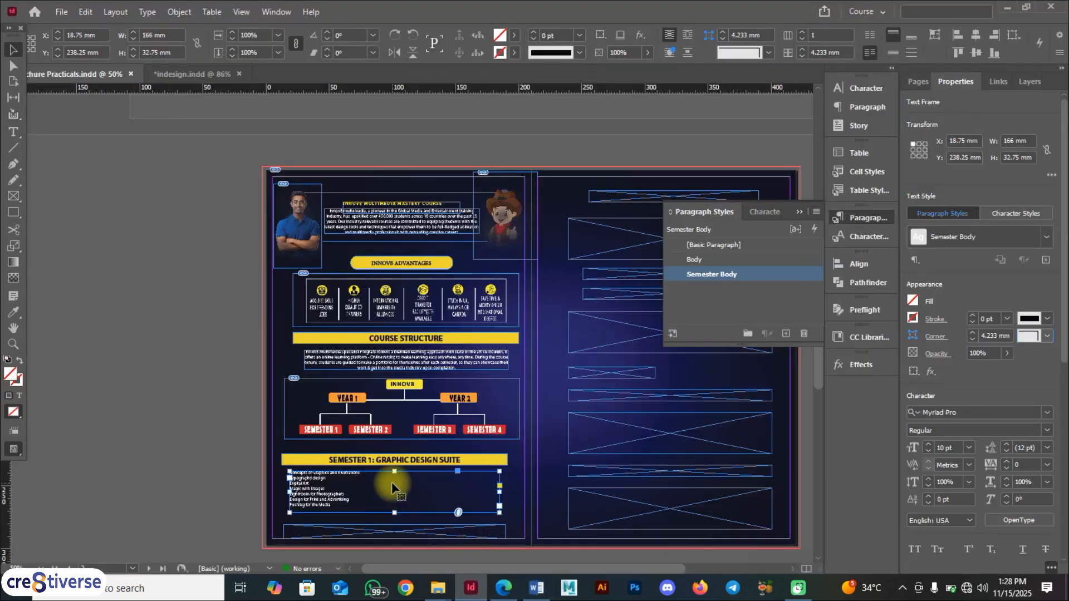
pyautogui.click(503, 587)
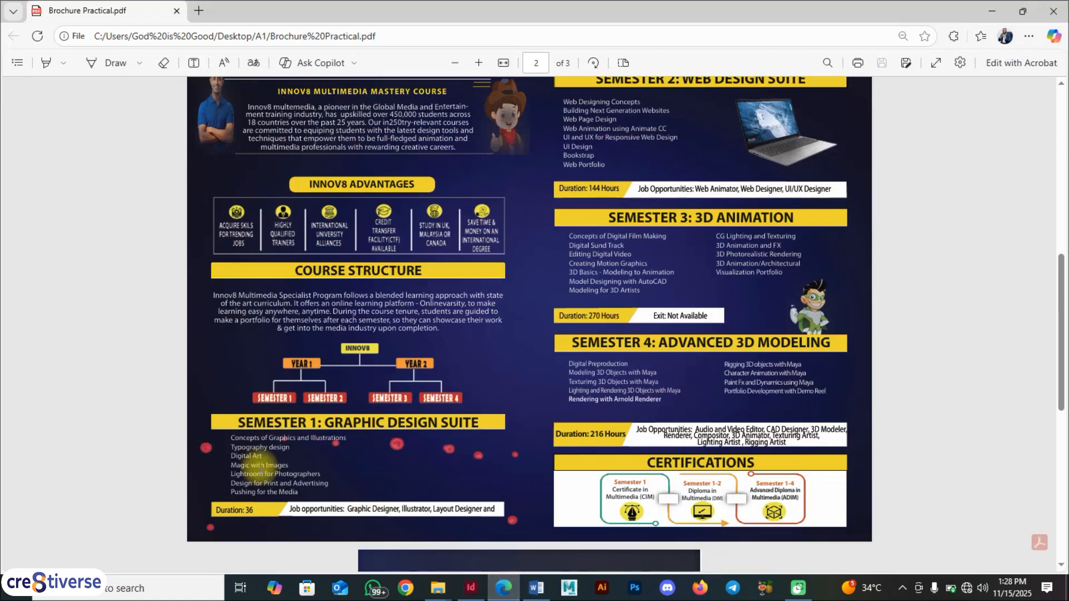
pyautogui.click(471, 588)
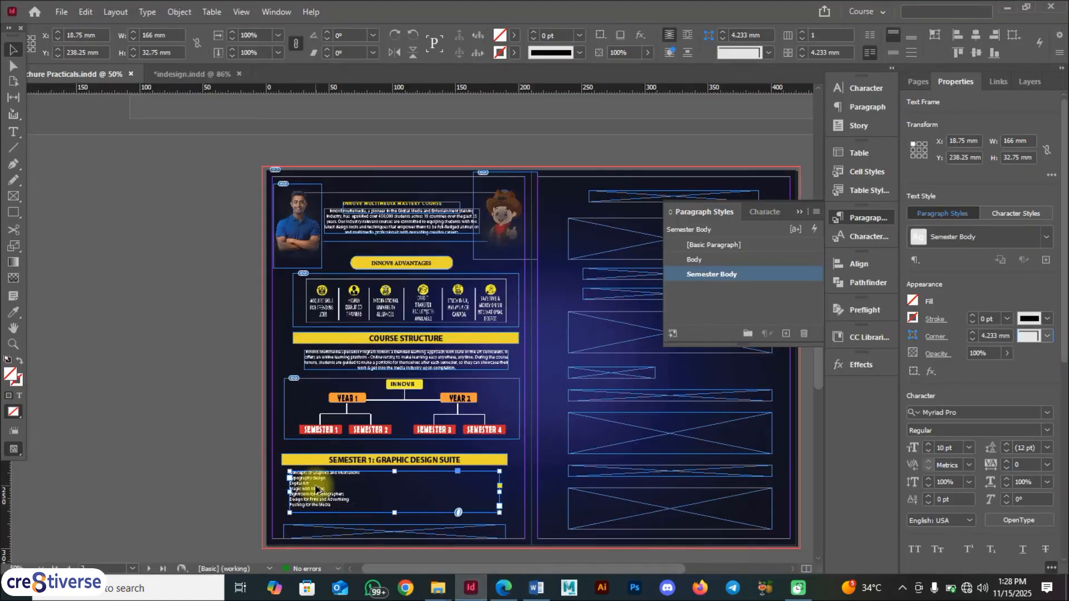
pyautogui.scroll(4, 315, 490)
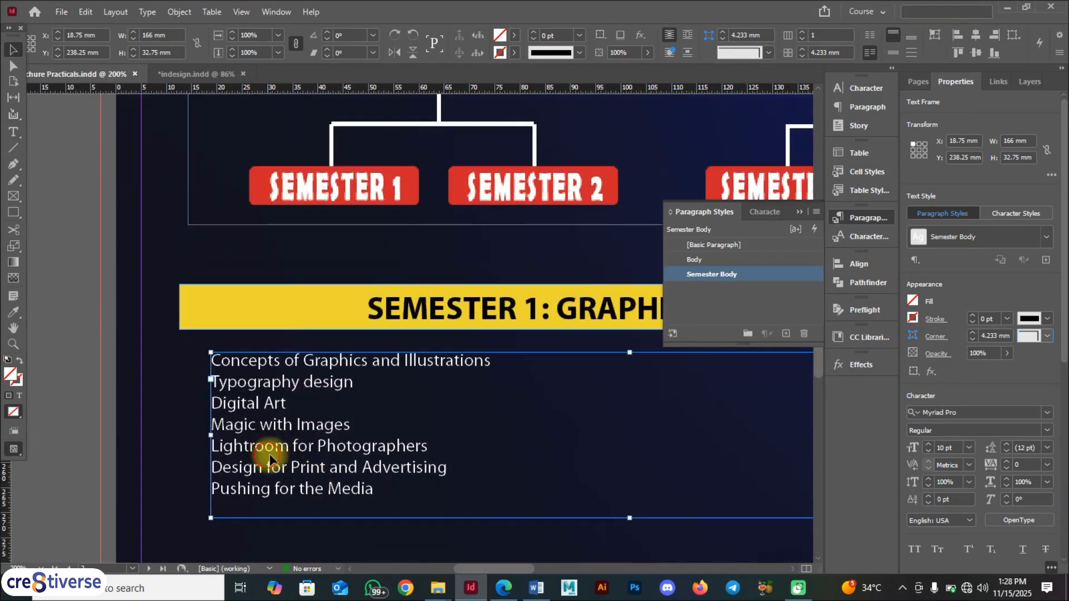